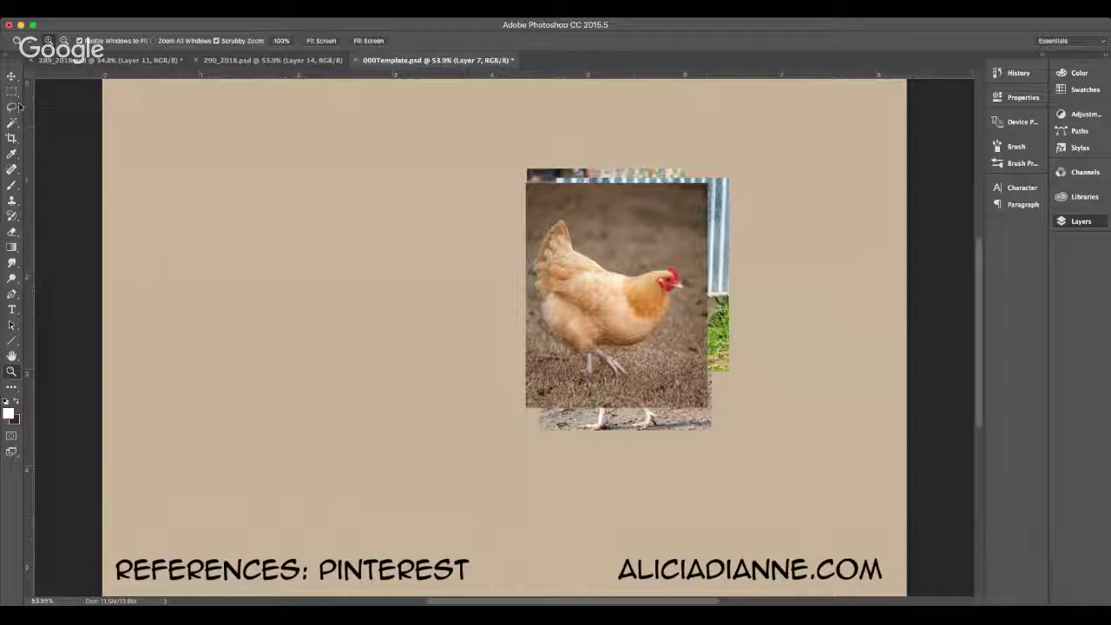
- Move the black-and-white laced hen photo out of the stack to the canvas's left half and scale it proportionally to 250%
{"action": "left_click", "coordinate": [11, 77]}
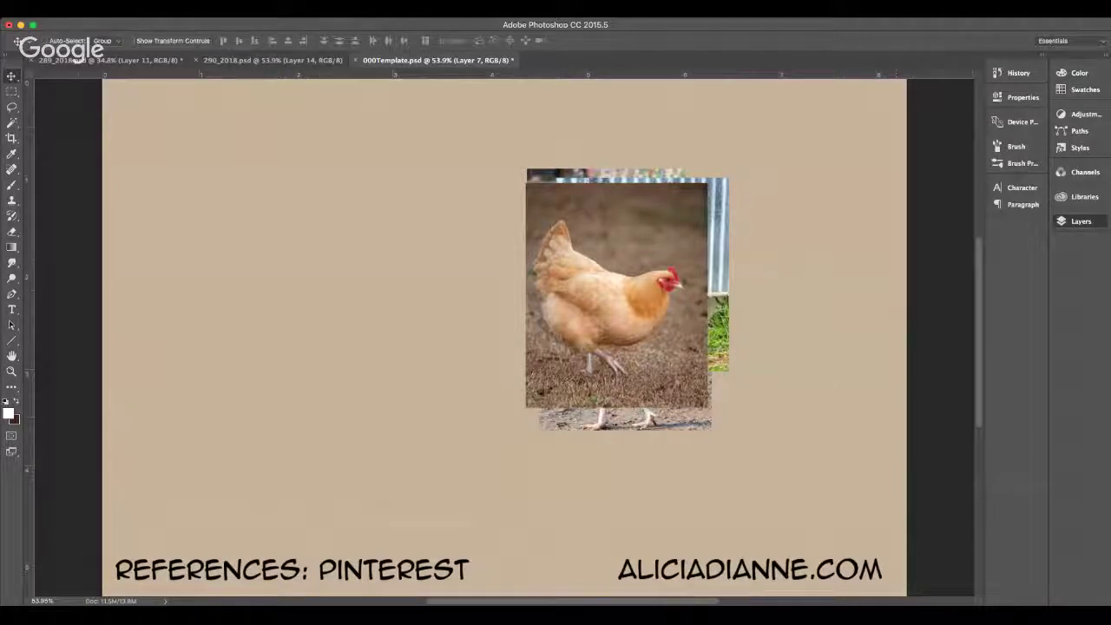
{"action": "left_click_drag", "start_coordinate": [616, 306], "coordinate": [228, 306]}
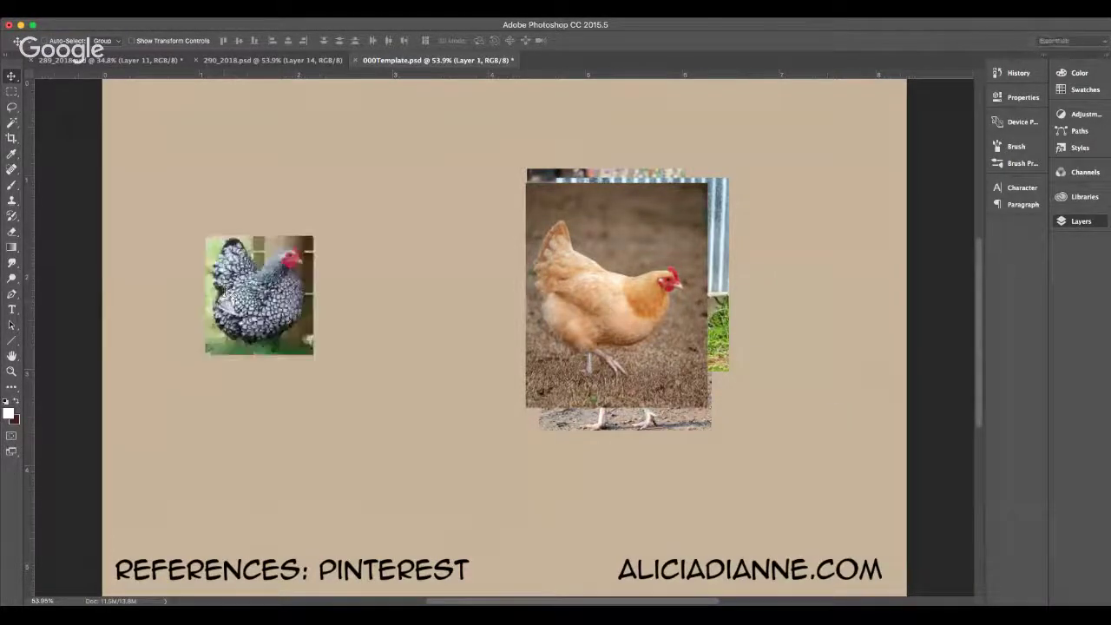
{"action": "key", "text": "ctrl+t"}
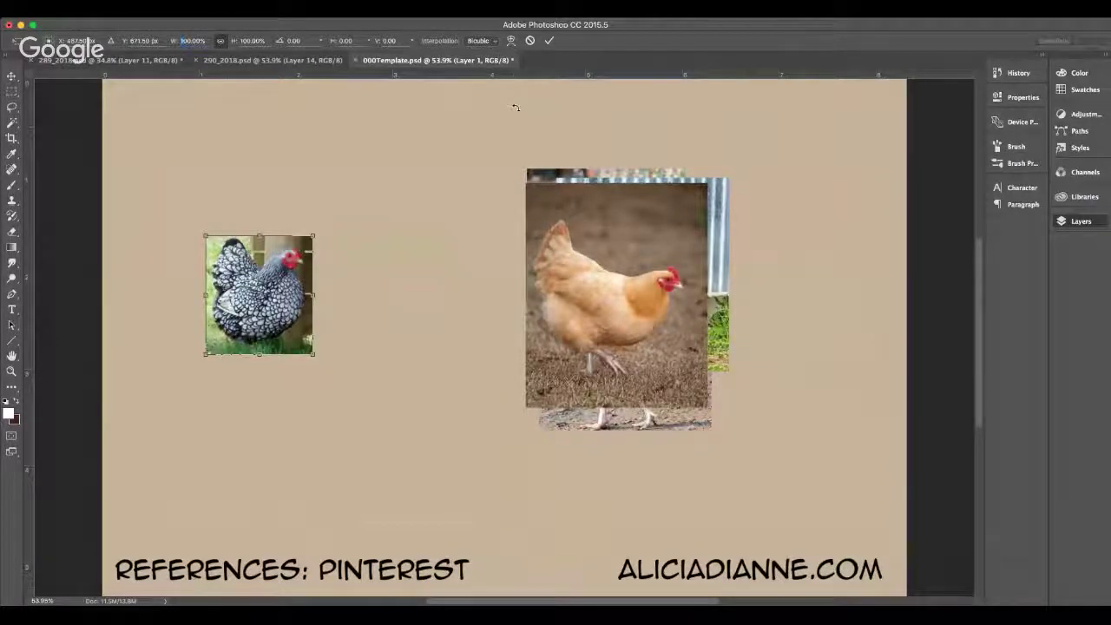
{"action": "type", "text": "200"}
{"action": "key", "text": "Return"}
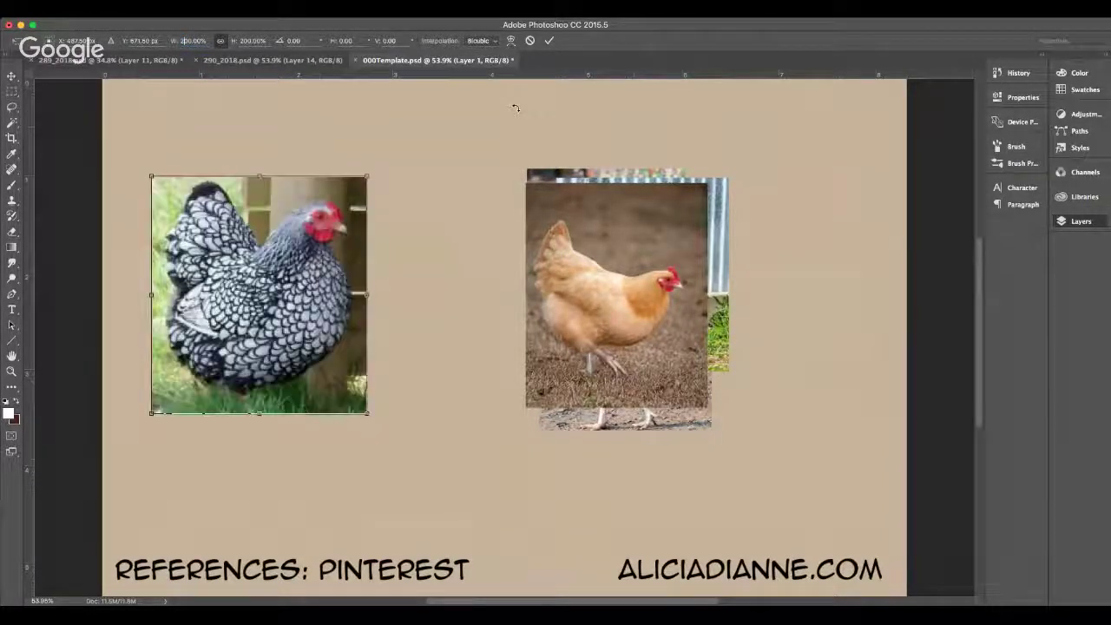
{"action": "key", "text": "Delete"}
{"action": "key", "text": "Return"}
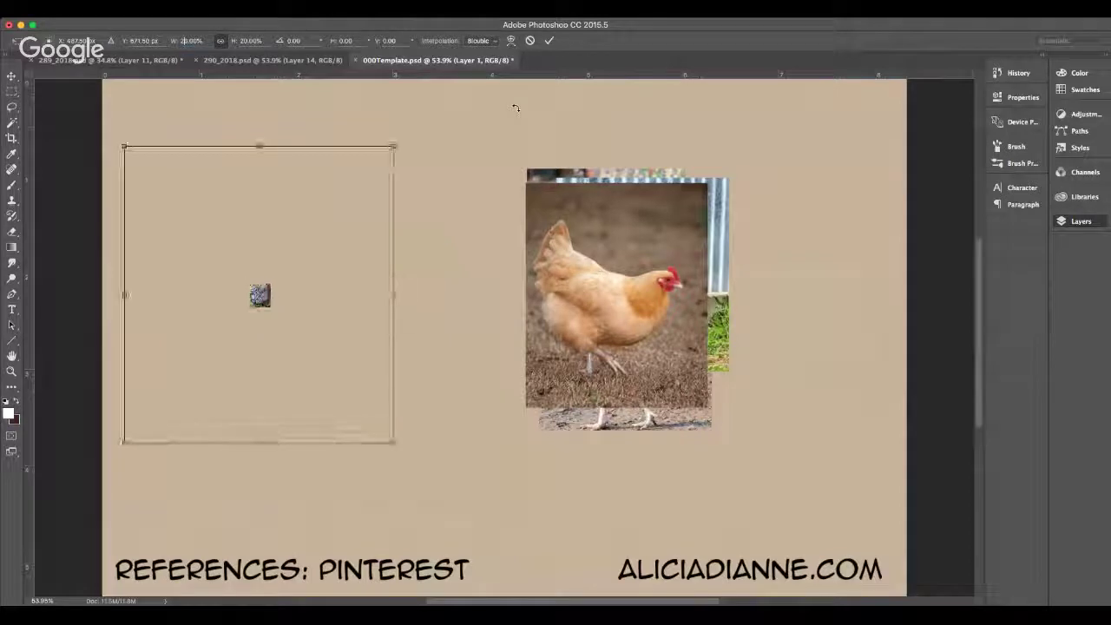
{"action": "type", "text": "5"}
{"action": "key", "text": "Return"}
{"action": "scroll", "coordinate": [495, 139], "scroll_direction": "right", "scroll_amount": 2}
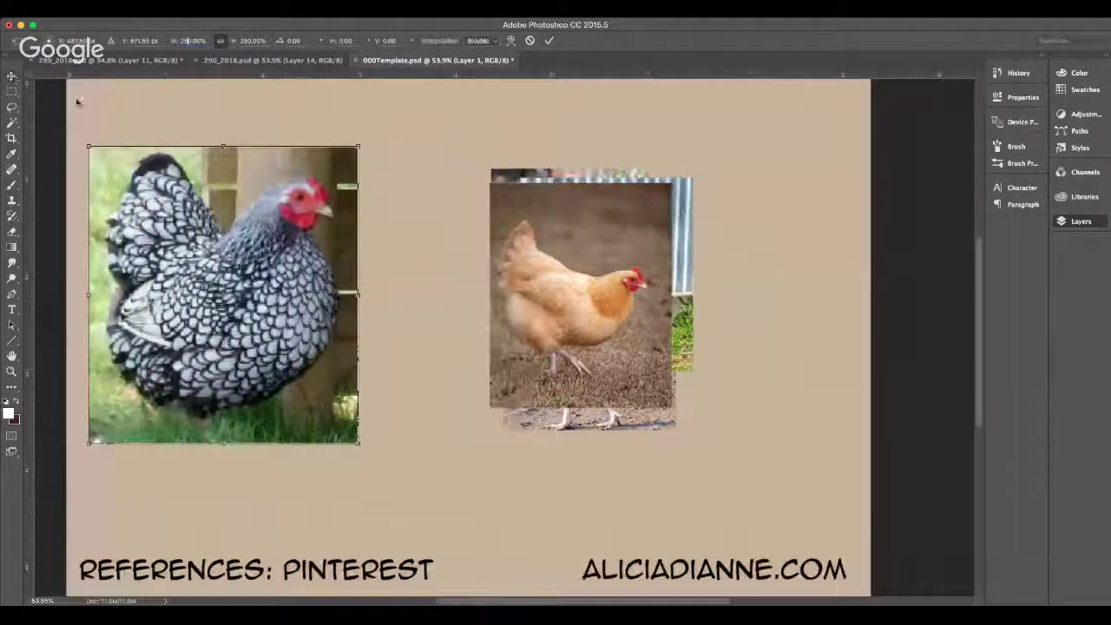
{"action": "key", "text": "Return"}
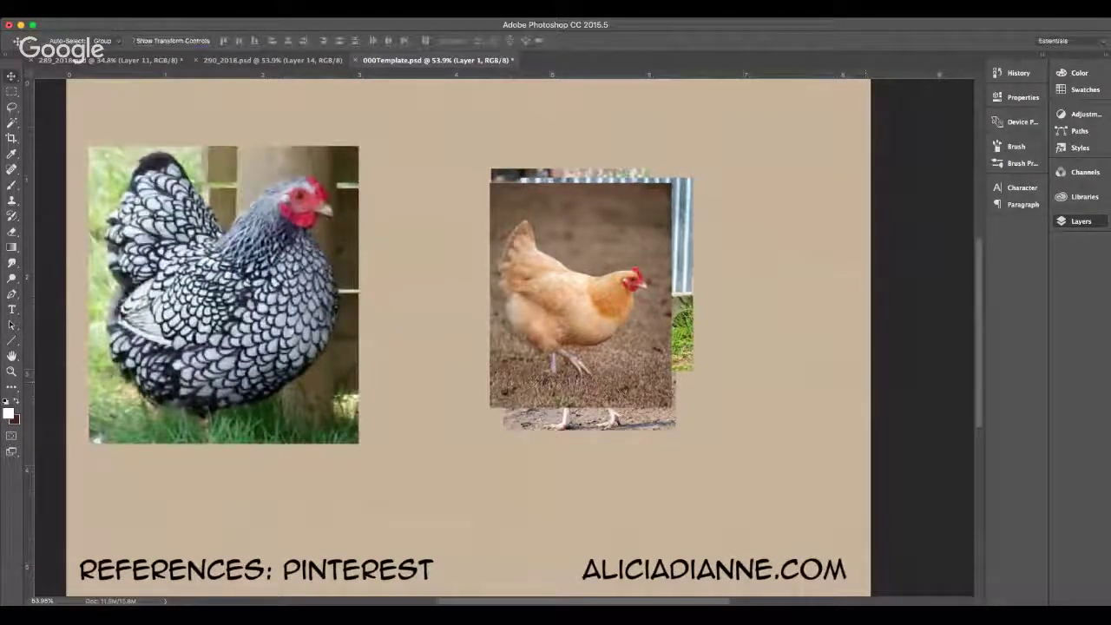
- Place the orange-and-black rooster photo over the laced hen, scaled proportionally to 200% and fitted inside the canvas
{"action": "left_click_drag", "start_coordinate": [602, 310], "coordinate": [249, 252]}
{"action": "key", "text": "super+t"}
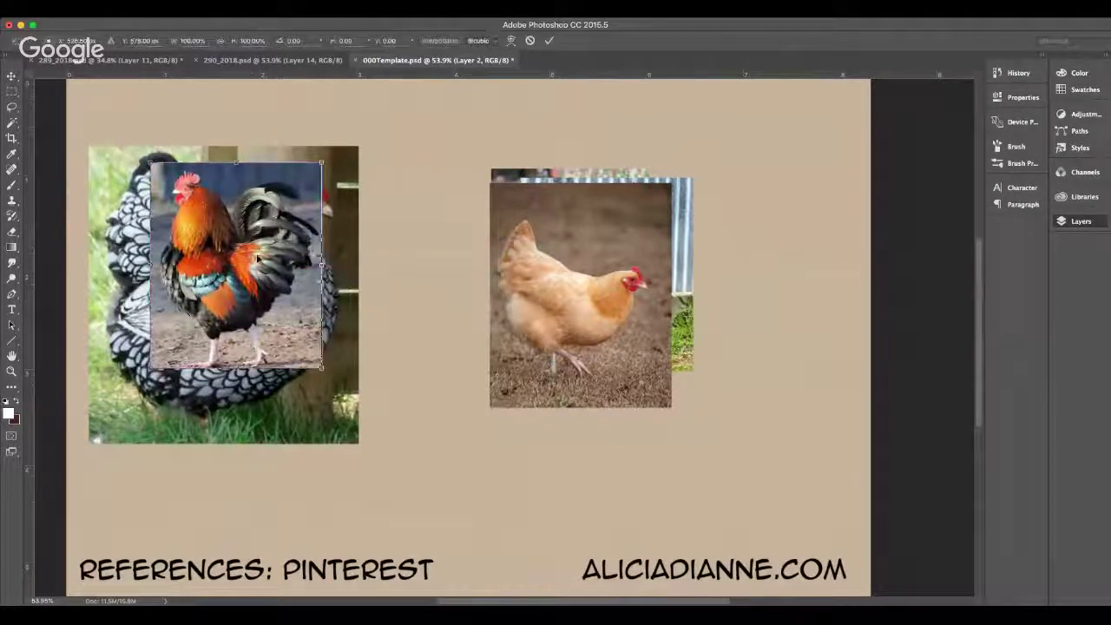
{"action": "left_click", "coordinate": [221, 41]}
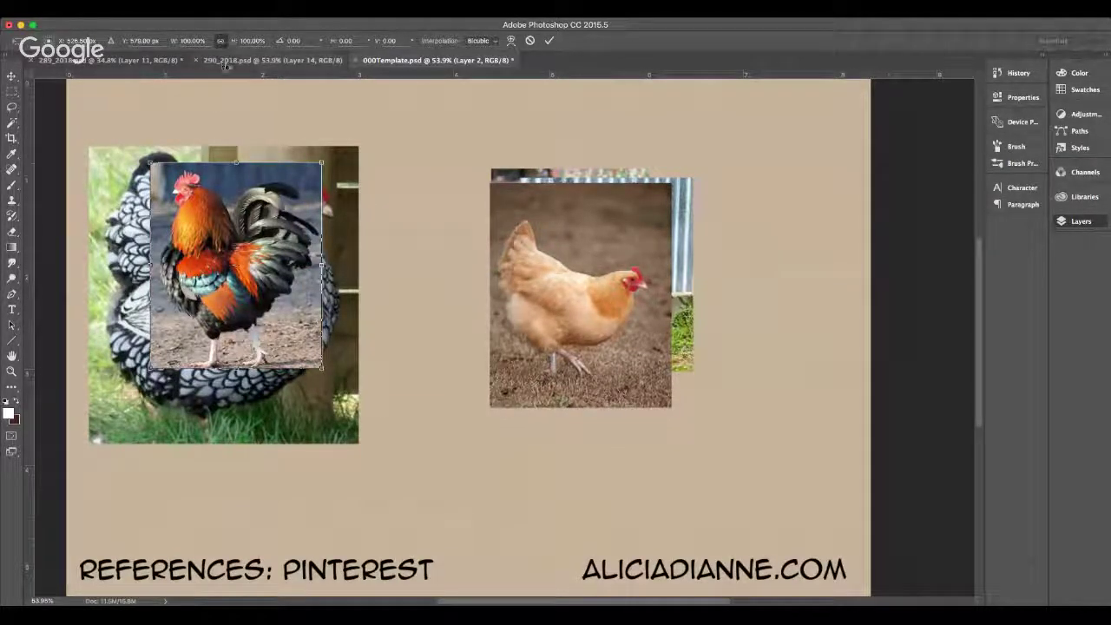
{"action": "type", "text": "250"}
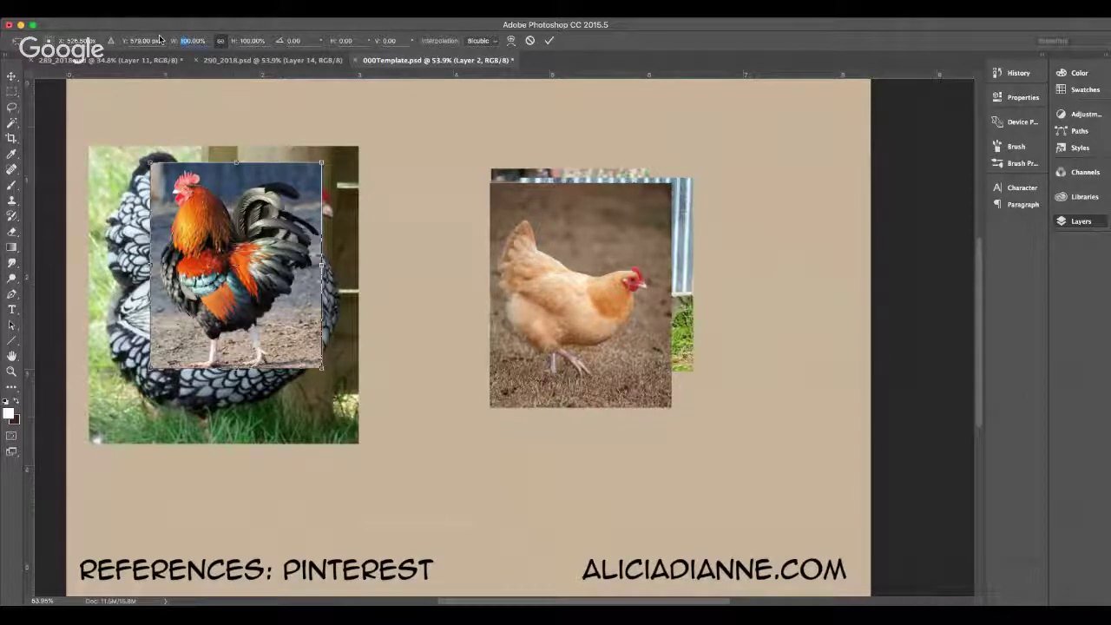
{"action": "key", "text": "Return"}
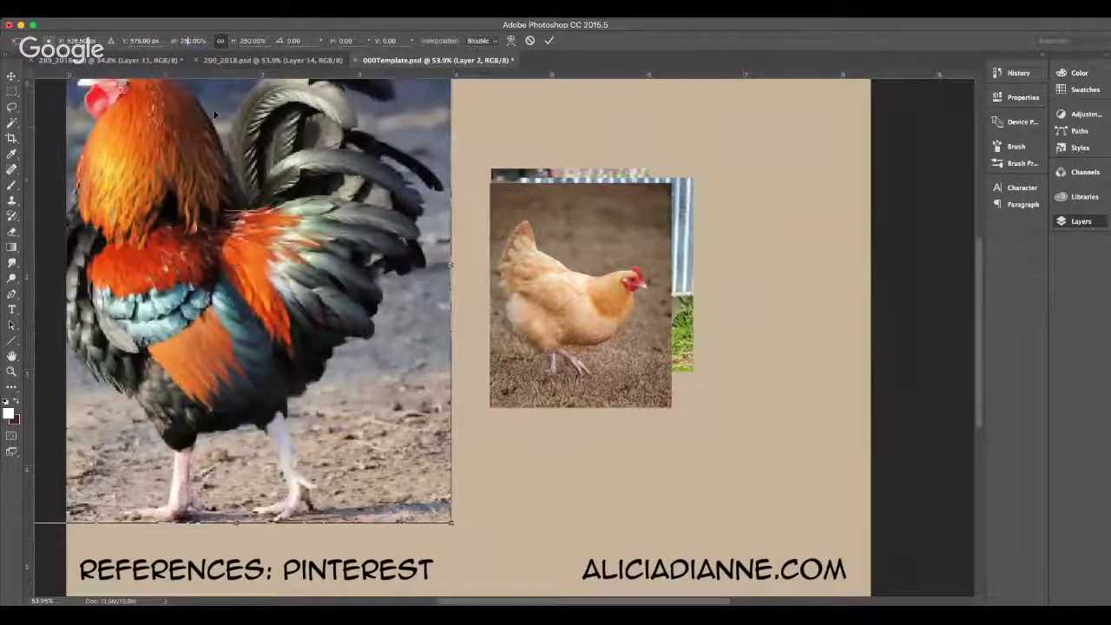
{"action": "type", "text": "200"}
{"action": "key", "text": "Return"}
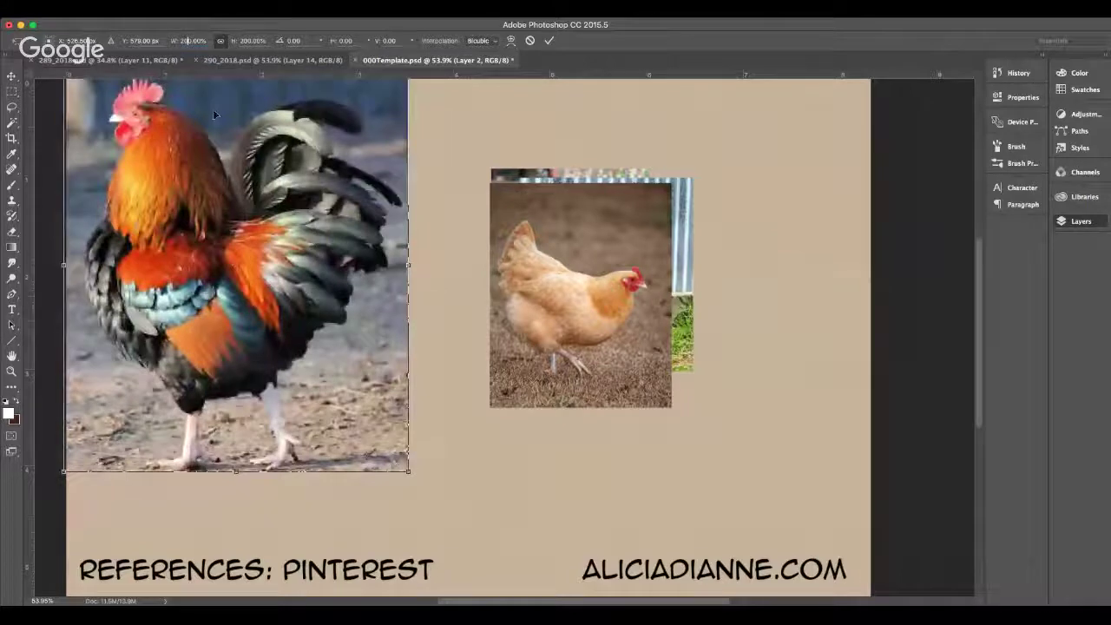
{"action": "left_click_drag", "start_coordinate": [247, 209], "coordinate": [272, 251]}
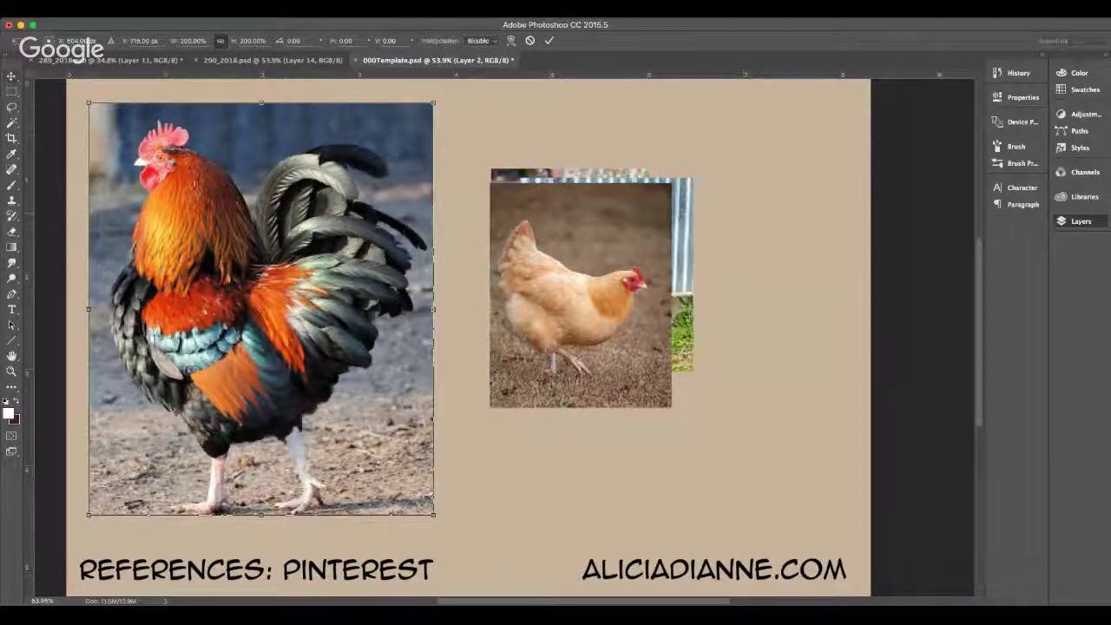
{"action": "key", "text": "Return"}
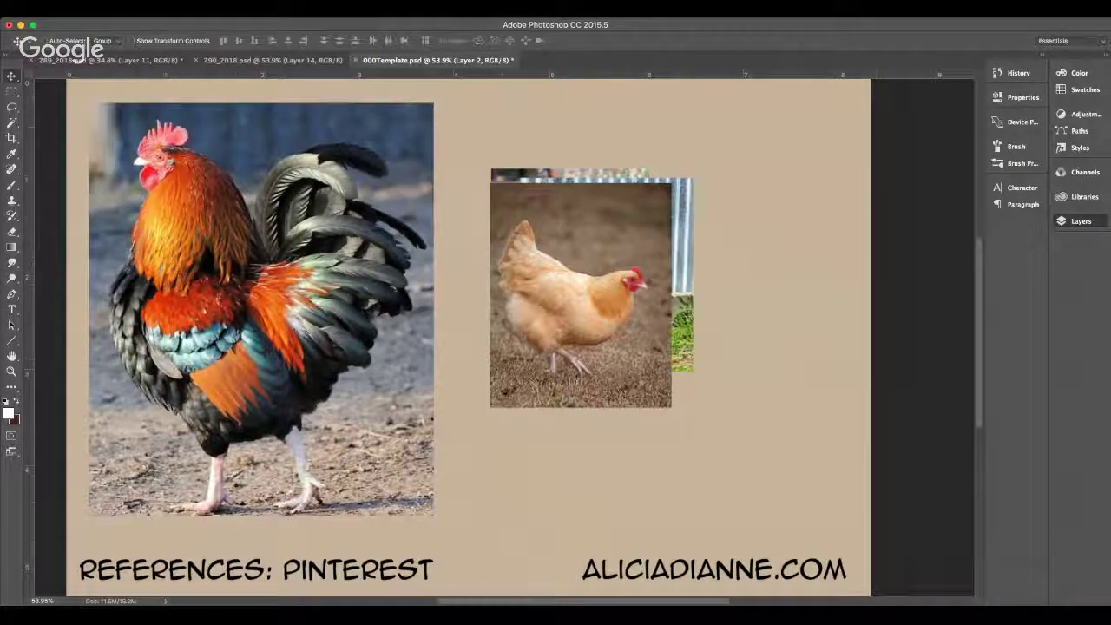
- Move the small photo of the brown rooster on grass over the orange-and-black rooster and scale it proportionally to 200%
{"action": "key", "text": "alt+bracketright"}
{"action": "left_click_drag", "start_coordinate": [580, 306], "coordinate": [248, 271]}
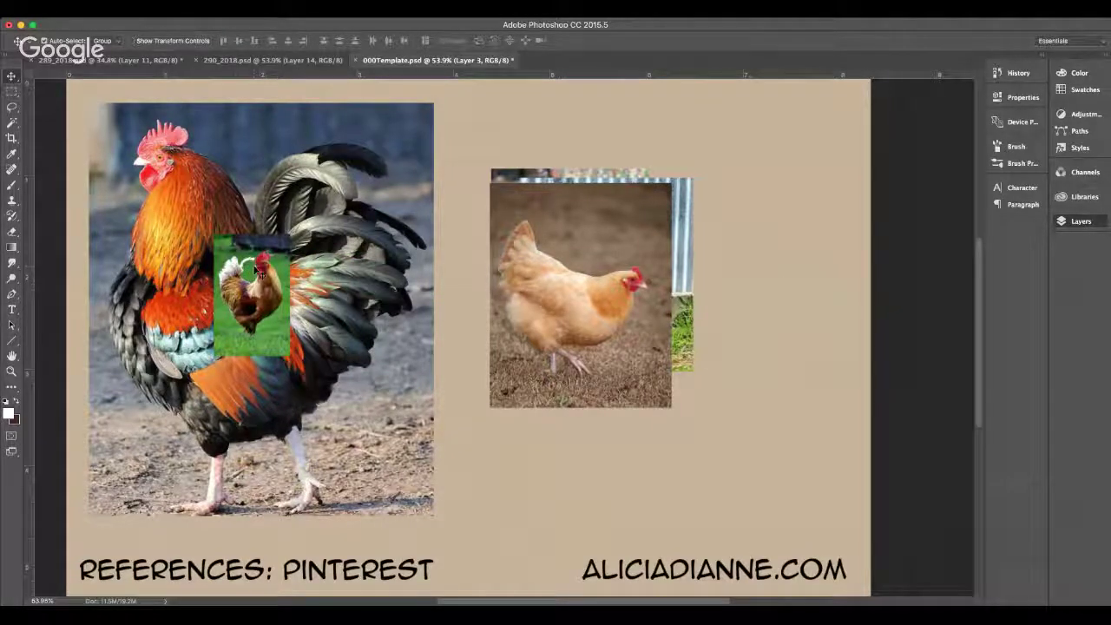
{"action": "key", "text": "ctrl+t"}
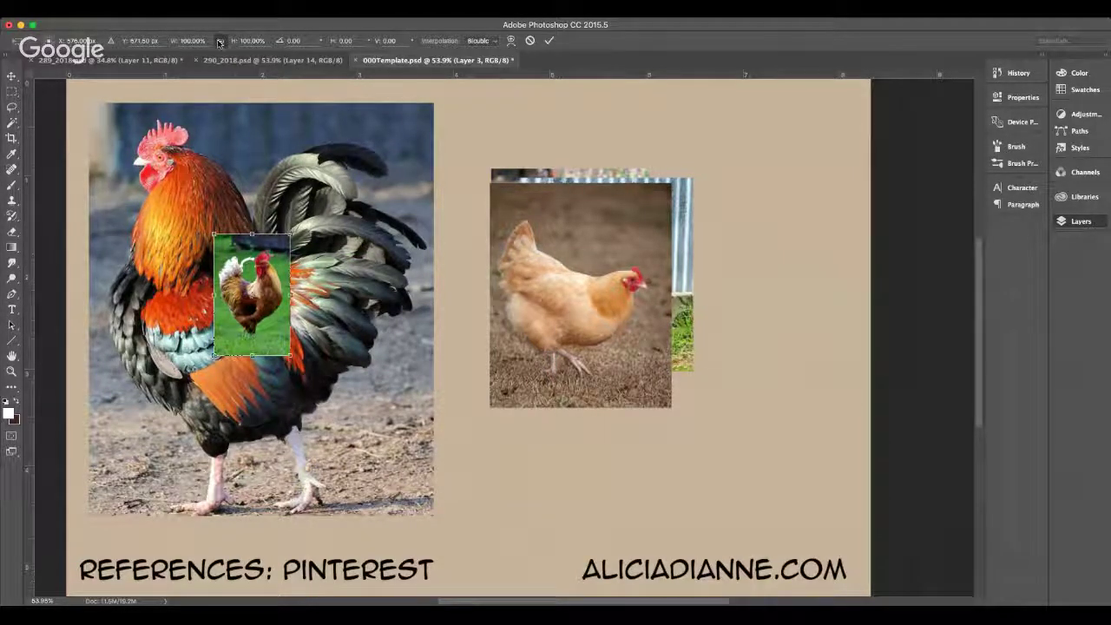
{"action": "left_click", "coordinate": [220, 41]}
{"action": "type", "text": "200"}
{"action": "key", "text": "Return"}
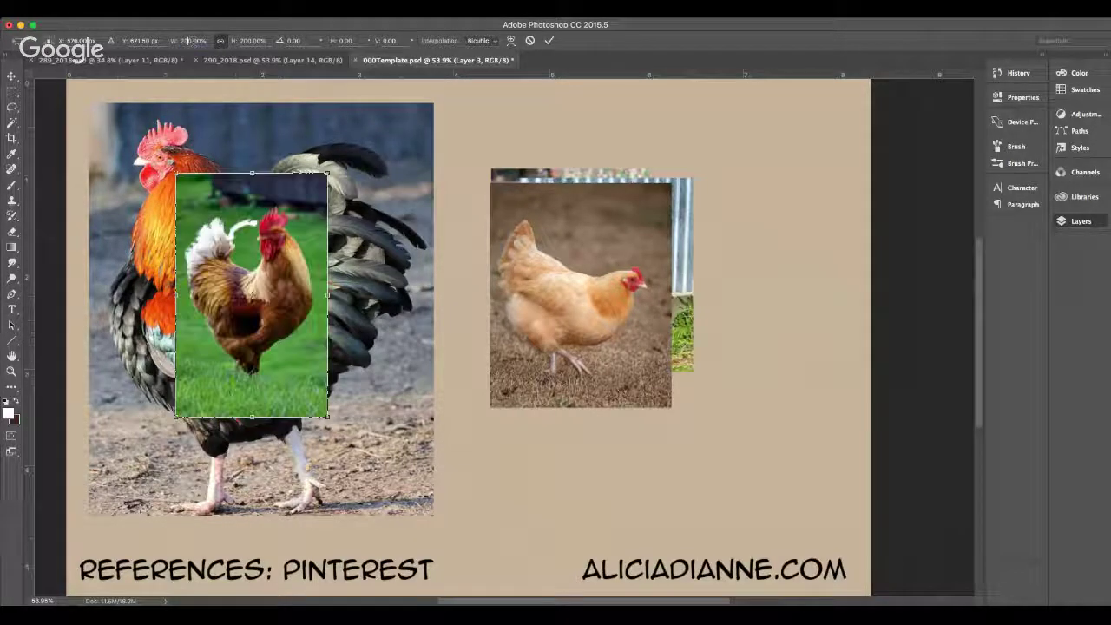
- Set the brown rooster photo's scale to 350% and apply the transform
{"action": "type", "text": "20"}
{"action": "key", "text": "Return"}
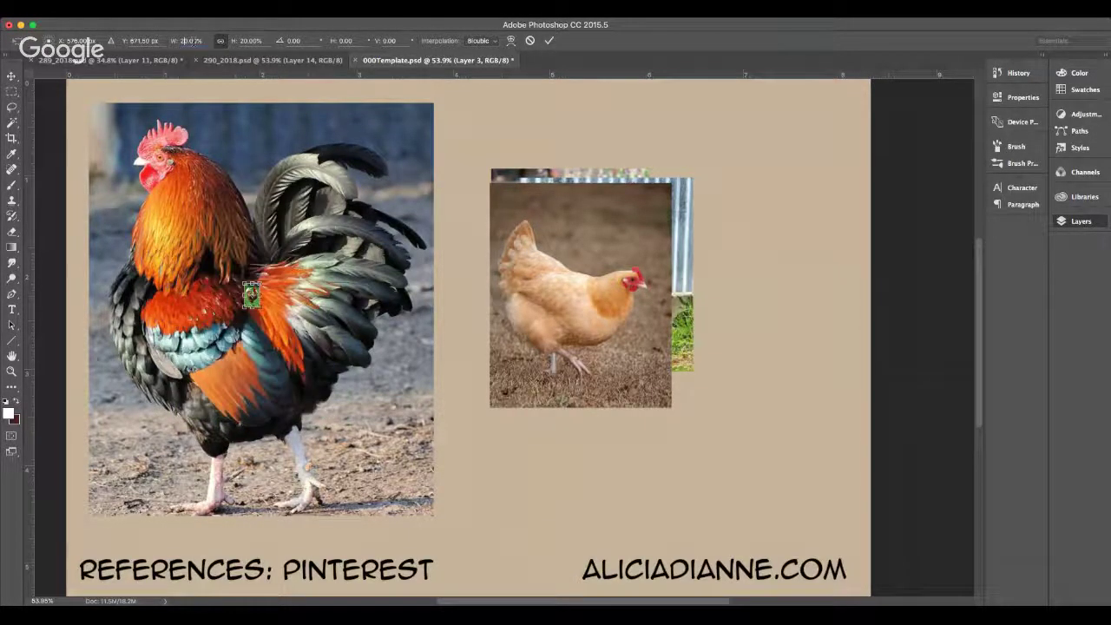
{"action": "type", "text": "5"}
{"action": "key", "text": "BackSpace"}
{"action": "key", "text": "BackSpace"}
{"action": "type", "text": "30"}
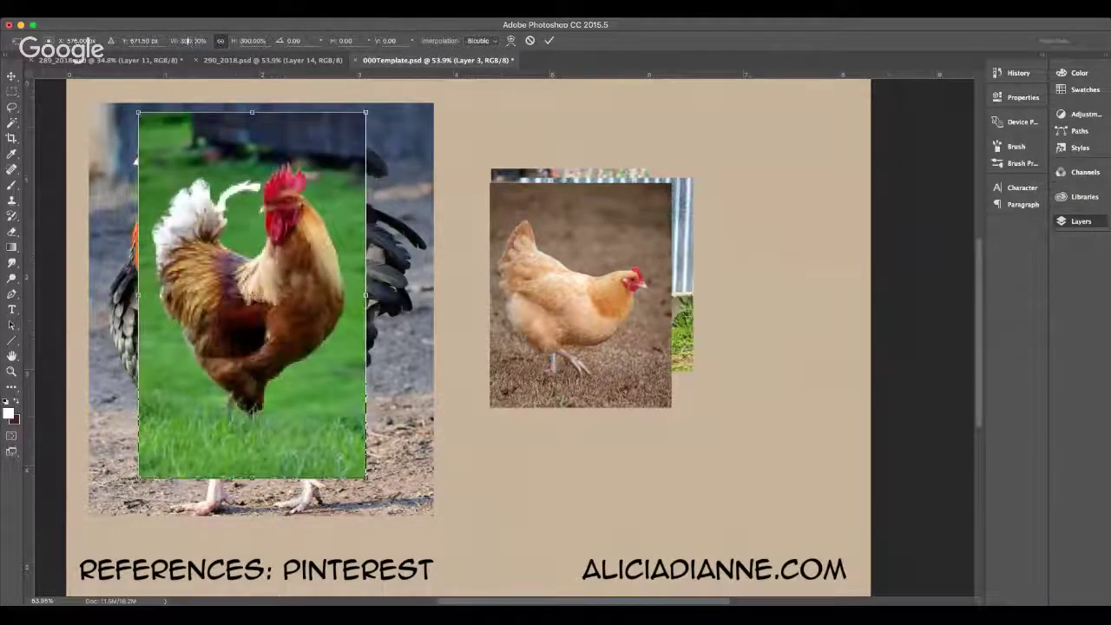
{"action": "type", "text": "35"}
{"action": "key", "text": "Return"}
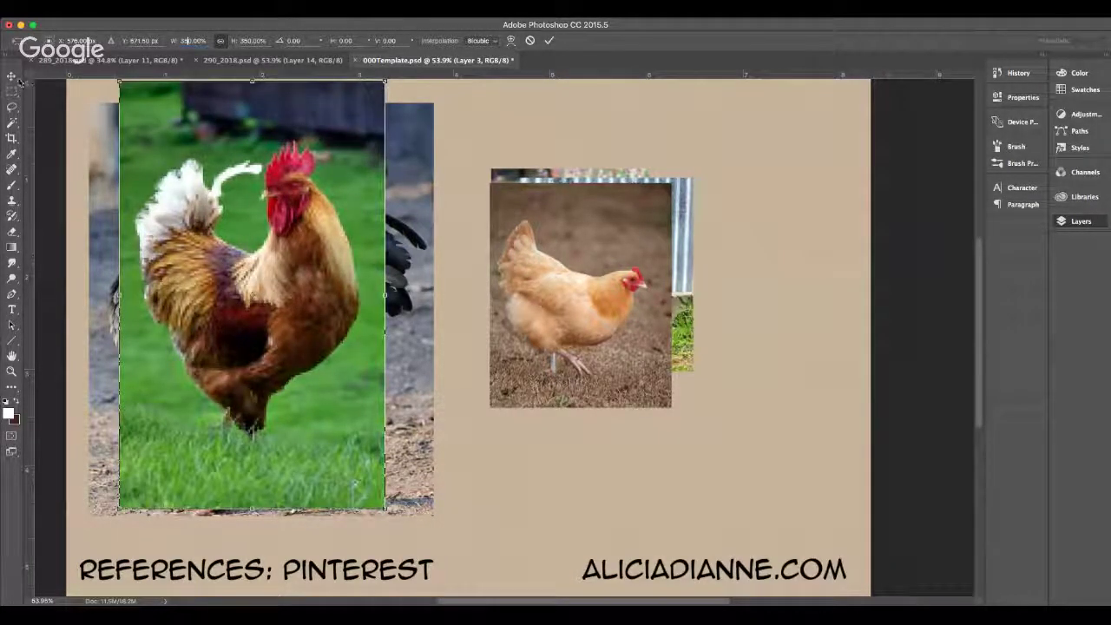
{"action": "key", "text": "Return"}
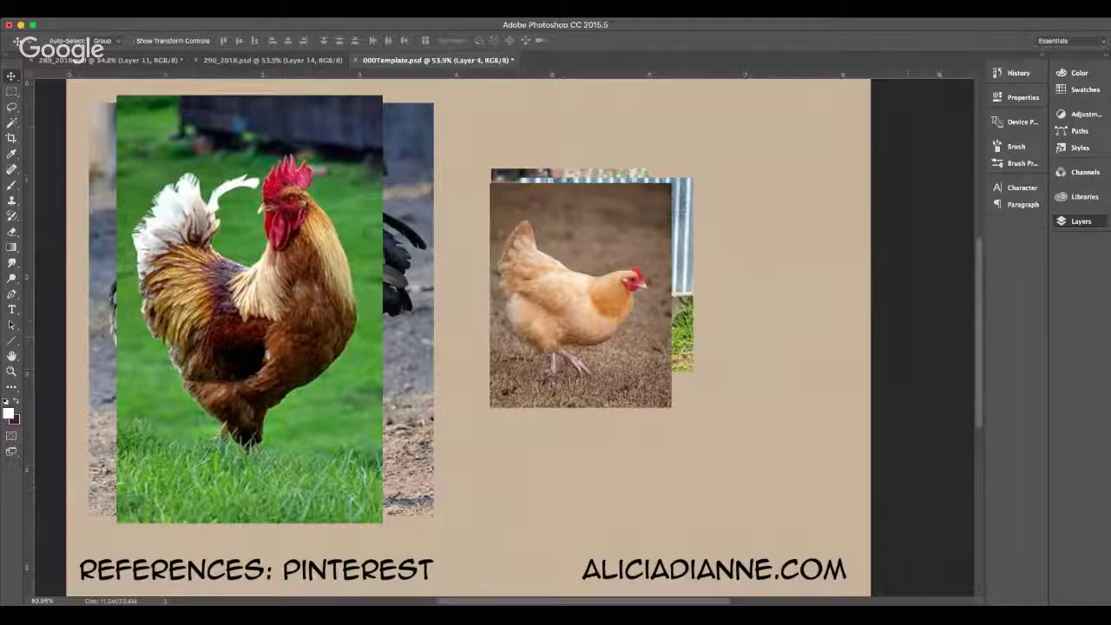
- Move the small orange-and-blue hen photo over the brown rooster and scale it proportionally to 350%
{"action": "left_click_drag", "start_coordinate": [634, 311], "coordinate": [320, 316]}
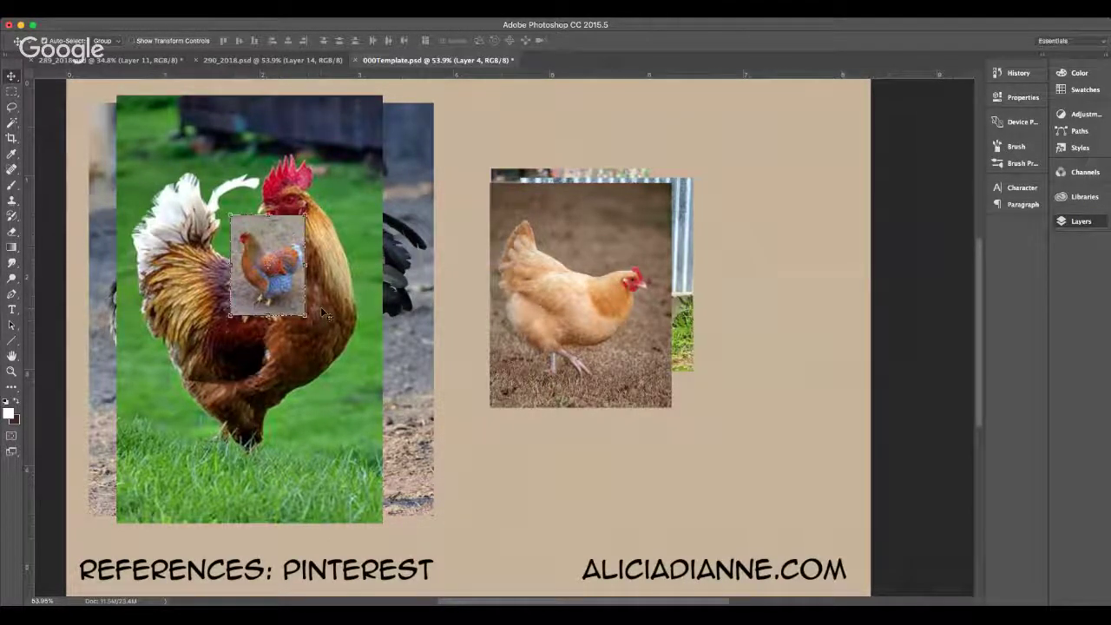
{"action": "key", "text": "ctrl+t"}
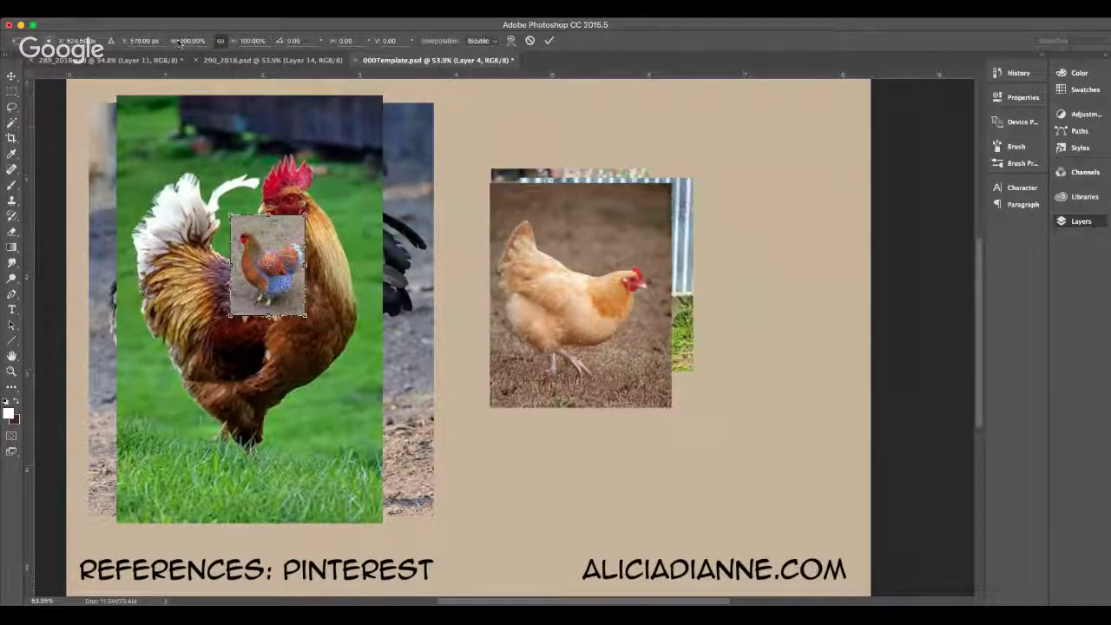
{"action": "left_click", "coordinate": [185, 41]}
{"action": "type", "text": "30"}
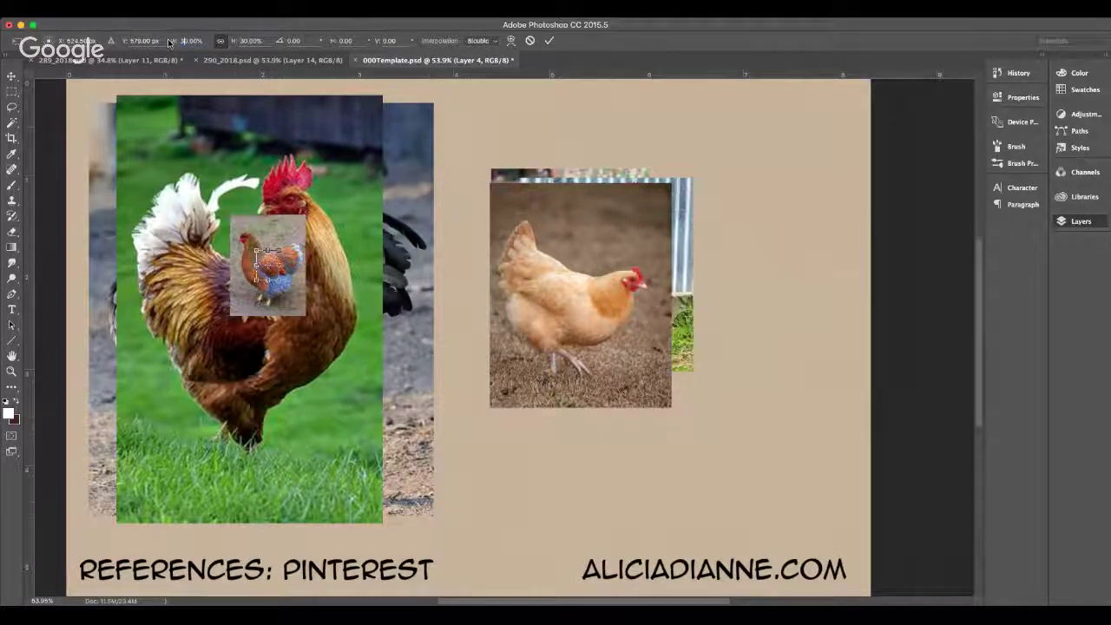
{"action": "key", "text": "Return"}
{"action": "type", "text": "0"}
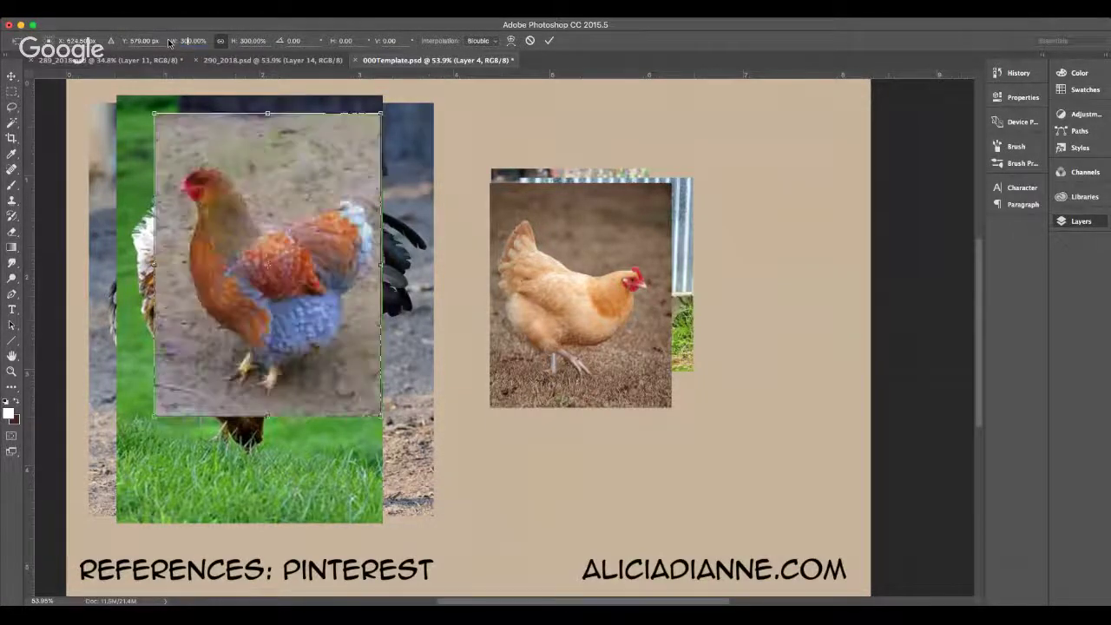
{"action": "key", "text": "BackSpace"}
{"action": "type", "text": "5"}
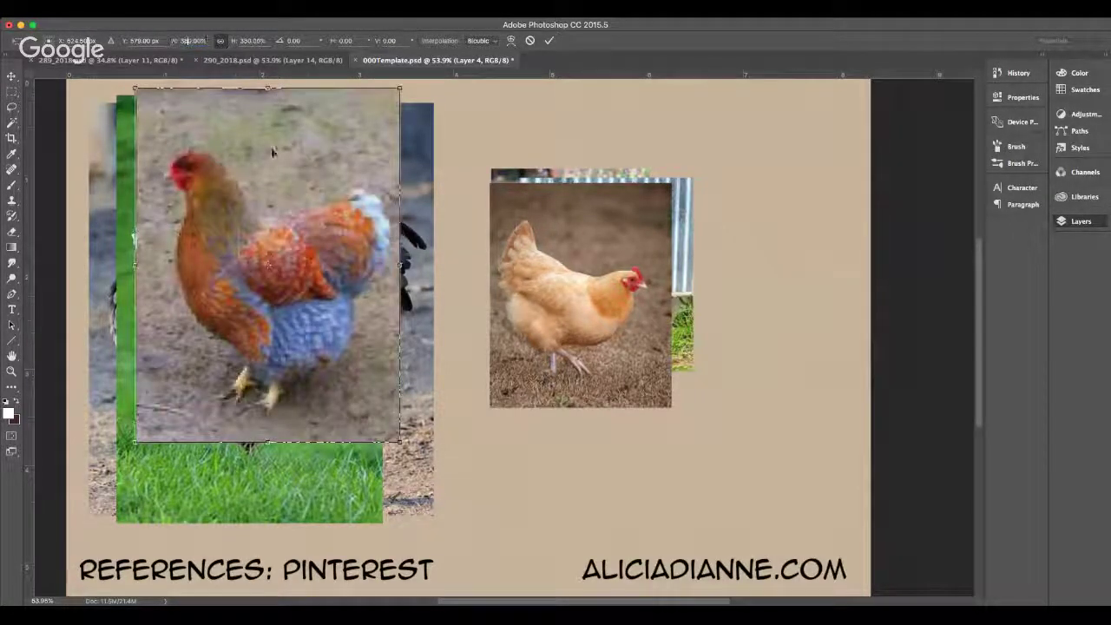
- Shift the orange-and-blue hen photo down to centre it over the other enlarged photos and set its scale to 400%
{"action": "left_click_drag", "start_coordinate": [272, 196], "coordinate": [266, 240]}
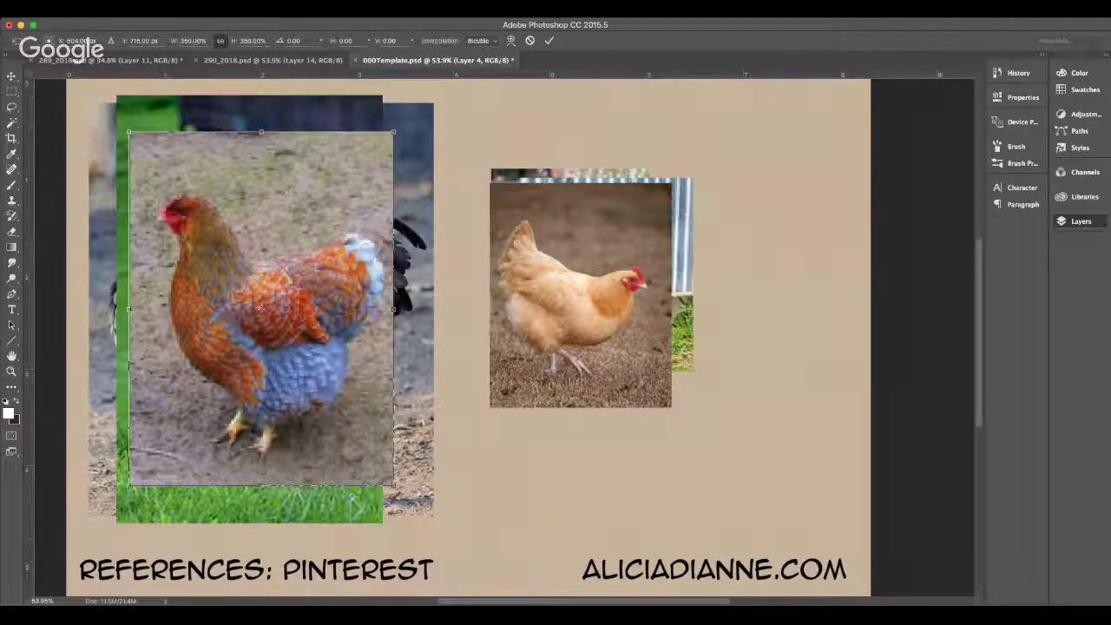
{"action": "left_click", "coordinate": [174, 41]}
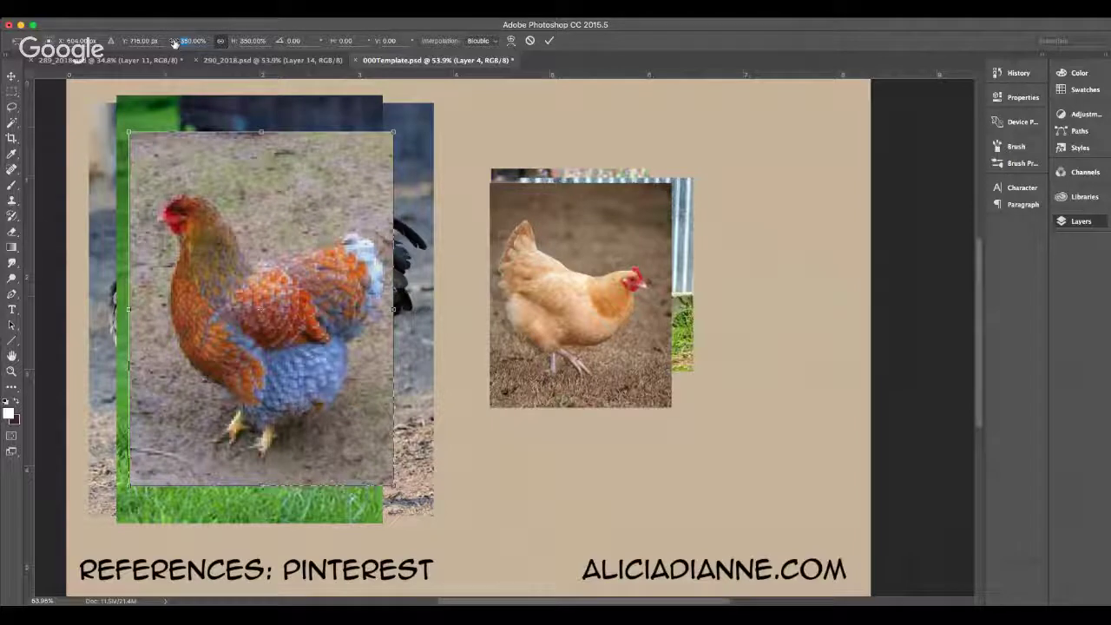
{"action": "type", "text": "40"}
{"action": "key", "text": "Return"}
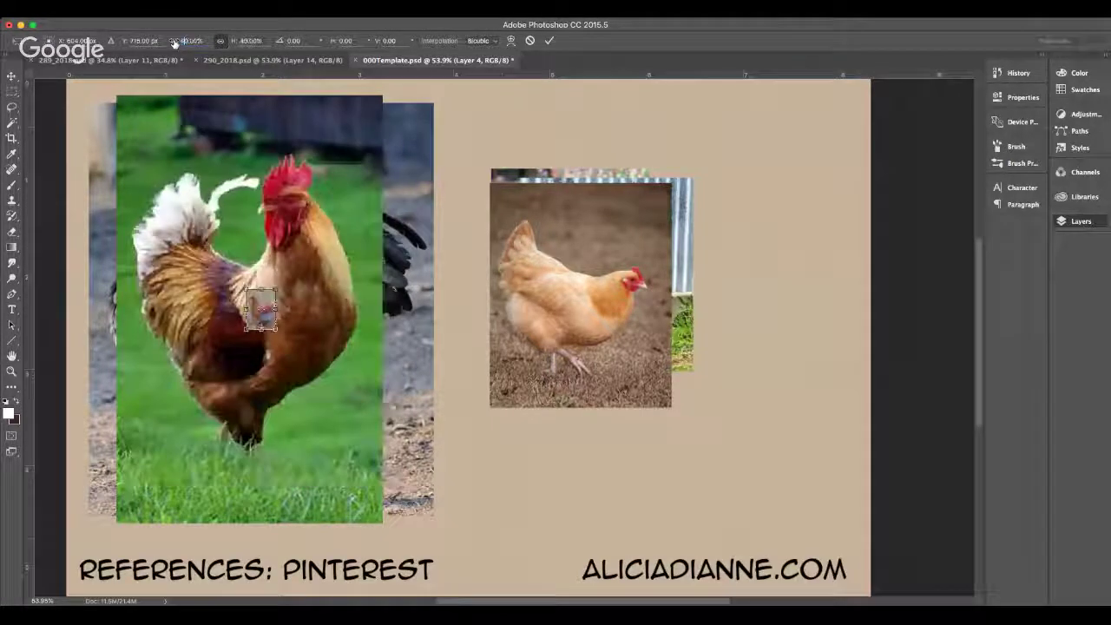
{"action": "key", "text": "Escape"}
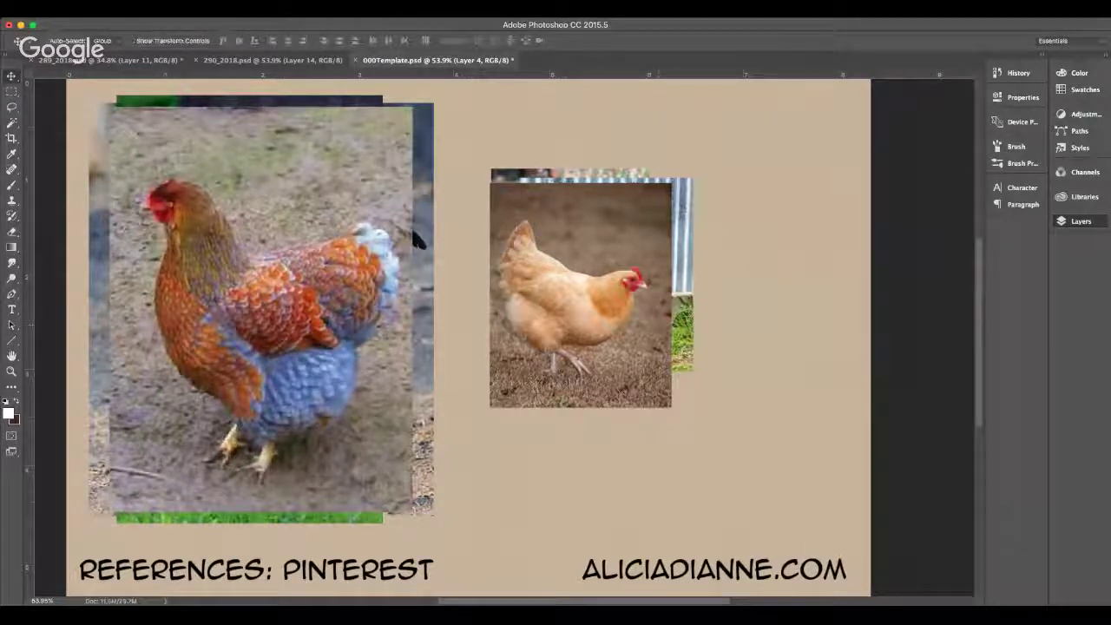
- Move the small black hen photo onto the enlarged photos, scale it proportionally to 200%, centre it over them and apply the transform
{"action": "left_click", "coordinate": [675, 293]}
{"action": "left_click_drag", "start_coordinate": [676, 294], "coordinate": [356, 291]}
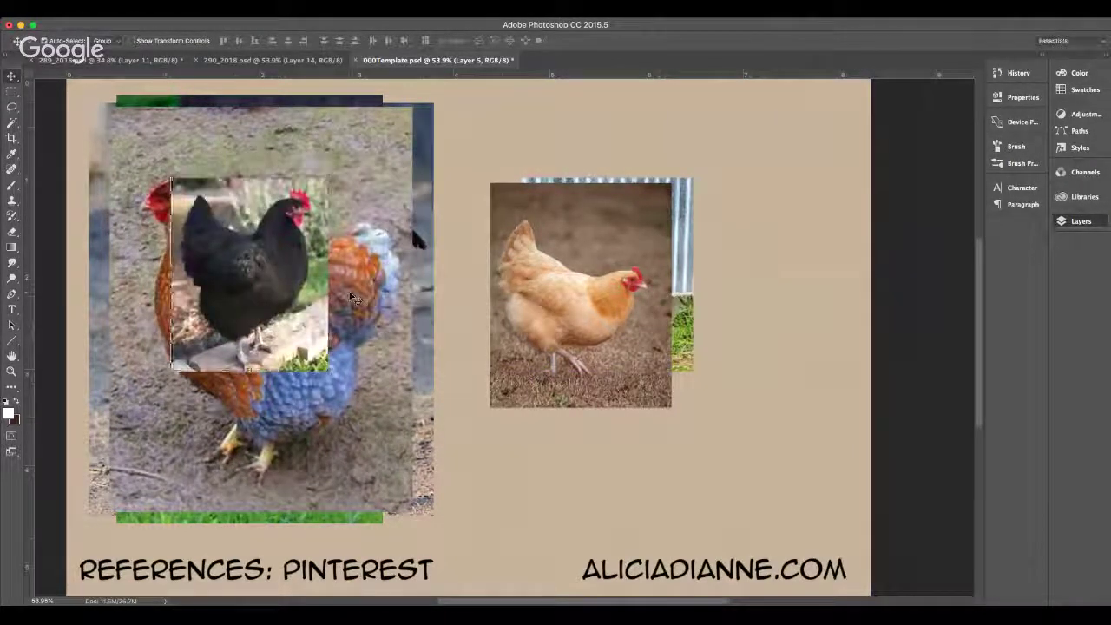
{"action": "key", "text": "ctrl+t"}
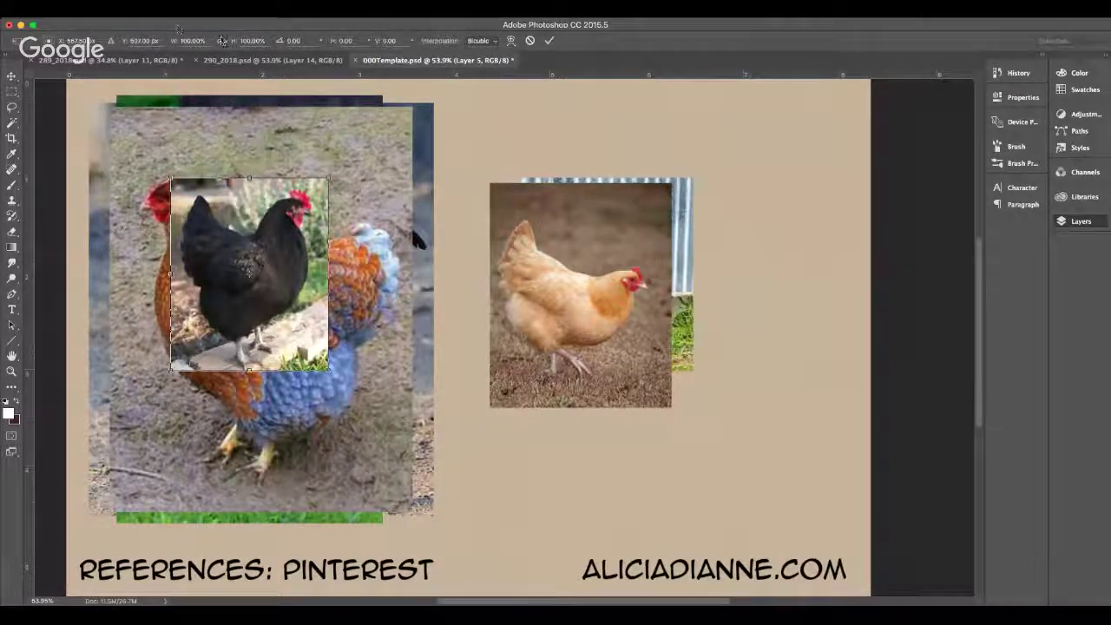
{"action": "scroll", "coordinate": [315, 124], "scroll_direction": "left", "scroll_amount": 2}
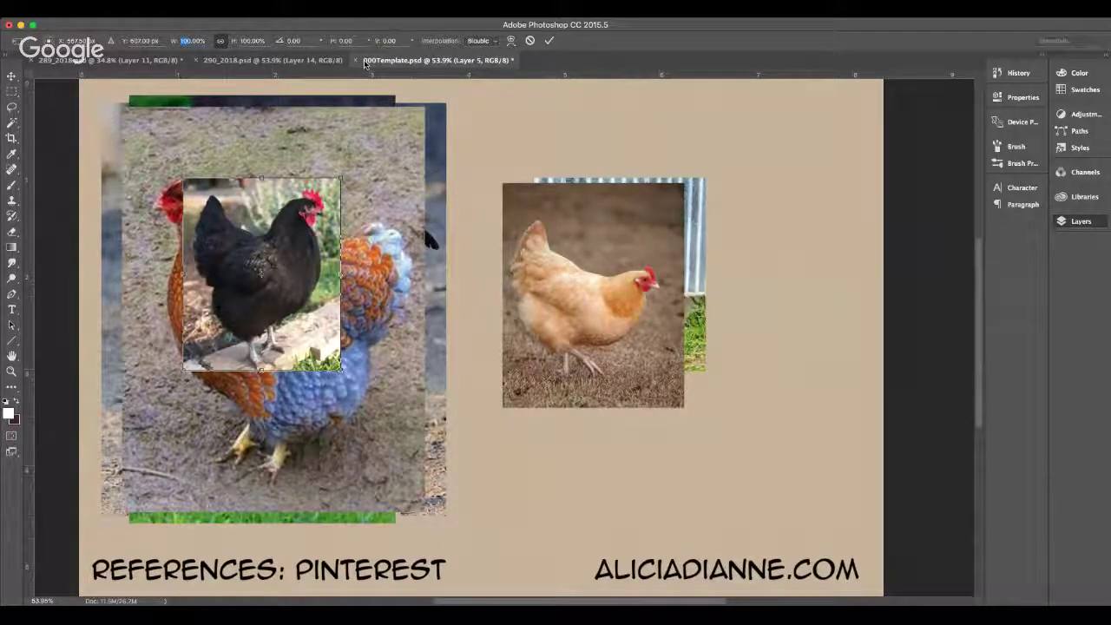
{"action": "type", "text": "40.0"}
{"action": "key", "text": "BackSpace"}
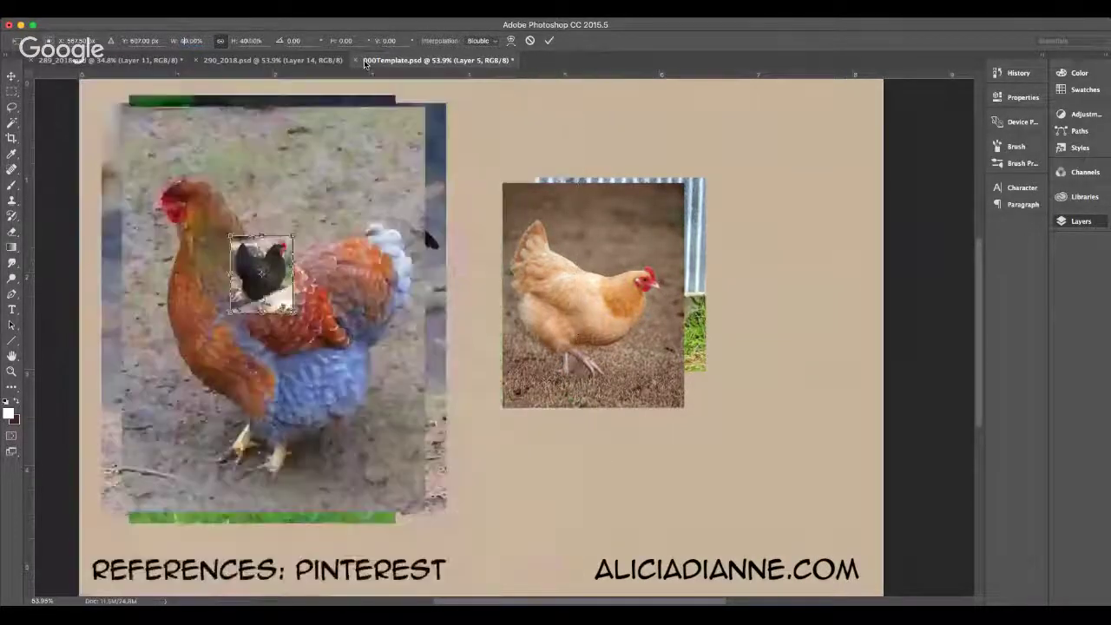
{"action": "type", "text": "200"}
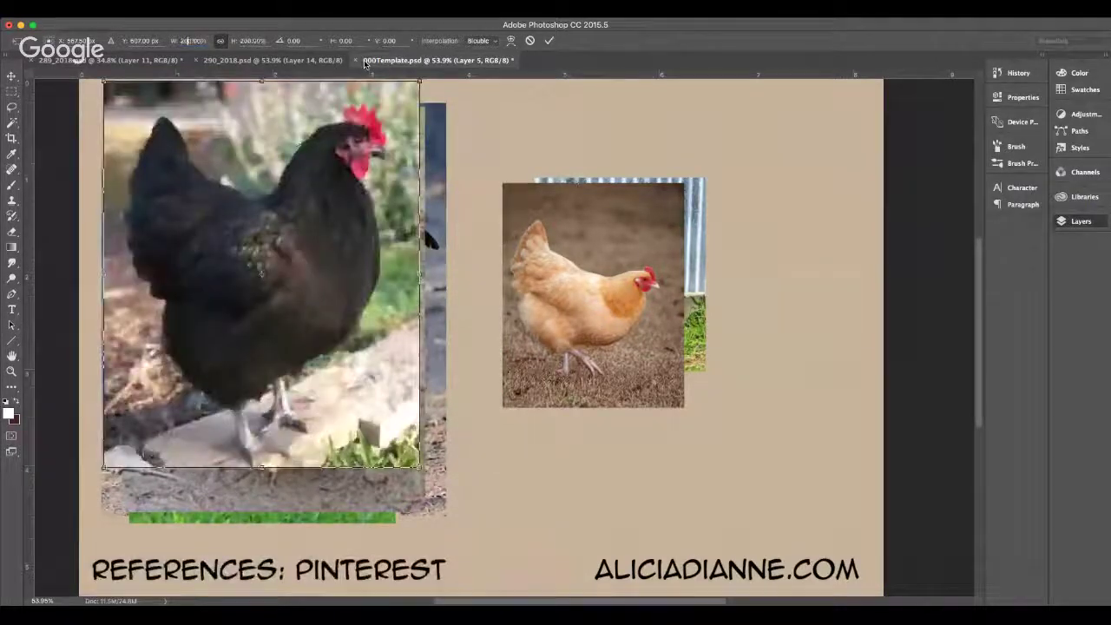
{"action": "left_click_drag", "start_coordinate": [351, 193], "coordinate": [355, 228]}
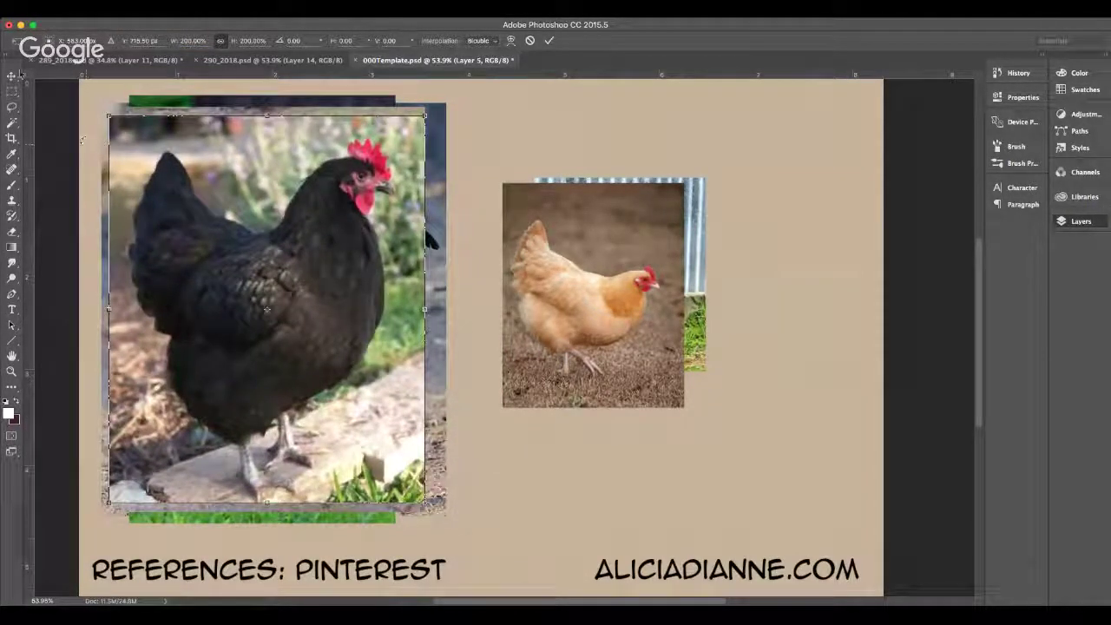
{"action": "key", "text": "Return"}
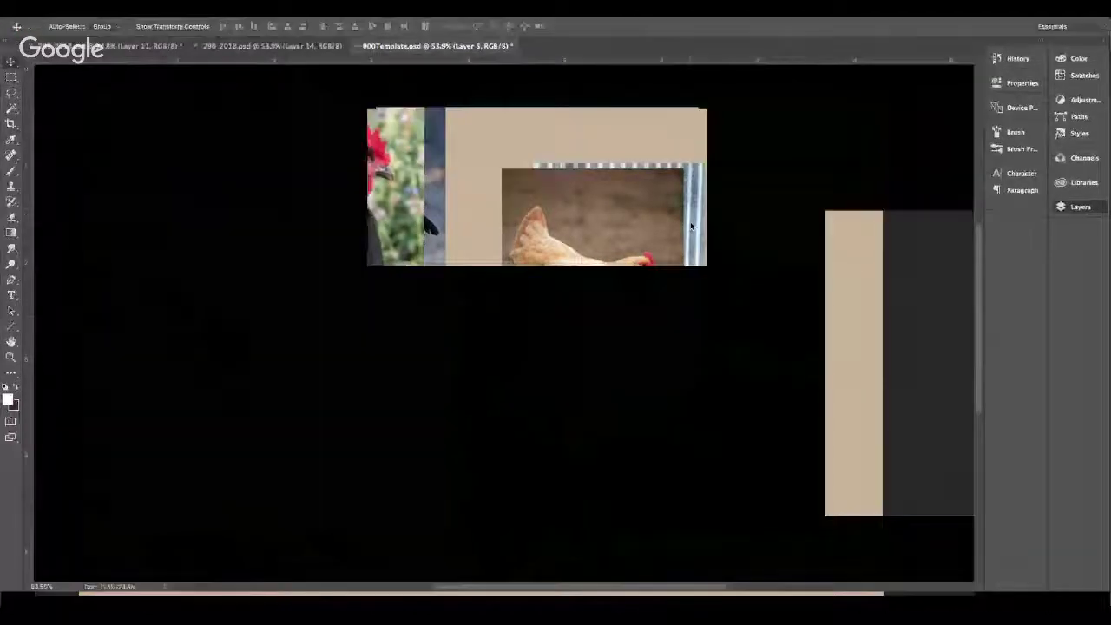
- Move the white-and-brown rooster photo over the black hen, scale it proportionally to 200%, centre it over the stack and apply the transform
{"action": "left_click_drag", "start_coordinate": [783, 279], "coordinate": [395, 282]}
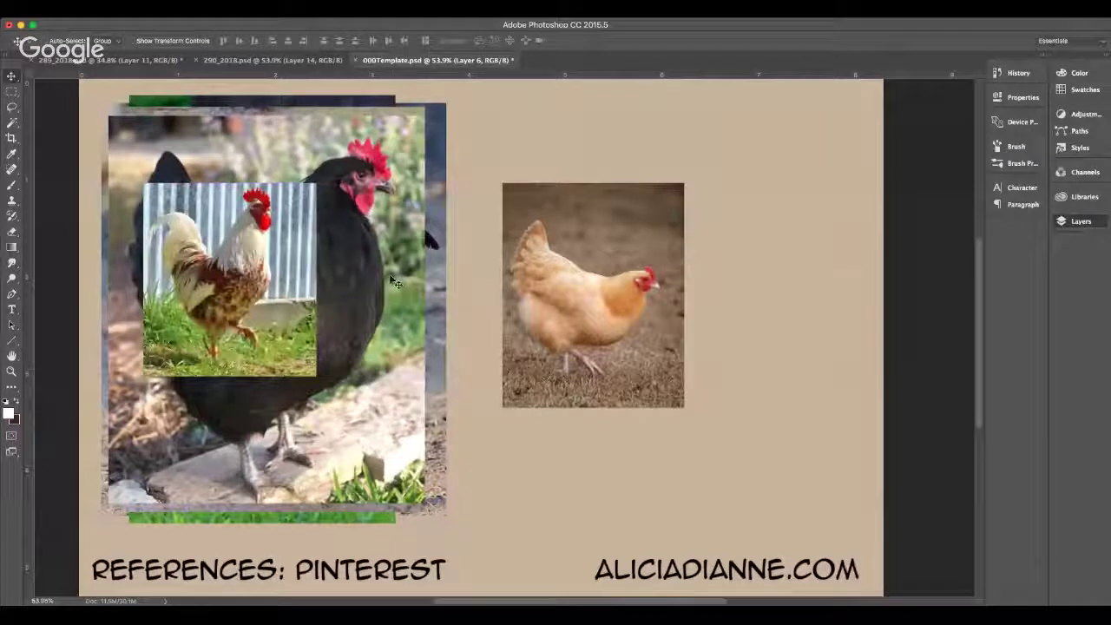
{"action": "key", "text": "super+t"}
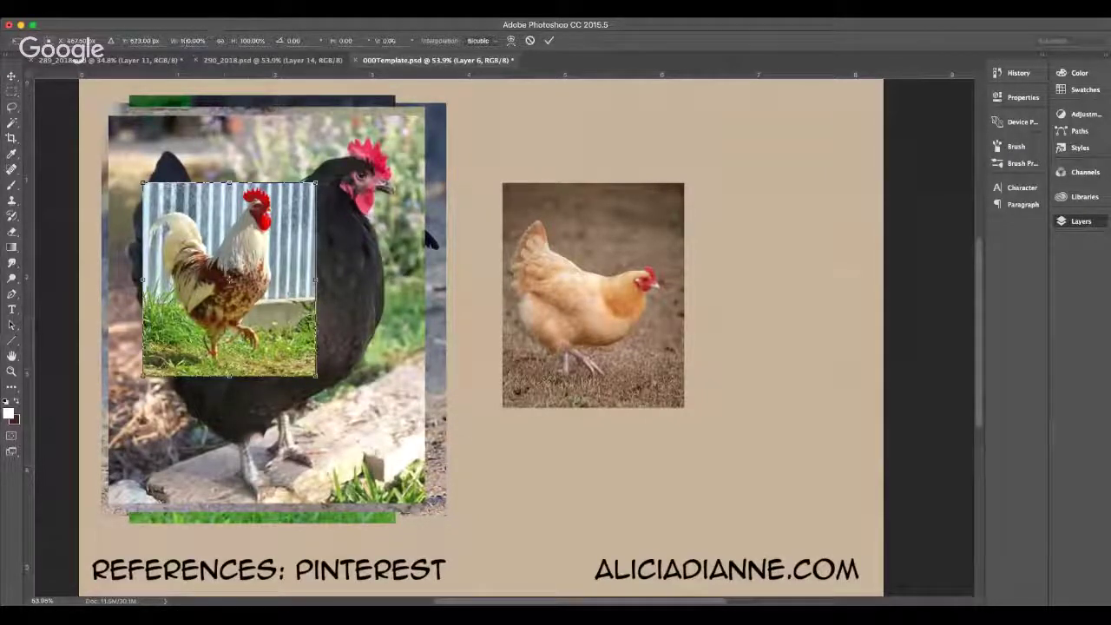
{"action": "left_click", "coordinate": [221, 42]}
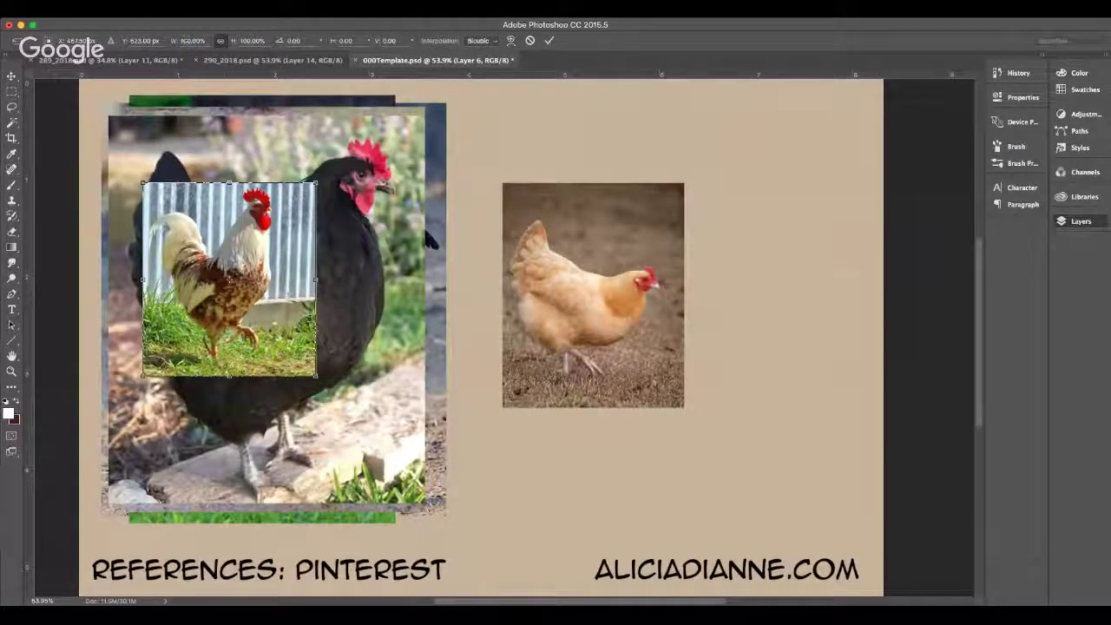
{"action": "double_click", "coordinate": [184, 41]}
{"action": "type", "text": "30"}
{"action": "key", "text": "Return"}
{"action": "type", "text": "0"}
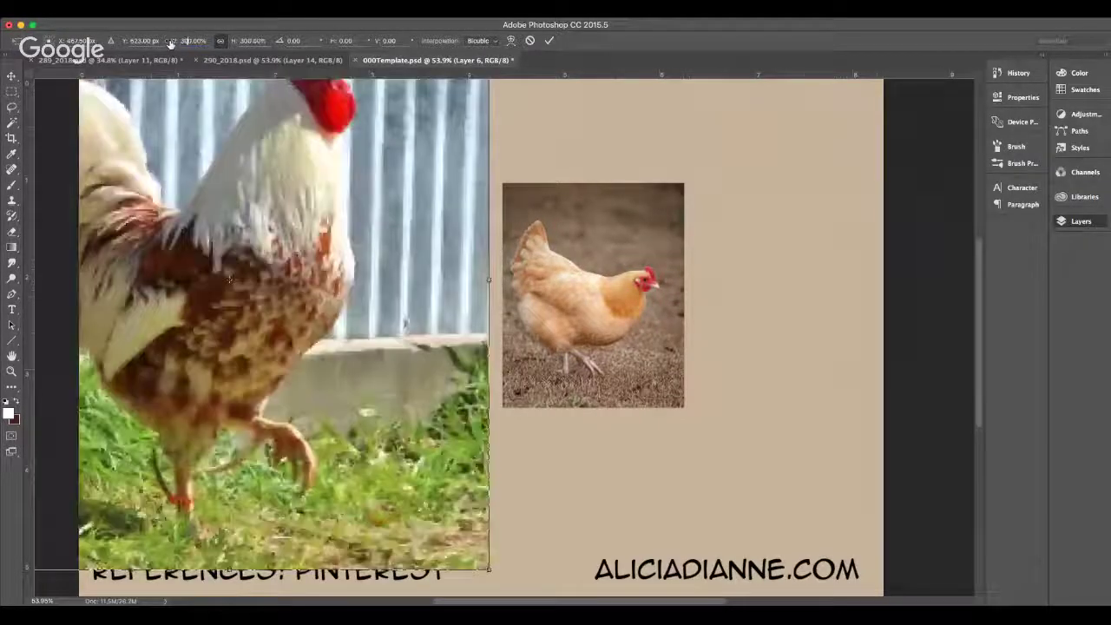
{"action": "key", "text": "BackSpace"}
{"action": "key", "text": "BackSpace"}
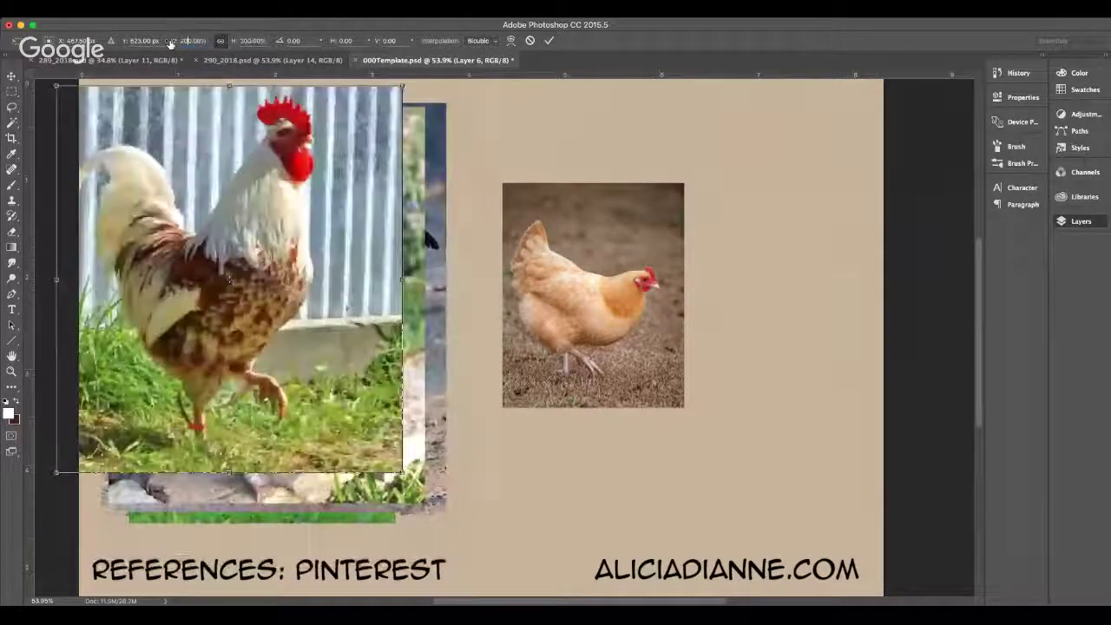
{"action": "left_click_drag", "start_coordinate": [201, 190], "coordinate": [246, 228]}
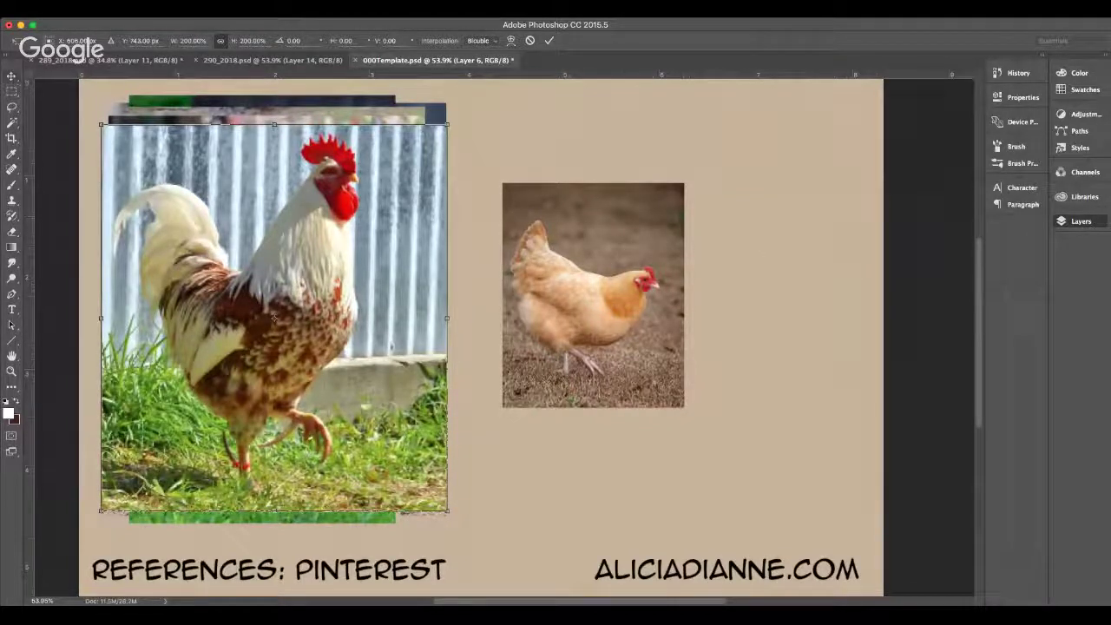
{"action": "key", "text": "Return"}
- Move the buff hen photo over the white-and-brown rooster, scale it proportionally to 200% and apply the transform
{"action": "left_click", "coordinate": [584, 314]}
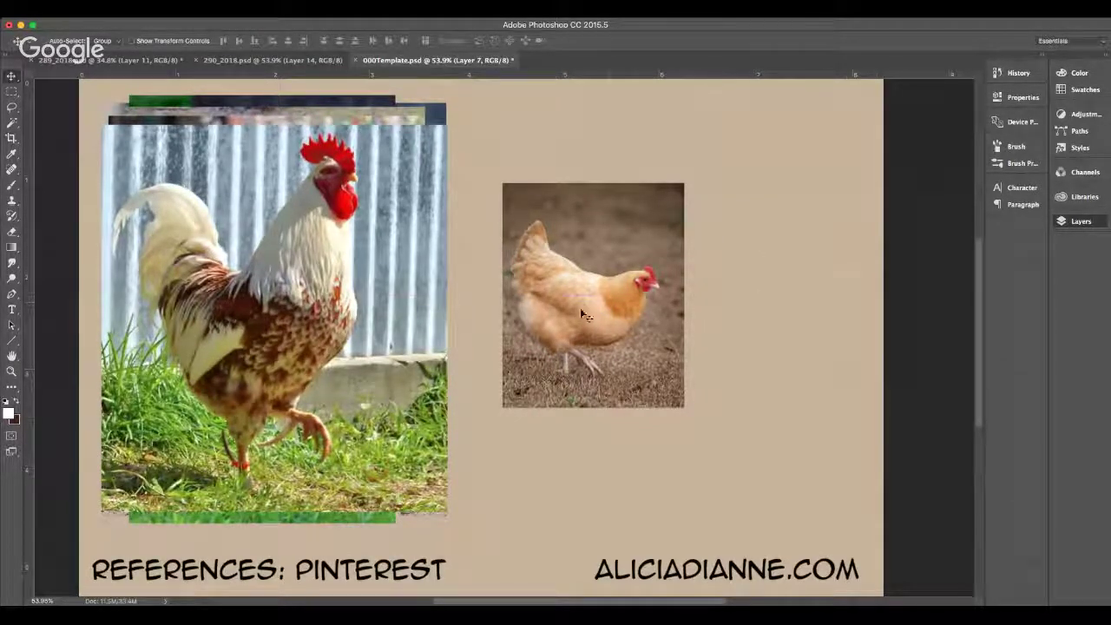
{"action": "left_click_drag", "start_coordinate": [584, 315], "coordinate": [252, 322]}
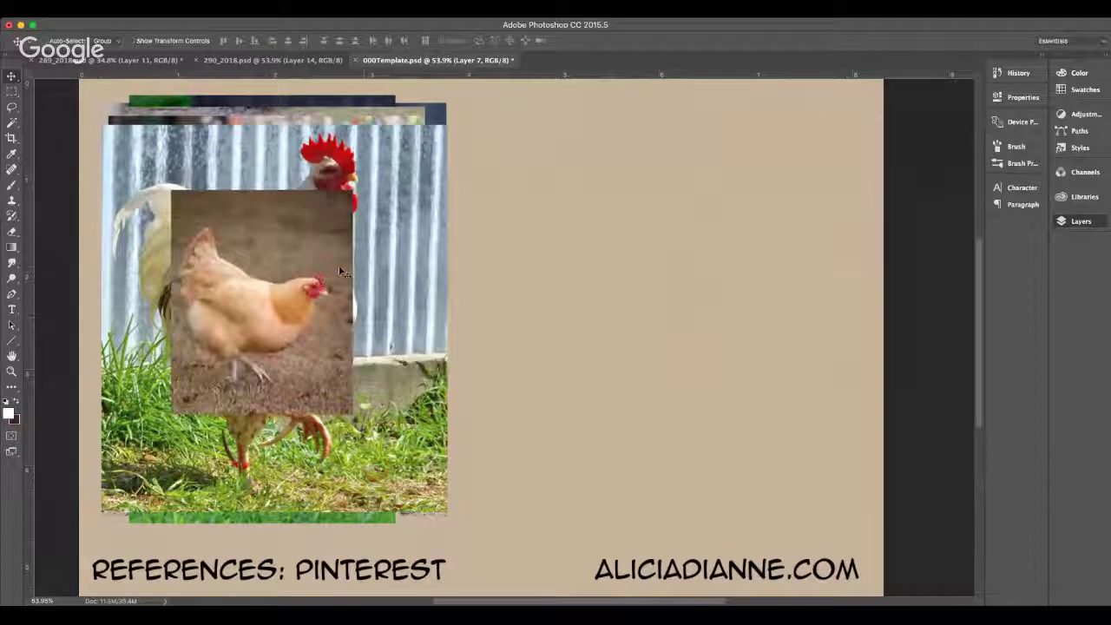
{"action": "key", "text": "super+t"}
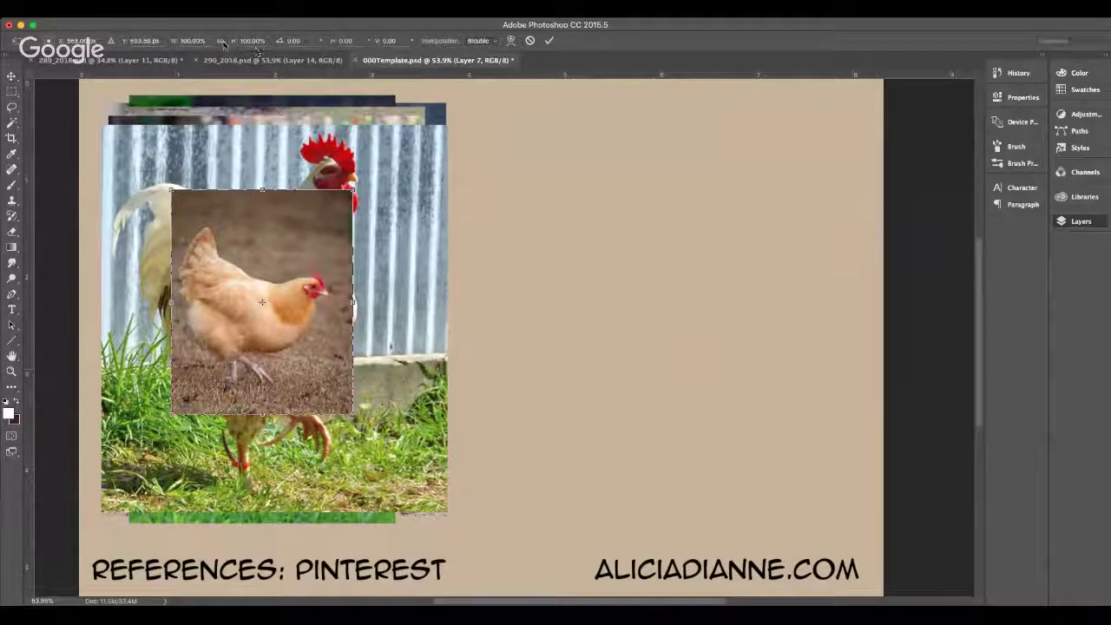
{"action": "left_click", "coordinate": [222, 42]}
{"action": "left_click", "coordinate": [172, 42]}
{"action": "type", "text": "30"}
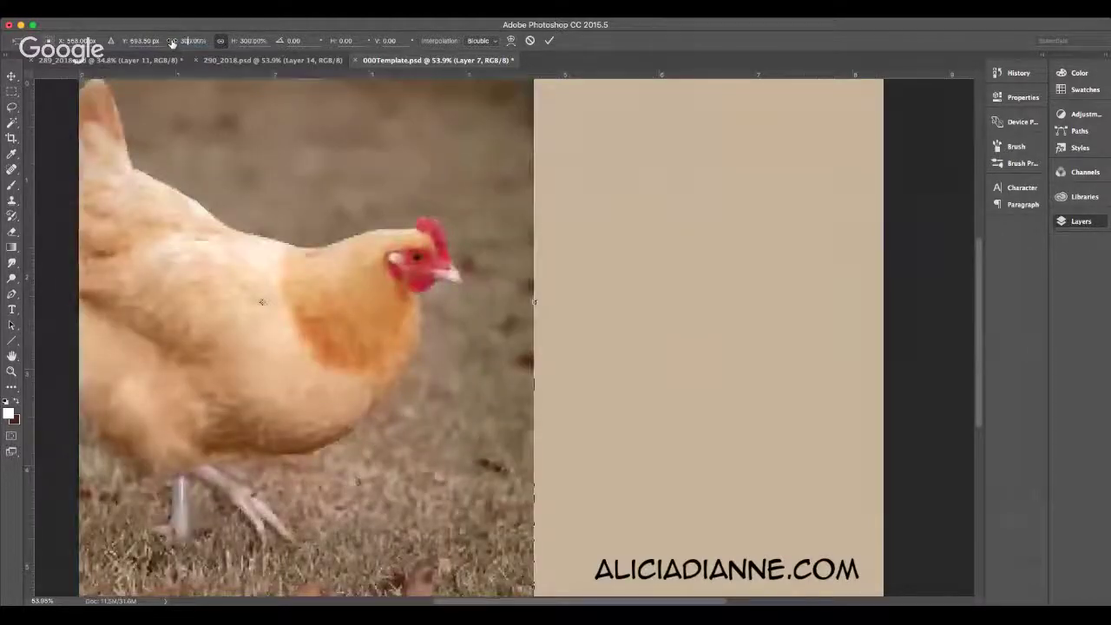
{"action": "key", "text": "BackSpace"}
{"action": "key", "text": "BackSpace"}
{"action": "type", "text": "25"}
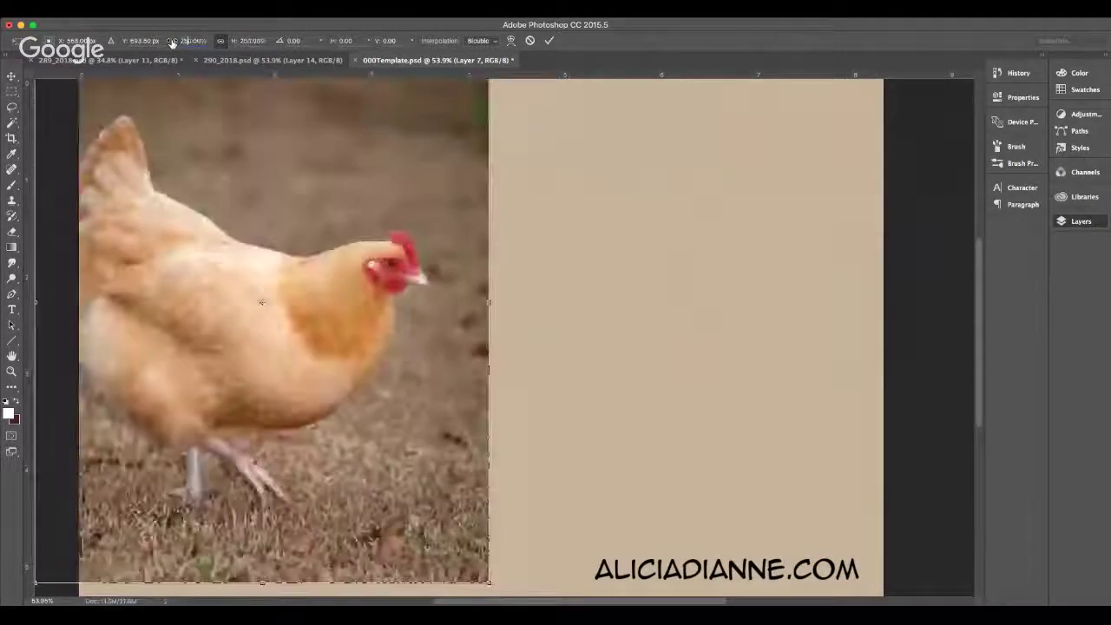
{"action": "key", "text": "BackSpace"}
{"action": "type", "text": "0"}
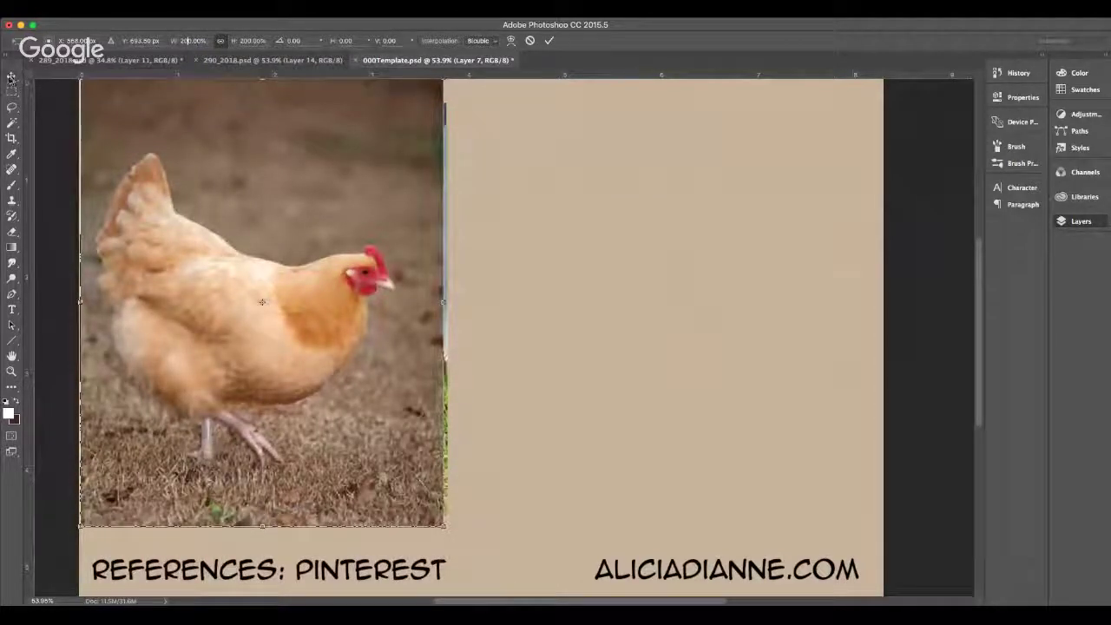
{"action": "key", "text": "Return"}
{"action": "key", "text": "Return"}
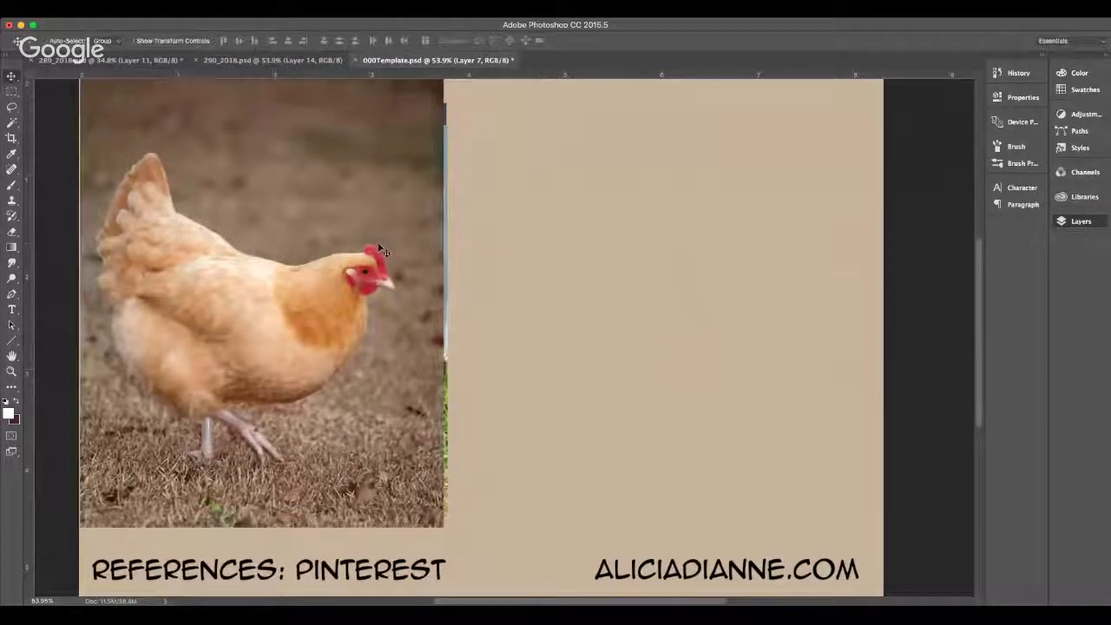
- Nudge the enlarged buff hen photo slightly right and down so it covers the other reference photos
{"action": "left_click_drag", "start_coordinate": [374, 244], "coordinate": [386, 246]}
{"action": "key", "text": "shift+Down"}
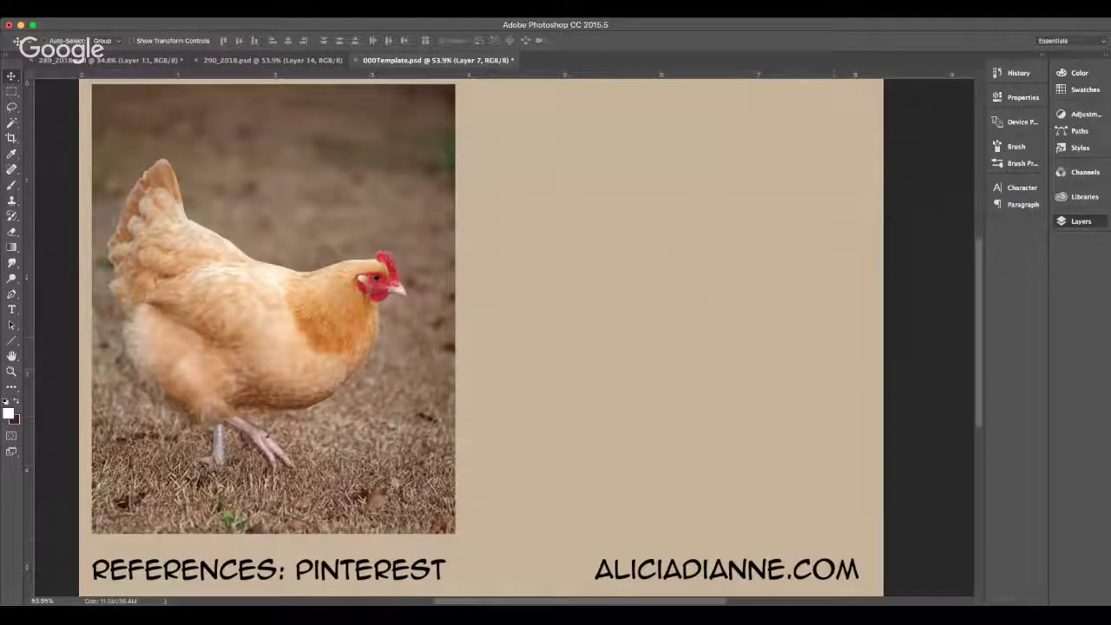
{"action": "key", "text": "BackSpace"}
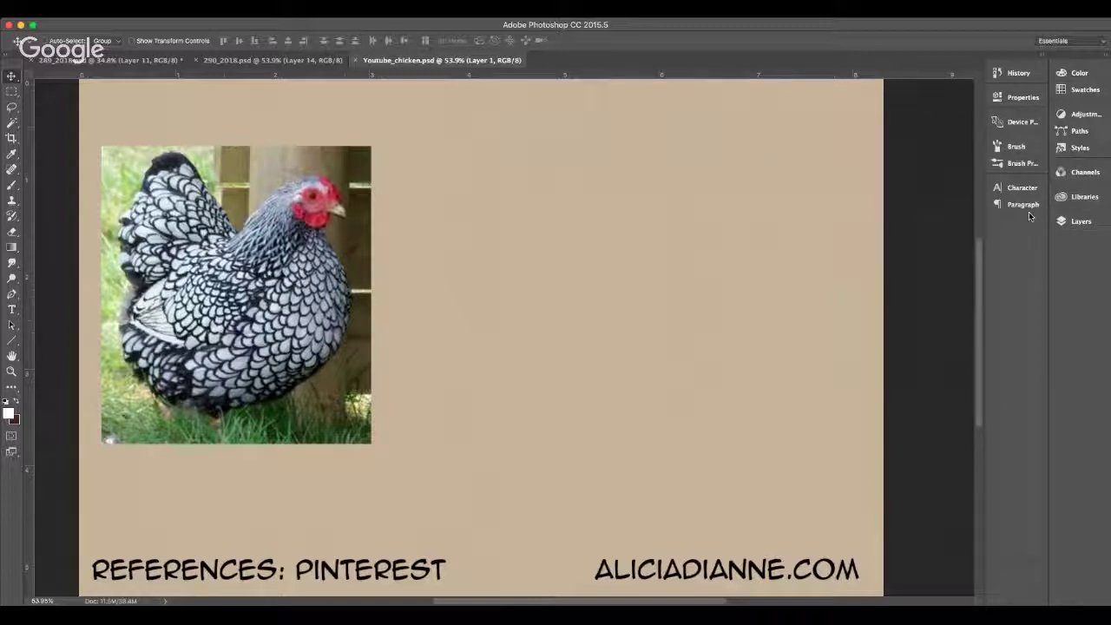
- Make dark brown the foreground colour and brush a loose, overlapping circle for the chicken's breast on the empty right half
{"action": "left_click", "coordinate": [17, 400]}
{"action": "left_click", "coordinate": [12, 185]}
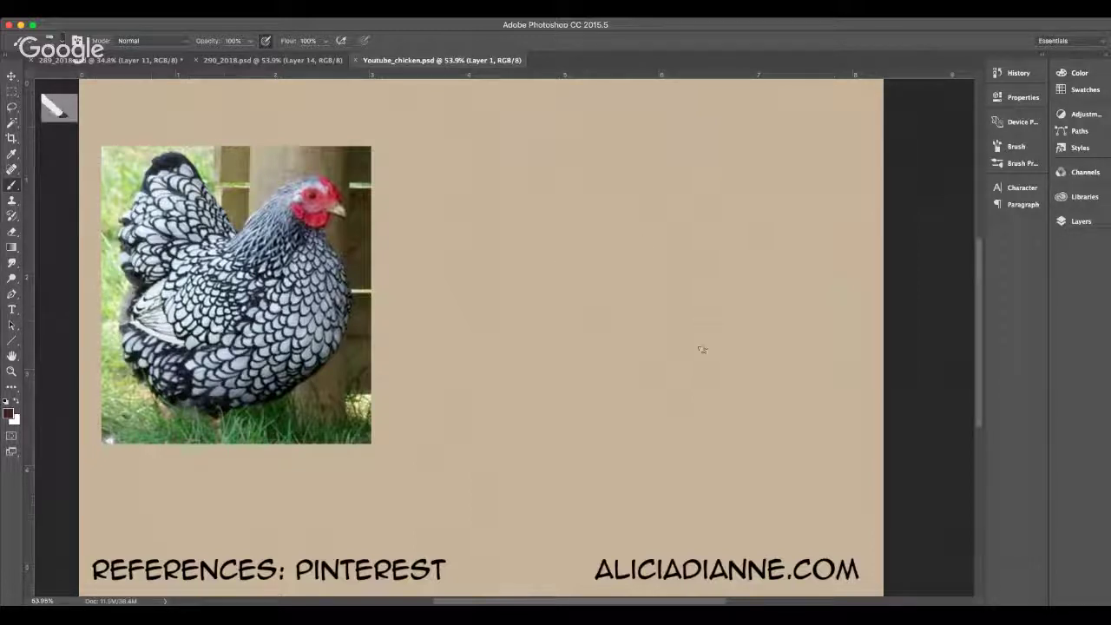
{"action": "mouse_move", "coordinate": [694, 229]}
{"action": "left_mouse_down"}
{"action": "mouse_move", "coordinate": [686, 383]}
{"action": "mouse_move", "coordinate": [751, 330]}
{"action": "mouse_move", "coordinate": [757, 281]}
{"action": "mouse_move", "coordinate": [580, 326]}
{"action": "mouse_move", "coordinate": [671, 402]}
{"action": "left_mouse_up"}
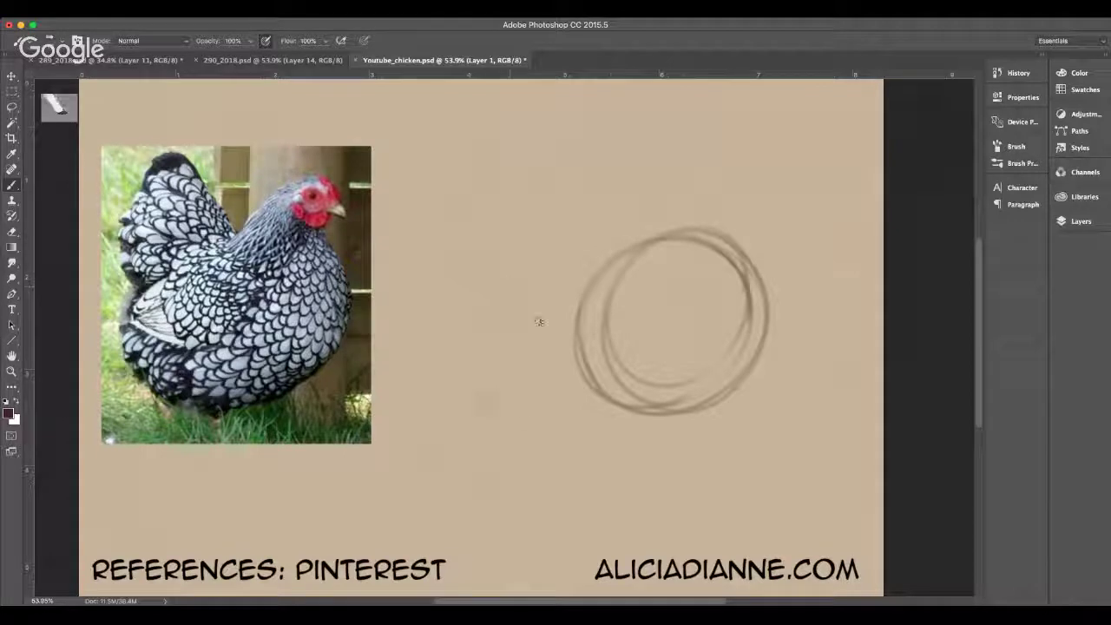
- Sketch overlapping curves for the chicken's rounded rear body left of the breast circle, joining them to it along the belly
{"action": "left_click_drag", "start_coordinate": [466, 334], "coordinate": [563, 423]}
{"action": "left_click_drag", "start_coordinate": [466, 315], "coordinate": [544, 430]}
{"action": "left_click_drag", "start_coordinate": [478, 325], "coordinate": [593, 435]}
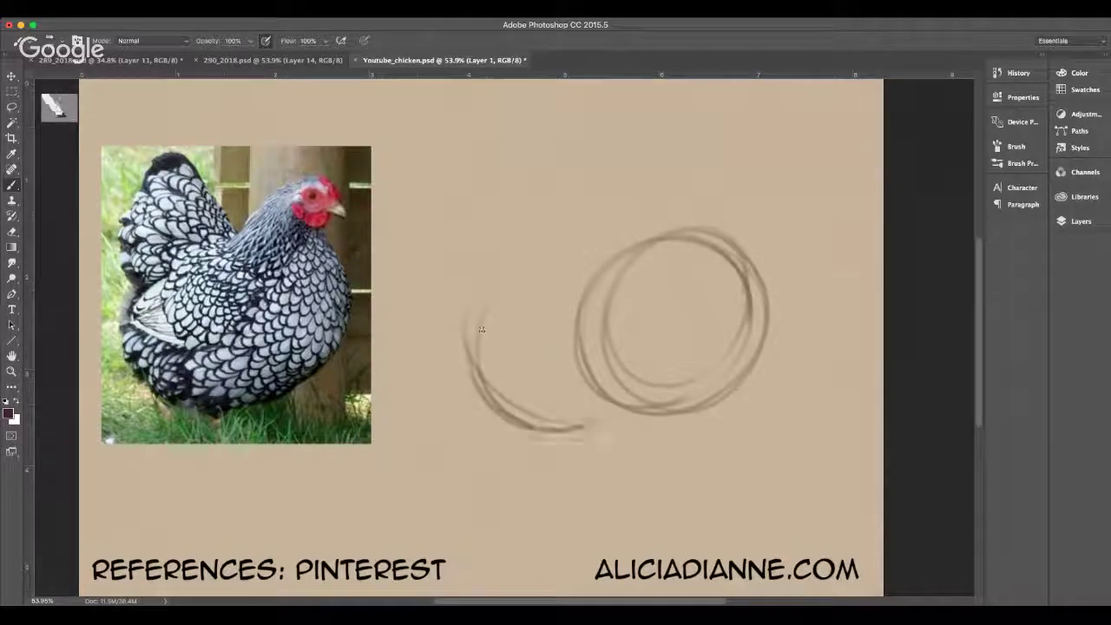
{"action": "left_click_drag", "start_coordinate": [476, 364], "coordinate": [547, 276]}
{"action": "left_click_drag", "start_coordinate": [474, 317], "coordinate": [618, 434]}
{"action": "left_click_drag", "start_coordinate": [493, 334], "coordinate": [682, 398]}
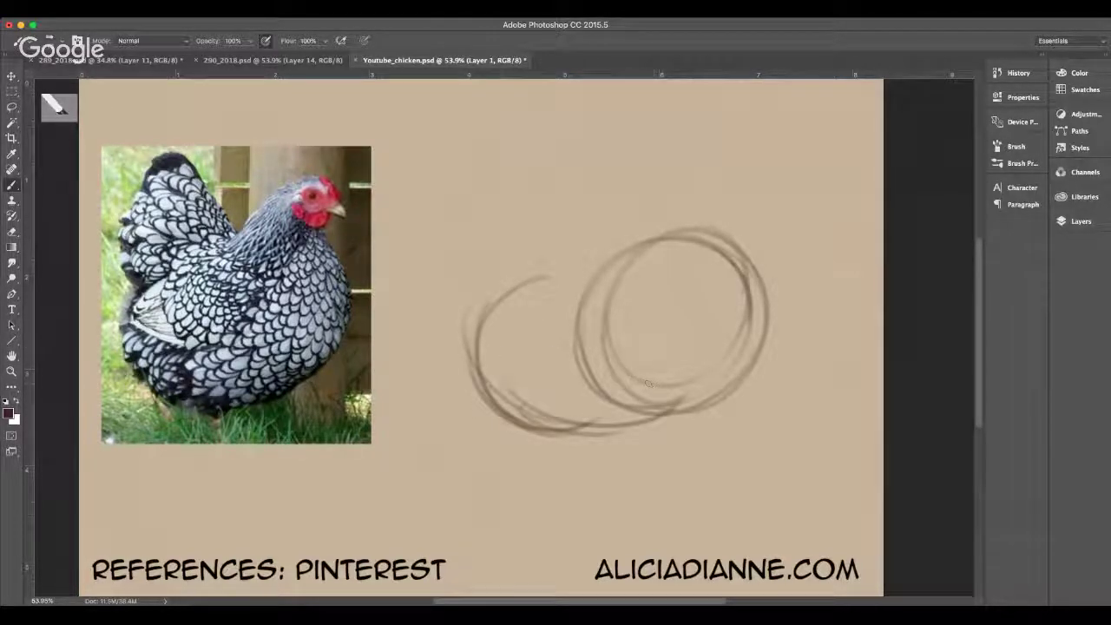
{"action": "left_click_drag", "start_coordinate": [477, 370], "coordinate": [660, 414]}
{"action": "left_click_drag", "start_coordinate": [571, 284], "coordinate": [504, 416]}
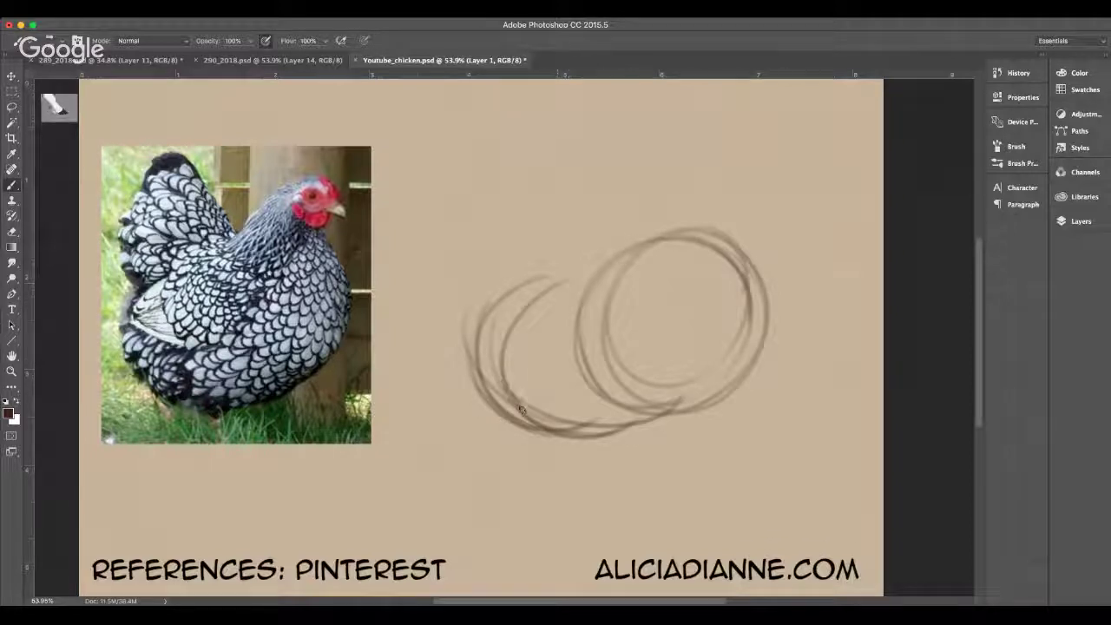
{"action": "mouse_move", "coordinate": [495, 330]}
{"action": "left_mouse_down"}
{"action": "mouse_move", "coordinate": [565, 405]}
{"action": "mouse_move", "coordinate": [641, 425]}
{"action": "left_mouse_up"}
- Reinforce the breast circle's outer edge and blend its lower side into the belly line with repeated strokes
{"action": "mouse_move", "coordinate": [572, 319]}
{"action": "left_mouse_down"}
{"action": "mouse_move", "coordinate": [601, 266]}
{"action": "mouse_move", "coordinate": [686, 244]}
{"action": "left_mouse_up"}
{"action": "mouse_move", "coordinate": [572, 298]}
{"action": "left_mouse_down"}
{"action": "mouse_move", "coordinate": [676, 233]}
{"action": "mouse_move", "coordinate": [754, 288]}
{"action": "mouse_move", "coordinate": [738, 260]}
{"action": "mouse_move", "coordinate": [762, 323]}
{"action": "mouse_move", "coordinate": [757, 302]}
{"action": "mouse_move", "coordinate": [726, 382]}
{"action": "left_mouse_up"}
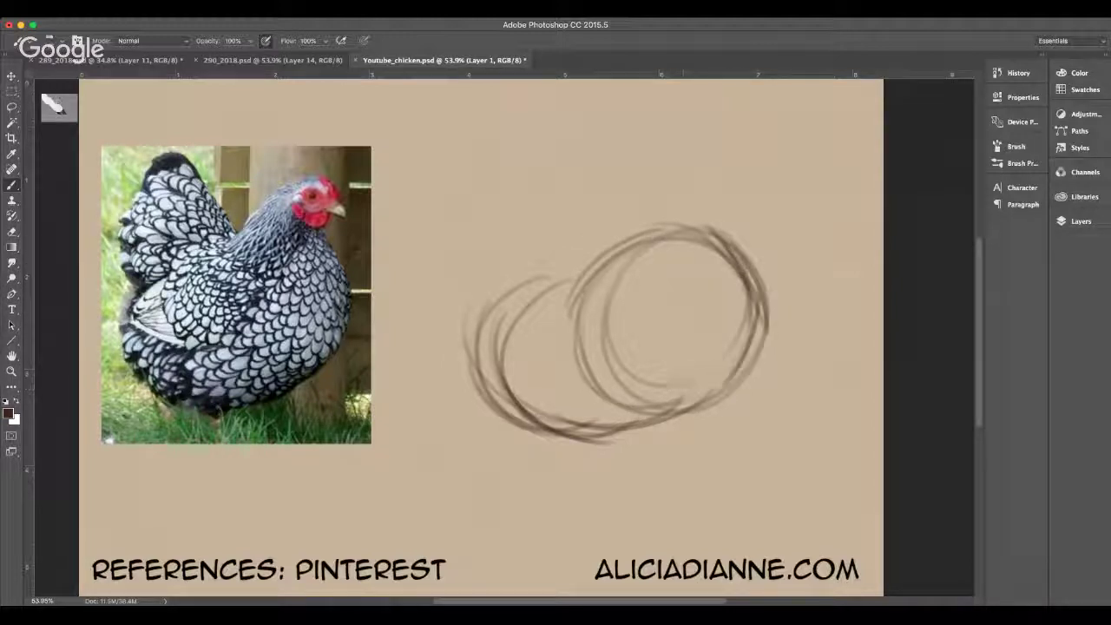
{"action": "left_click_drag", "start_coordinate": [765, 317], "coordinate": [696, 410]}
{"action": "left_click_drag", "start_coordinate": [747, 334], "coordinate": [690, 416]}
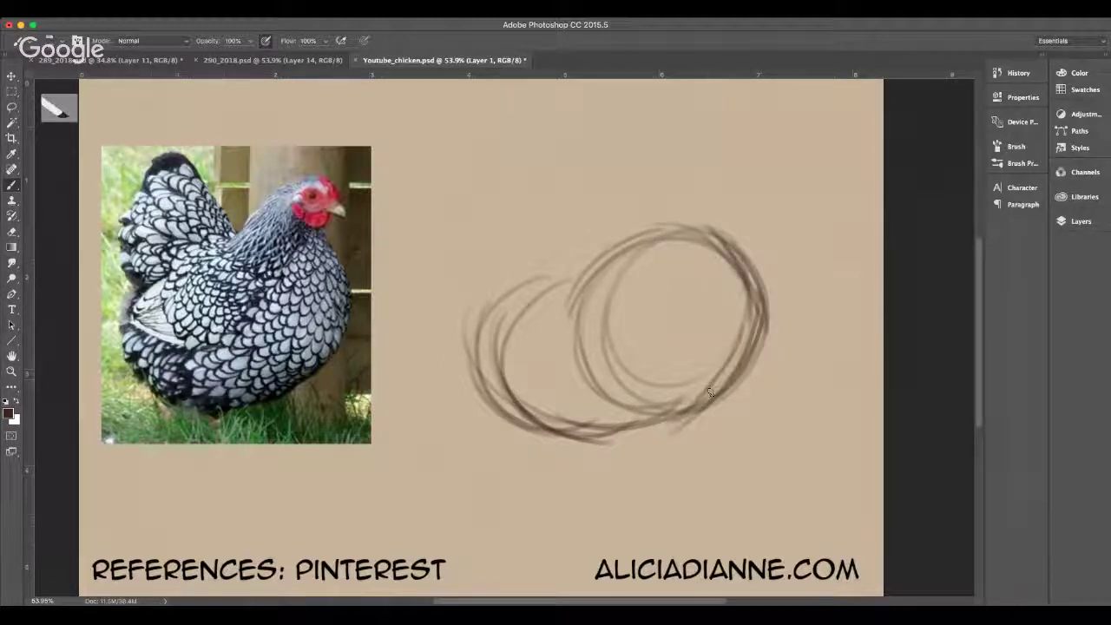
{"action": "left_click_drag", "start_coordinate": [743, 363], "coordinate": [613, 444]}
{"action": "left_click_drag", "start_coordinate": [745, 374], "coordinate": [623, 443]}
{"action": "mouse_move", "coordinate": [721, 389]}
{"action": "left_mouse_down"}
{"action": "mouse_move", "coordinate": [650, 436]}
{"action": "mouse_move", "coordinate": [611, 444]}
{"action": "left_mouse_up"}
- Sketch the chicken's back, neck and head with eye and beak, and outline the raised, pointed tail above the rear
{"action": "mouse_move", "coordinate": [510, 362]}
{"action": "left_mouse_down"}
{"action": "mouse_move", "coordinate": [502, 299]}
{"action": "mouse_move", "coordinate": [495, 386]}
{"action": "mouse_move", "coordinate": [491, 317]}
{"action": "mouse_move", "coordinate": [552, 265]}
{"action": "mouse_move", "coordinate": [585, 276]}
{"action": "mouse_move", "coordinate": [504, 309]}
{"action": "mouse_move", "coordinate": [500, 382]}
{"action": "mouse_move", "coordinate": [699, 416]}
{"action": "mouse_move", "coordinate": [718, 339]}
{"action": "left_mouse_up"}
{"action": "mouse_move", "coordinate": [572, 302]}
{"action": "left_mouse_down"}
{"action": "mouse_move", "coordinate": [695, 170]}
{"action": "mouse_move", "coordinate": [730, 154]}
{"action": "mouse_move", "coordinate": [703, 163]}
{"action": "mouse_move", "coordinate": [707, 215]}
{"action": "mouse_move", "coordinate": [736, 179]}
{"action": "mouse_move", "coordinate": [767, 172]}
{"action": "mouse_move", "coordinate": [762, 197]}
{"action": "mouse_move", "coordinate": [739, 192]}
{"action": "mouse_move", "coordinate": [738, 208]}
{"action": "mouse_move", "coordinate": [766, 196]}
{"action": "mouse_move", "coordinate": [722, 186]}
{"action": "left_mouse_up"}
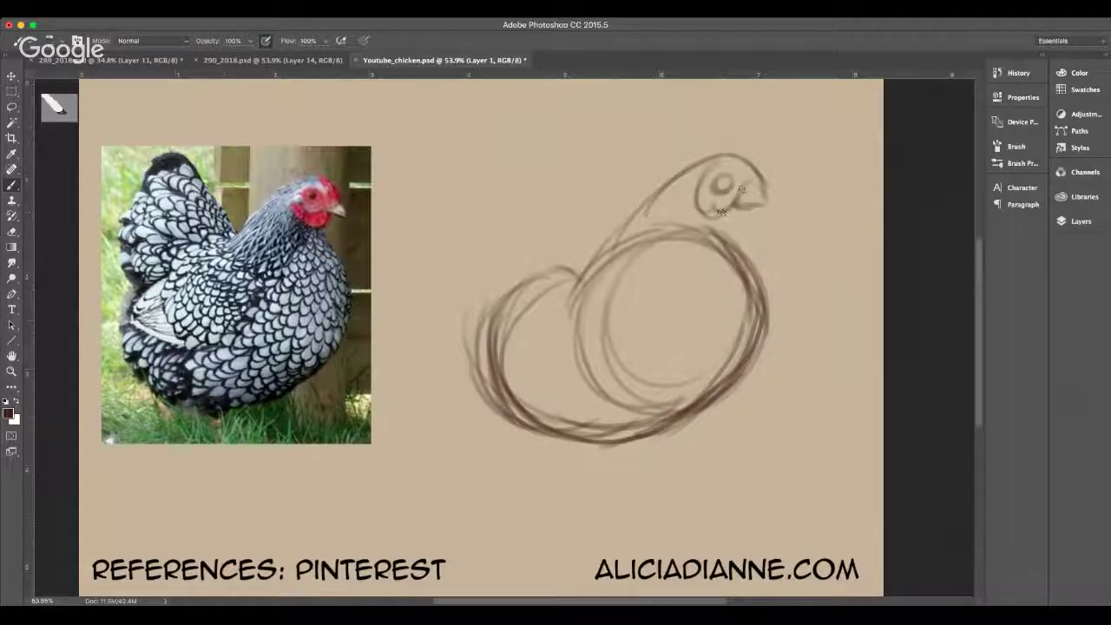
{"action": "mouse_move", "coordinate": [486, 316]}
{"action": "left_mouse_down"}
{"action": "mouse_move", "coordinate": [506, 186]}
{"action": "mouse_move", "coordinate": [491, 212]}
{"action": "mouse_move", "coordinate": [517, 168]}
{"action": "mouse_move", "coordinate": [554, 210]}
{"action": "left_mouse_up"}
{"action": "mouse_move", "coordinate": [530, 173]}
{"action": "left_mouse_down"}
{"action": "mouse_move", "coordinate": [581, 227]}
{"action": "mouse_move", "coordinate": [571, 249]}
{"action": "left_mouse_up"}
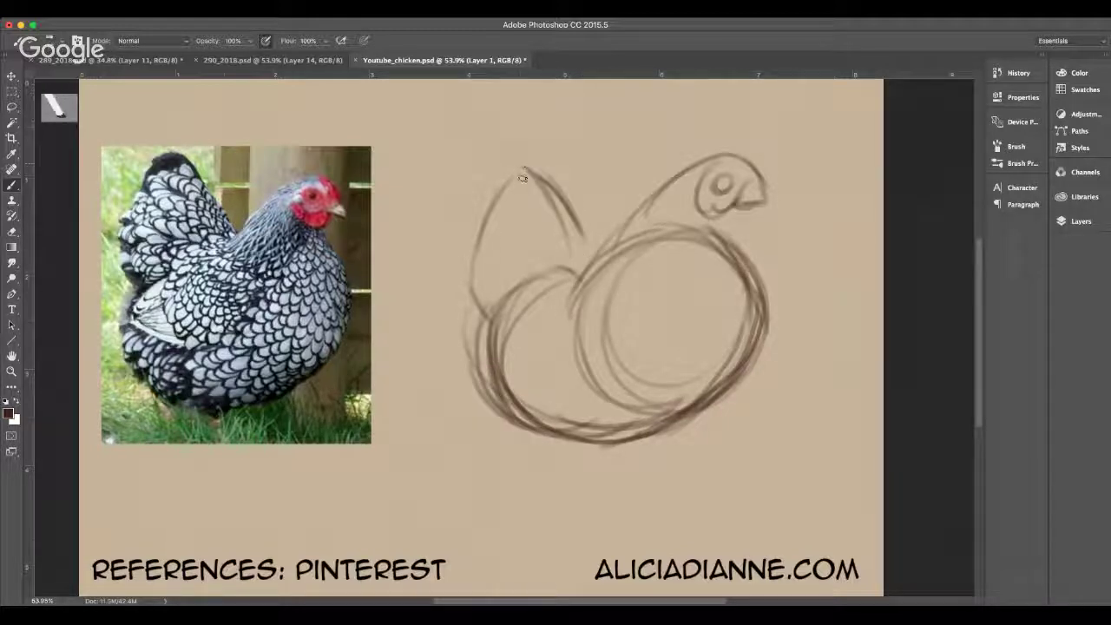
{"action": "left_click_drag", "start_coordinate": [521, 171], "coordinate": [533, 247]}
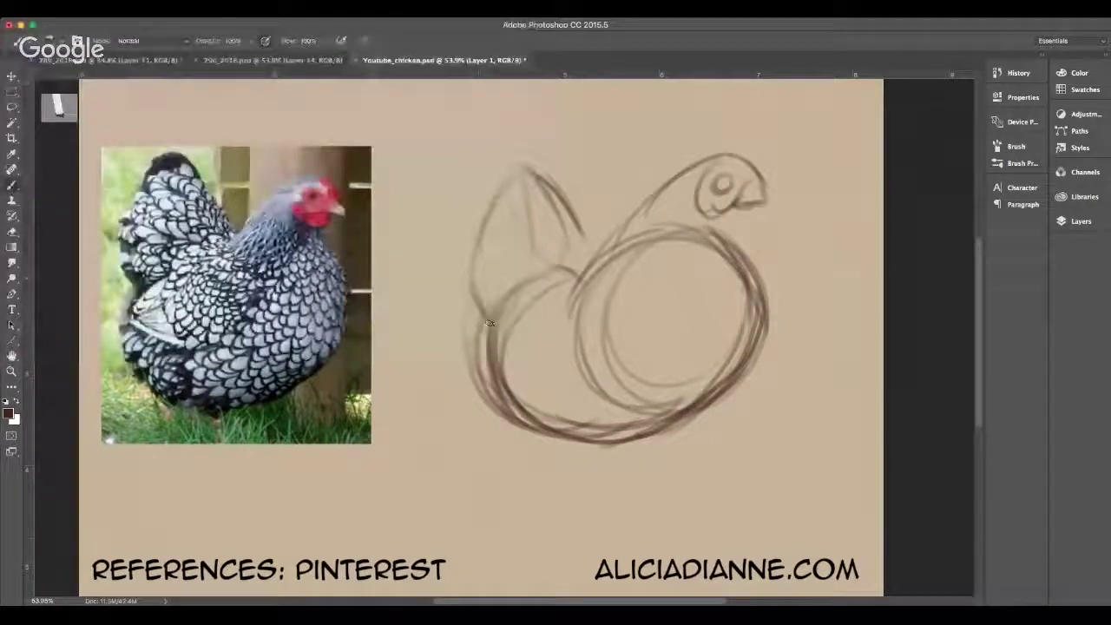
- Darken the outline of the chicken's rear and belly below the tail
{"action": "left_click_drag", "start_coordinate": [507, 297], "coordinate": [483, 386]}
{"action": "left_click_drag", "start_coordinate": [482, 335], "coordinate": [510, 422]}
{"action": "mouse_move", "coordinate": [487, 359]}
{"action": "left_mouse_down"}
{"action": "mouse_move", "coordinate": [544, 437]}
{"action": "mouse_move", "coordinate": [618, 443]}
{"action": "mouse_move", "coordinate": [698, 412]}
{"action": "left_mouse_up"}
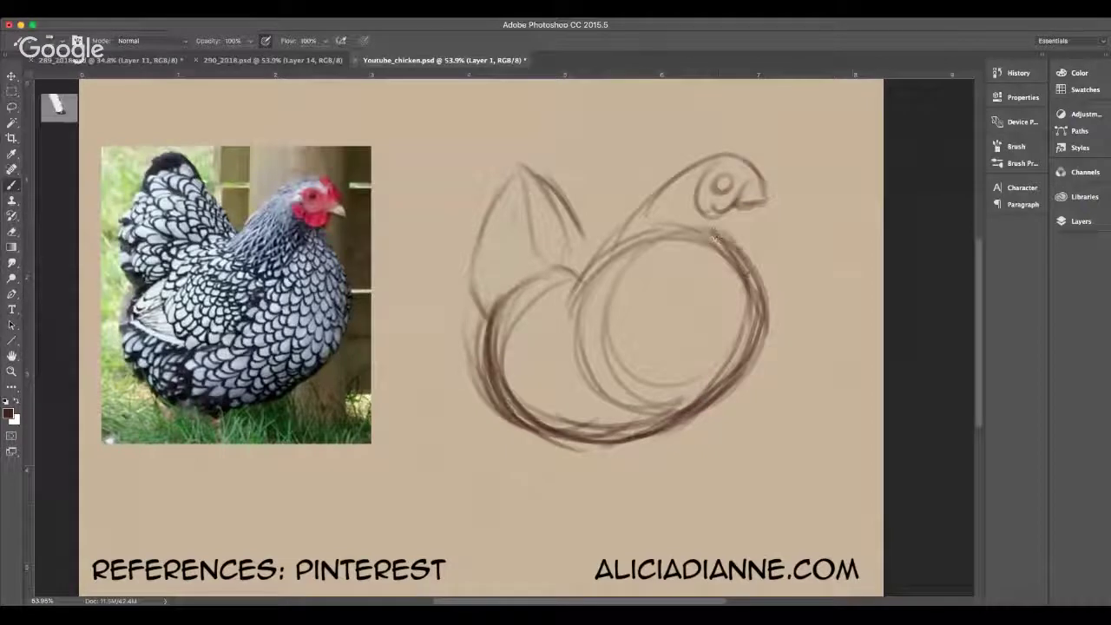
- Draw the throat line joining the head to the body and darken the outline down the front of the chest
{"action": "left_click_drag", "start_coordinate": [714, 230], "coordinate": [744, 255]}
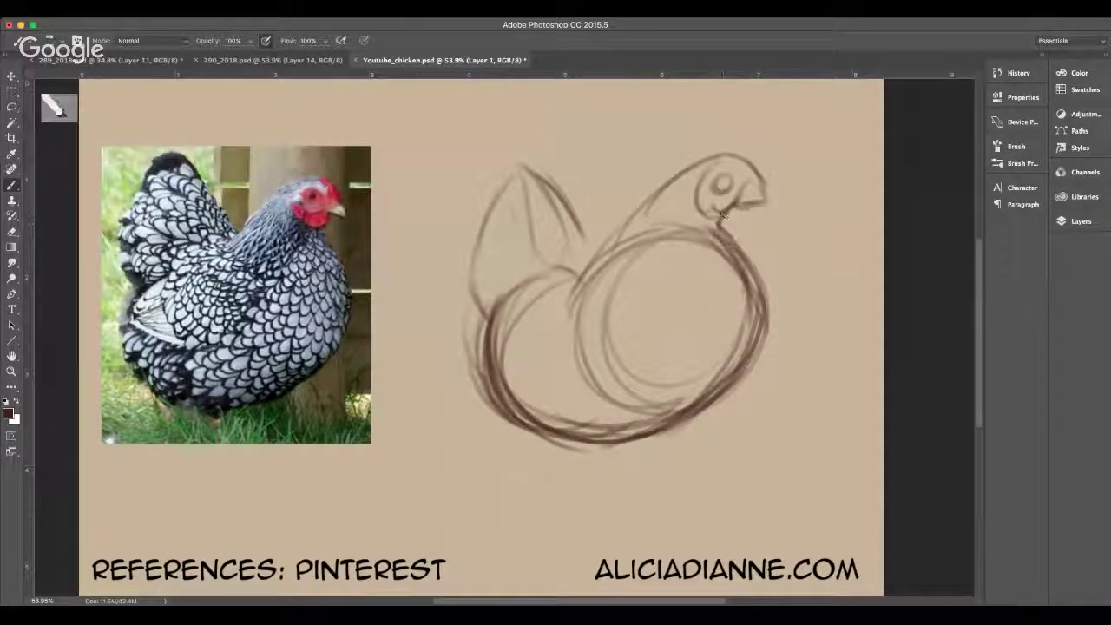
{"action": "left_click_drag", "start_coordinate": [713, 222], "coordinate": [747, 295]}
{"action": "mouse_move", "coordinate": [736, 242]}
{"action": "left_mouse_down"}
{"action": "mouse_move", "coordinate": [752, 266]}
{"action": "mouse_move", "coordinate": [757, 365]}
{"action": "mouse_move", "coordinate": [693, 405]}
{"action": "left_mouse_up"}
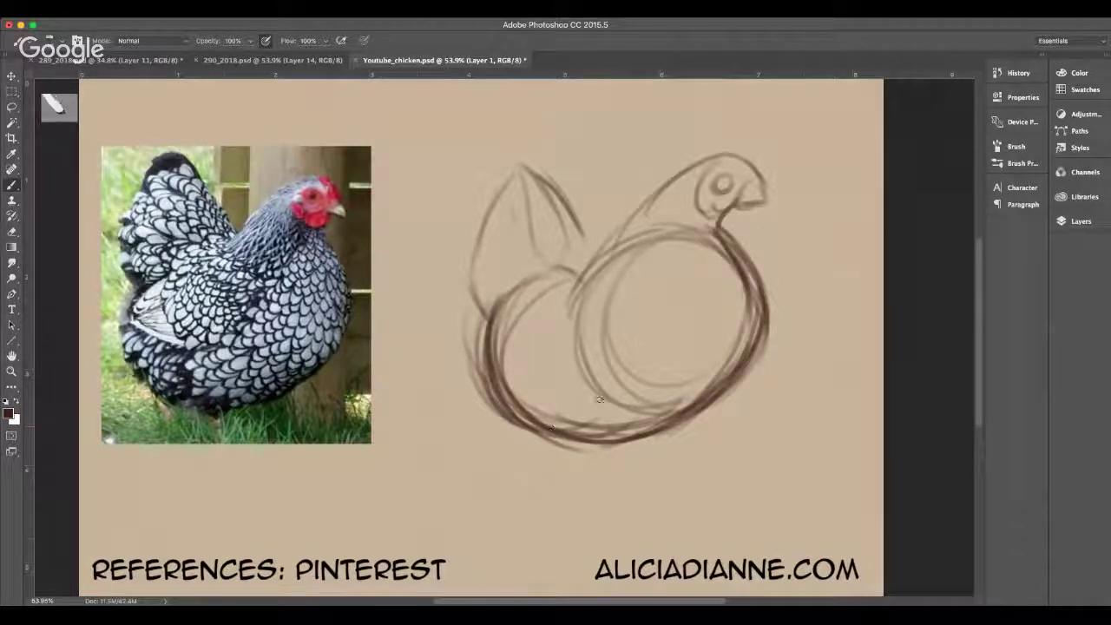
- Sketch the folded wing as an oval overlapping the chicken's back and the breast circle
{"action": "left_click_drag", "start_coordinate": [623, 235], "coordinate": [633, 344]}
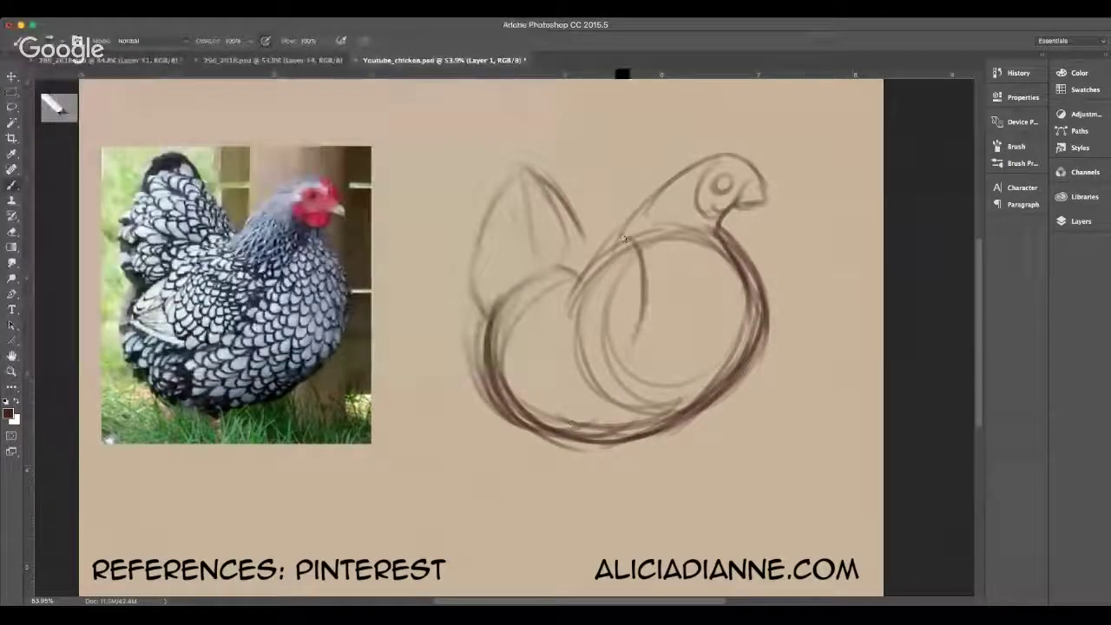
{"action": "mouse_move", "coordinate": [580, 255]}
{"action": "left_mouse_down"}
{"action": "mouse_move", "coordinate": [544, 296]}
{"action": "mouse_move", "coordinate": [552, 342]}
{"action": "mouse_move", "coordinate": [631, 347]}
{"action": "left_mouse_up"}
{"action": "mouse_move", "coordinate": [543, 306]}
{"action": "left_mouse_down"}
{"action": "mouse_move", "coordinate": [600, 251]}
{"action": "mouse_move", "coordinate": [634, 237]}
{"action": "mouse_move", "coordinate": [644, 302]}
{"action": "mouse_move", "coordinate": [631, 325]}
{"action": "left_mouse_up"}
{"action": "mouse_move", "coordinate": [645, 248]}
{"action": "left_mouse_down"}
{"action": "mouse_move", "coordinate": [634, 323]}
{"action": "mouse_move", "coordinate": [588, 354]}
{"action": "left_mouse_up"}
- Darken the eye, shape the pointed beak, and add a small comb, face patch and wattle to the chicken's head
{"action": "left_click_drag", "start_coordinate": [717, 176], "coordinate": [723, 181]}
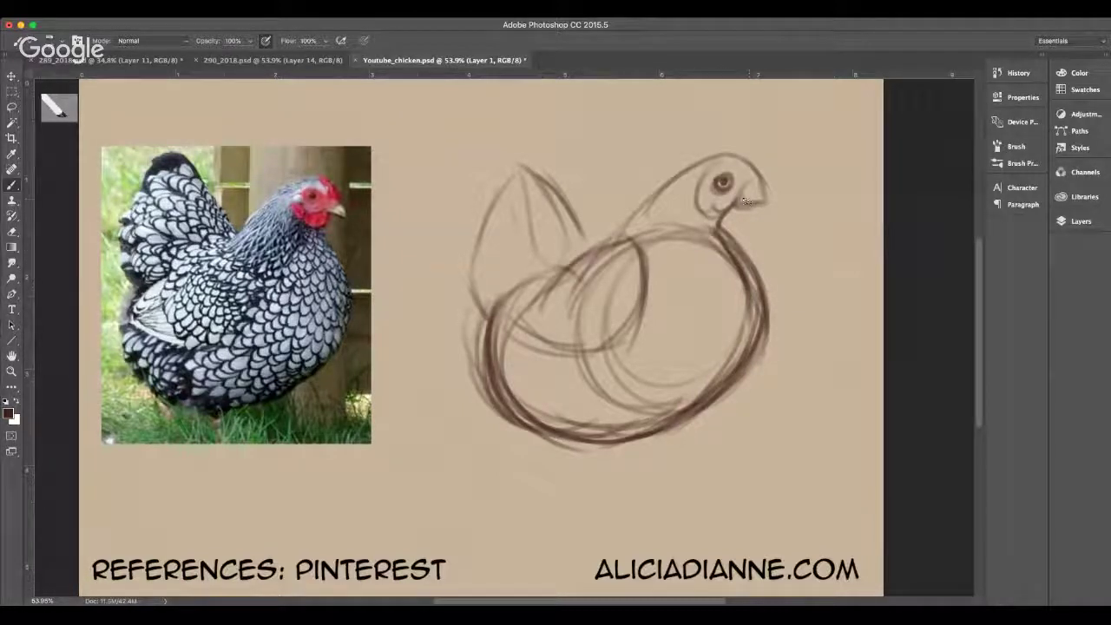
{"action": "mouse_move", "coordinate": [756, 179]}
{"action": "left_mouse_down"}
{"action": "mouse_move", "coordinate": [742, 204]}
{"action": "mouse_move", "coordinate": [771, 196]}
{"action": "mouse_move", "coordinate": [764, 189]}
{"action": "left_mouse_up"}
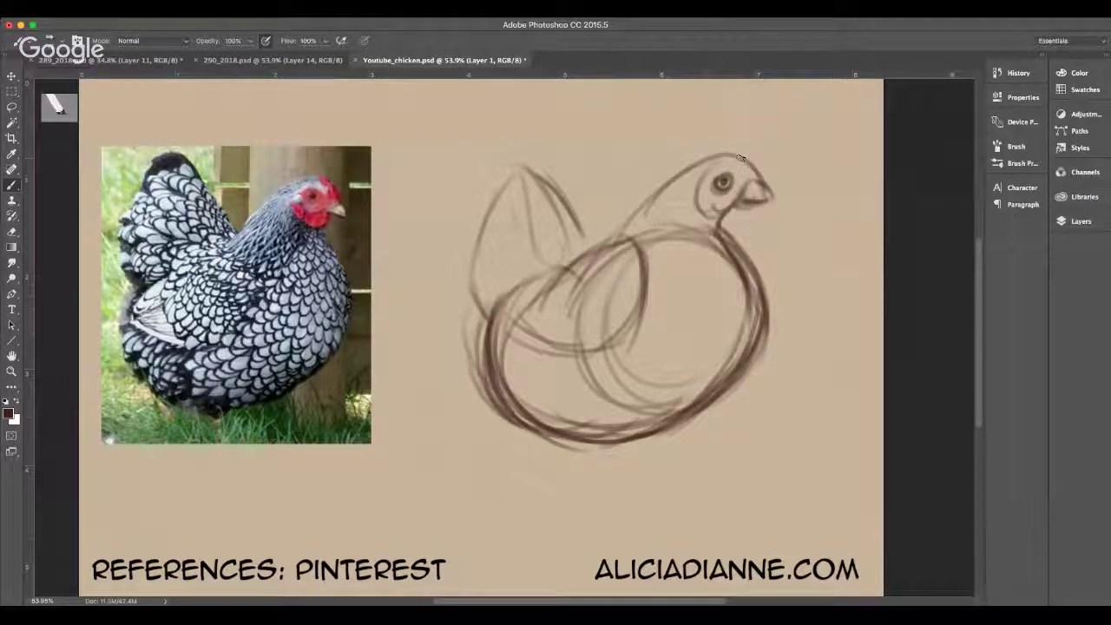
{"action": "left_click_drag", "start_coordinate": [737, 150], "coordinate": [759, 165]}
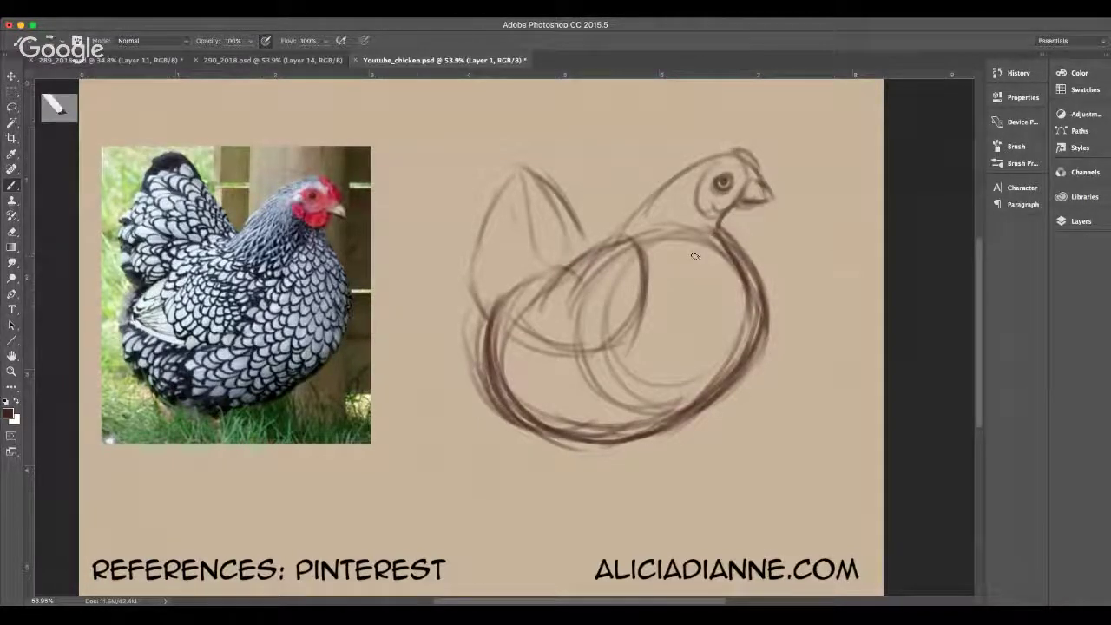
{"action": "mouse_move", "coordinate": [712, 208]}
{"action": "left_mouse_down"}
{"action": "mouse_move", "coordinate": [720, 228]}
{"action": "mouse_move", "coordinate": [737, 208]}
{"action": "mouse_move", "coordinate": [712, 214]}
{"action": "left_mouse_up"}
{"action": "mouse_move", "coordinate": [705, 172]}
{"action": "left_mouse_down"}
{"action": "mouse_move", "coordinate": [697, 206]}
{"action": "mouse_move", "coordinate": [714, 213]}
{"action": "mouse_move", "coordinate": [711, 188]}
{"action": "mouse_move", "coordinate": [732, 187]}
{"action": "left_mouse_up"}
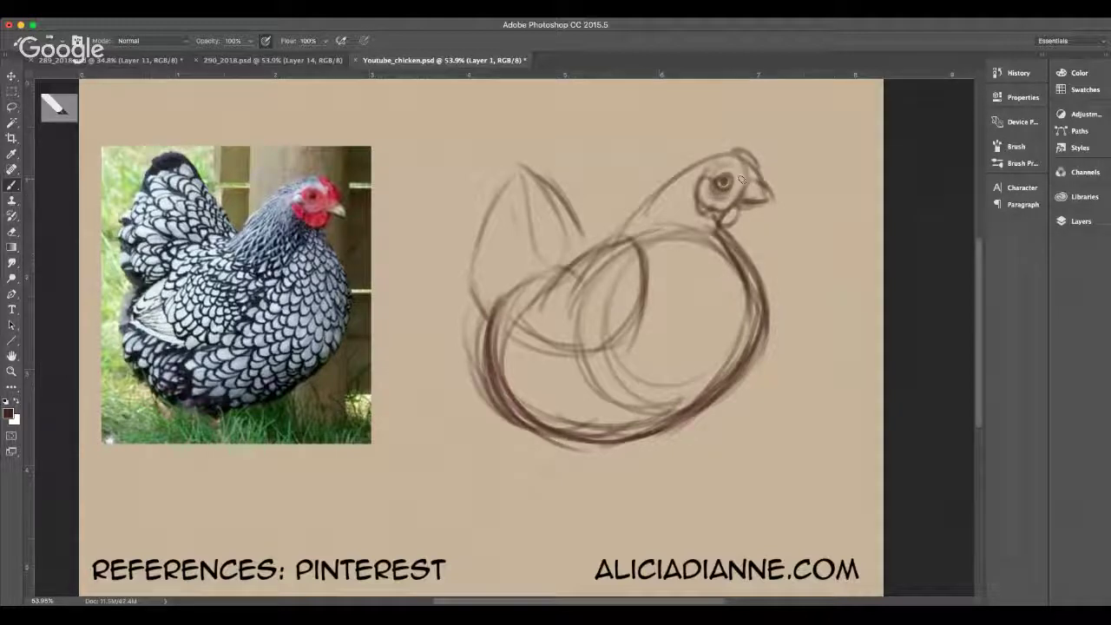
{"action": "mouse_move", "coordinate": [738, 193]}
{"action": "left_mouse_down"}
{"action": "mouse_move", "coordinate": [763, 199]}
{"action": "mouse_move", "coordinate": [769, 189]}
{"action": "mouse_move", "coordinate": [774, 203]}
{"action": "mouse_move", "coordinate": [743, 193]}
{"action": "mouse_move", "coordinate": [748, 144]}
{"action": "mouse_move", "coordinate": [757, 167]}
{"action": "left_mouse_up"}
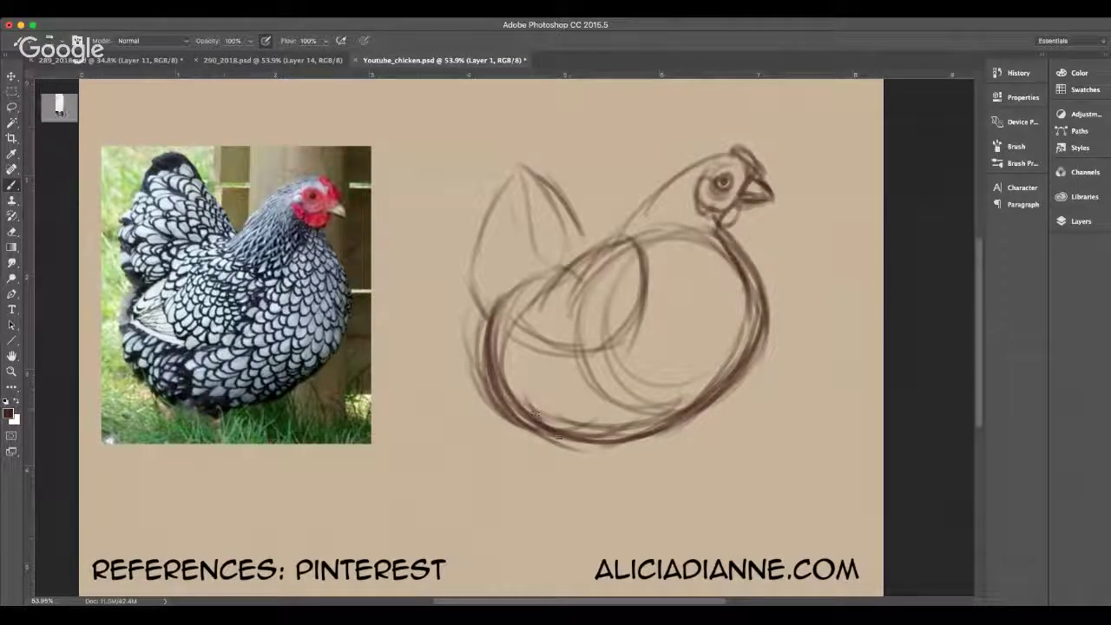
- Add thigh bulges beneath the belly and darken both edges of the pointed tail
{"action": "mouse_move", "coordinate": [548, 440]}
{"action": "left_mouse_down"}
{"action": "mouse_move", "coordinate": [601, 459]}
{"action": "mouse_move", "coordinate": [621, 448]}
{"action": "mouse_move", "coordinate": [599, 446]}
{"action": "mouse_move", "coordinate": [643, 423]}
{"action": "mouse_move", "coordinate": [666, 438]}
{"action": "mouse_move", "coordinate": [638, 453]}
{"action": "mouse_move", "coordinate": [680, 417]}
{"action": "left_mouse_up"}
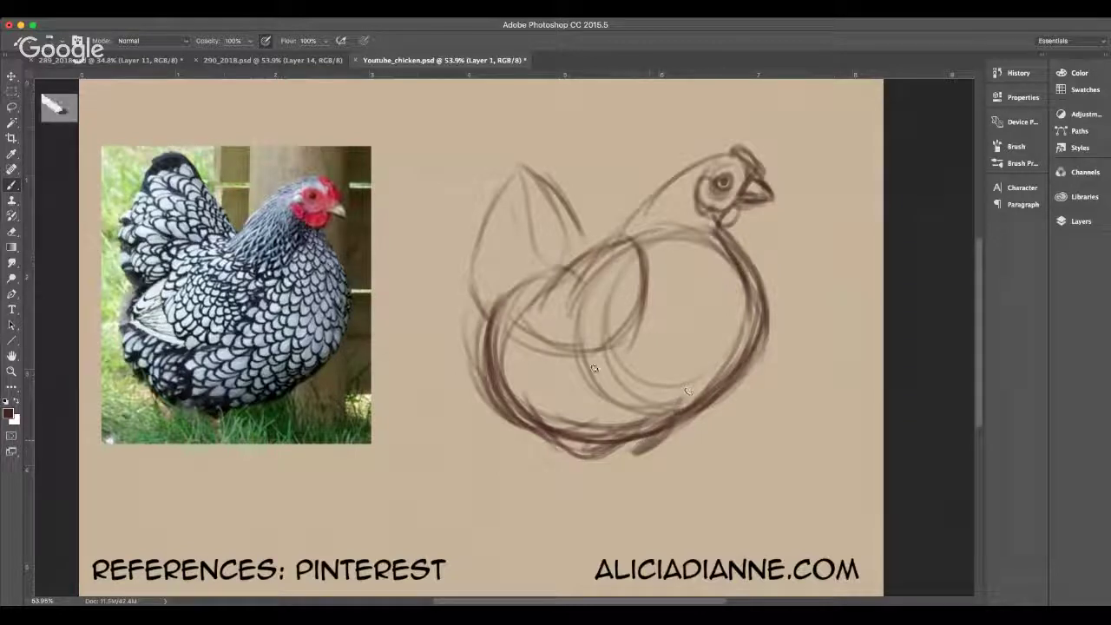
{"action": "mouse_move", "coordinate": [473, 271]}
{"action": "left_mouse_down"}
{"action": "mouse_move", "coordinate": [503, 204]}
{"action": "mouse_move", "coordinate": [469, 275]}
{"action": "mouse_move", "coordinate": [515, 190]}
{"action": "left_mouse_up"}
{"action": "mouse_move", "coordinate": [478, 235]}
{"action": "left_mouse_down"}
{"action": "mouse_move", "coordinate": [511, 184]}
{"action": "mouse_move", "coordinate": [561, 247]}
{"action": "left_mouse_up"}
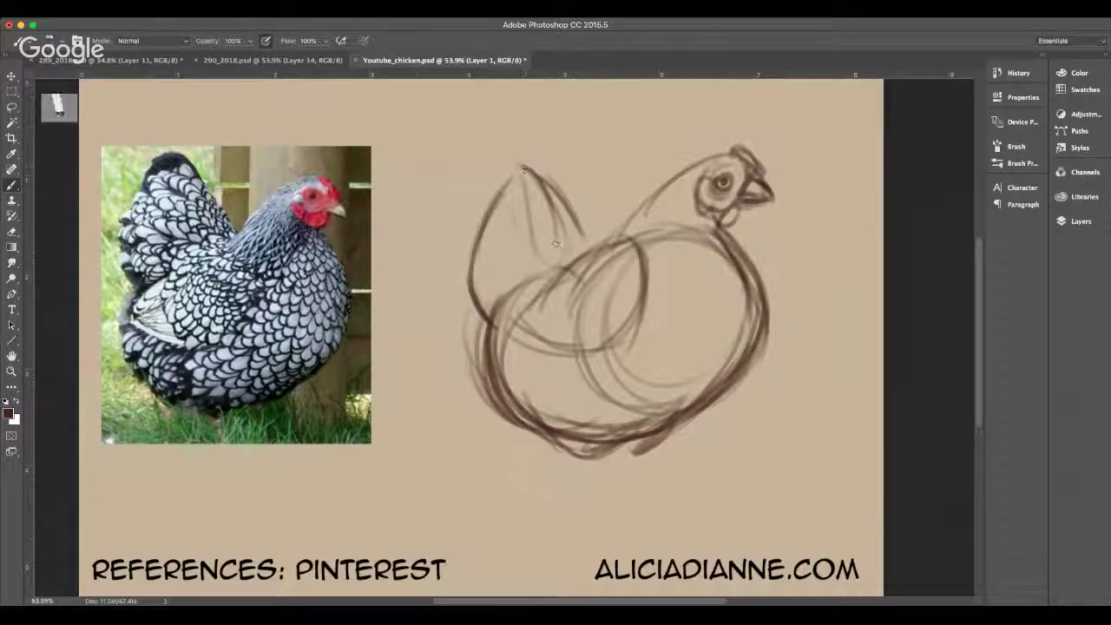
{"action": "mouse_move", "coordinate": [524, 167]}
{"action": "left_mouse_down"}
{"action": "mouse_move", "coordinate": [566, 239]}
{"action": "mouse_move", "coordinate": [565, 260]}
{"action": "left_mouse_up"}
{"action": "left_click_drag", "start_coordinate": [575, 211], "coordinate": [572, 231]}
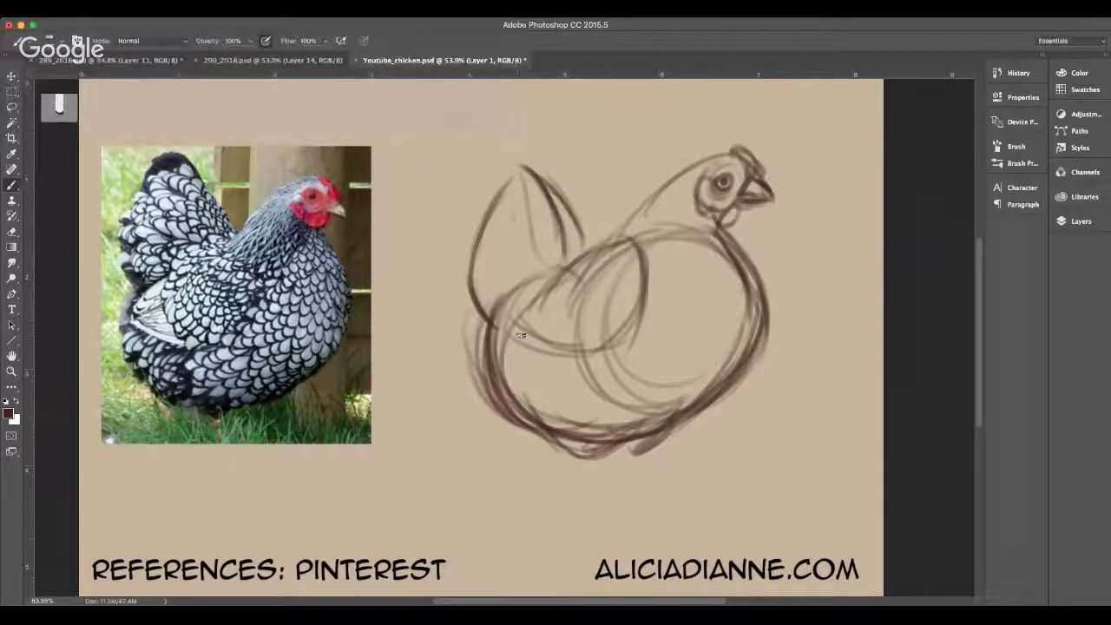
- Draw short curved feather rows across the tail, working from its base up to the tip
{"action": "left_click_drag", "start_coordinate": [479, 267], "coordinate": [511, 278]}
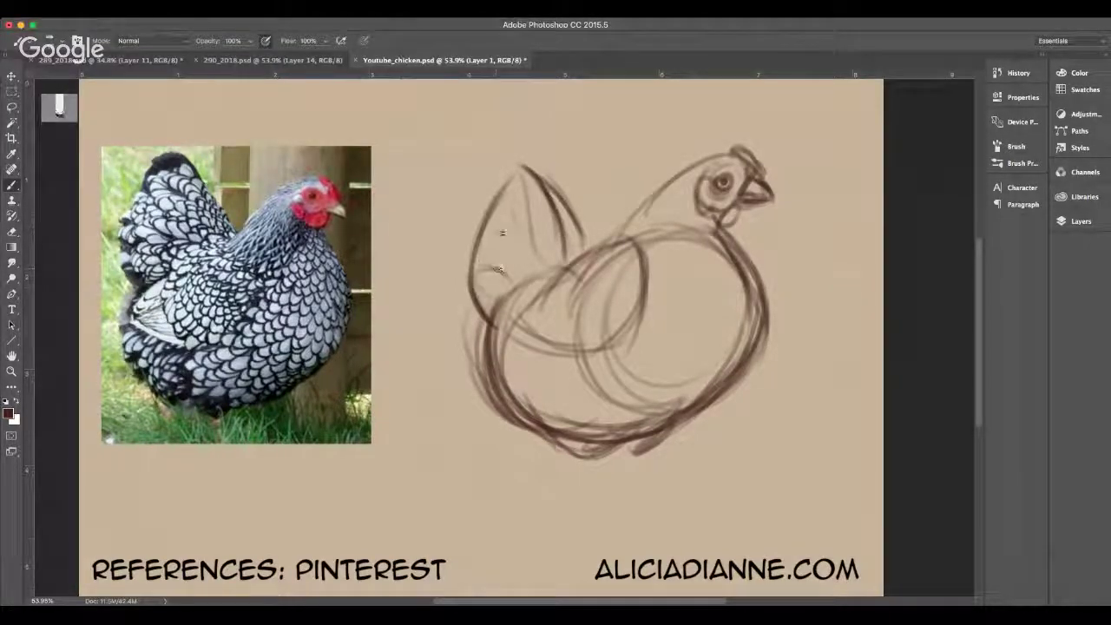
{"action": "left_click_drag", "start_coordinate": [495, 234], "coordinate": [527, 250]}
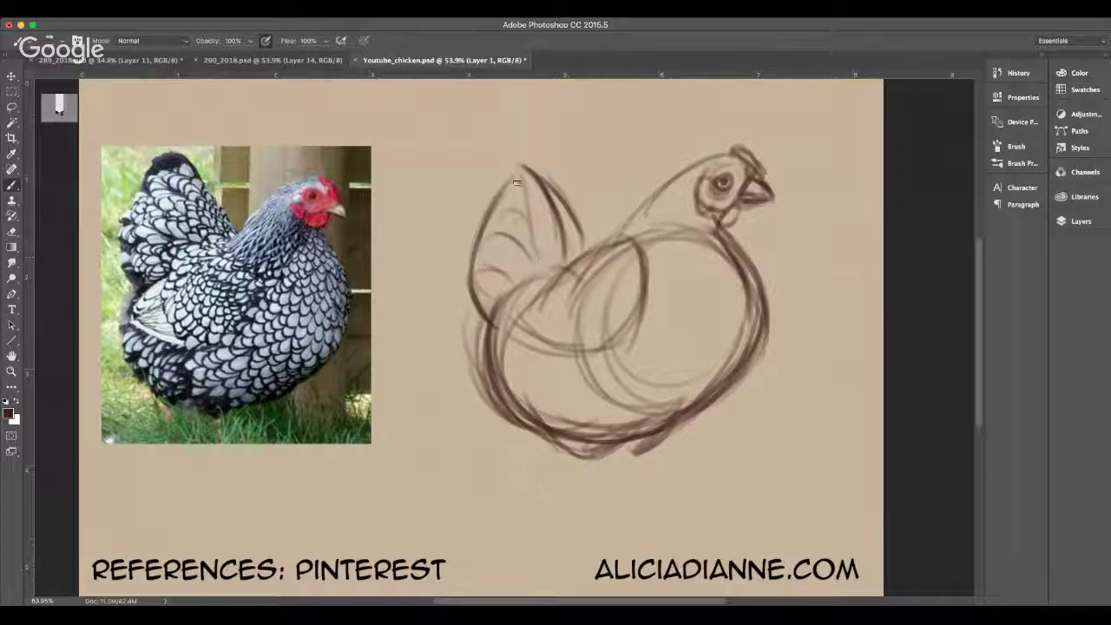
{"action": "left_click_drag", "start_coordinate": [510, 211], "coordinate": [526, 226]}
{"action": "left_click_drag", "start_coordinate": [515, 181], "coordinate": [538, 201]}
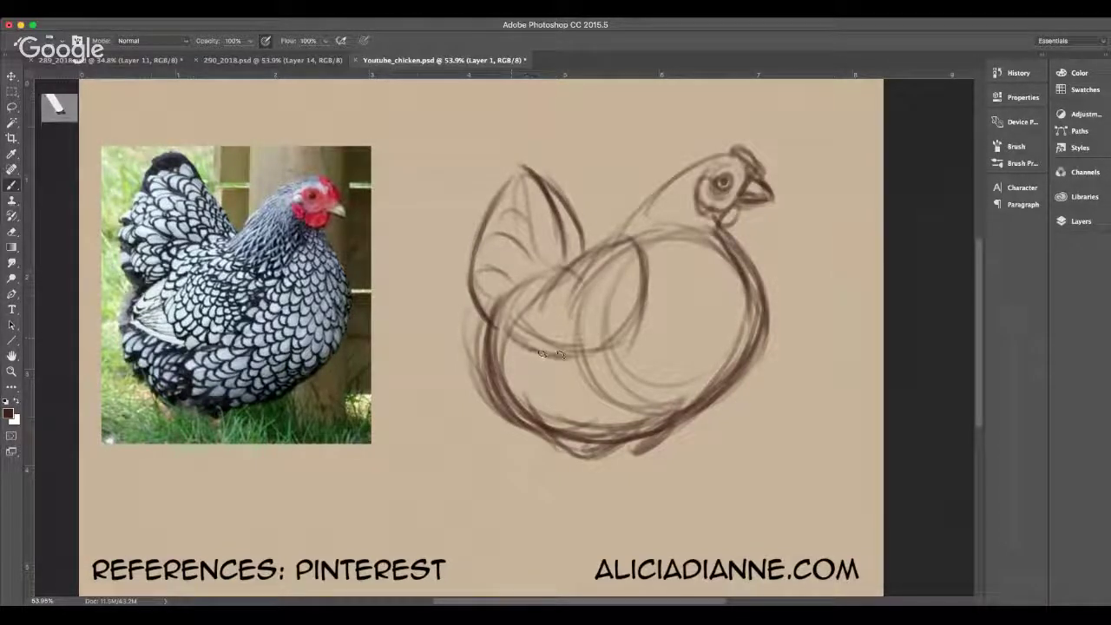
- Angle the wing's lower edge into a point and sketch two short legs below the belly
{"action": "mouse_move", "coordinate": [545, 292]}
{"action": "left_mouse_down"}
{"action": "mouse_move", "coordinate": [565, 365]}
{"action": "mouse_move", "coordinate": [593, 372]}
{"action": "mouse_move", "coordinate": [644, 329]}
{"action": "mouse_move", "coordinate": [627, 345]}
{"action": "mouse_move", "coordinate": [649, 299]}
{"action": "mouse_move", "coordinate": [627, 349]}
{"action": "left_mouse_up"}
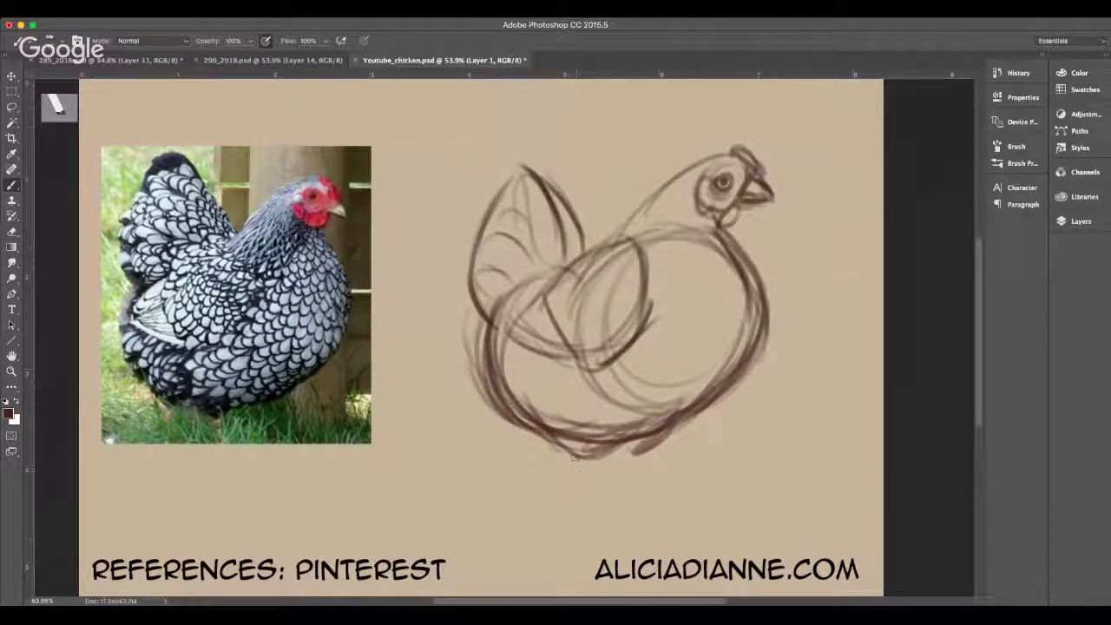
{"action": "left_click_drag", "start_coordinate": [575, 458], "coordinate": [597, 497]}
{"action": "mouse_move", "coordinate": [643, 453]}
{"action": "left_mouse_down"}
{"action": "mouse_move", "coordinate": [630, 468]}
{"action": "mouse_move", "coordinate": [638, 488]}
{"action": "left_mouse_up"}
- Reinforce the underside, chest and rear contours with repeated strokes and darken the inner curve of the breast
{"action": "mouse_move", "coordinate": [563, 445]}
{"action": "left_mouse_down"}
{"action": "mouse_move", "coordinate": [575, 461]}
{"action": "mouse_move", "coordinate": [608, 455]}
{"action": "mouse_move", "coordinate": [605, 465]}
{"action": "mouse_move", "coordinate": [692, 418]}
{"action": "left_mouse_up"}
{"action": "mouse_move", "coordinate": [639, 442]}
{"action": "left_mouse_down"}
{"action": "mouse_move", "coordinate": [707, 410]}
{"action": "mouse_move", "coordinate": [761, 323]}
{"action": "left_mouse_up"}
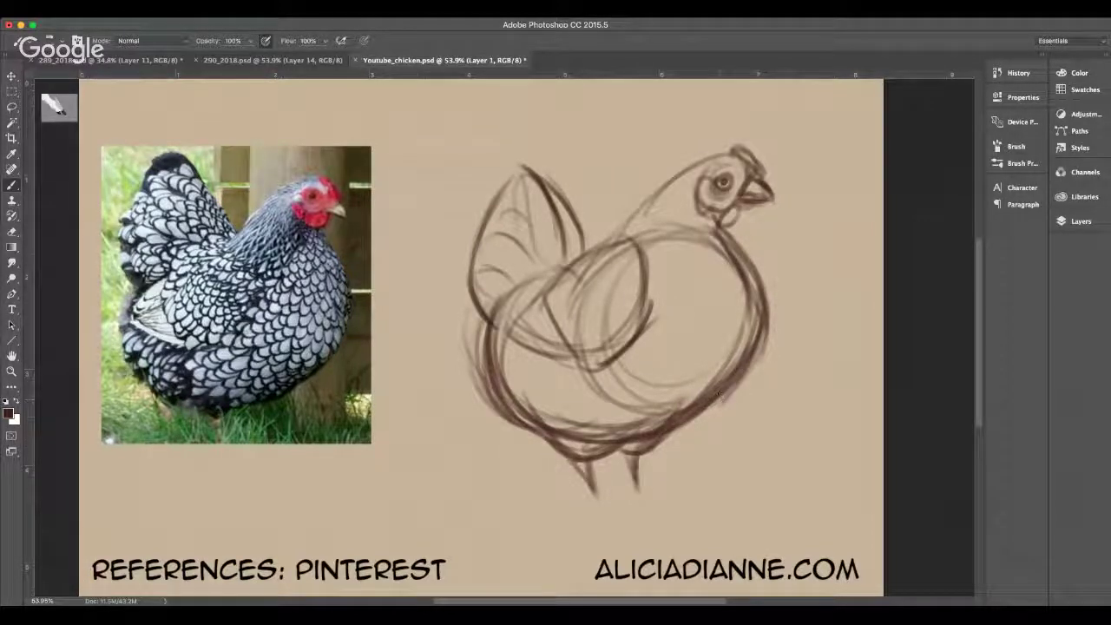
{"action": "left_click_drag", "start_coordinate": [717, 403], "coordinate": [755, 349]}
{"action": "left_click_drag", "start_coordinate": [646, 436], "coordinate": [700, 405]}
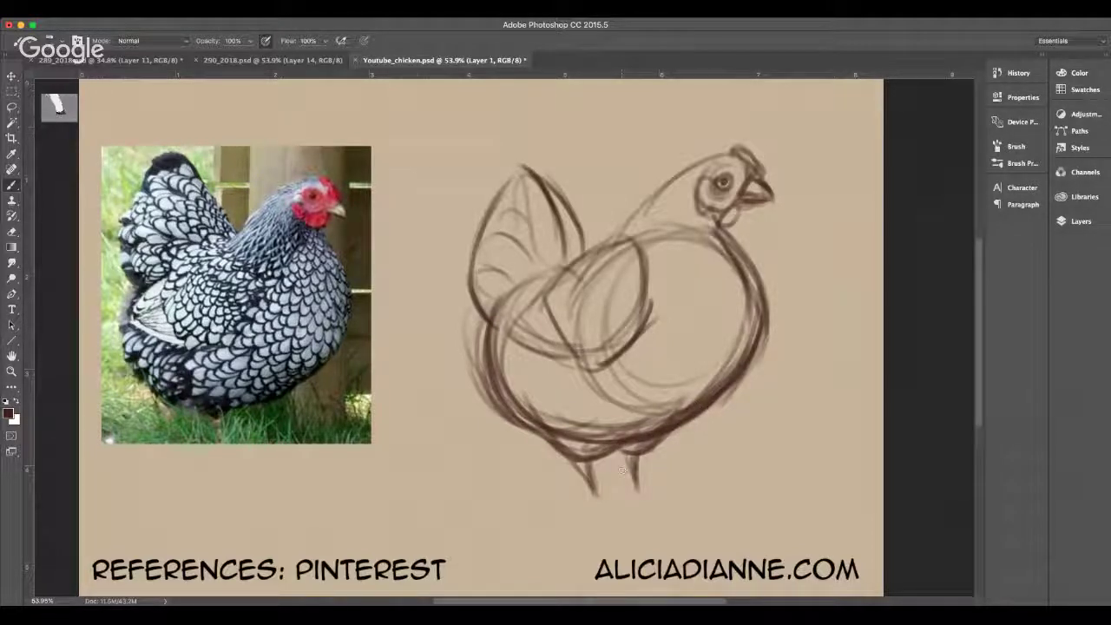
{"action": "mouse_move", "coordinate": [616, 363]}
{"action": "left_mouse_down"}
{"action": "mouse_move", "coordinate": [639, 395]}
{"action": "mouse_move", "coordinate": [667, 406]}
{"action": "left_mouse_up"}
{"action": "mouse_move", "coordinate": [752, 297]}
{"action": "left_mouse_down"}
{"action": "mouse_move", "coordinate": [745, 333]}
{"action": "mouse_move", "coordinate": [702, 405]}
{"action": "left_mouse_up"}
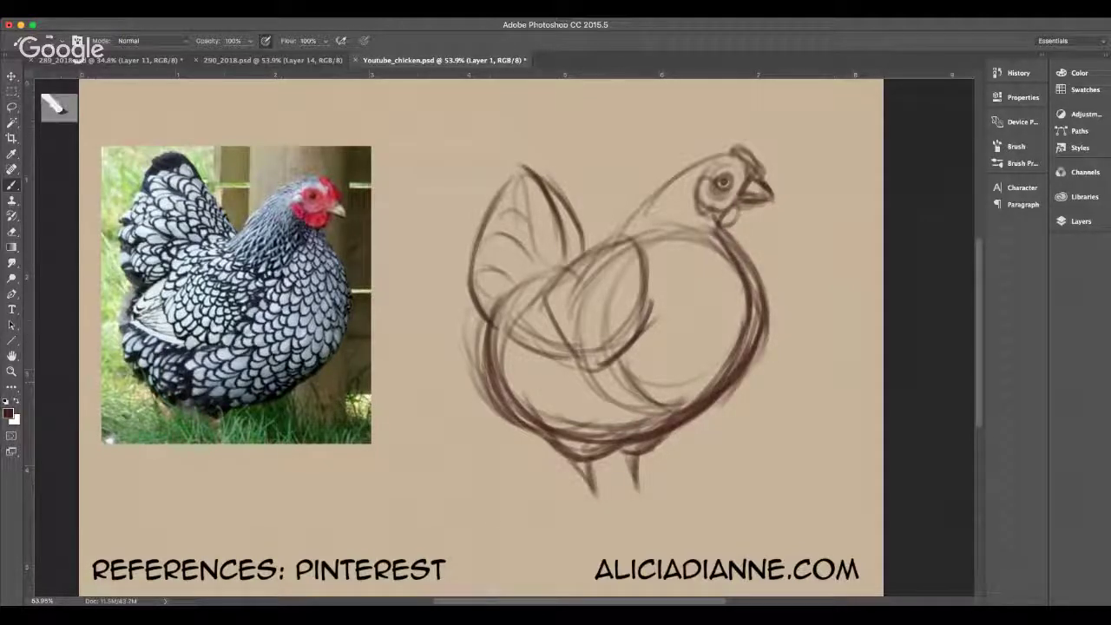
{"action": "mouse_move", "coordinate": [502, 333]}
{"action": "left_mouse_down"}
{"action": "mouse_move", "coordinate": [499, 359]}
{"action": "mouse_move", "coordinate": [524, 405]}
{"action": "mouse_move", "coordinate": [497, 344]}
{"action": "mouse_move", "coordinate": [526, 404]}
{"action": "left_mouse_up"}
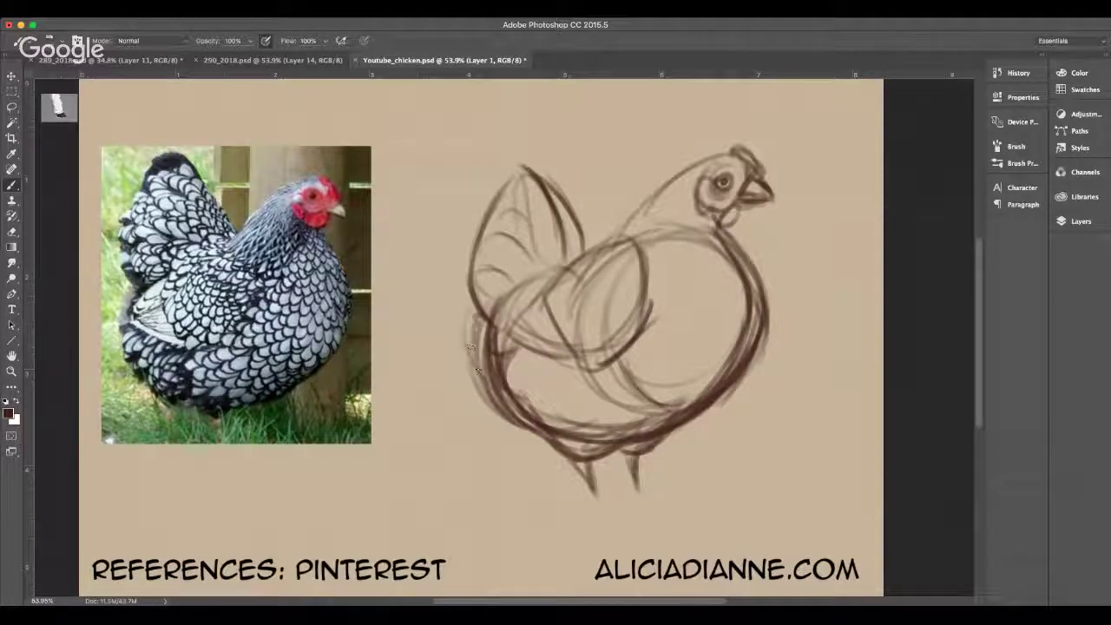
{"action": "left_click_drag", "start_coordinate": [478, 370], "coordinate": [495, 409]}
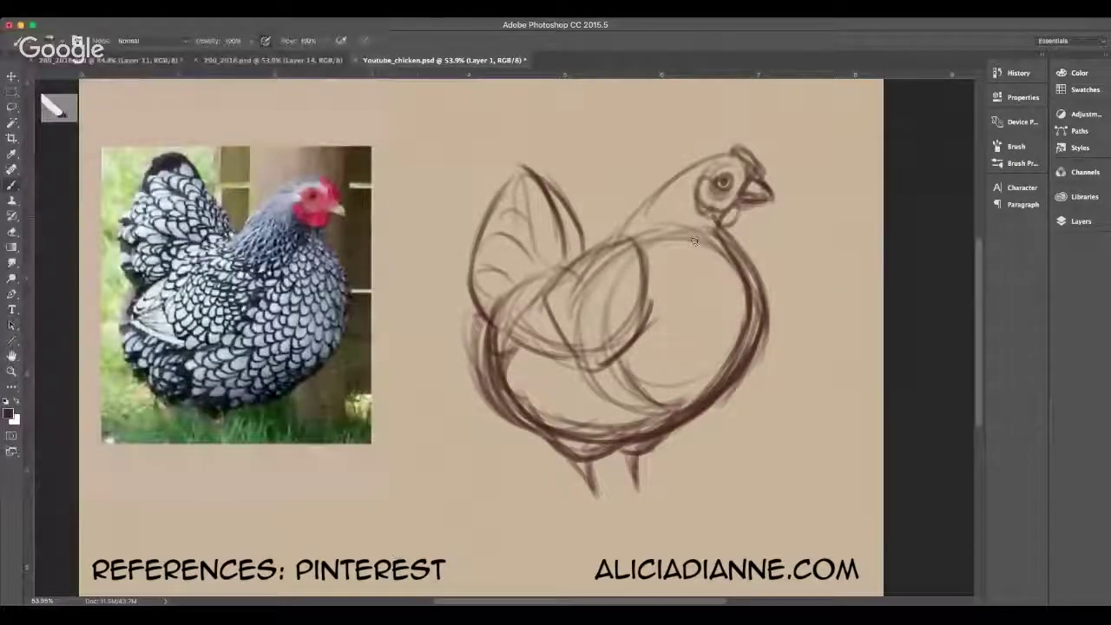
- Add feather strokes below the throat and define the rim around the eye and the beak's dark edges
{"action": "left_click_drag", "start_coordinate": [685, 243], "coordinate": [666, 263]}
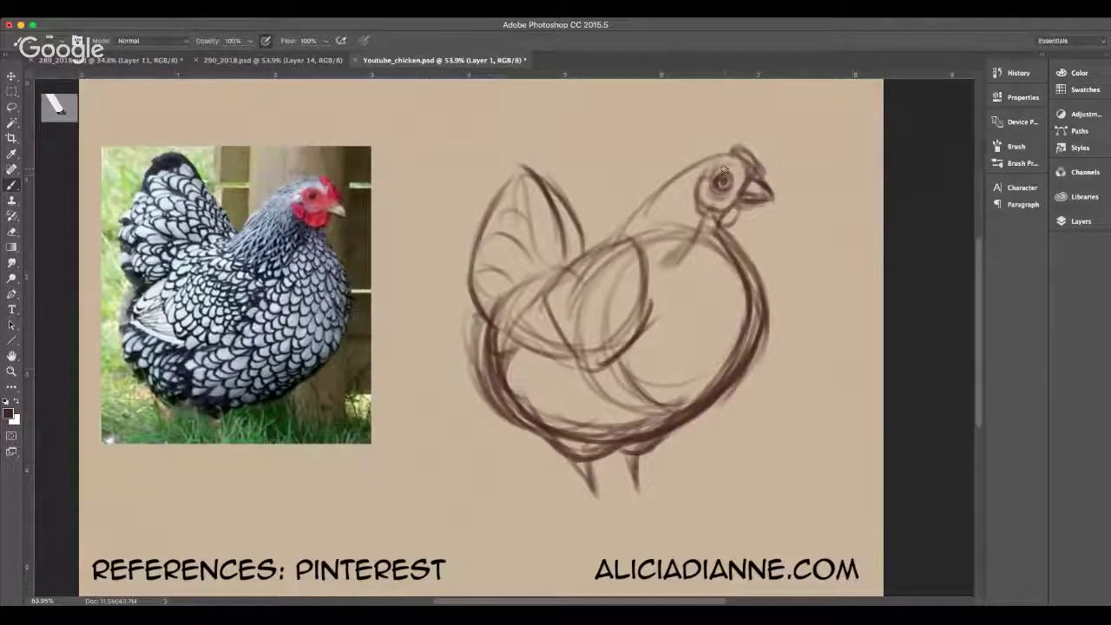
{"action": "mouse_move", "coordinate": [712, 175]}
{"action": "left_mouse_down"}
{"action": "mouse_move", "coordinate": [737, 164]}
{"action": "mouse_move", "coordinate": [743, 179]}
{"action": "left_mouse_up"}
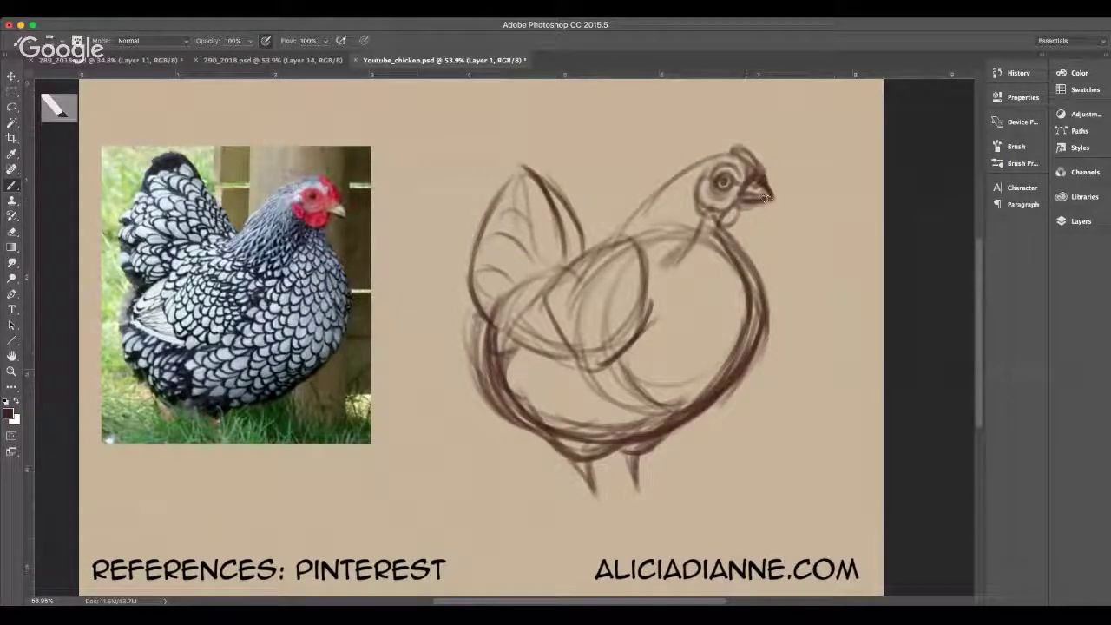
{"action": "left_click_drag", "start_coordinate": [747, 189], "coordinate": [773, 200]}
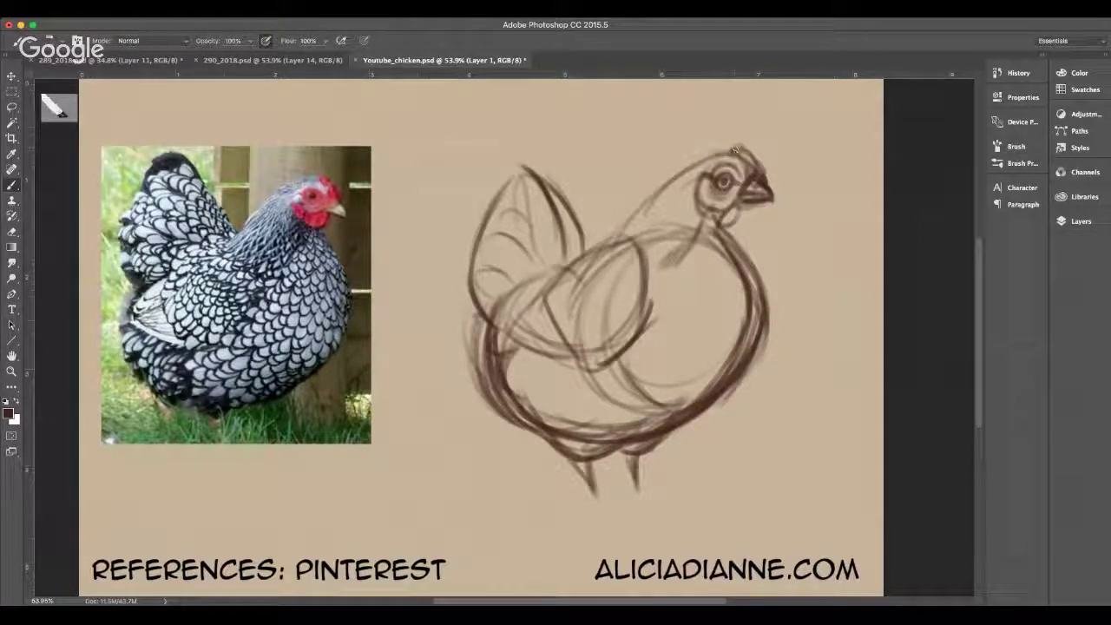
- Darken the back of the head and neck and fill the neck with light feather strokes
{"action": "left_click_drag", "start_coordinate": [722, 154], "coordinate": [672, 179]}
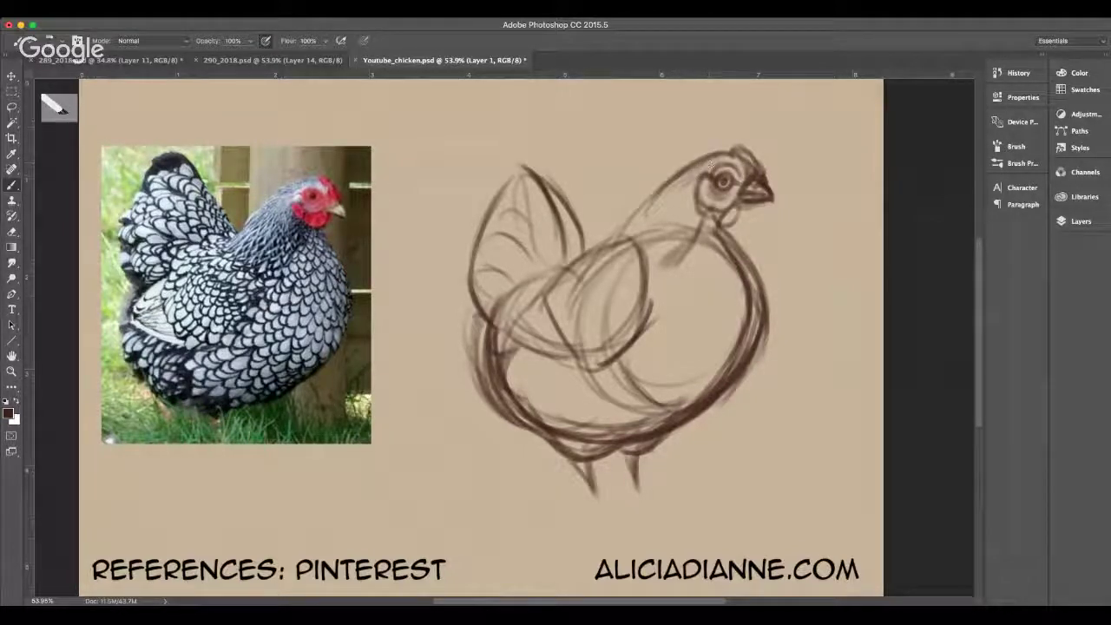
{"action": "left_click_drag", "start_coordinate": [712, 167], "coordinate": [627, 231]}
{"action": "left_click_drag", "start_coordinate": [684, 196], "coordinate": [660, 219]}
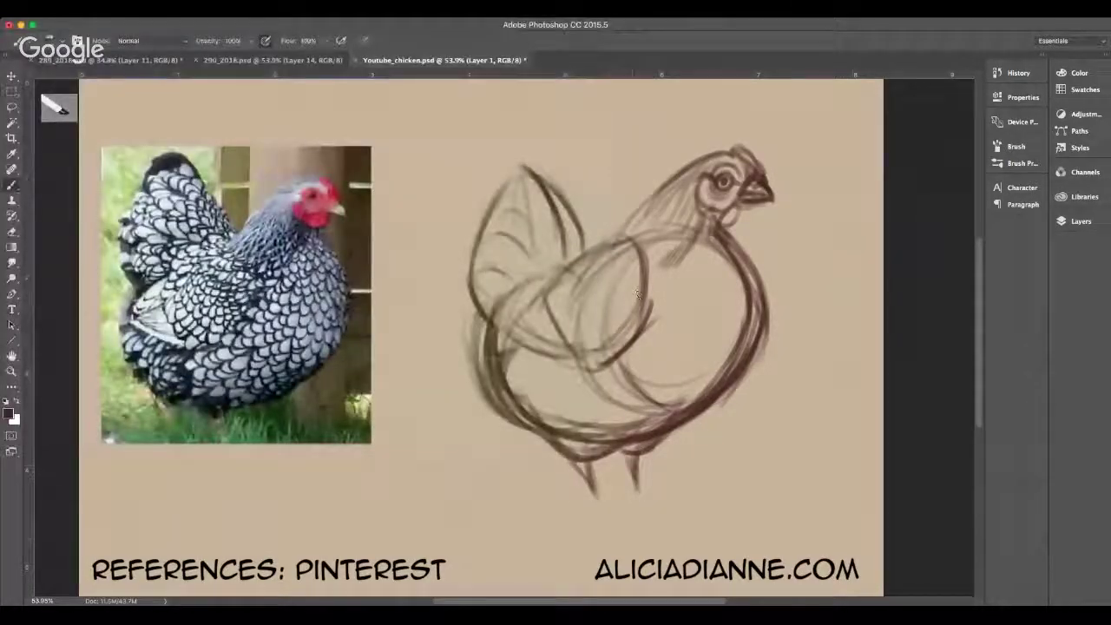
- Redraw the wing's upper and front edges as a darker rounded outline
{"action": "mouse_move", "coordinate": [650, 260]}
{"action": "left_mouse_down"}
{"action": "mouse_move", "coordinate": [583, 278]}
{"action": "mouse_move", "coordinate": [536, 306]}
{"action": "left_mouse_up"}
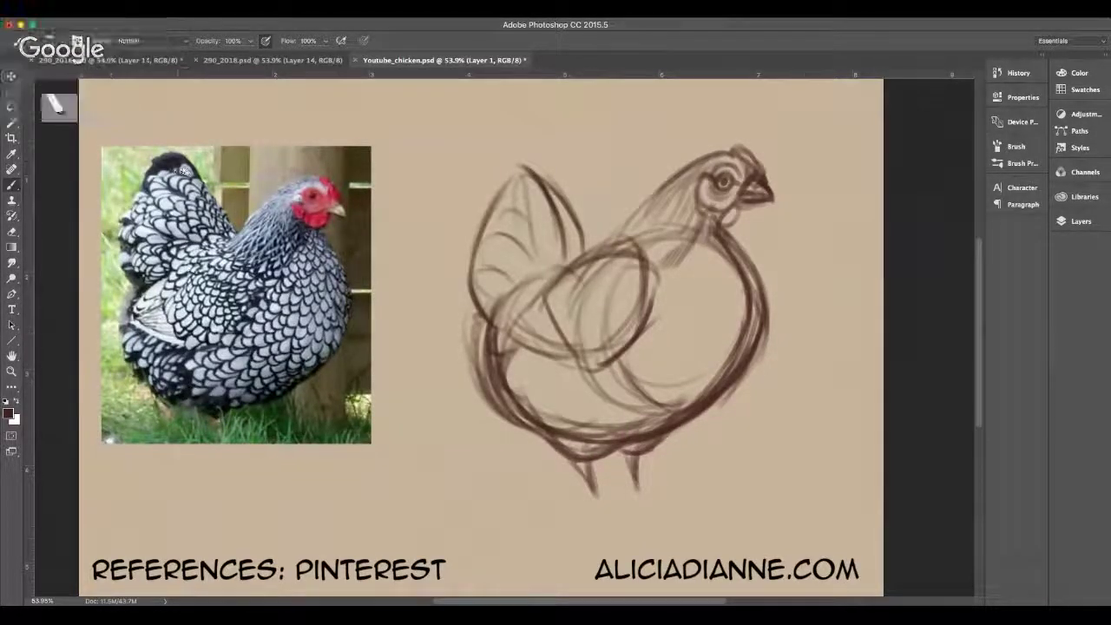
{"action": "mouse_move", "coordinate": [580, 262]}
{"action": "left_mouse_down"}
{"action": "mouse_move", "coordinate": [629, 250]}
{"action": "mouse_move", "coordinate": [651, 308]}
{"action": "left_mouse_up"}
{"action": "left_click_drag", "start_coordinate": [651, 262], "coordinate": [614, 338]}
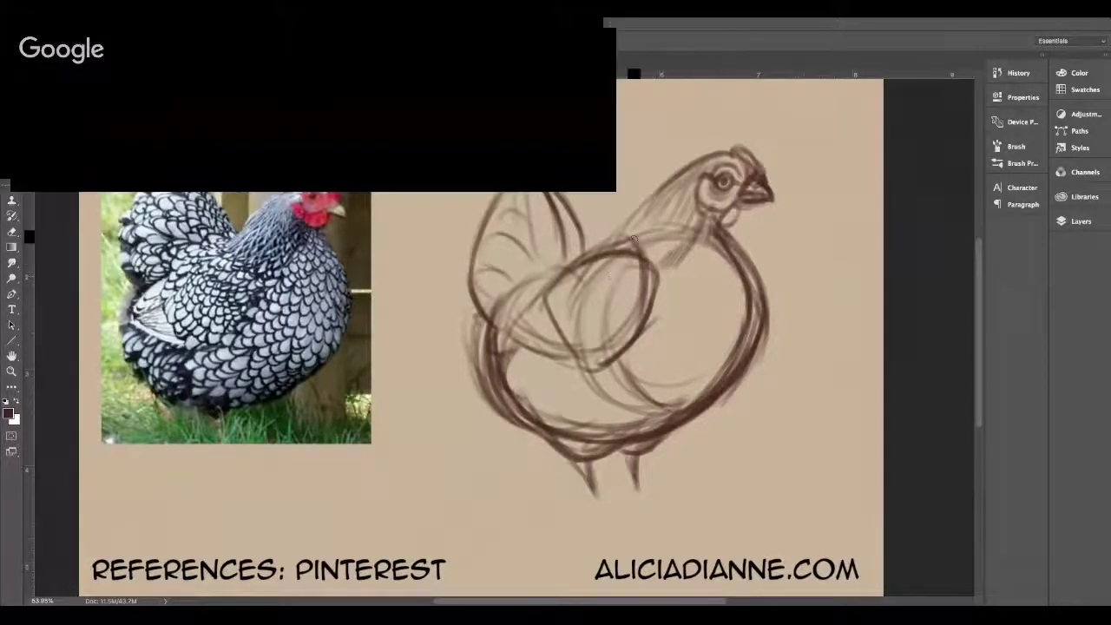
- Shade the base of the neck with downward feather strokes and darken the nape line
{"action": "mouse_move", "coordinate": [640, 199]}
{"action": "left_mouse_down"}
{"action": "mouse_move", "coordinate": [614, 243]}
{"action": "mouse_move", "coordinate": [636, 250]}
{"action": "left_mouse_up"}
{"action": "mouse_move", "coordinate": [671, 211]}
{"action": "left_mouse_down"}
{"action": "mouse_move", "coordinate": [652, 247]}
{"action": "mouse_move", "coordinate": [659, 262]}
{"action": "left_mouse_up"}
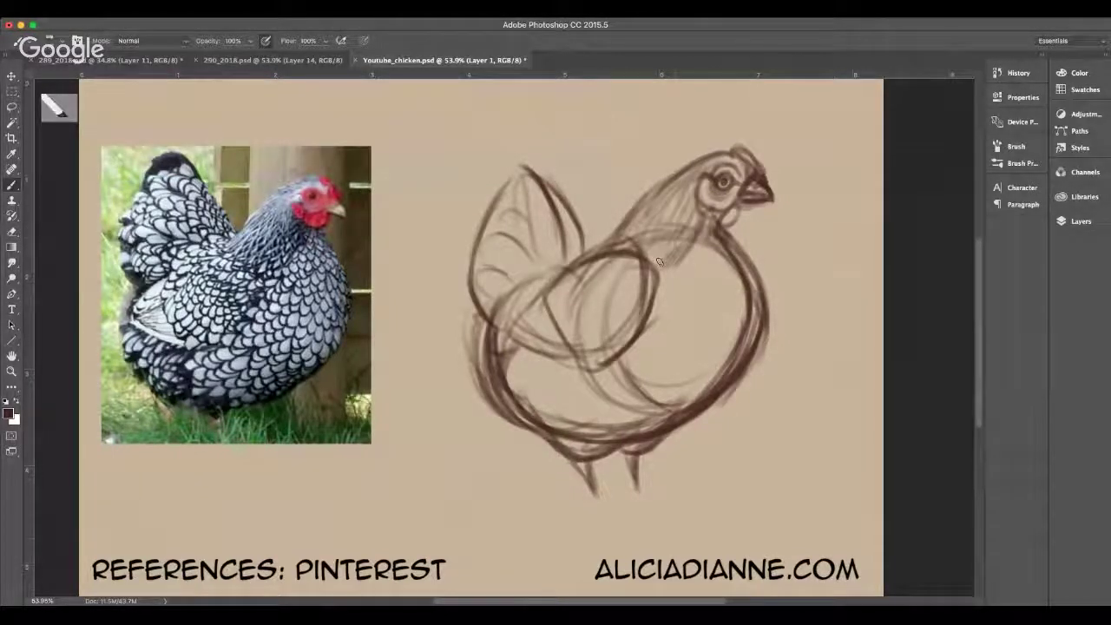
{"action": "mouse_move", "coordinate": [692, 229]}
{"action": "left_mouse_down"}
{"action": "mouse_move", "coordinate": [679, 250]}
{"action": "mouse_move", "coordinate": [619, 246]}
{"action": "mouse_move", "coordinate": [675, 262]}
{"action": "left_mouse_up"}
{"action": "left_click_drag", "start_coordinate": [620, 236], "coordinate": [686, 164]}
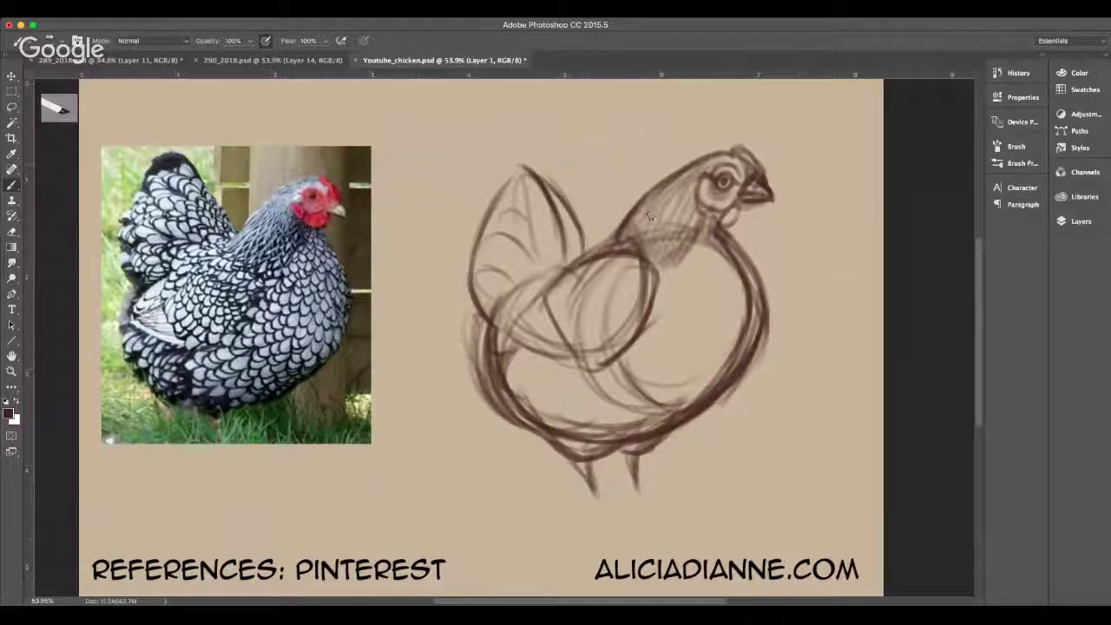
- Strengthen the back line from the neck down to the rear and reinforce the wattle under the beak
{"action": "left_click_drag", "start_coordinate": [610, 239], "coordinate": [557, 263]}
{"action": "mouse_move", "coordinate": [613, 239]}
{"action": "left_mouse_down"}
{"action": "mouse_move", "coordinate": [547, 277]}
{"action": "mouse_move", "coordinate": [552, 265]}
{"action": "mouse_move", "coordinate": [524, 300]}
{"action": "left_mouse_up"}
{"action": "left_click_drag", "start_coordinate": [553, 262], "coordinate": [507, 330]}
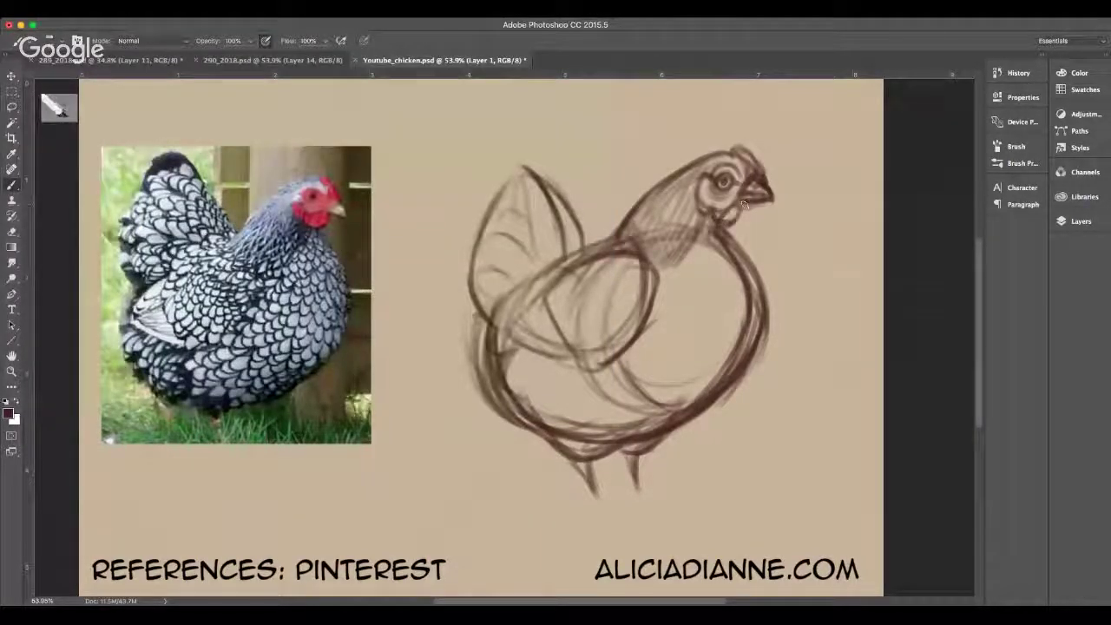
{"action": "left_click_drag", "start_coordinate": [752, 205], "coordinate": [738, 223]}
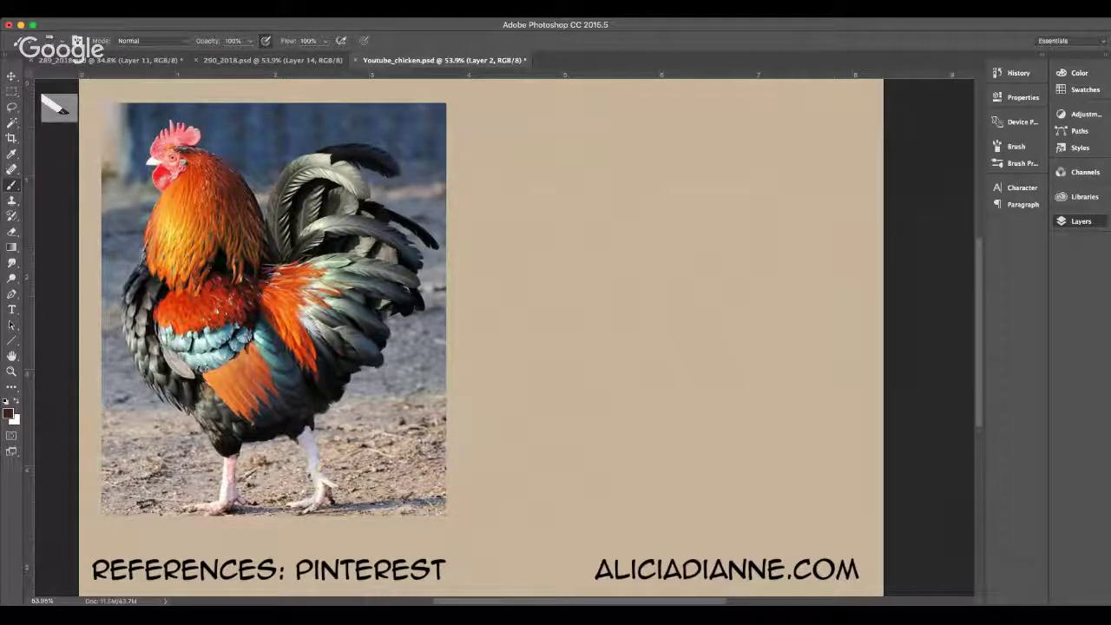
- Start a sketch beside the rooster photo with a small head circle, neck lines and the front curve of the breast
{"action": "key", "text": "Tab"}
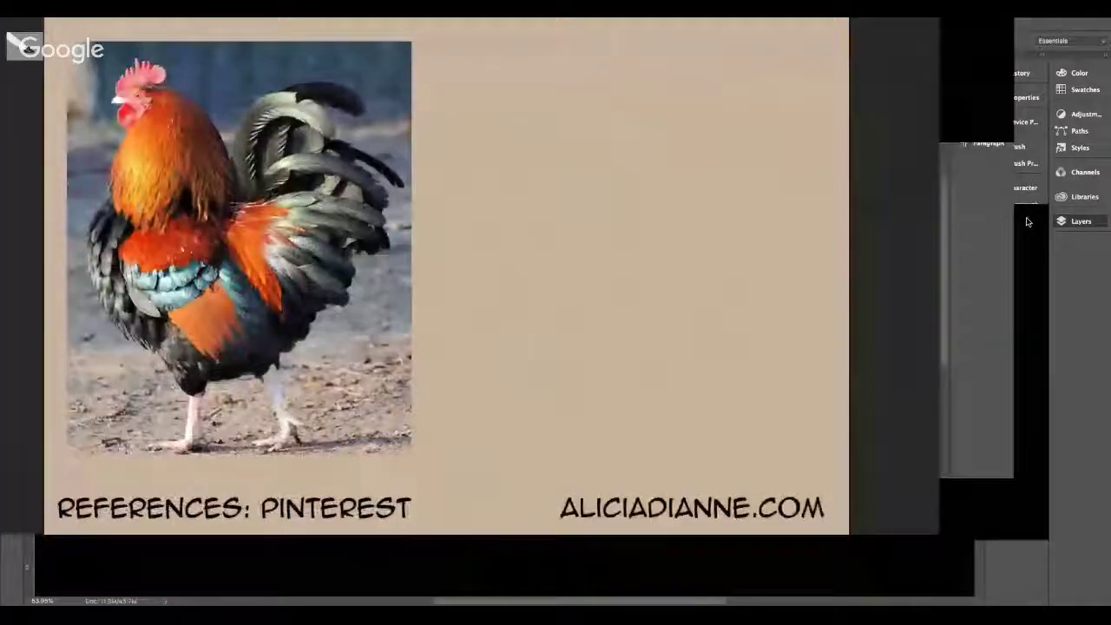
{"action": "key", "text": "Tab"}
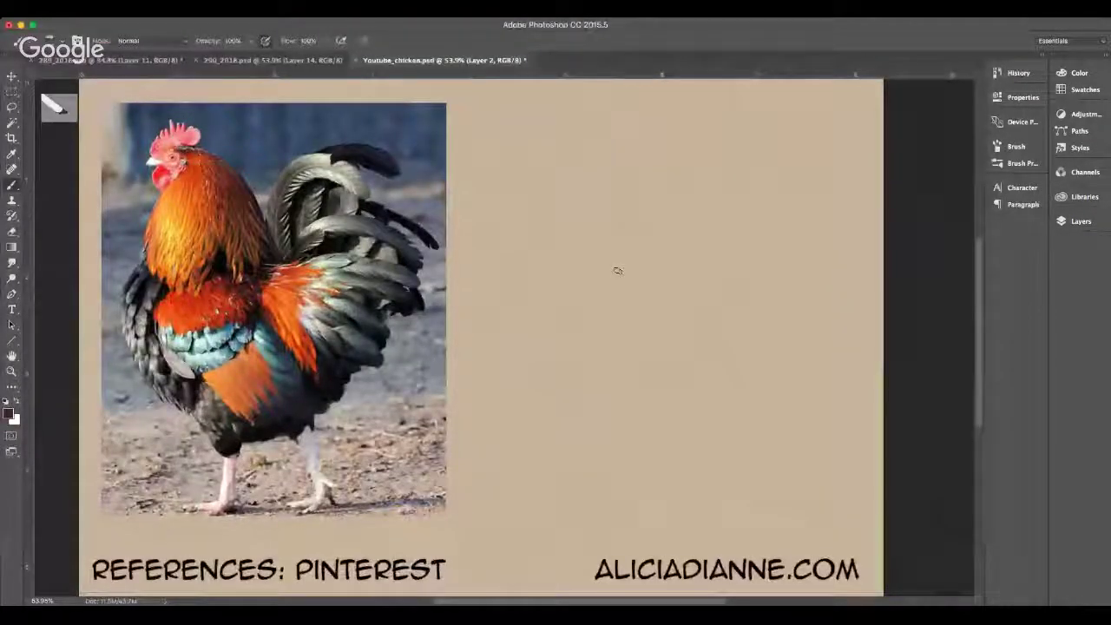
{"action": "mouse_move", "coordinate": [591, 128]}
{"action": "left_mouse_down"}
{"action": "mouse_move", "coordinate": [599, 148]}
{"action": "mouse_move", "coordinate": [583, 155]}
{"action": "mouse_move", "coordinate": [574, 189]}
{"action": "mouse_move", "coordinate": [622, 165]}
{"action": "mouse_move", "coordinate": [632, 192]}
{"action": "left_mouse_up"}
{"action": "mouse_move", "coordinate": [557, 227]}
{"action": "left_mouse_down"}
{"action": "mouse_move", "coordinate": [535, 276]}
{"action": "mouse_move", "coordinate": [563, 319]}
{"action": "mouse_move", "coordinate": [529, 288]}
{"action": "mouse_move", "coordinate": [549, 334]}
{"action": "left_mouse_up"}
{"action": "left_click", "coordinate": [562, 320]}
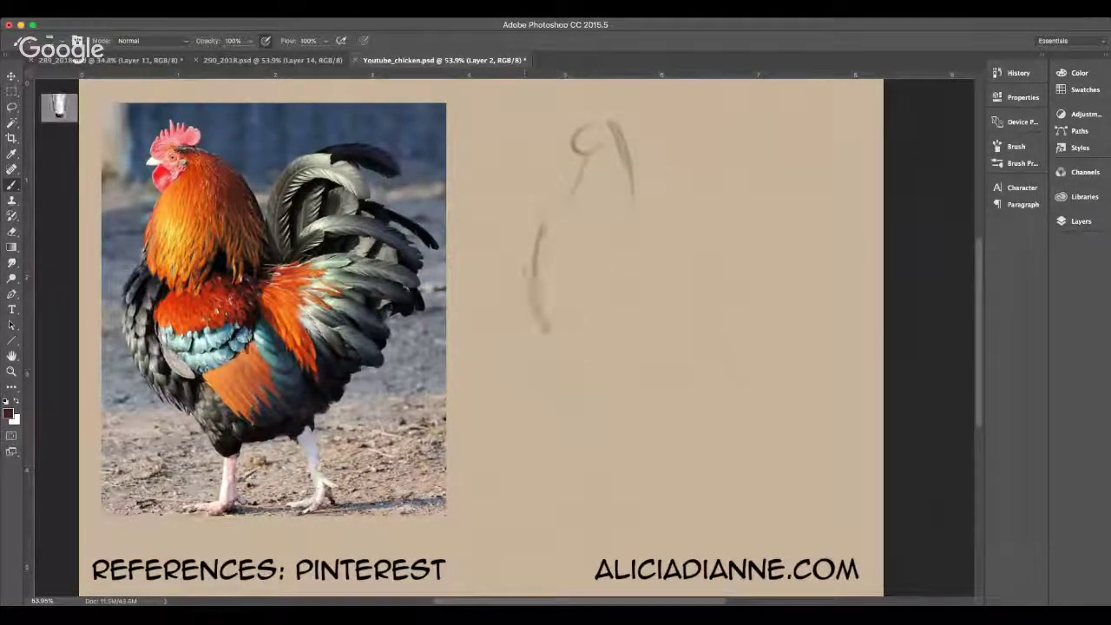
- Extend the rooster's breast curve down to the belly and sketch the back line and the body's rear edge
{"action": "left_click_drag", "start_coordinate": [529, 271], "coordinate": [568, 356]}
{"action": "mouse_move", "coordinate": [540, 230]}
{"action": "left_mouse_down"}
{"action": "mouse_move", "coordinate": [579, 364]}
{"action": "mouse_move", "coordinate": [535, 313]}
{"action": "mouse_move", "coordinate": [606, 373]}
{"action": "left_mouse_up"}
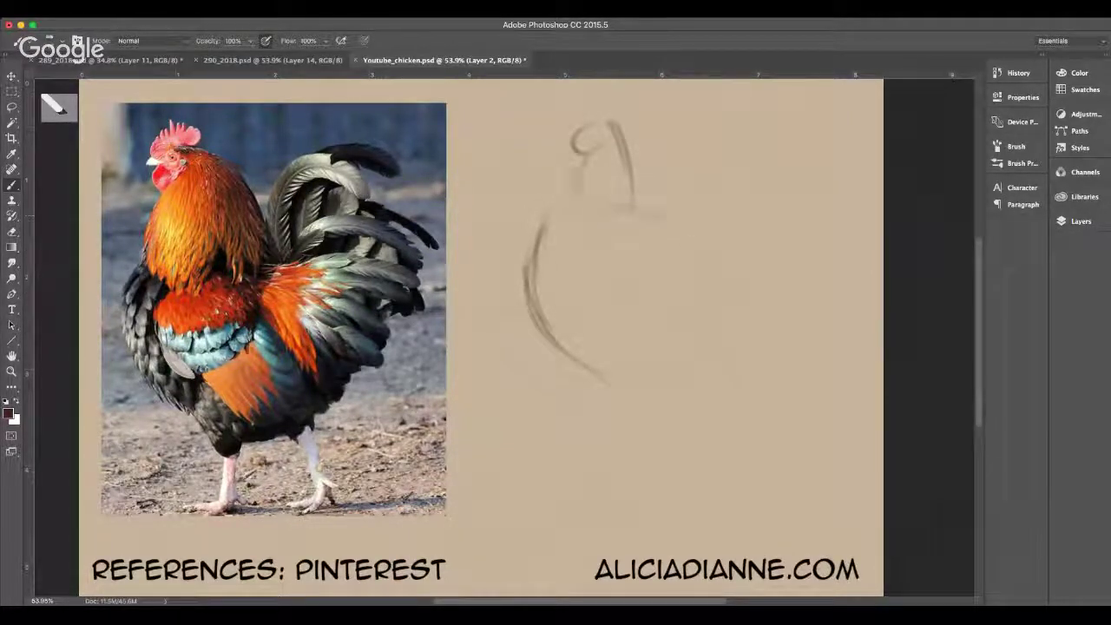
{"action": "mouse_move", "coordinate": [590, 207]}
{"action": "left_mouse_down"}
{"action": "mouse_move", "coordinate": [688, 231]}
{"action": "mouse_move", "coordinate": [620, 375]}
{"action": "left_mouse_up"}
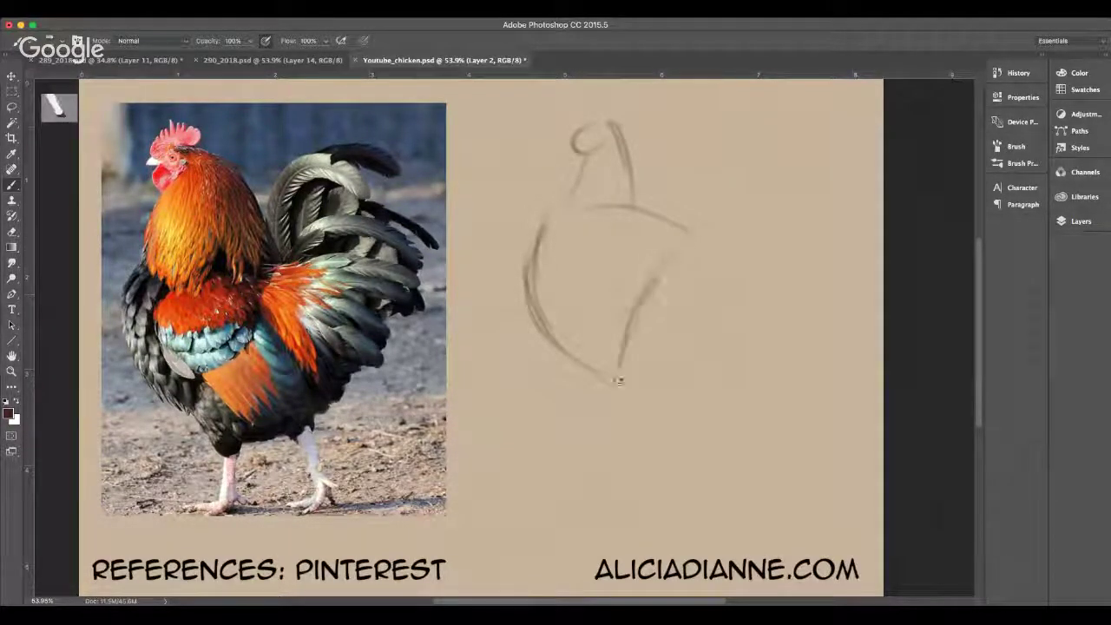
{"action": "mouse_move", "coordinate": [671, 261]}
{"action": "left_mouse_down"}
{"action": "mouse_move", "coordinate": [620, 382]}
{"action": "mouse_move", "coordinate": [649, 408]}
{"action": "left_mouse_up"}
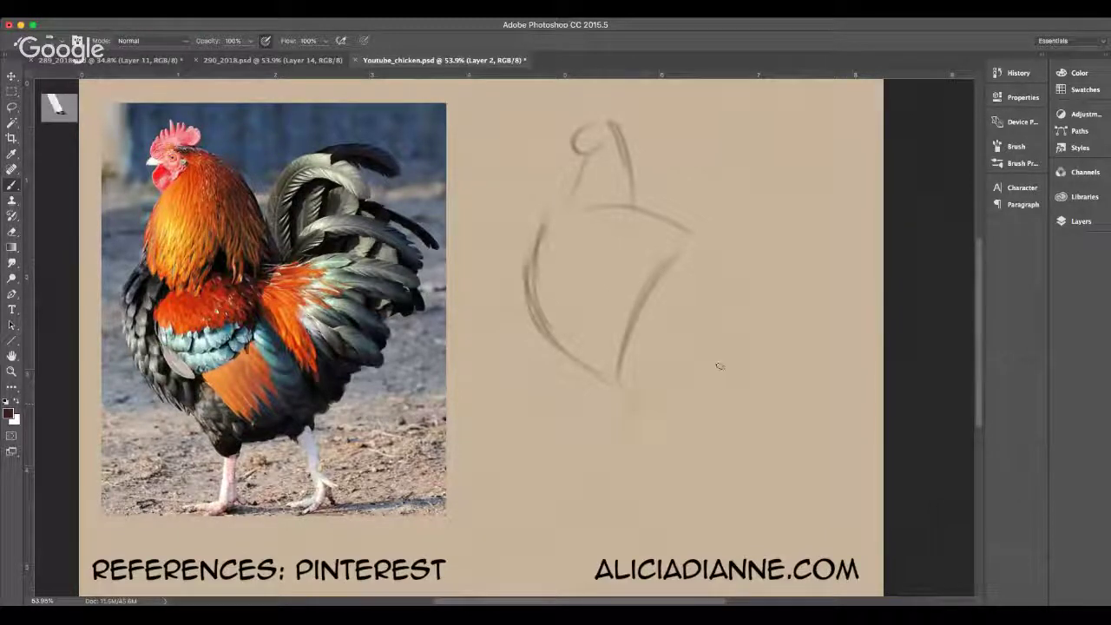
- Sketch the rooster's rounded rear curve from the back's end downward and darken the curved line dividing breast and hindquarters
{"action": "mouse_move", "coordinate": [712, 231]}
{"action": "left_mouse_down"}
{"action": "mouse_move", "coordinate": [756, 260]}
{"action": "mouse_move", "coordinate": [781, 321]}
{"action": "mouse_move", "coordinate": [786, 372]}
{"action": "mouse_move", "coordinate": [635, 426]}
{"action": "mouse_move", "coordinate": [775, 383]}
{"action": "mouse_move", "coordinate": [768, 352]}
{"action": "left_mouse_up"}
{"action": "mouse_move", "coordinate": [726, 238]}
{"action": "left_mouse_down"}
{"action": "mouse_move", "coordinate": [769, 288]}
{"action": "mouse_move", "coordinate": [788, 333]}
{"action": "left_mouse_up"}
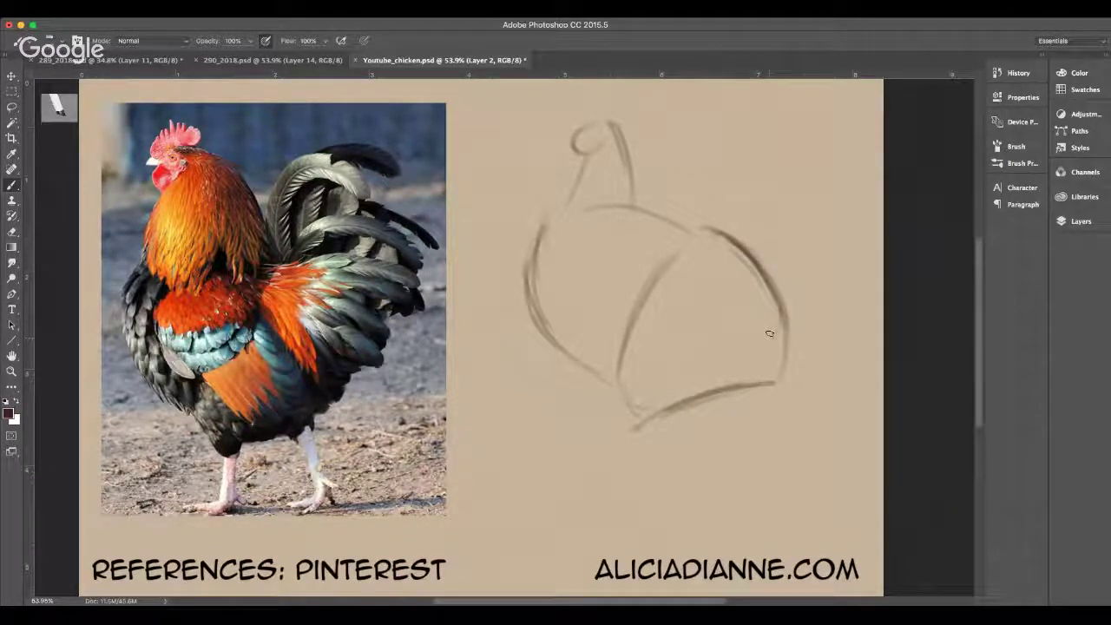
{"action": "left_click_drag", "start_coordinate": [753, 253], "coordinate": [764, 366]}
{"action": "mouse_move", "coordinate": [706, 237]}
{"action": "left_mouse_down"}
{"action": "mouse_move", "coordinate": [613, 361]}
{"action": "mouse_move", "coordinate": [622, 365]}
{"action": "left_mouse_up"}
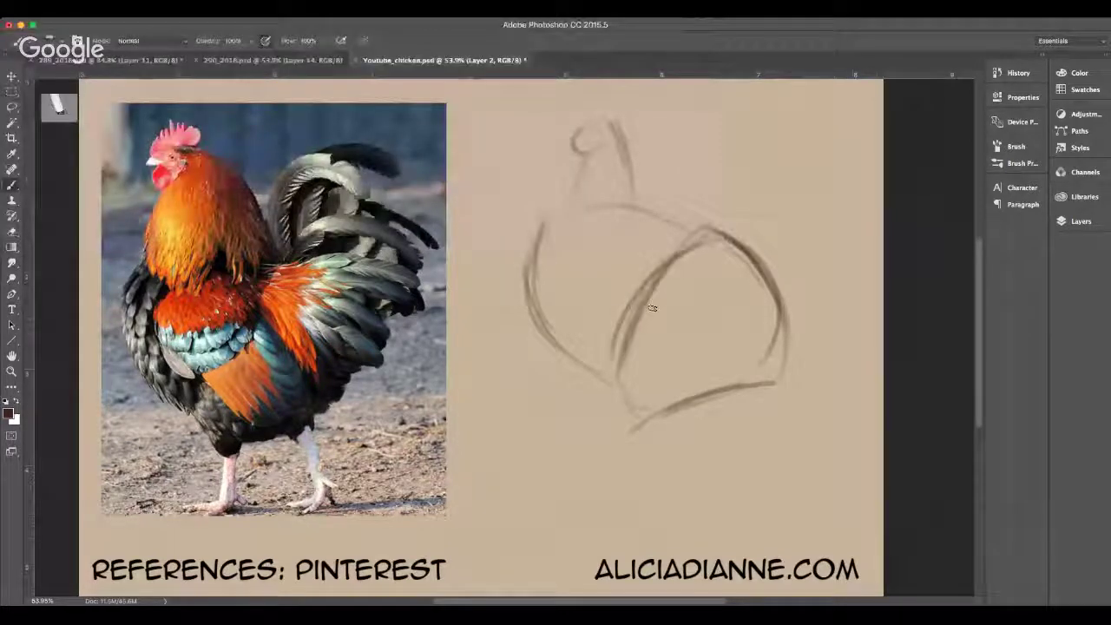
{"action": "left_click_drag", "start_coordinate": [647, 291], "coordinate": [621, 375]}
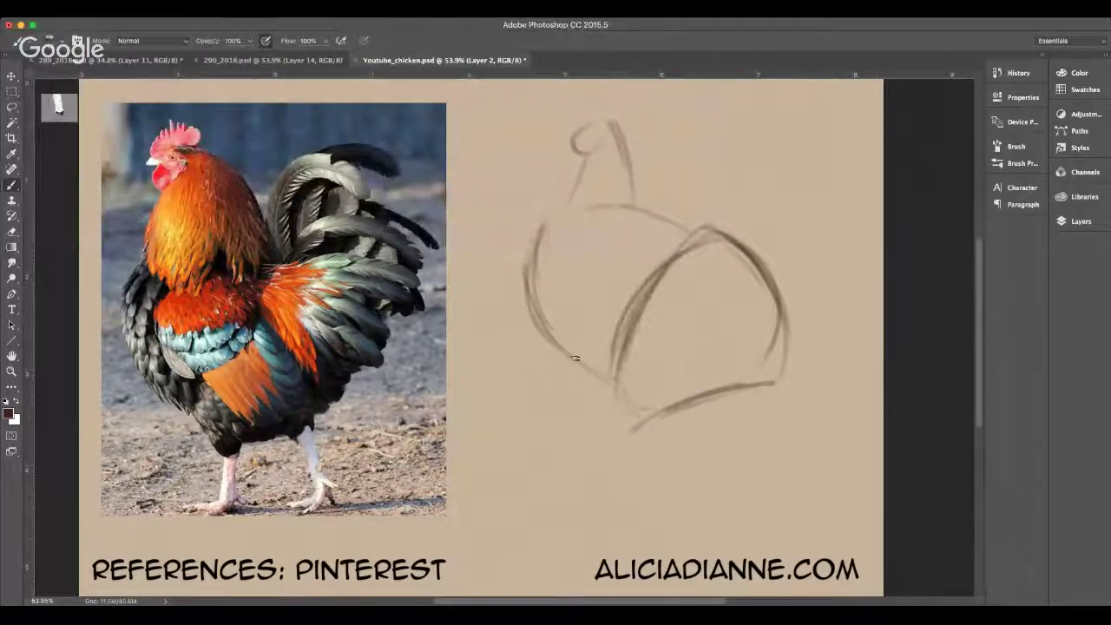
- Strengthen the breast outline from the neck base to the belly and reinforce the underside line of the hindquarters
{"action": "mouse_move", "coordinate": [571, 202]}
{"action": "left_mouse_down"}
{"action": "mouse_move", "coordinate": [526, 267]}
{"action": "mouse_move", "coordinate": [539, 328]}
{"action": "mouse_move", "coordinate": [558, 351]}
{"action": "left_mouse_up"}
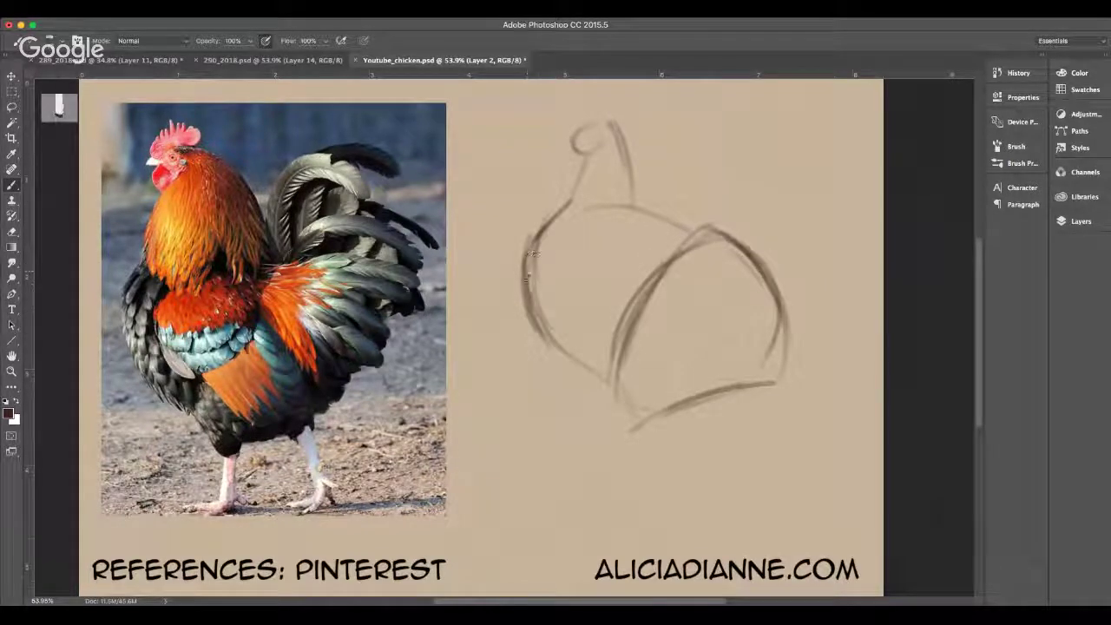
{"action": "mouse_move", "coordinate": [527, 281]}
{"action": "left_mouse_down"}
{"action": "mouse_move", "coordinate": [567, 205]}
{"action": "mouse_move", "coordinate": [552, 336]}
{"action": "mouse_move", "coordinate": [608, 383]}
{"action": "left_mouse_up"}
{"action": "mouse_move", "coordinate": [638, 425]}
{"action": "left_mouse_down"}
{"action": "mouse_move", "coordinate": [768, 381]}
{"action": "mouse_move", "coordinate": [772, 358]}
{"action": "left_mouse_up"}
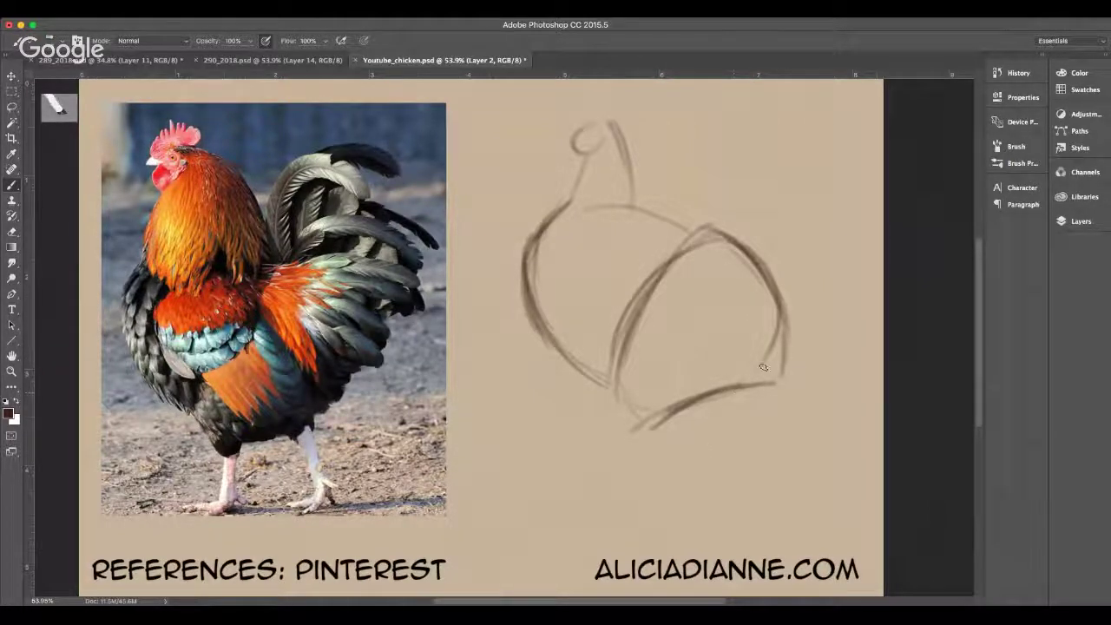
- Sketch the rooster's front leg below the belly with a tapered thigh, bent shank and spread toes
{"action": "left_click_drag", "start_coordinate": [613, 388], "coordinate": [646, 448]}
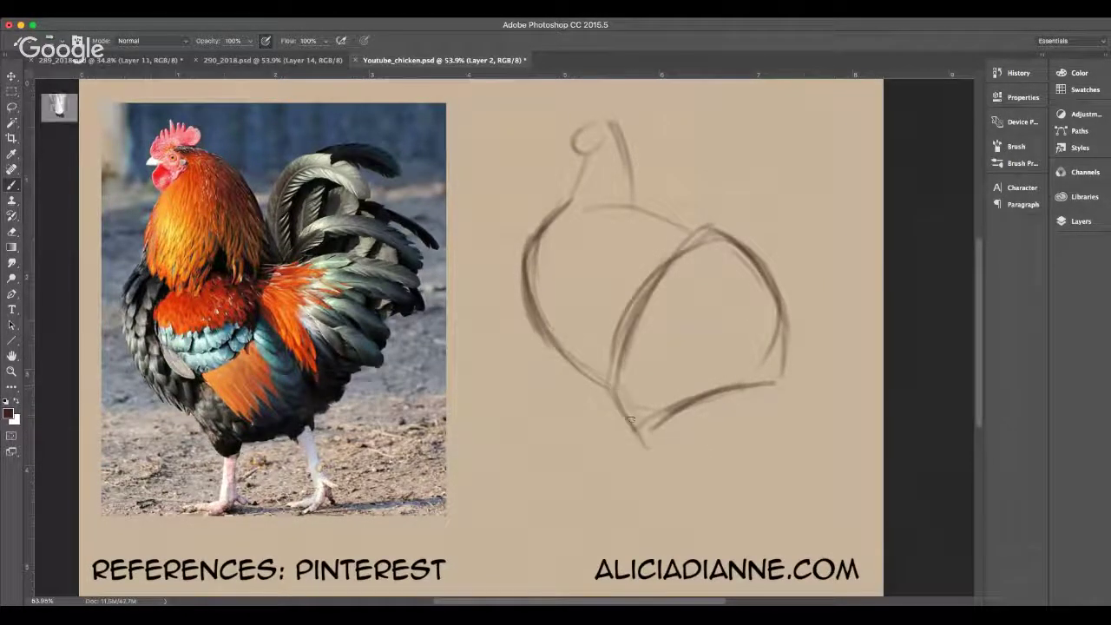
{"action": "left_click_drag", "start_coordinate": [621, 408], "coordinate": [647, 450]}
{"action": "left_click_drag", "start_coordinate": [680, 410], "coordinate": [652, 492]}
{"action": "left_click_drag", "start_coordinate": [675, 456], "coordinate": [648, 501]}
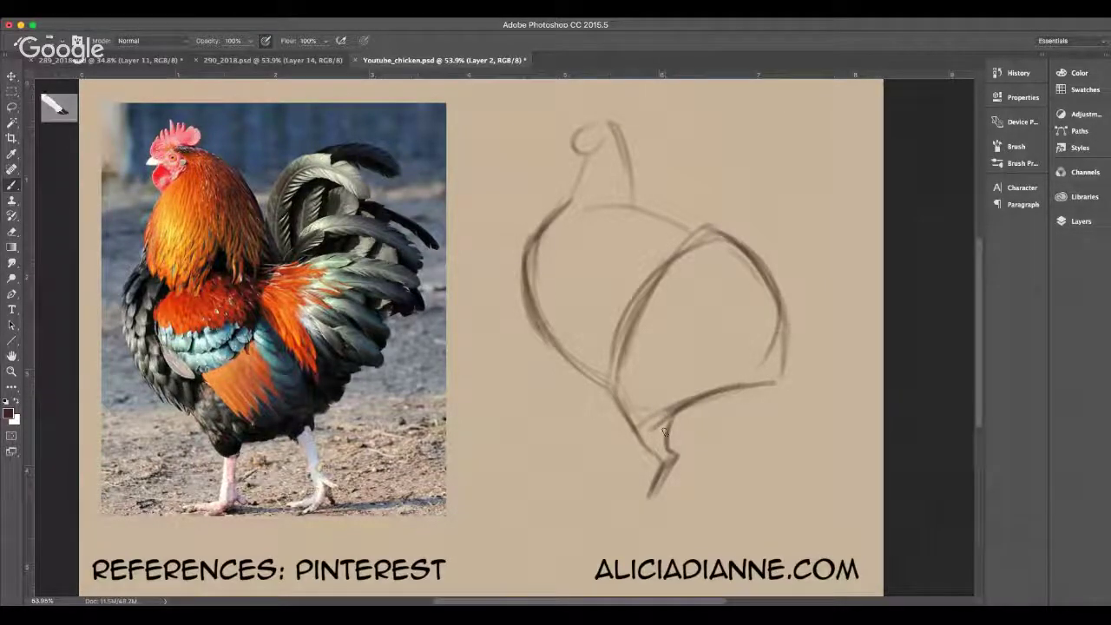
{"action": "mouse_move", "coordinate": [665, 434]}
{"action": "left_mouse_down"}
{"action": "mouse_move", "coordinate": [622, 496]}
{"action": "mouse_move", "coordinate": [593, 502]}
{"action": "mouse_move", "coordinate": [631, 502]}
{"action": "left_mouse_up"}
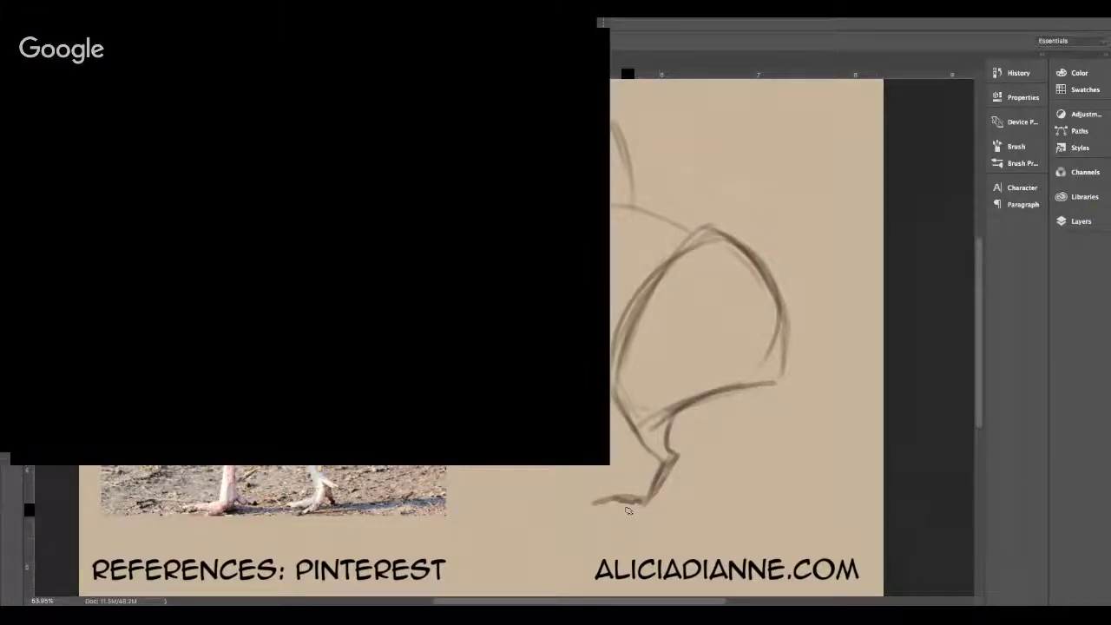
{"action": "left_click_drag", "start_coordinate": [645, 505], "coordinate": [611, 519]}
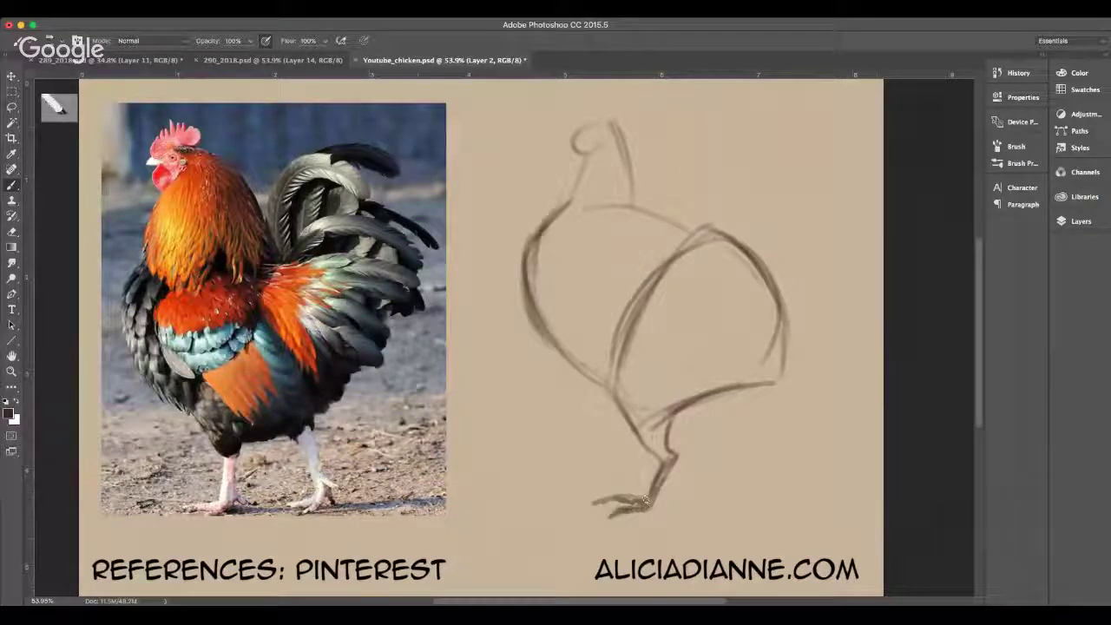
{"action": "mouse_move", "coordinate": [643, 501]}
{"action": "left_mouse_down"}
{"action": "mouse_move", "coordinate": [601, 497]}
{"action": "mouse_move", "coordinate": [642, 503]}
{"action": "mouse_move", "coordinate": [644, 516]}
{"action": "mouse_move", "coordinate": [670, 502]}
{"action": "left_mouse_up"}
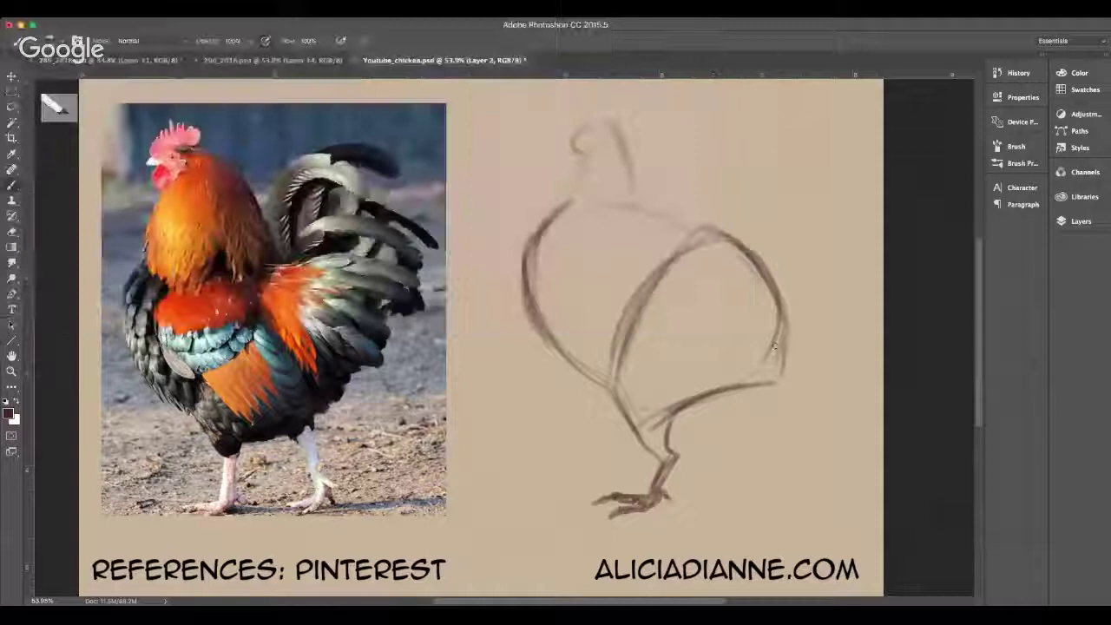
- Sketch the rear leg under the hindquarters with a tapered thigh, thin shank and small clawed foot
{"action": "mouse_move", "coordinate": [775, 348]}
{"action": "left_mouse_down"}
{"action": "mouse_move", "coordinate": [778, 382]}
{"action": "mouse_move", "coordinate": [746, 439]}
{"action": "mouse_move", "coordinate": [731, 430]}
{"action": "mouse_move", "coordinate": [744, 436]}
{"action": "left_mouse_up"}
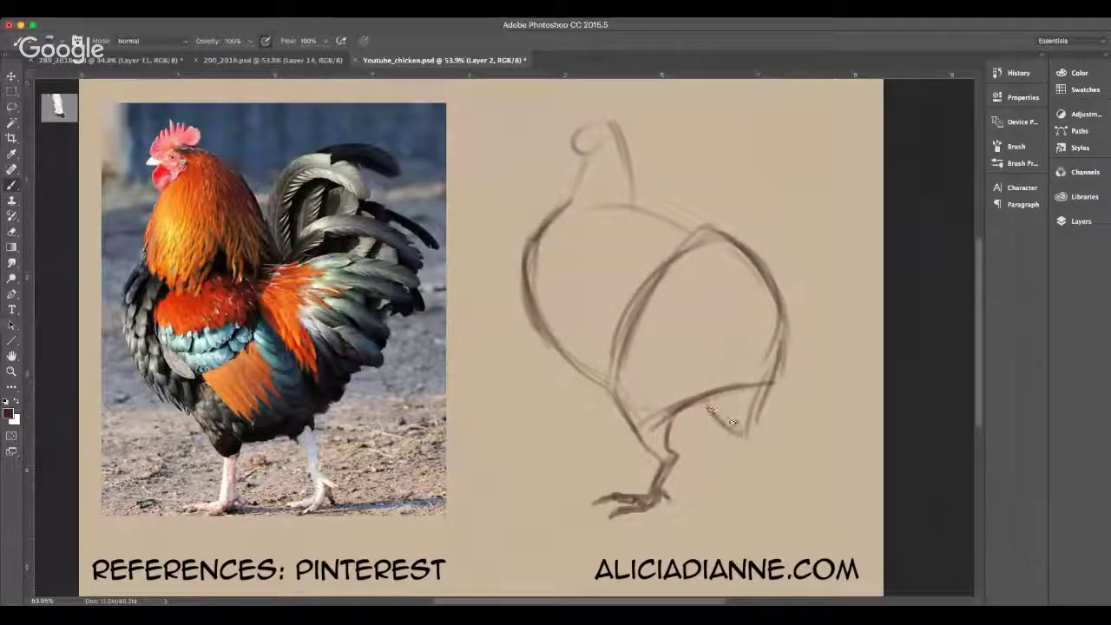
{"action": "mouse_move", "coordinate": [705, 405]}
{"action": "left_mouse_down"}
{"action": "mouse_move", "coordinate": [750, 438]}
{"action": "mouse_move", "coordinate": [762, 476]}
{"action": "left_mouse_up"}
{"action": "left_click_drag", "start_coordinate": [750, 438], "coordinate": [760, 487]}
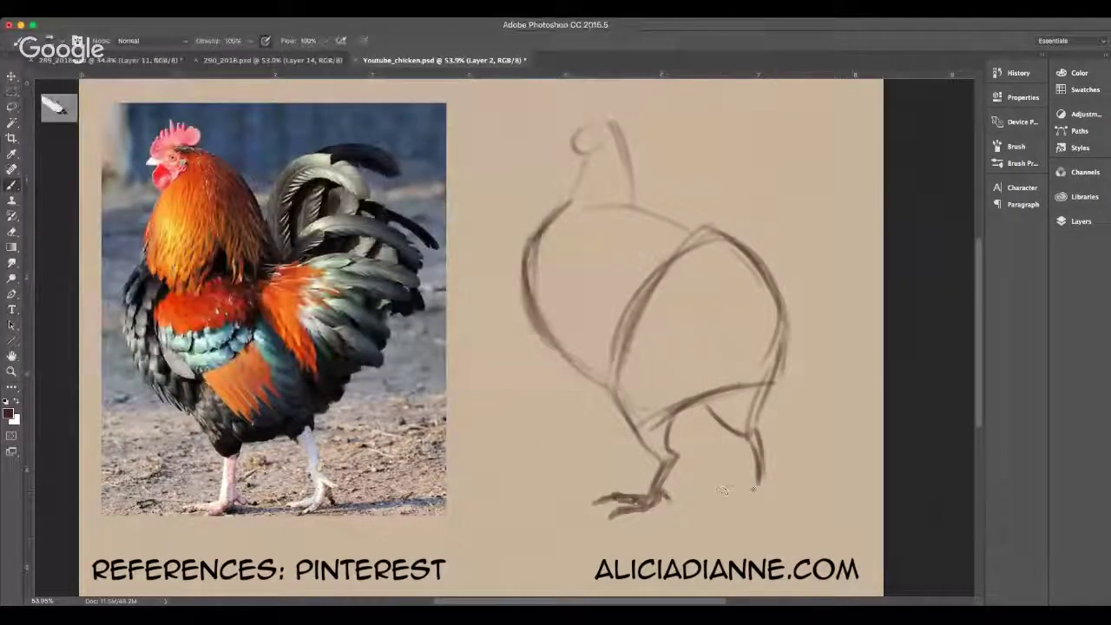
{"action": "mouse_move", "coordinate": [761, 483]}
{"action": "left_mouse_down"}
{"action": "mouse_move", "coordinate": [775, 495]}
{"action": "mouse_move", "coordinate": [734, 502]}
{"action": "mouse_move", "coordinate": [753, 486]}
{"action": "left_mouse_up"}
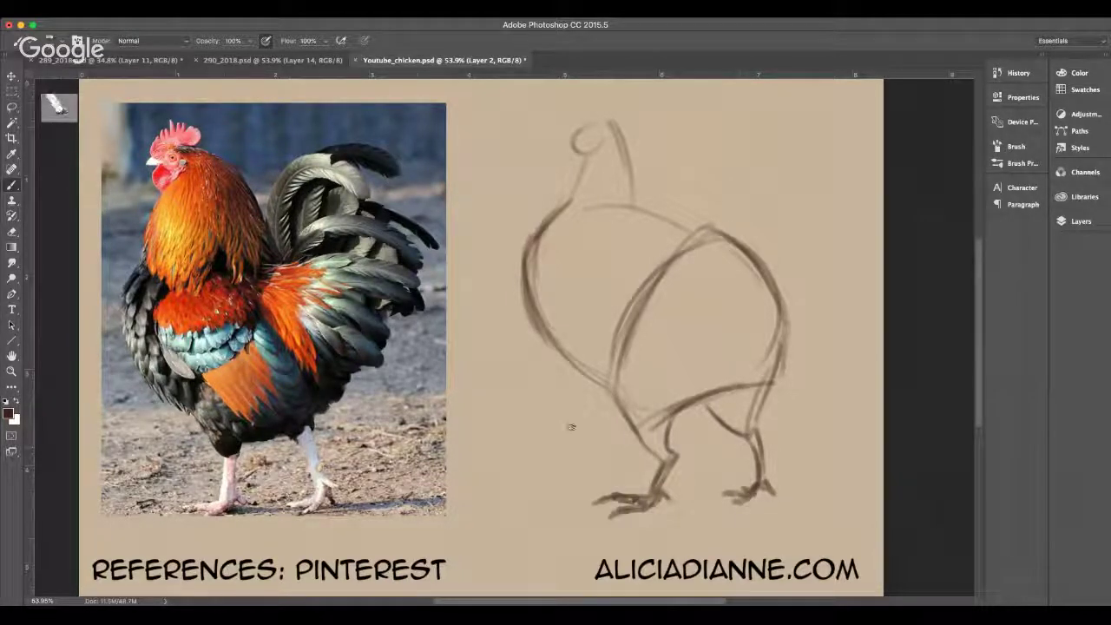
- Draw the folded wing on the body with a rounded shoulder, curved lower feather edges and an angled wing tip
{"action": "mouse_move", "coordinate": [549, 277]}
{"action": "left_mouse_down"}
{"action": "mouse_move", "coordinate": [598, 235]}
{"action": "mouse_move", "coordinate": [593, 226]}
{"action": "mouse_move", "coordinate": [618, 225]}
{"action": "mouse_move", "coordinate": [579, 229]}
{"action": "mouse_move", "coordinate": [623, 234]}
{"action": "left_mouse_up"}
{"action": "left_click_drag", "start_coordinate": [556, 307], "coordinate": [653, 337]}
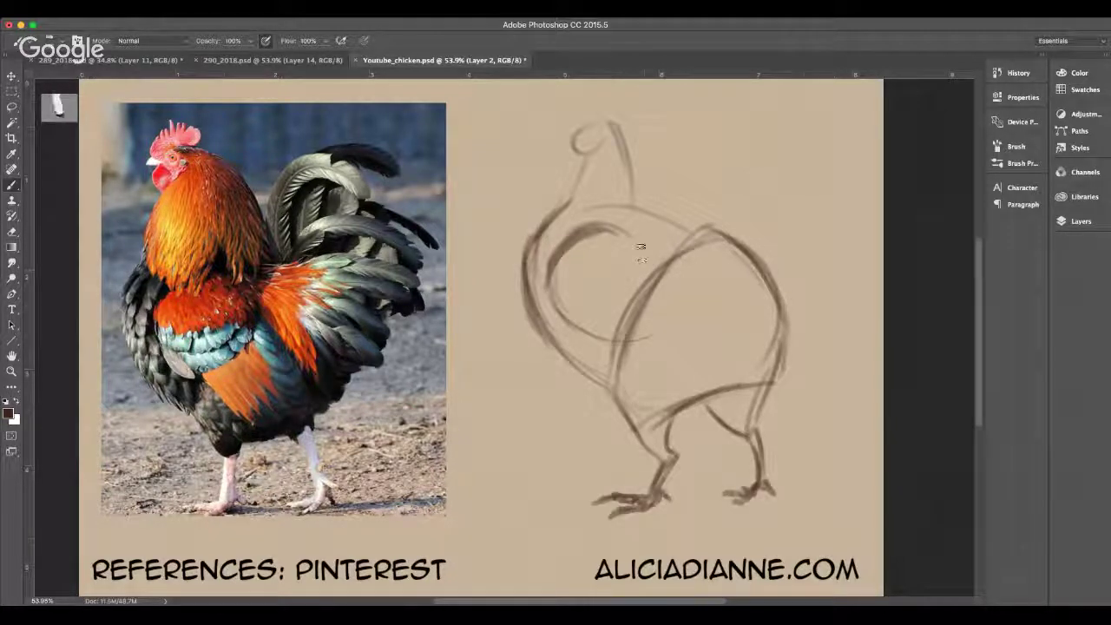
{"action": "mouse_move", "coordinate": [634, 243]}
{"action": "left_mouse_down"}
{"action": "mouse_move", "coordinate": [671, 299]}
{"action": "mouse_move", "coordinate": [656, 273]}
{"action": "left_mouse_up"}
{"action": "left_click_drag", "start_coordinate": [634, 327], "coordinate": [564, 314]}
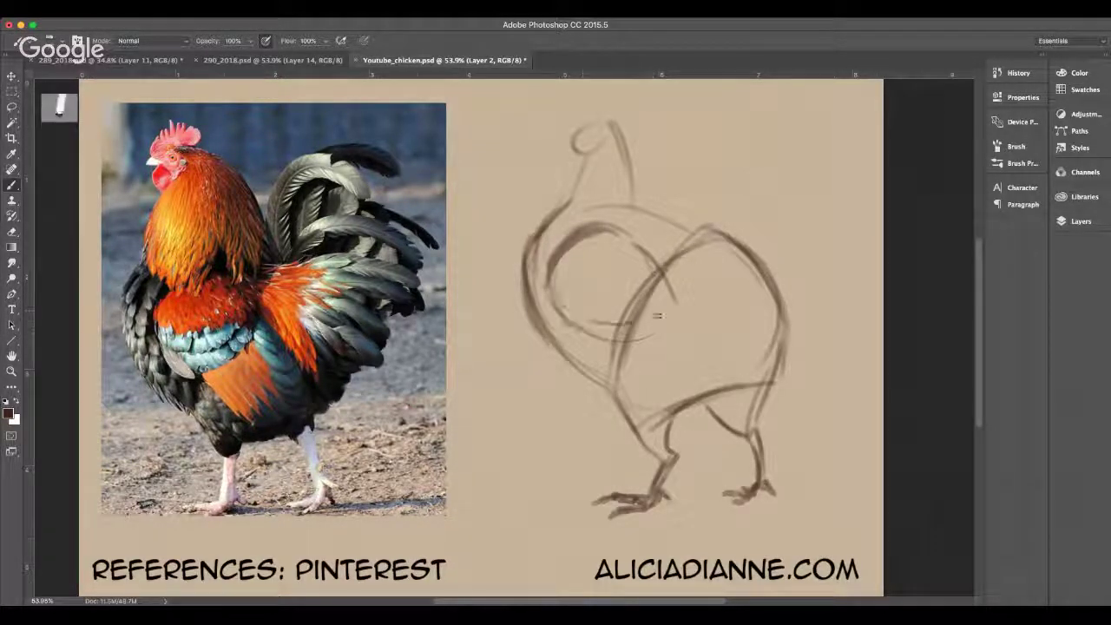
{"action": "left_click_drag", "start_coordinate": [657, 317], "coordinate": [666, 314]}
{"action": "mouse_move", "coordinate": [580, 323]}
{"action": "left_mouse_down"}
{"action": "mouse_move", "coordinate": [622, 365]}
{"action": "mouse_move", "coordinate": [650, 372]}
{"action": "left_mouse_up"}
{"action": "left_click_drag", "start_coordinate": [669, 316], "coordinate": [693, 356]}
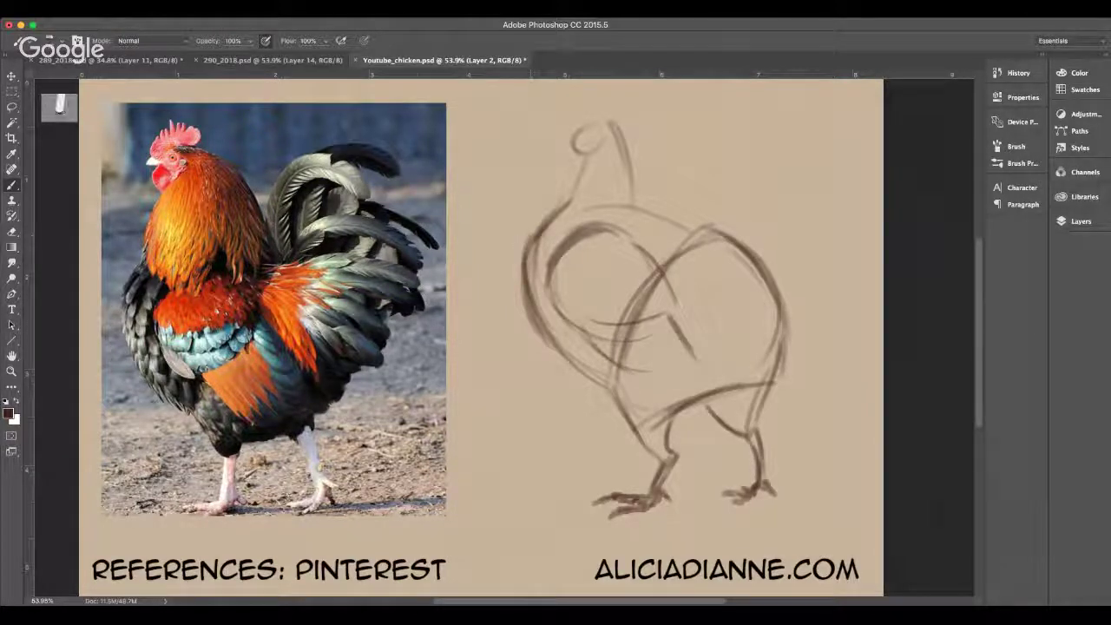
- Reinforce the head and front neck outline, and draw the rooster's eye and pointed beak
{"action": "mouse_move", "coordinate": [578, 129]}
{"action": "left_mouse_down"}
{"action": "mouse_move", "coordinate": [602, 139]}
{"action": "mouse_move", "coordinate": [587, 121]}
{"action": "mouse_move", "coordinate": [603, 121]}
{"action": "mouse_move", "coordinate": [633, 174]}
{"action": "left_mouse_up"}
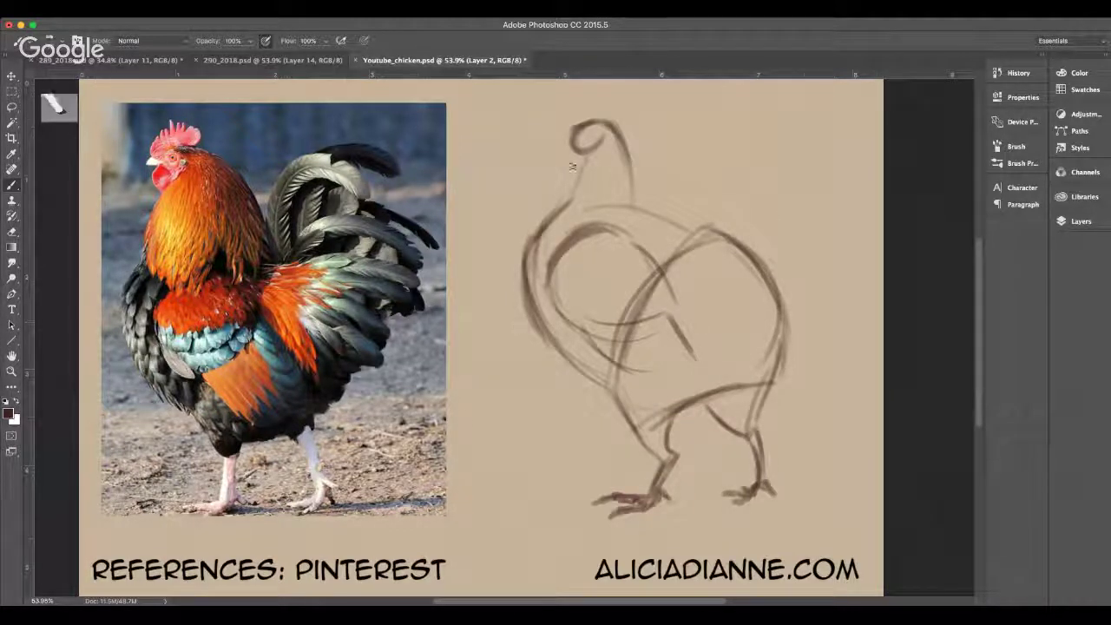
{"action": "left_click_drag", "start_coordinate": [572, 141], "coordinate": [583, 163]}
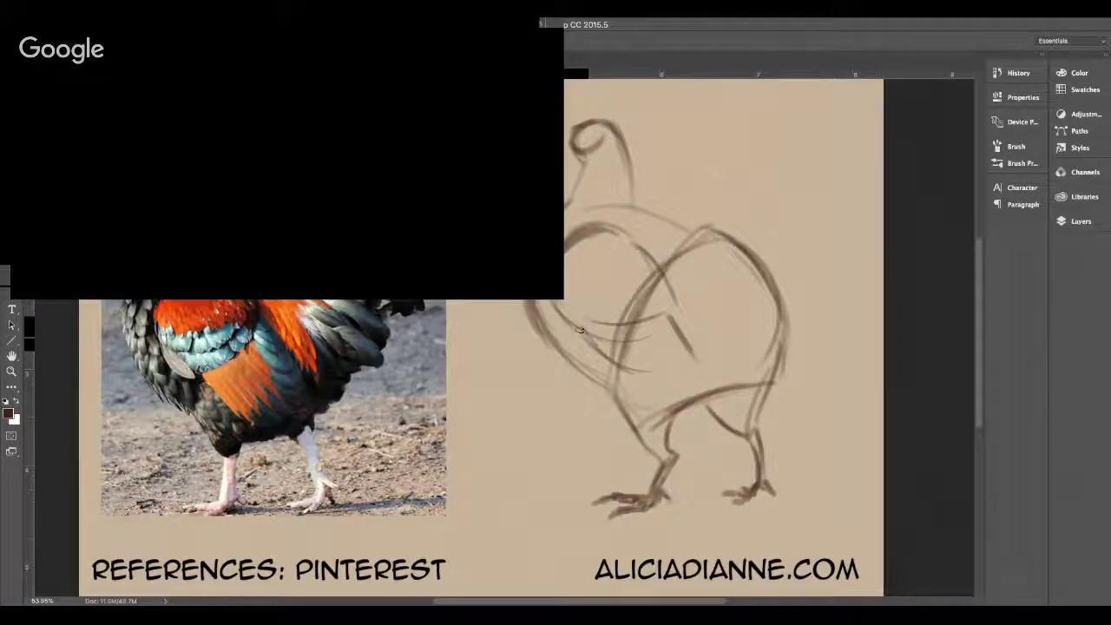
{"action": "left_click_drag", "start_coordinate": [580, 162], "coordinate": [558, 216]}
{"action": "left_click_drag", "start_coordinate": [581, 161], "coordinate": [550, 219]}
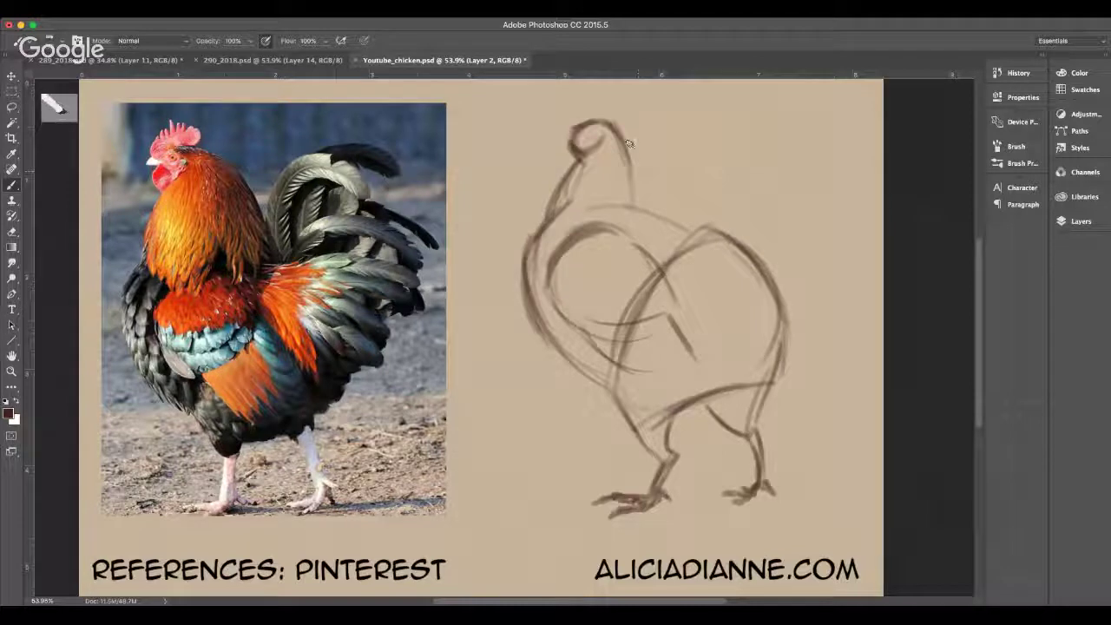
{"action": "mouse_move", "coordinate": [575, 130]}
{"action": "left_mouse_down"}
{"action": "mouse_move", "coordinate": [562, 133]}
{"action": "mouse_move", "coordinate": [604, 120]}
{"action": "mouse_move", "coordinate": [546, 154]}
{"action": "mouse_move", "coordinate": [594, 142]}
{"action": "mouse_move", "coordinate": [586, 133]}
{"action": "left_mouse_up"}
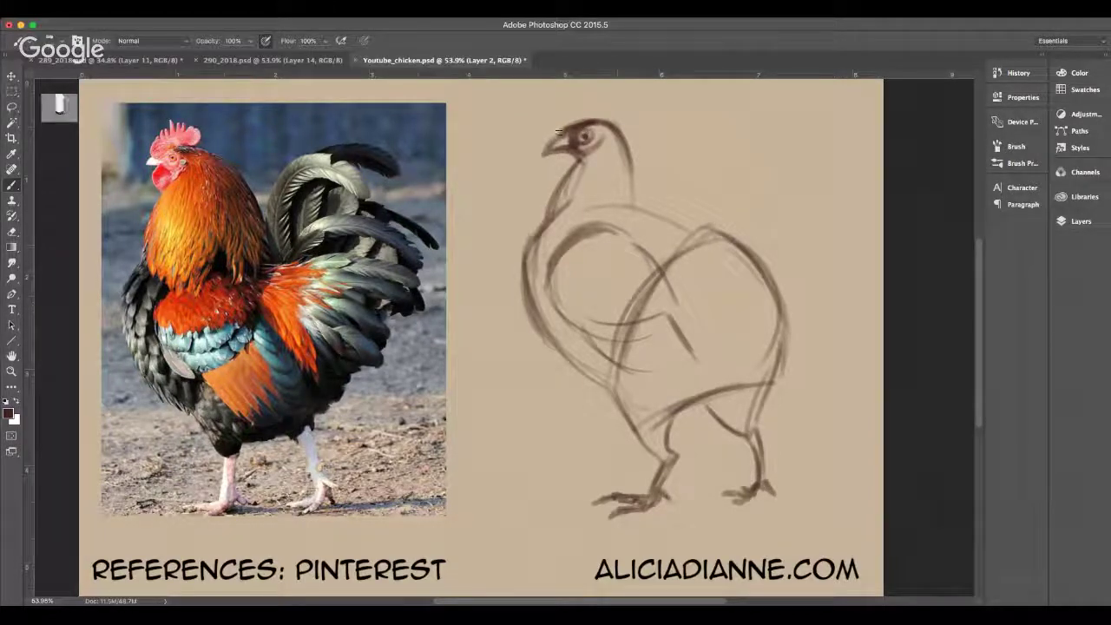
- Sketch the pointed comb over the head and the wattle hanging beneath the beak
{"action": "mouse_move", "coordinate": [562, 111]}
{"action": "left_mouse_down"}
{"action": "mouse_move", "coordinate": [586, 101]}
{"action": "mouse_move", "coordinate": [620, 111]}
{"action": "left_mouse_up"}
{"action": "mouse_move", "coordinate": [565, 156]}
{"action": "left_mouse_down"}
{"action": "mouse_move", "coordinate": [557, 177]}
{"action": "mouse_move", "coordinate": [567, 182]}
{"action": "left_mouse_up"}
{"action": "left_click_drag", "start_coordinate": [608, 93], "coordinate": [630, 136]}
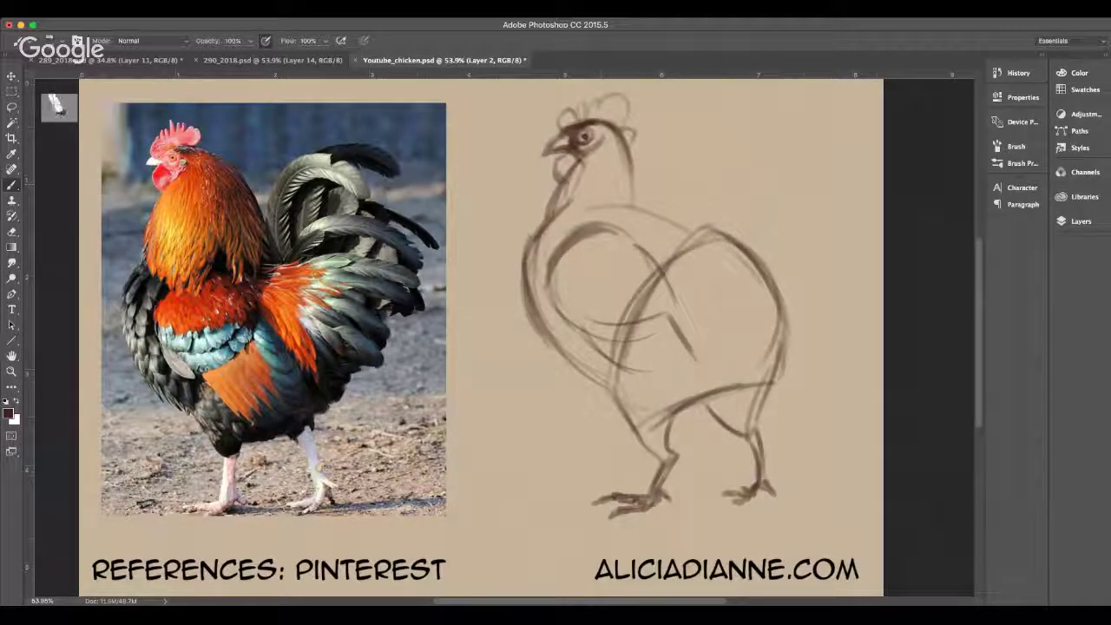
{"action": "mouse_move", "coordinate": [587, 108]}
{"action": "left_mouse_down"}
{"action": "mouse_move", "coordinate": [588, 91]}
{"action": "mouse_move", "coordinate": [597, 107]}
{"action": "left_mouse_up"}
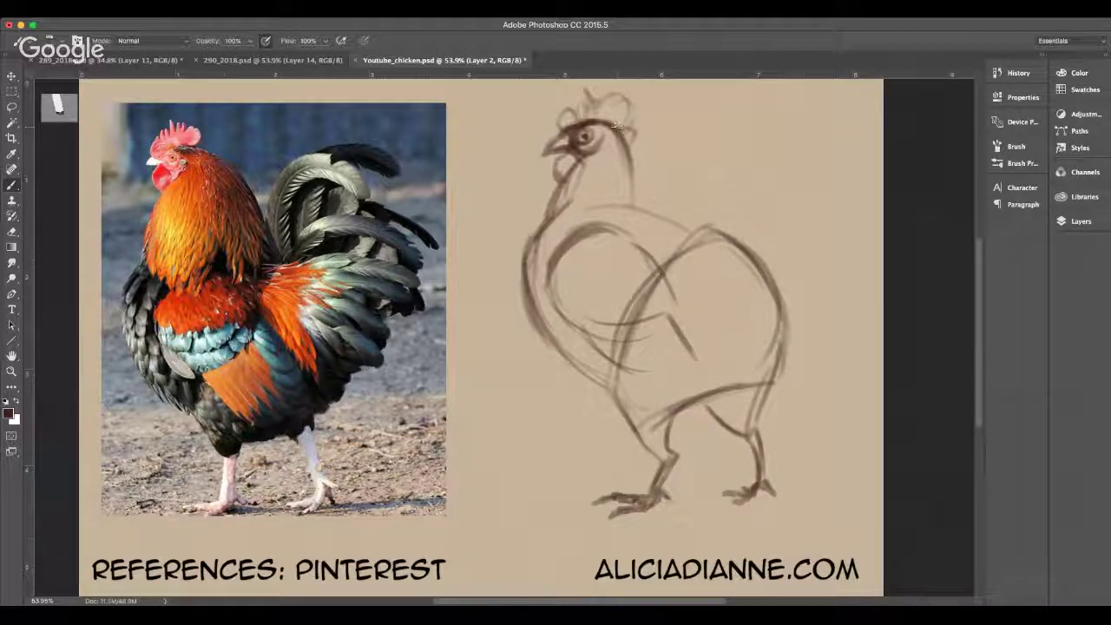
- Widen the nape line down to the back and draw the large arching top tail feather with its drooping tip
{"action": "mouse_move", "coordinate": [617, 126]}
{"action": "left_mouse_down"}
{"action": "mouse_move", "coordinate": [649, 172]}
{"action": "mouse_move", "coordinate": [644, 199]}
{"action": "left_mouse_up"}
{"action": "mouse_move", "coordinate": [629, 146]}
{"action": "left_mouse_down"}
{"action": "mouse_move", "coordinate": [655, 207]}
{"action": "mouse_move", "coordinate": [686, 143]}
{"action": "left_mouse_up"}
{"action": "mouse_move", "coordinate": [664, 217]}
{"action": "left_mouse_down"}
{"action": "mouse_move", "coordinate": [682, 152]}
{"action": "mouse_move", "coordinate": [764, 120]}
{"action": "left_mouse_up"}
{"action": "mouse_move", "coordinate": [673, 165]}
{"action": "left_mouse_down"}
{"action": "mouse_move", "coordinate": [770, 123]}
{"action": "mouse_move", "coordinate": [797, 159]}
{"action": "left_mouse_up"}
{"action": "left_click_drag", "start_coordinate": [688, 233], "coordinate": [708, 156]}
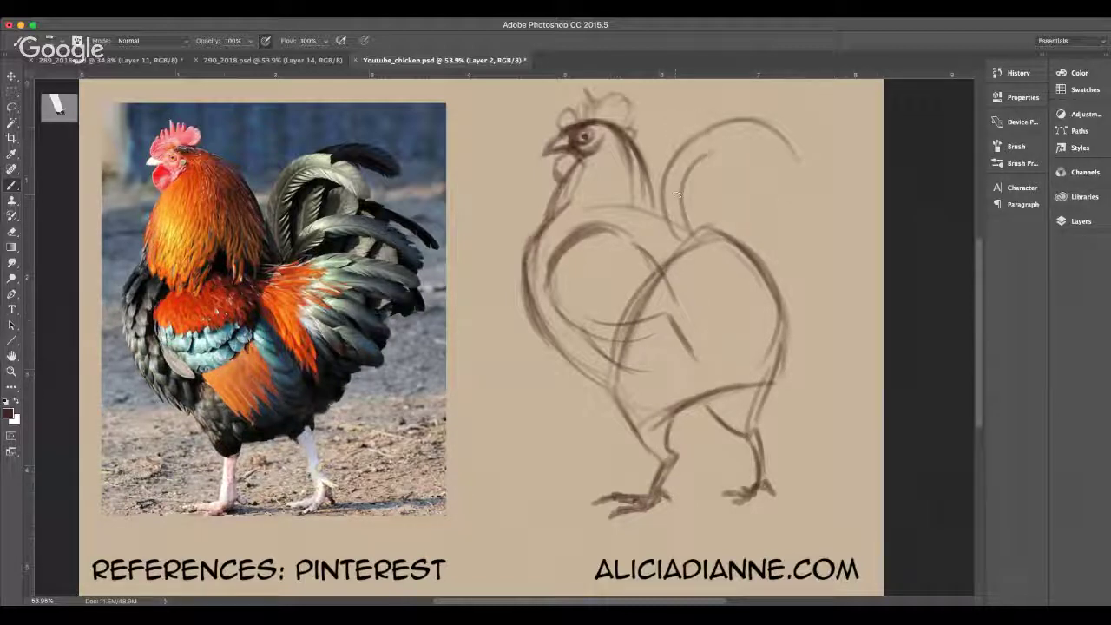
{"action": "mouse_move", "coordinate": [681, 193]}
{"action": "left_mouse_down"}
{"action": "mouse_move", "coordinate": [764, 151]}
{"action": "mouse_move", "coordinate": [788, 189]}
{"action": "left_mouse_up"}
{"action": "mouse_move", "coordinate": [788, 148]}
{"action": "left_mouse_down"}
{"action": "mouse_move", "coordinate": [793, 195]}
{"action": "mouse_move", "coordinate": [787, 170]}
{"action": "left_mouse_up"}
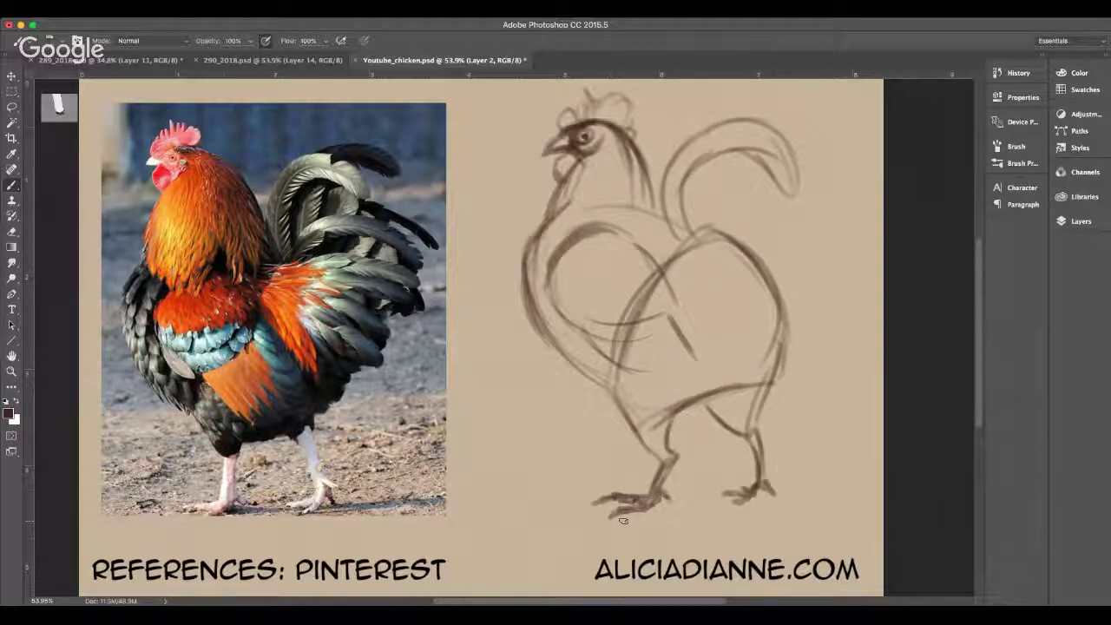
- Fill in curved tail feathers beneath the top plume and add drooping saddle feathers over the hindquarters
{"action": "mouse_move", "coordinate": [694, 246]}
{"action": "left_mouse_down"}
{"action": "mouse_move", "coordinate": [701, 199]}
{"action": "mouse_move", "coordinate": [730, 205]}
{"action": "left_mouse_up"}
{"action": "left_click_drag", "start_coordinate": [691, 222], "coordinate": [754, 171]}
{"action": "mouse_move", "coordinate": [696, 220]}
{"action": "left_mouse_down"}
{"action": "mouse_move", "coordinate": [792, 180]}
{"action": "mouse_move", "coordinate": [787, 275]}
{"action": "left_mouse_up"}
{"action": "left_click", "coordinate": [772, 296]}
{"action": "left_click_drag", "start_coordinate": [798, 197], "coordinate": [789, 250]}
{"action": "mouse_move", "coordinate": [675, 262]}
{"action": "left_mouse_down"}
{"action": "mouse_move", "coordinate": [698, 324]}
{"action": "mouse_move", "coordinate": [718, 338]}
{"action": "mouse_move", "coordinate": [704, 304]}
{"action": "mouse_move", "coordinate": [738, 330]}
{"action": "left_mouse_up"}
{"action": "mouse_move", "coordinate": [690, 245]}
{"action": "left_mouse_down"}
{"action": "mouse_move", "coordinate": [764, 290]}
{"action": "mouse_move", "coordinate": [759, 242]}
{"action": "left_mouse_up"}
{"action": "left_click_drag", "start_coordinate": [718, 211], "coordinate": [781, 261]}
{"action": "left_click_drag", "start_coordinate": [721, 189], "coordinate": [780, 252]}
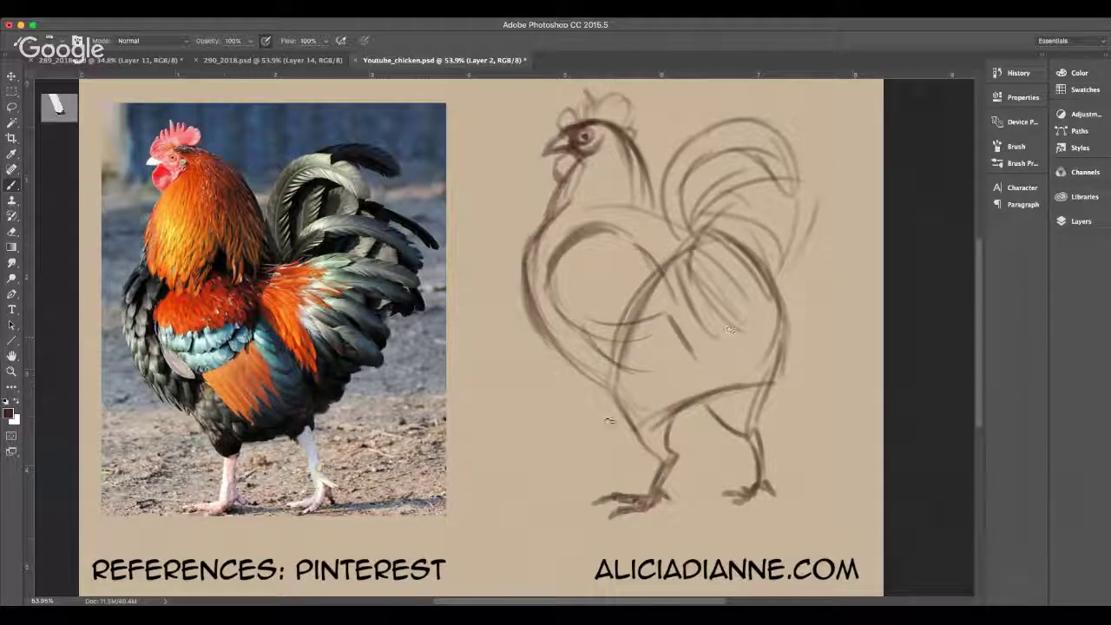
- Add the outer tail feathers behind the body, layering strokes down the rear edge to the thigh
{"action": "left_click_drag", "start_coordinate": [832, 185], "coordinate": [832, 276]}
{"action": "mouse_move", "coordinate": [817, 221]}
{"action": "left_mouse_down"}
{"action": "mouse_move", "coordinate": [803, 316]}
{"action": "mouse_move", "coordinate": [808, 259]}
{"action": "mouse_move", "coordinate": [790, 326]}
{"action": "left_mouse_up"}
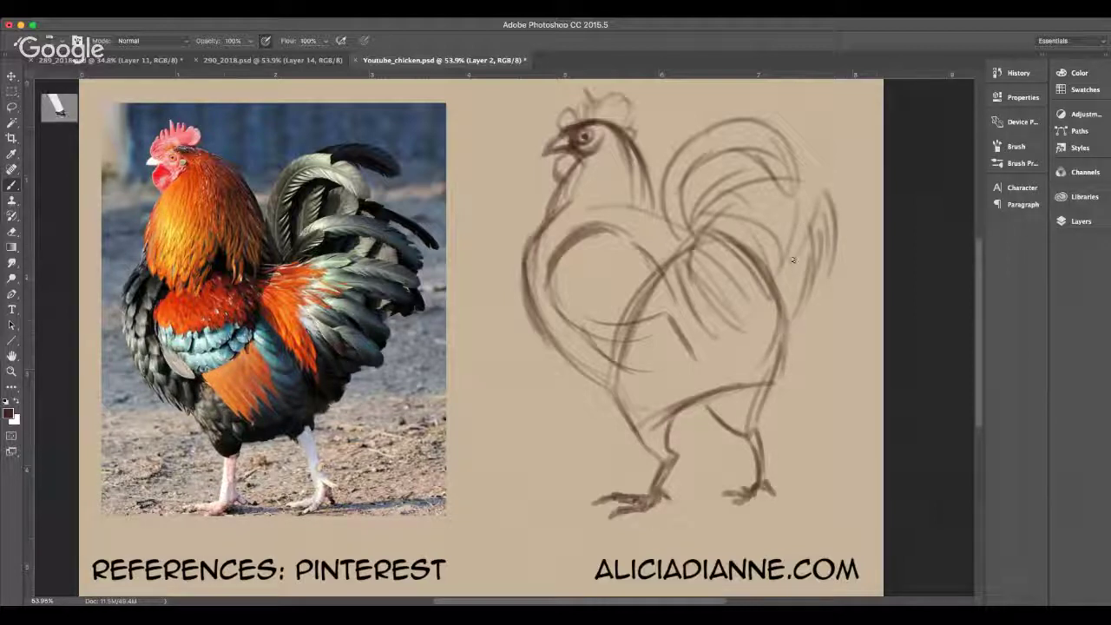
{"action": "mouse_move", "coordinate": [797, 258]}
{"action": "left_mouse_down"}
{"action": "mouse_move", "coordinate": [772, 351]}
{"action": "mouse_move", "coordinate": [754, 366]}
{"action": "left_mouse_up"}
{"action": "left_click_drag", "start_coordinate": [780, 311], "coordinate": [705, 403]}
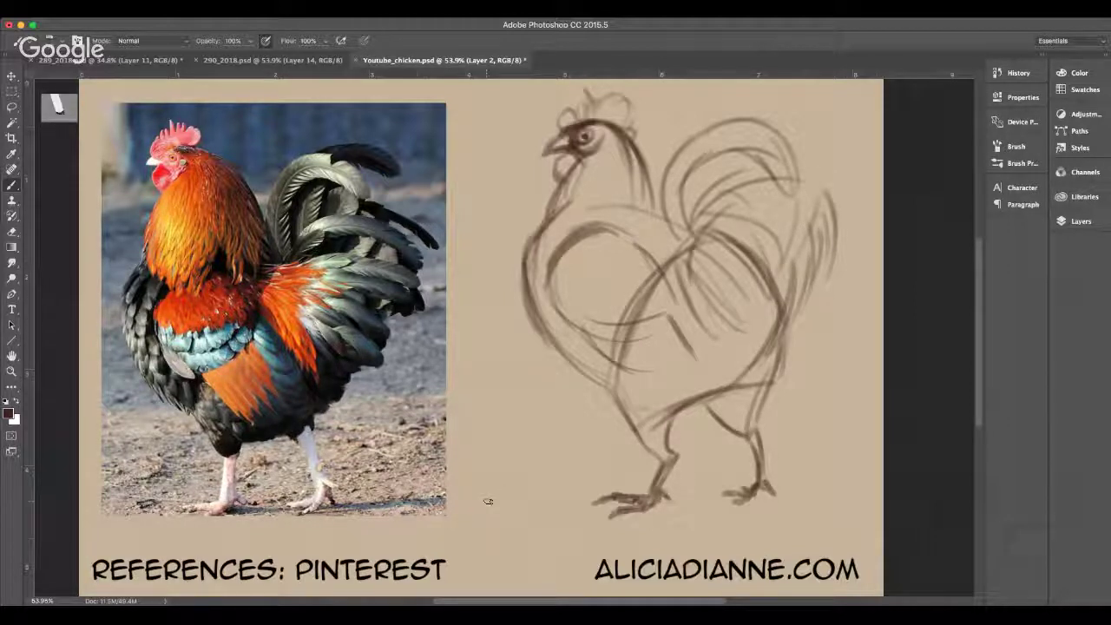
{"action": "left_click_drag", "start_coordinate": [814, 296], "coordinate": [780, 373]}
{"action": "left_click_drag", "start_coordinate": [803, 331], "coordinate": [781, 374]}
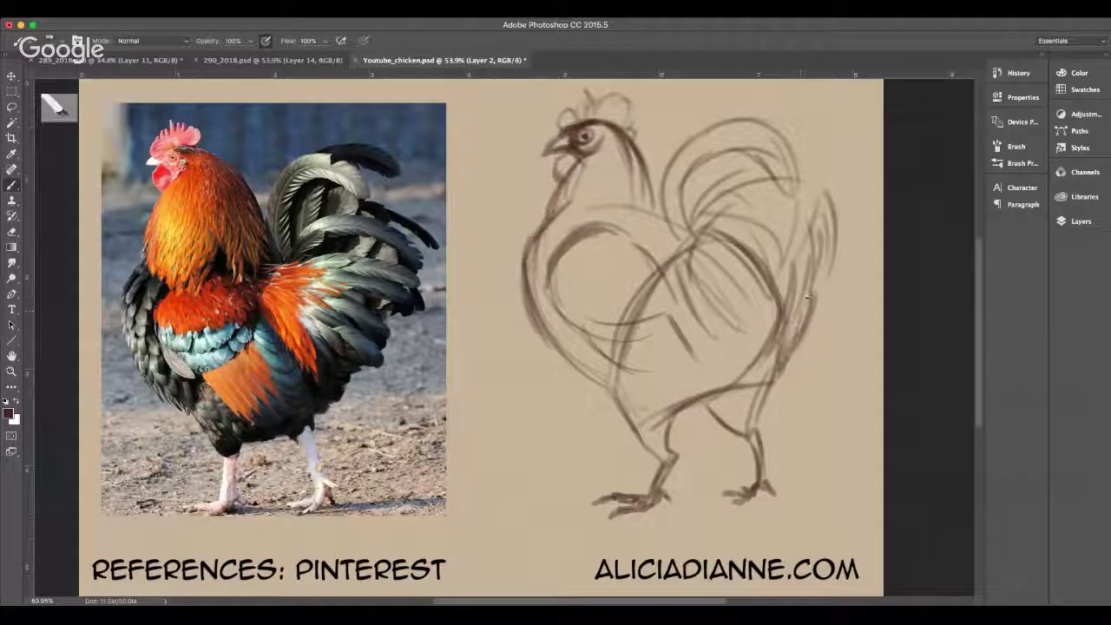
{"action": "left_click_drag", "start_coordinate": [811, 295], "coordinate": [764, 385]}
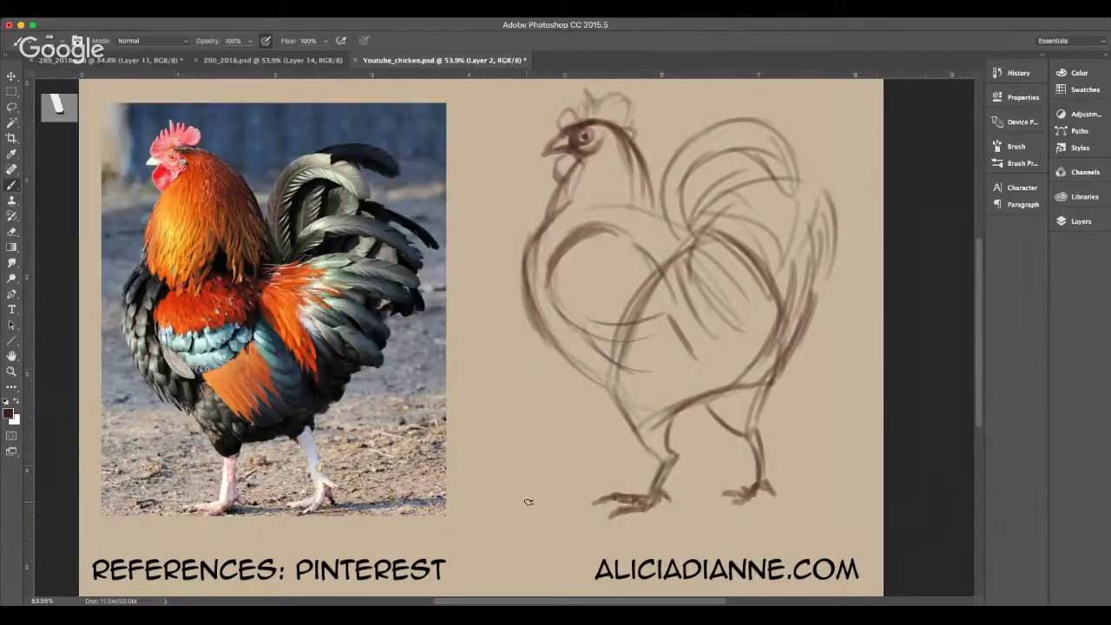
- Add small overlapping feather marks at the base of the neck and the upper breast
{"action": "left_click_drag", "start_coordinate": [553, 270], "coordinate": [562, 307]}
{"action": "mouse_move", "coordinate": [564, 211]}
{"action": "left_mouse_down"}
{"action": "mouse_move", "coordinate": [529, 240]}
{"action": "mouse_move", "coordinate": [547, 252]}
{"action": "left_mouse_up"}
{"action": "mouse_move", "coordinate": [529, 254]}
{"action": "left_mouse_down"}
{"action": "mouse_move", "coordinate": [531, 273]}
{"action": "mouse_move", "coordinate": [547, 274]}
{"action": "left_mouse_up"}
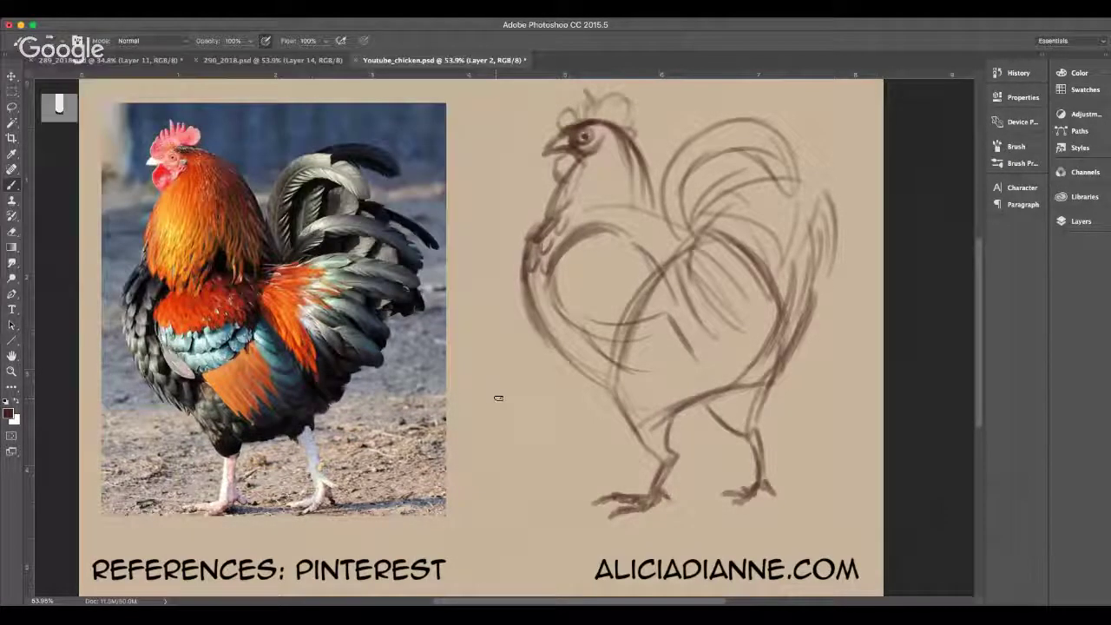
- Draw long hackle feather strokes down the neck from behind the eye and thicken the nape
{"action": "left_click_drag", "start_coordinate": [586, 165], "coordinate": [570, 216]}
{"action": "left_click_drag", "start_coordinate": [599, 147], "coordinate": [565, 234]}
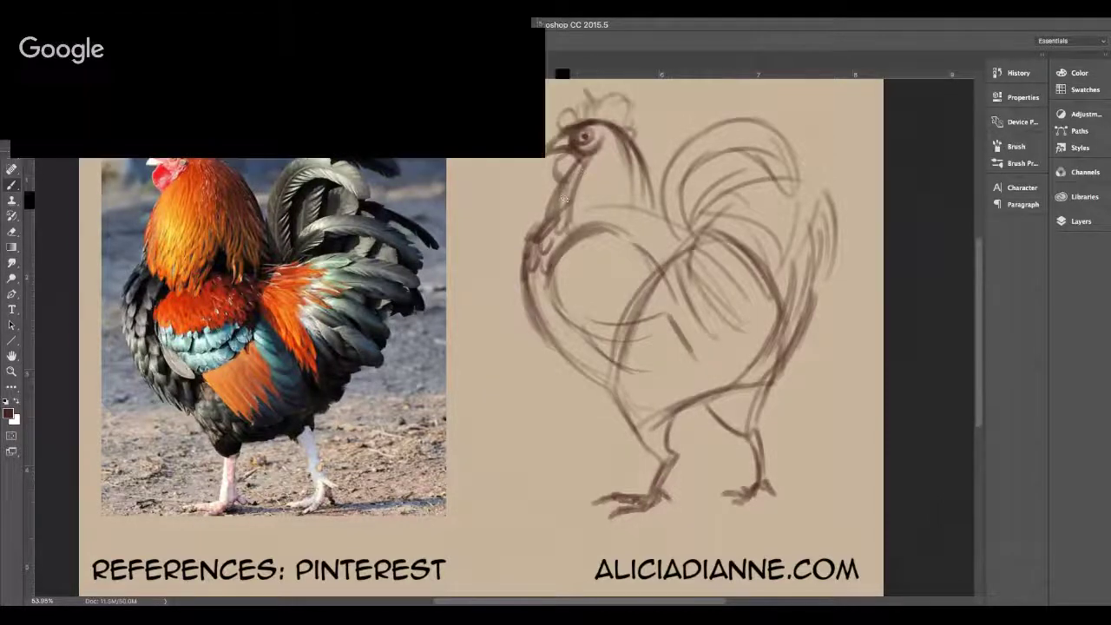
{"action": "left_click_drag", "start_coordinate": [589, 171], "coordinate": [587, 210]}
{"action": "mouse_move", "coordinate": [610, 146]}
{"action": "left_mouse_down"}
{"action": "mouse_move", "coordinate": [603, 206]}
{"action": "mouse_move", "coordinate": [615, 178]}
{"action": "left_mouse_up"}
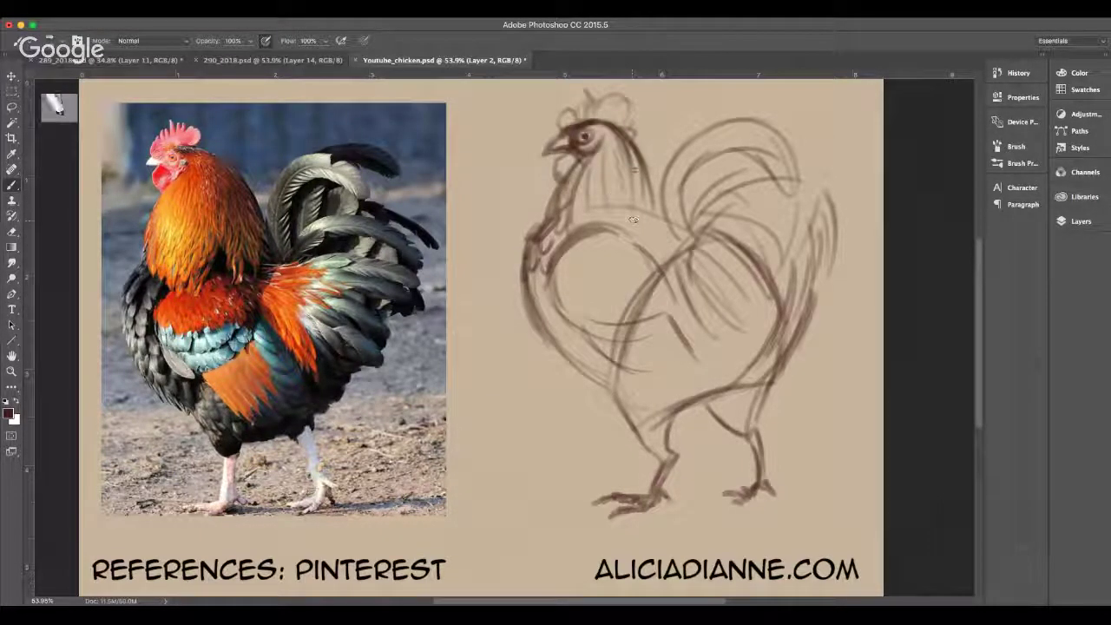
{"action": "mouse_move", "coordinate": [632, 135]}
{"action": "left_mouse_down"}
{"action": "mouse_move", "coordinate": [664, 217]}
{"action": "mouse_move", "coordinate": [654, 200]}
{"action": "left_mouse_up"}
{"action": "mouse_move", "coordinate": [636, 158]}
{"action": "left_mouse_down"}
{"action": "mouse_move", "coordinate": [643, 203]}
{"action": "mouse_move", "coordinate": [632, 180]}
{"action": "mouse_move", "coordinate": [621, 221]}
{"action": "left_mouse_up"}
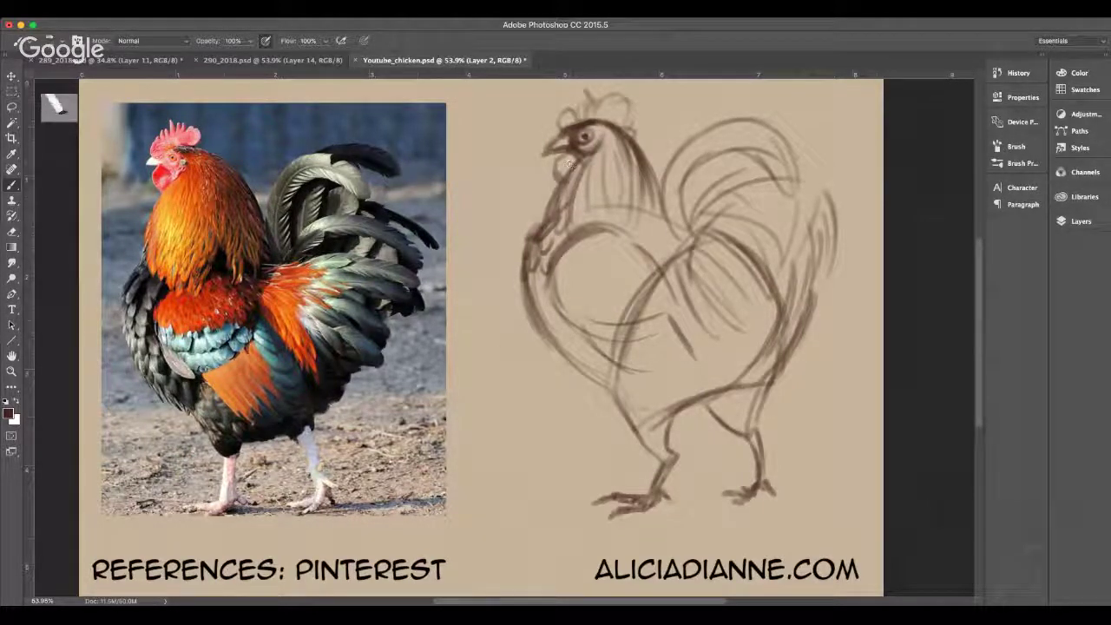
- Darken the rooster's comb and head outline, and reinforce the outermost tail feathers down the rear edge
{"action": "mouse_move", "coordinate": [568, 146]}
{"action": "left_mouse_down"}
{"action": "mouse_move", "coordinate": [544, 153]}
{"action": "mouse_move", "coordinate": [590, 139]}
{"action": "mouse_move", "coordinate": [562, 148]}
{"action": "mouse_move", "coordinate": [566, 118]}
{"action": "mouse_move", "coordinate": [614, 94]}
{"action": "mouse_move", "coordinate": [660, 223]}
{"action": "left_mouse_up"}
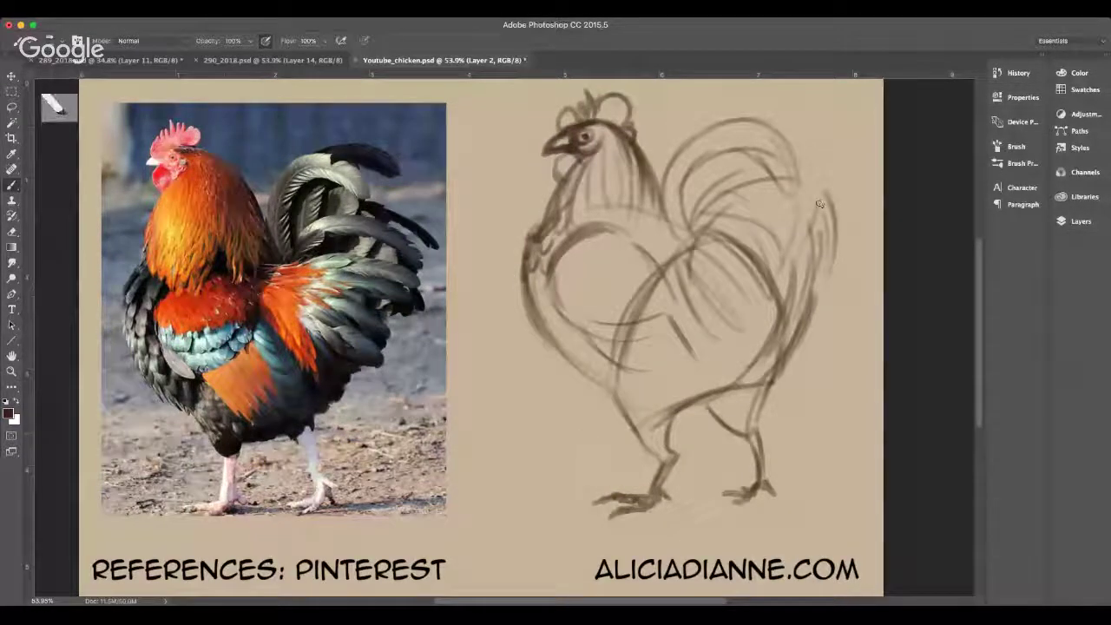
{"action": "mouse_move", "coordinate": [821, 191]}
{"action": "left_mouse_down"}
{"action": "mouse_move", "coordinate": [833, 248]}
{"action": "mouse_move", "coordinate": [822, 286]}
{"action": "left_mouse_up"}
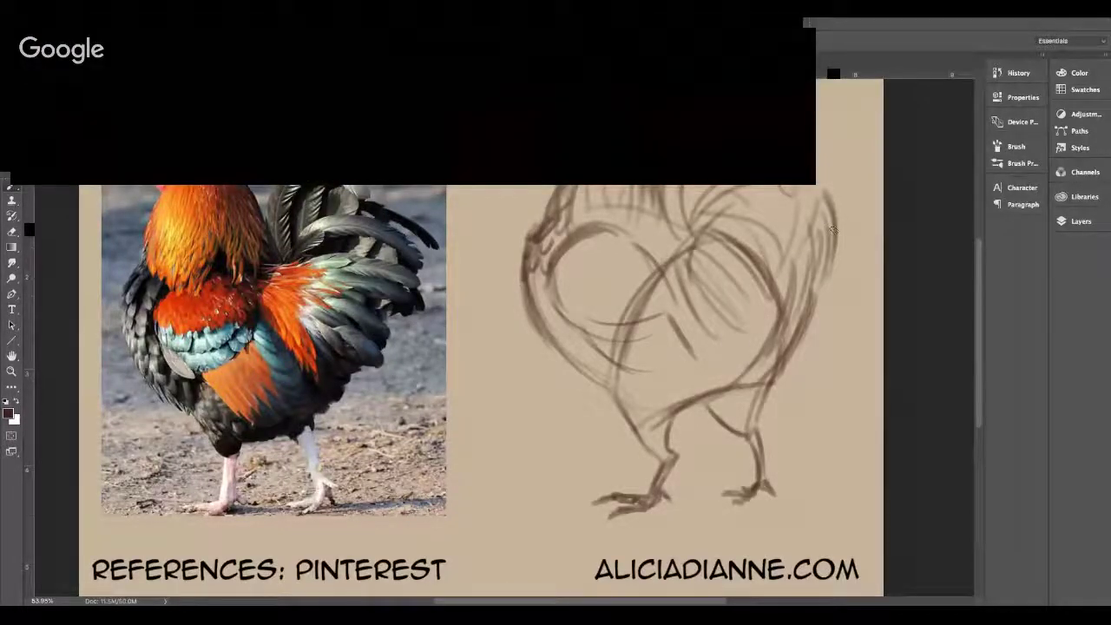
{"action": "left_click_drag", "start_coordinate": [833, 231], "coordinate": [818, 301]}
{"action": "left_click_drag", "start_coordinate": [830, 233], "coordinate": [802, 322]}
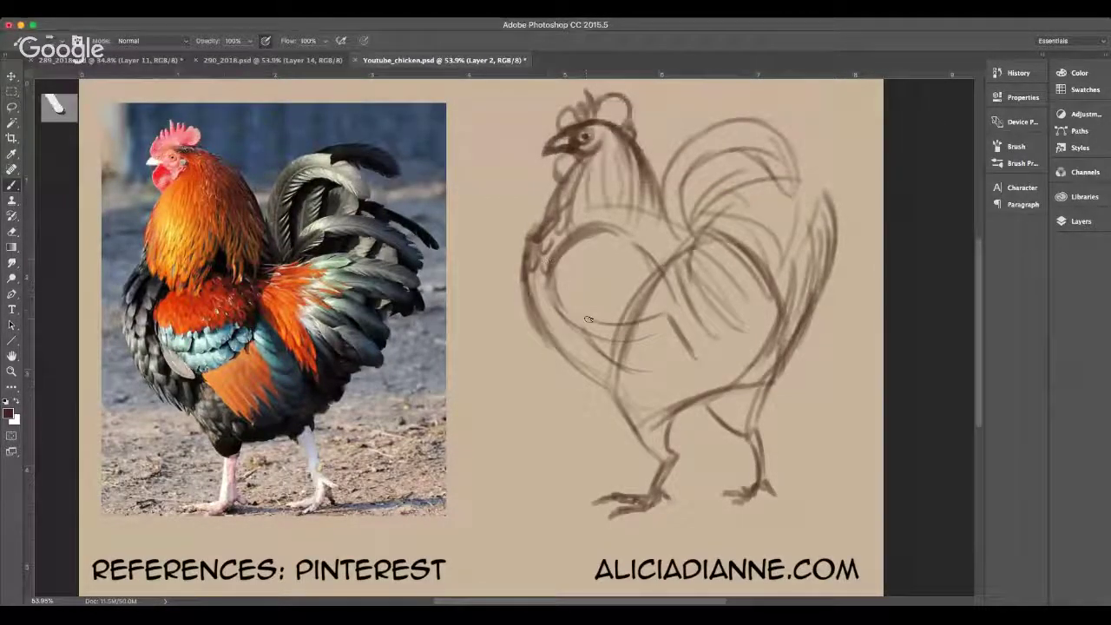
- Strengthen the wing's upper contour and layer more long hackle feathers down the front, middle and back of the neck
{"action": "mouse_move", "coordinate": [550, 267]}
{"action": "left_mouse_down"}
{"action": "mouse_move", "coordinate": [581, 233]}
{"action": "mouse_move", "coordinate": [614, 227]}
{"action": "mouse_move", "coordinate": [648, 252]}
{"action": "left_mouse_up"}
{"action": "left_click_drag", "start_coordinate": [579, 162], "coordinate": [559, 211]}
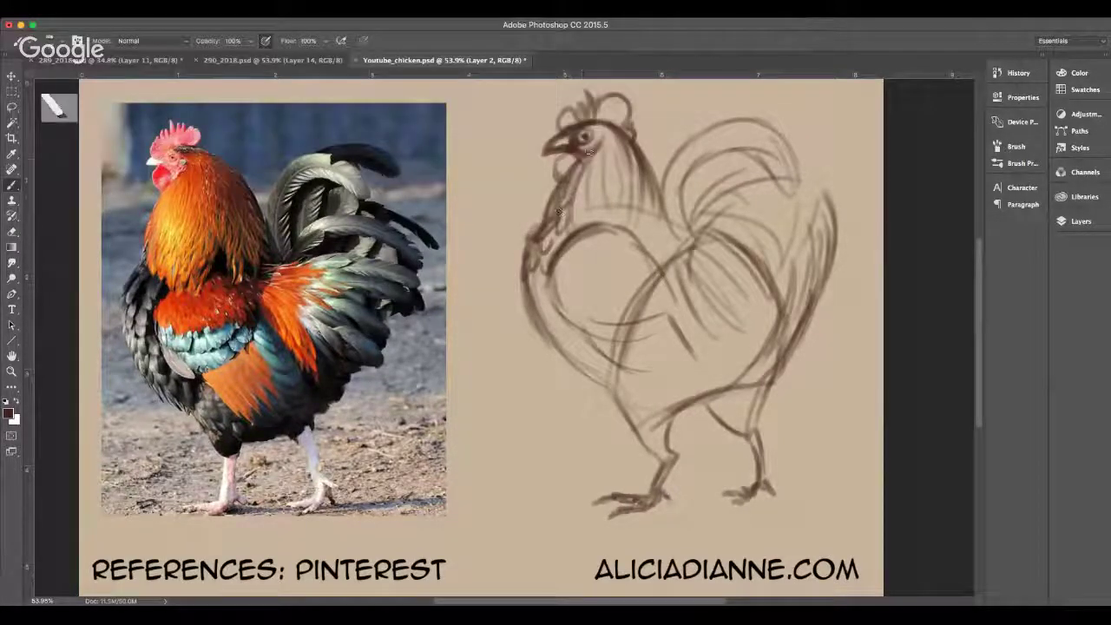
{"action": "mouse_move", "coordinate": [591, 151]}
{"action": "left_mouse_down"}
{"action": "mouse_move", "coordinate": [573, 225]}
{"action": "mouse_move", "coordinate": [591, 222]}
{"action": "left_mouse_up"}
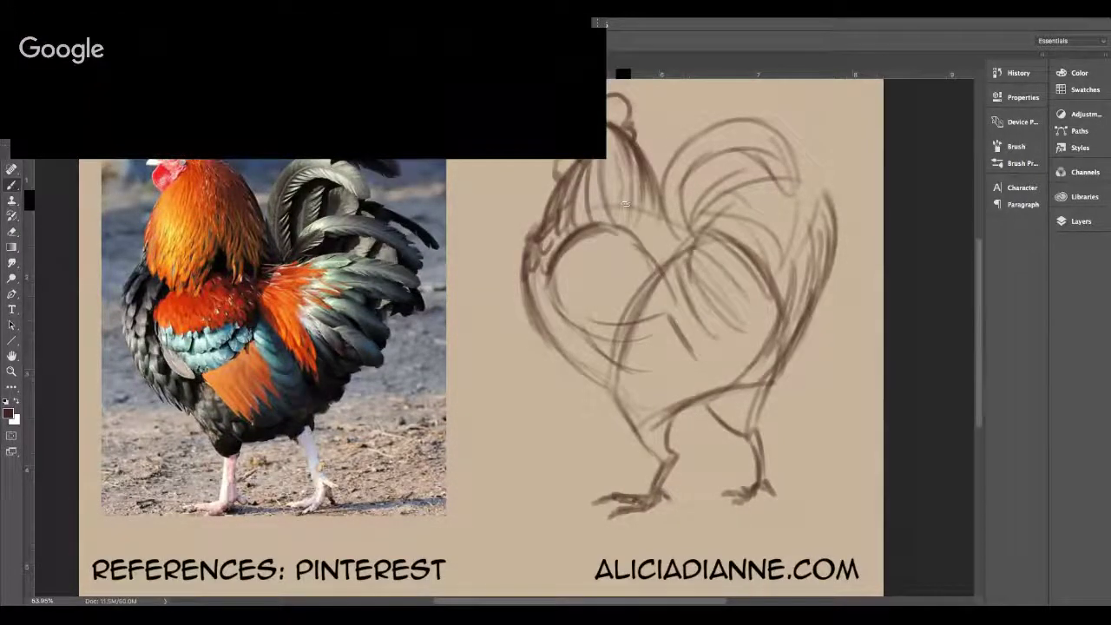
{"action": "left_click_drag", "start_coordinate": [617, 144], "coordinate": [642, 205]}
{"action": "mouse_move", "coordinate": [618, 129]}
{"action": "left_mouse_down"}
{"action": "mouse_move", "coordinate": [653, 183]}
{"action": "mouse_move", "coordinate": [608, 327]}
{"action": "mouse_move", "coordinate": [656, 244]}
{"action": "left_mouse_up"}
{"action": "left_click_drag", "start_coordinate": [655, 196], "coordinate": [665, 229]}
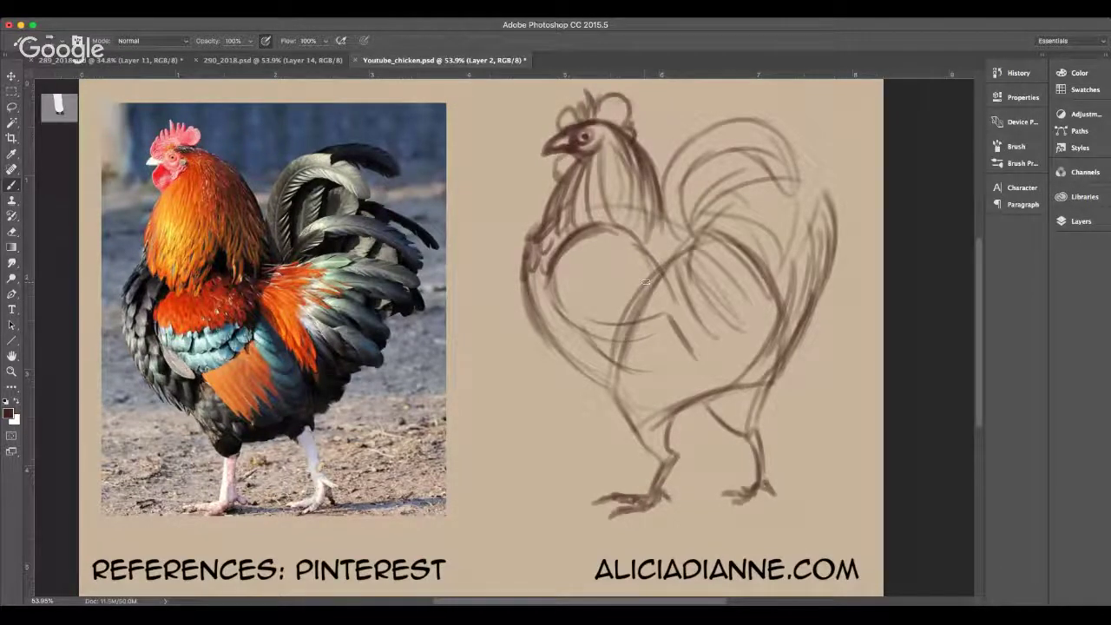
- Fill the upper wing with curved downward feather strokes following its rounded form
{"action": "left_click_drag", "start_coordinate": [564, 245], "coordinate": [575, 304]}
{"action": "mouse_move", "coordinate": [600, 241]}
{"action": "left_mouse_down"}
{"action": "mouse_move", "coordinate": [615, 290]}
{"action": "mouse_move", "coordinate": [634, 278]}
{"action": "mouse_move", "coordinate": [658, 292]}
{"action": "left_mouse_up"}
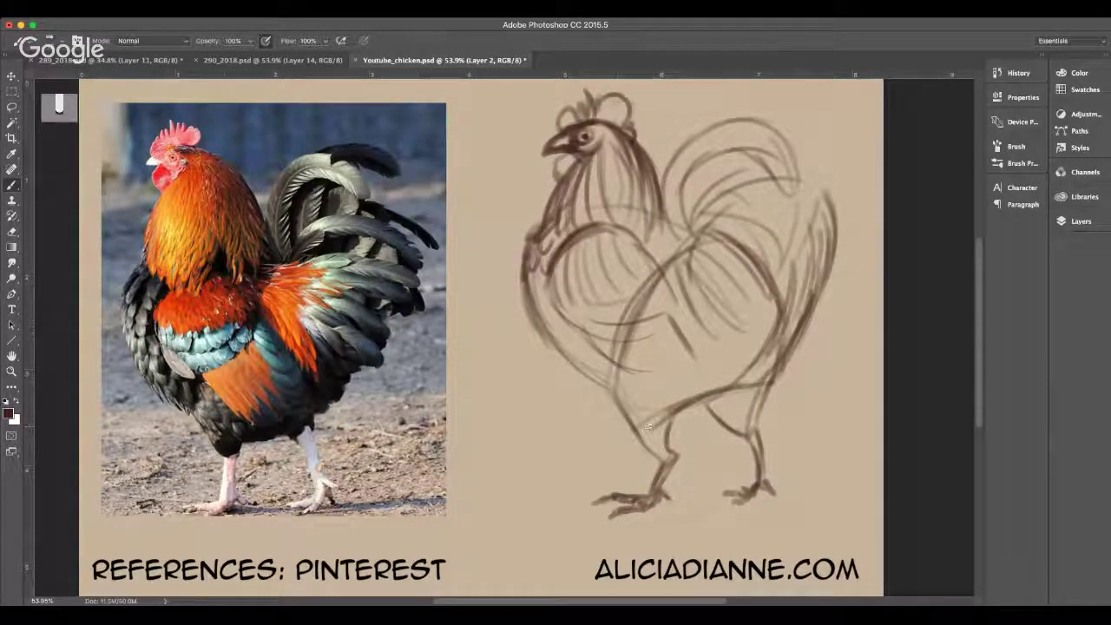
{"action": "left_click_drag", "start_coordinate": [557, 285], "coordinate": [580, 331]}
{"action": "left_click_drag", "start_coordinate": [585, 306], "coordinate": [609, 325]}
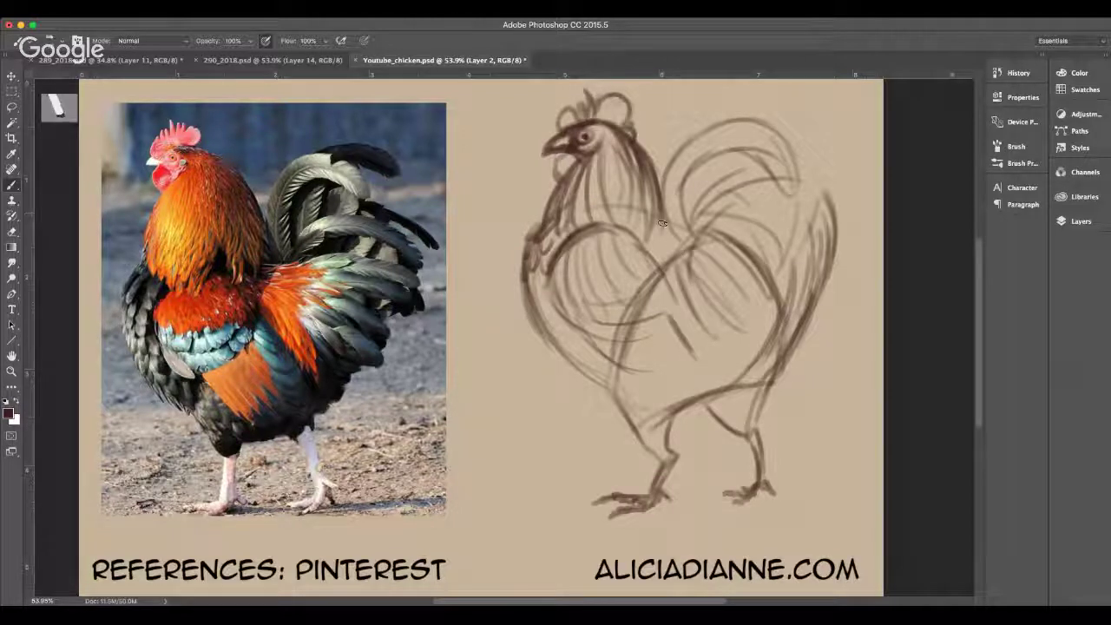
- Switch to the brown rooster reference with an empty sketch layer and rough in the head, neck and breast curves
{"action": "left_click", "coordinate": [1077, 221]}
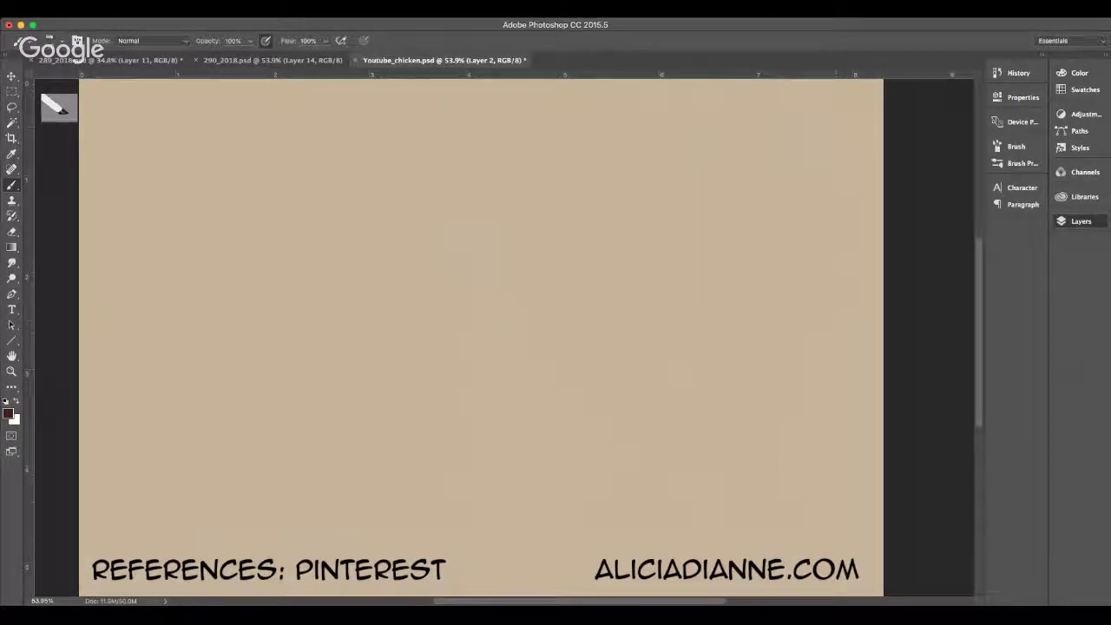
{"action": "key", "text": "ctrl+v"}
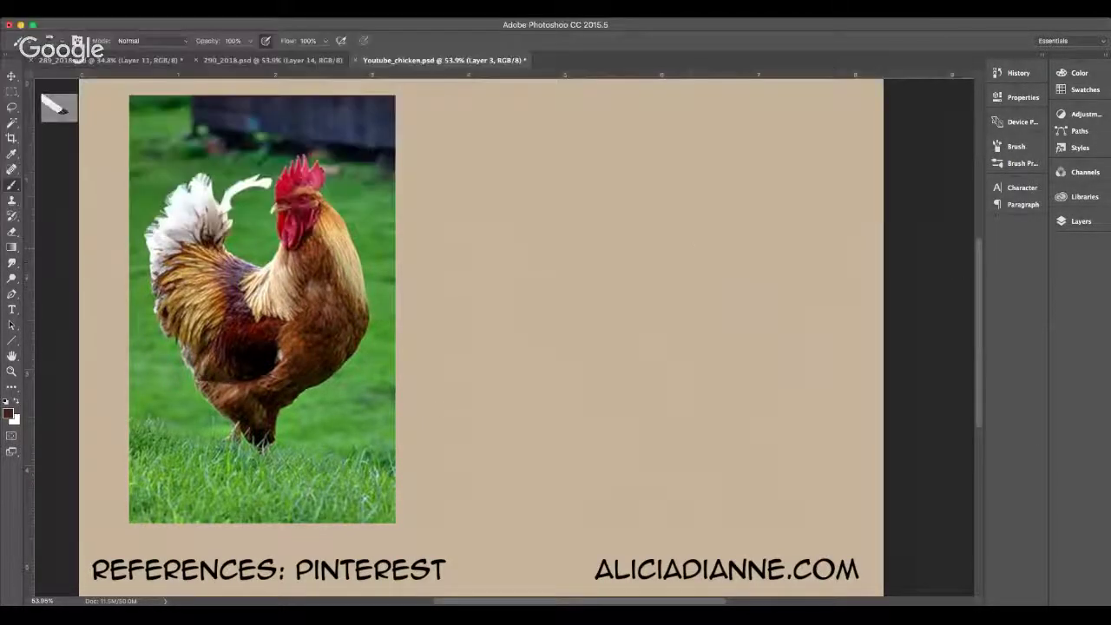
{"action": "mouse_move", "coordinate": [676, 178]}
{"action": "left_mouse_down"}
{"action": "mouse_move", "coordinate": [720, 249]}
{"action": "mouse_move", "coordinate": [727, 305]}
{"action": "mouse_move", "coordinate": [711, 361]}
{"action": "left_mouse_up"}
{"action": "mouse_move", "coordinate": [647, 181]}
{"action": "left_mouse_down"}
{"action": "mouse_move", "coordinate": [635, 217]}
{"action": "mouse_move", "coordinate": [636, 203]}
{"action": "left_mouse_up"}
{"action": "left_click_drag", "start_coordinate": [721, 238], "coordinate": [710, 356]}
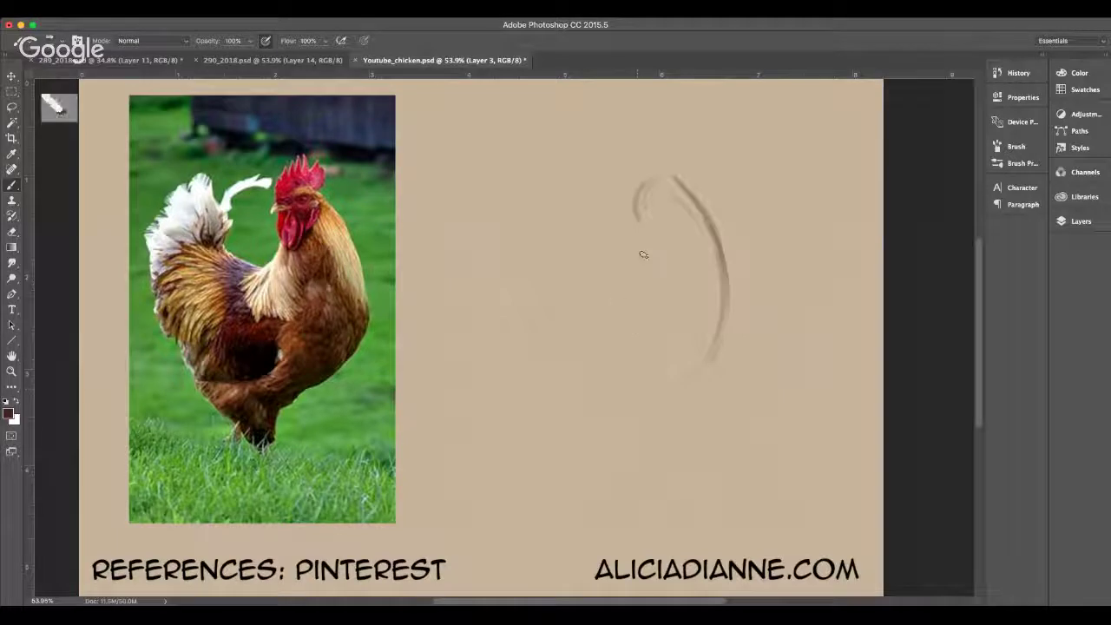
{"action": "left_click_drag", "start_coordinate": [621, 273], "coordinate": [642, 364]}
{"action": "left_click_drag", "start_coordinate": [615, 309], "coordinate": [651, 373]}
{"action": "mouse_move", "coordinate": [627, 269]}
{"action": "left_mouse_down"}
{"action": "mouse_move", "coordinate": [645, 217]}
{"action": "mouse_move", "coordinate": [636, 173]}
{"action": "mouse_move", "coordinate": [684, 187]}
{"action": "mouse_move", "coordinate": [703, 358]}
{"action": "left_mouse_up"}
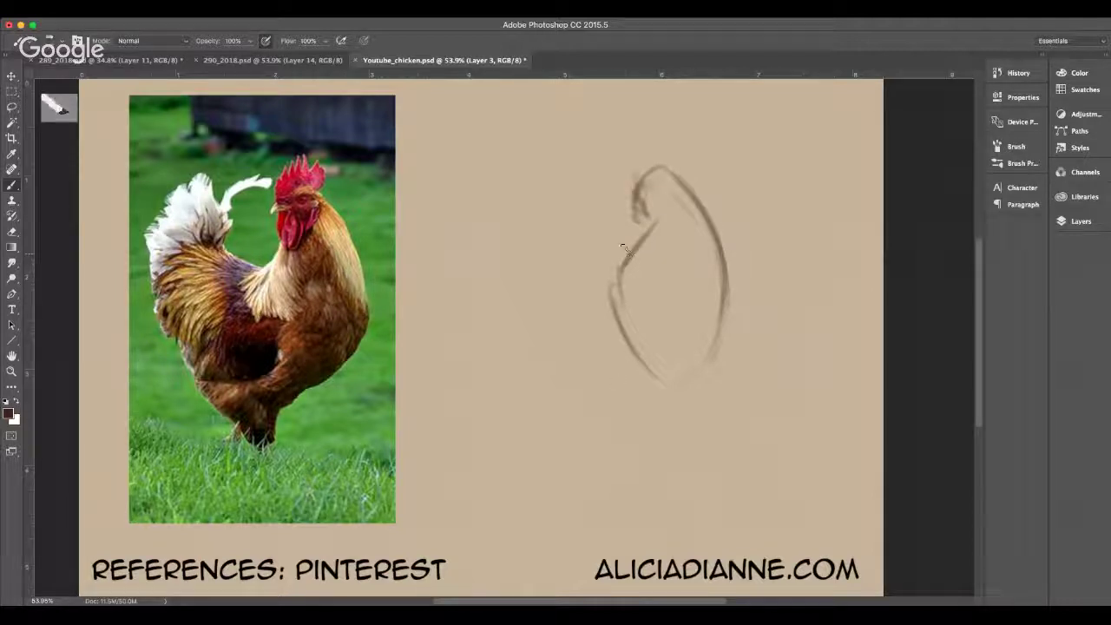
- Sketch the back line from the neck and build up the rounded rump curve with layered strokes
{"action": "mouse_move", "coordinate": [625, 249]}
{"action": "left_mouse_down"}
{"action": "mouse_move", "coordinate": [541, 243]}
{"action": "mouse_move", "coordinate": [540, 357]}
{"action": "left_mouse_up"}
{"action": "mouse_move", "coordinate": [526, 274]}
{"action": "left_mouse_down"}
{"action": "mouse_move", "coordinate": [538, 352]}
{"action": "mouse_move", "coordinate": [593, 405]}
{"action": "mouse_move", "coordinate": [581, 400]}
{"action": "left_mouse_up"}
{"action": "mouse_move", "coordinate": [543, 361]}
{"action": "left_mouse_down"}
{"action": "mouse_move", "coordinate": [608, 415]}
{"action": "mouse_move", "coordinate": [597, 410]}
{"action": "left_mouse_up"}
{"action": "left_click_drag", "start_coordinate": [545, 243], "coordinate": [523, 341]}
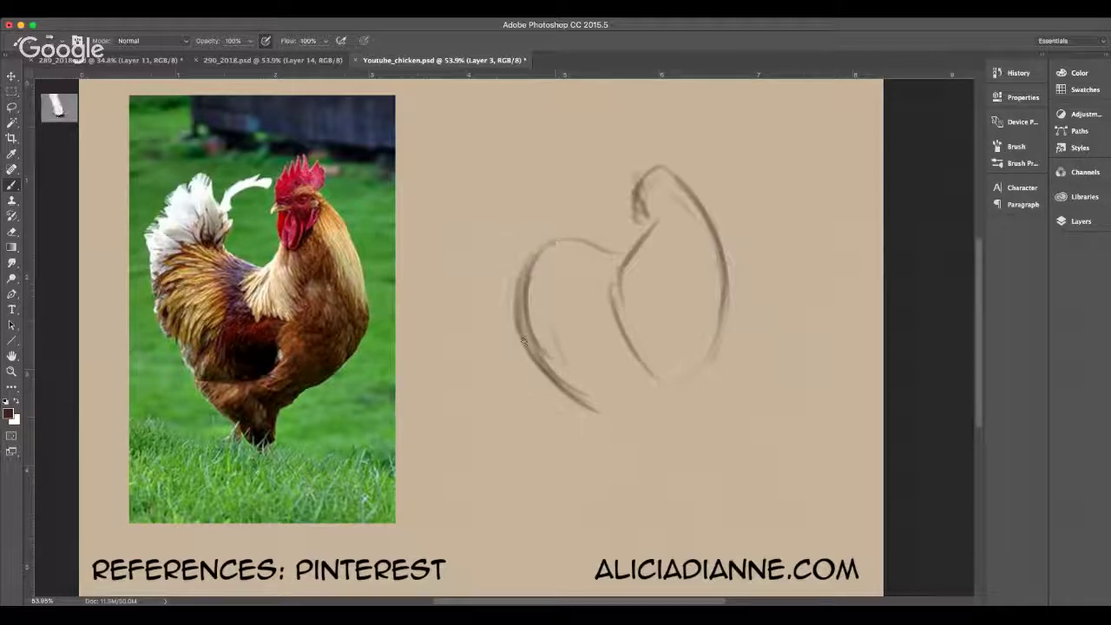
{"action": "mouse_move", "coordinate": [630, 253]}
{"action": "left_mouse_down"}
{"action": "mouse_move", "coordinate": [577, 239]}
{"action": "mouse_move", "coordinate": [518, 287]}
{"action": "mouse_move", "coordinate": [512, 347]}
{"action": "mouse_move", "coordinate": [594, 401]}
{"action": "left_mouse_up"}
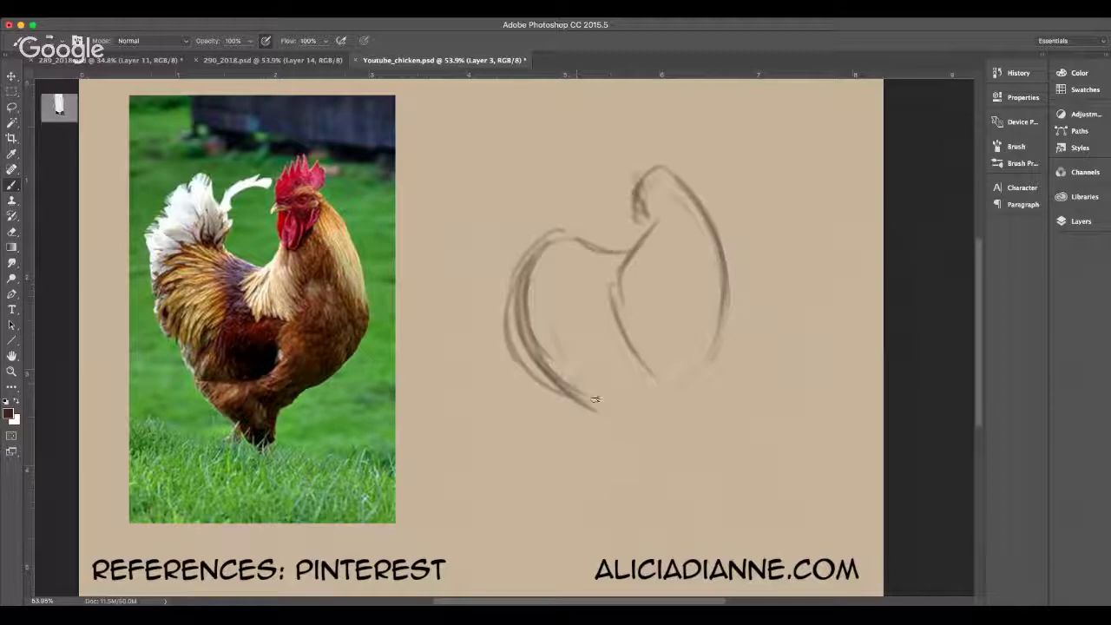
{"action": "mouse_move", "coordinate": [519, 288]}
{"action": "left_mouse_down"}
{"action": "mouse_move", "coordinate": [515, 330]}
{"action": "mouse_move", "coordinate": [546, 382]}
{"action": "left_mouse_up"}
{"action": "left_click_drag", "start_coordinate": [514, 330], "coordinate": [587, 408]}
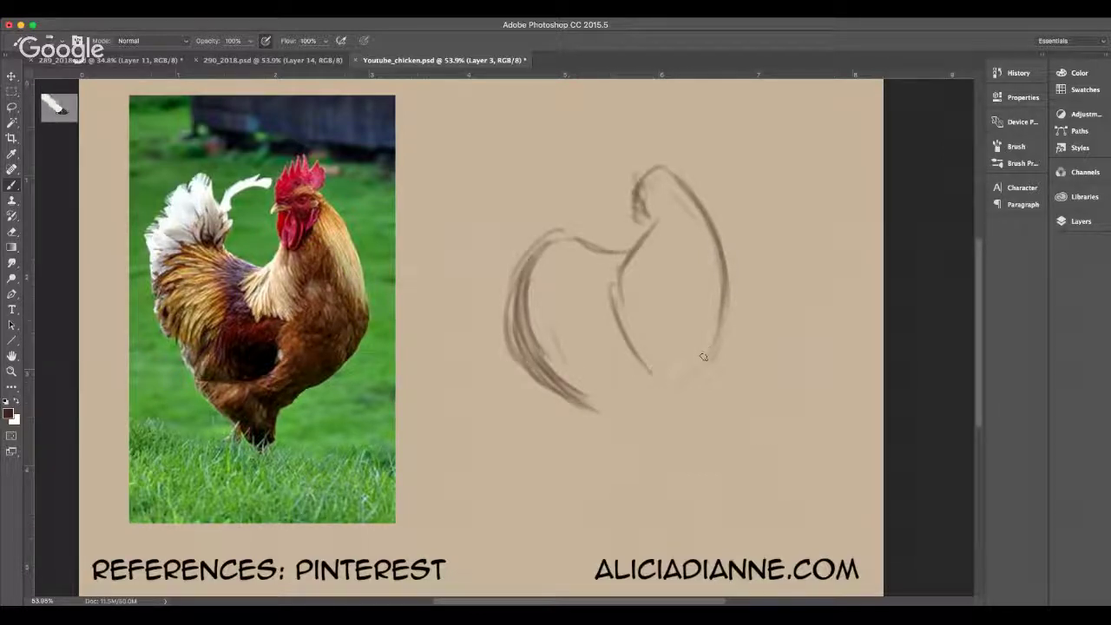
- Extend the breast line into the belly curve and draw the head with its eye, beak and comb
{"action": "left_click_drag", "start_coordinate": [721, 323], "coordinate": [616, 409]}
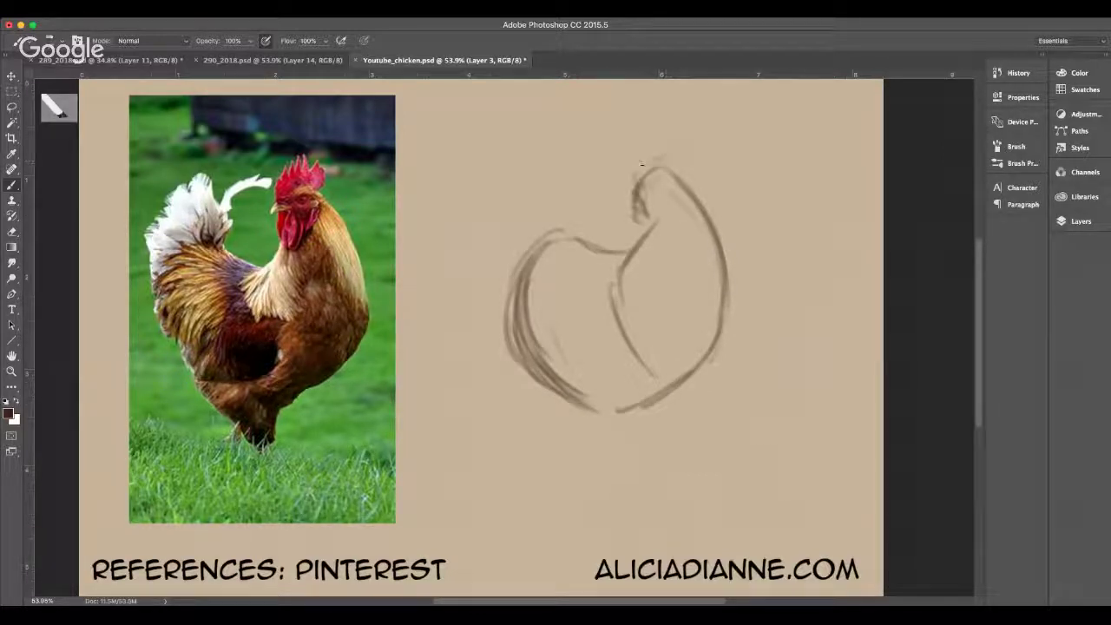
{"action": "mouse_move", "coordinate": [643, 163]}
{"action": "left_mouse_down"}
{"action": "mouse_move", "coordinate": [669, 178]}
{"action": "mouse_move", "coordinate": [643, 209]}
{"action": "mouse_move", "coordinate": [675, 158]}
{"action": "mouse_move", "coordinate": [695, 189]}
{"action": "mouse_move", "coordinate": [721, 305]}
{"action": "left_mouse_up"}
{"action": "mouse_move", "coordinate": [618, 198]}
{"action": "left_mouse_down"}
{"action": "mouse_move", "coordinate": [658, 180]}
{"action": "mouse_move", "coordinate": [628, 156]}
{"action": "mouse_move", "coordinate": [656, 122]}
{"action": "left_mouse_up"}
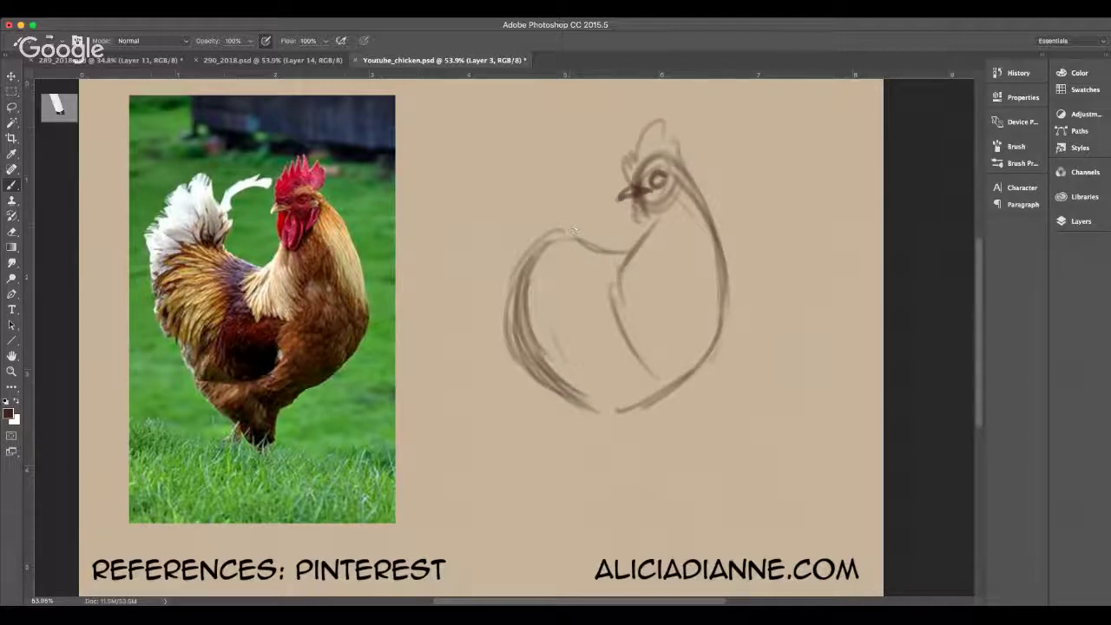
- Outline the raised, arching tail above the rump and fill it with fanned feather strokes
{"action": "mouse_move", "coordinate": [603, 248]}
{"action": "left_mouse_down"}
{"action": "mouse_move", "coordinate": [574, 211]}
{"action": "mouse_move", "coordinate": [565, 216]}
{"action": "mouse_move", "coordinate": [574, 178]}
{"action": "mouse_move", "coordinate": [592, 177]}
{"action": "mouse_move", "coordinate": [485, 232]}
{"action": "mouse_move", "coordinate": [491, 323]}
{"action": "left_mouse_up"}
{"action": "left_click_drag", "start_coordinate": [483, 279], "coordinate": [500, 349]}
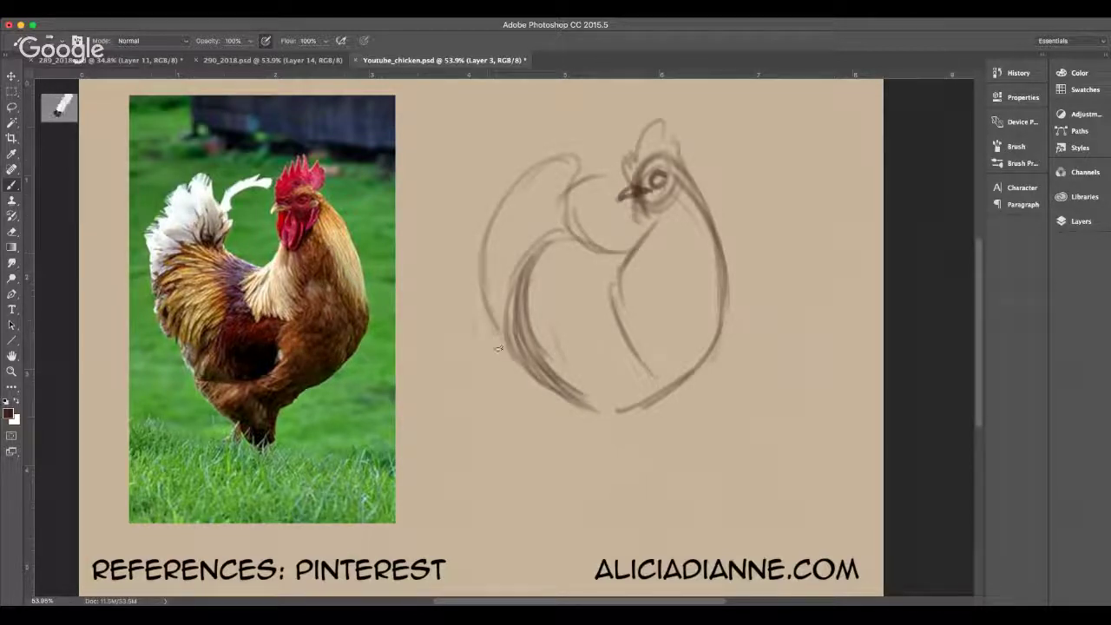
{"action": "mouse_move", "coordinate": [497, 230]}
{"action": "left_mouse_down"}
{"action": "mouse_move", "coordinate": [512, 326]}
{"action": "mouse_move", "coordinate": [497, 320]}
{"action": "left_mouse_up"}
{"action": "left_click_drag", "start_coordinate": [504, 211], "coordinate": [517, 298]}
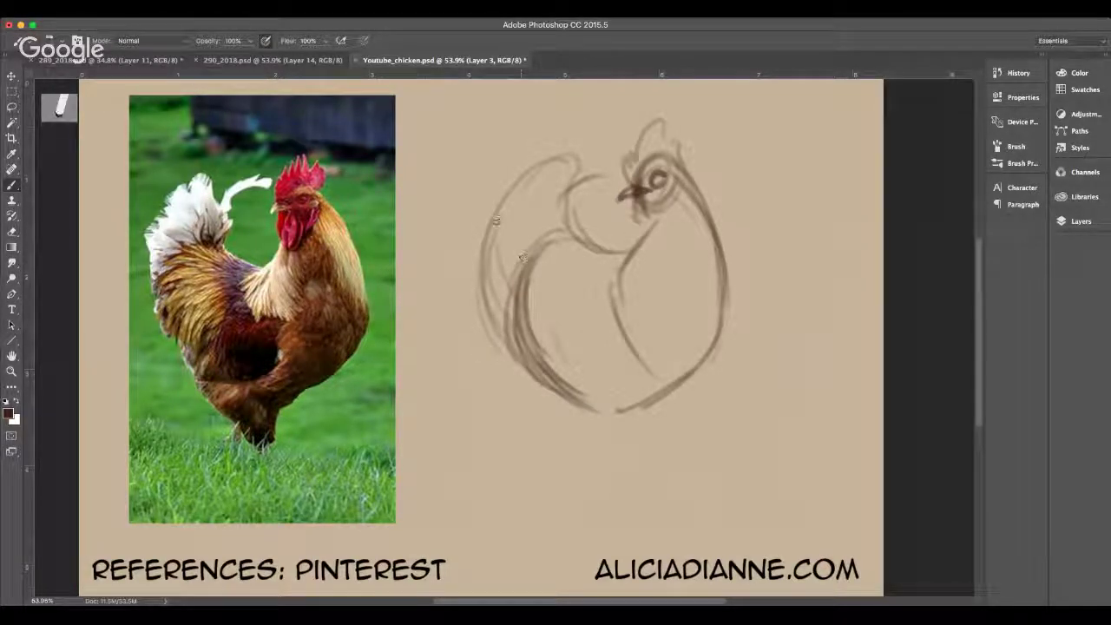
{"action": "mouse_move", "coordinate": [527, 246]}
{"action": "left_mouse_down"}
{"action": "mouse_move", "coordinate": [516, 209]}
{"action": "mouse_move", "coordinate": [525, 191]}
{"action": "left_mouse_up"}
{"action": "left_click_drag", "start_coordinate": [547, 229], "coordinate": [542, 179]}
{"action": "left_click_drag", "start_coordinate": [559, 231], "coordinate": [555, 170]}
{"action": "mouse_move", "coordinate": [563, 226]}
{"action": "left_mouse_down"}
{"action": "mouse_move", "coordinate": [566, 169]}
{"action": "mouse_move", "coordinate": [575, 181]}
{"action": "mouse_move", "coordinate": [579, 169]}
{"action": "mouse_move", "coordinate": [576, 228]}
{"action": "mouse_move", "coordinate": [622, 253]}
{"action": "mouse_move", "coordinate": [560, 228]}
{"action": "mouse_move", "coordinate": [514, 304]}
{"action": "left_mouse_up"}
{"action": "left_click_drag", "start_coordinate": [532, 250], "coordinate": [507, 340]}
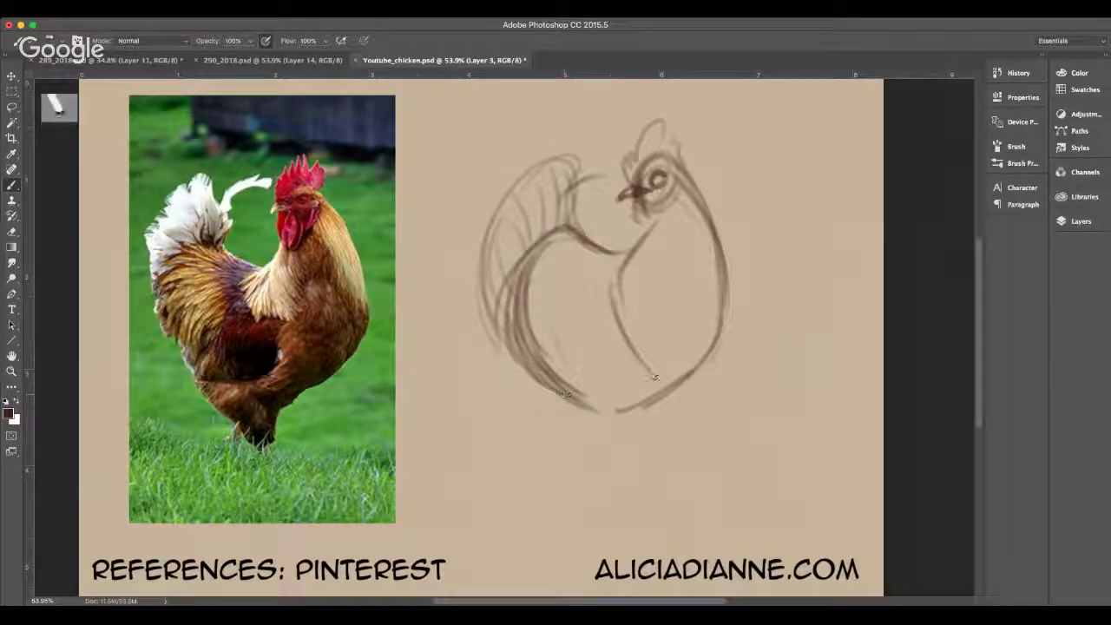
- Draw the rounded wing on the body's side with a pointed rear edge and darken its contours
{"action": "mouse_move", "coordinate": [627, 295]}
{"action": "left_mouse_down"}
{"action": "mouse_move", "coordinate": [620, 349]}
{"action": "mouse_move", "coordinate": [603, 364]}
{"action": "mouse_move", "coordinate": [630, 338]}
{"action": "left_mouse_up"}
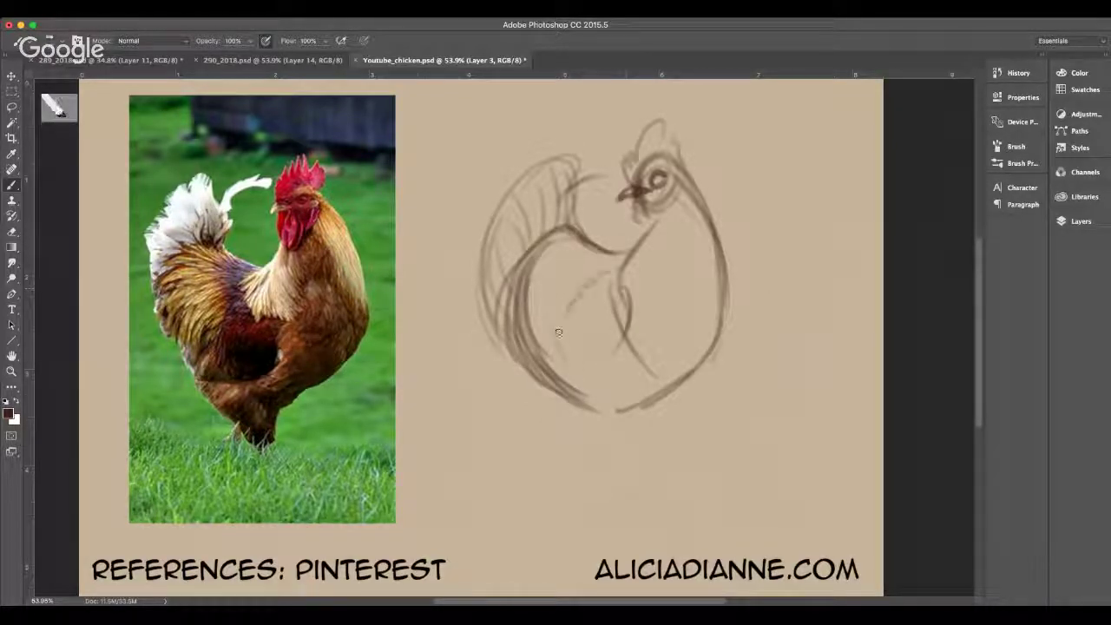
{"action": "mouse_move", "coordinate": [615, 271]}
{"action": "left_mouse_down"}
{"action": "mouse_move", "coordinate": [560, 337]}
{"action": "mouse_move", "coordinate": [562, 314]}
{"action": "mouse_move", "coordinate": [562, 355]}
{"action": "left_mouse_up"}
{"action": "mouse_move", "coordinate": [532, 315]}
{"action": "left_mouse_down"}
{"action": "mouse_move", "coordinate": [583, 366]}
{"action": "mouse_move", "coordinate": [575, 361]}
{"action": "left_mouse_up"}
{"action": "left_click_drag", "start_coordinate": [575, 288], "coordinate": [598, 370]}
{"action": "left_click_drag", "start_coordinate": [615, 271], "coordinate": [641, 353]}
{"action": "left_click_drag", "start_coordinate": [639, 287], "coordinate": [605, 364]}
{"action": "mouse_move", "coordinate": [590, 278]}
{"action": "left_mouse_down"}
{"action": "mouse_move", "coordinate": [553, 300]}
{"action": "mouse_move", "coordinate": [556, 351]}
{"action": "mouse_move", "coordinate": [558, 315]}
{"action": "left_mouse_up"}
{"action": "mouse_move", "coordinate": [558, 303]}
{"action": "left_mouse_down"}
{"action": "mouse_move", "coordinate": [534, 304]}
{"action": "mouse_move", "coordinate": [612, 269]}
{"action": "mouse_move", "coordinate": [637, 321]}
{"action": "left_mouse_up"}
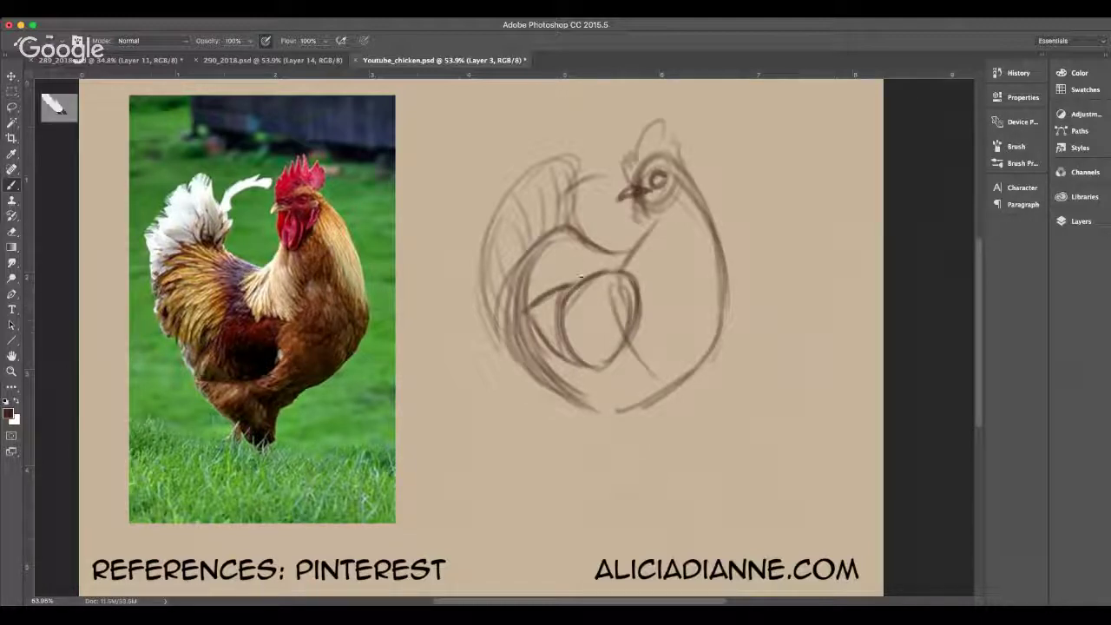
{"action": "mouse_move", "coordinate": [575, 282]}
{"action": "left_mouse_down"}
{"action": "mouse_move", "coordinate": [564, 333]}
{"action": "mouse_move", "coordinate": [572, 352]}
{"action": "left_mouse_up"}
{"action": "left_click_drag", "start_coordinate": [528, 313], "coordinate": [583, 366]}
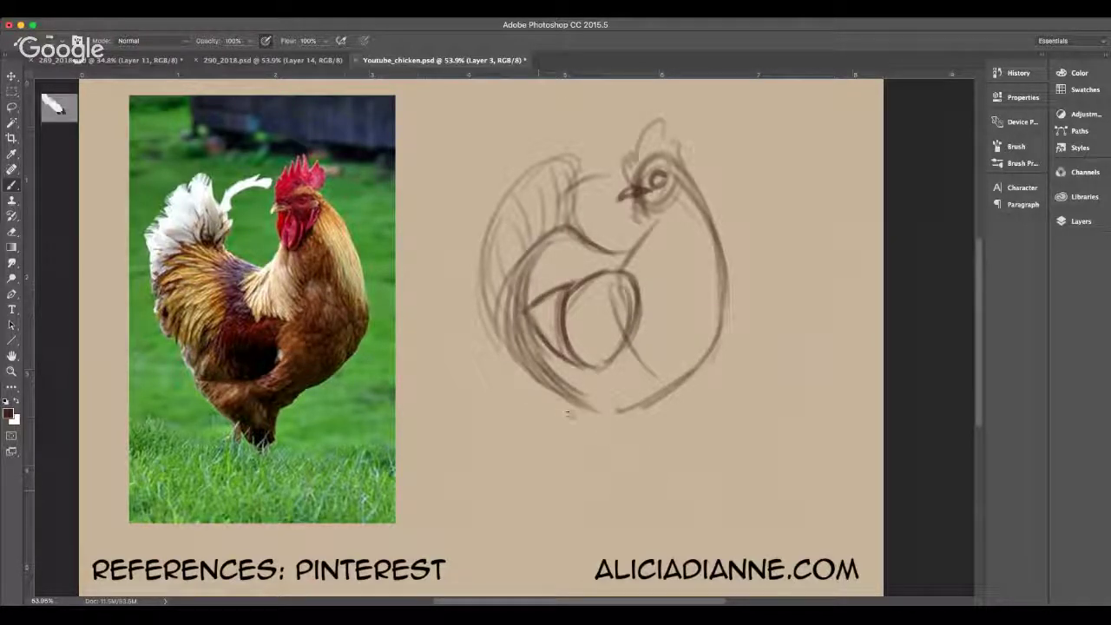
- Sketch the thigh, legs and rear foot beneath the belly, and add feather strokes down the rump and thigh
{"action": "mouse_move", "coordinate": [568, 404]}
{"action": "left_mouse_down"}
{"action": "mouse_move", "coordinate": [619, 449]}
{"action": "mouse_move", "coordinate": [635, 406]}
{"action": "mouse_move", "coordinate": [669, 395]}
{"action": "left_mouse_up"}
{"action": "left_click_drag", "start_coordinate": [615, 410], "coordinate": [646, 405]}
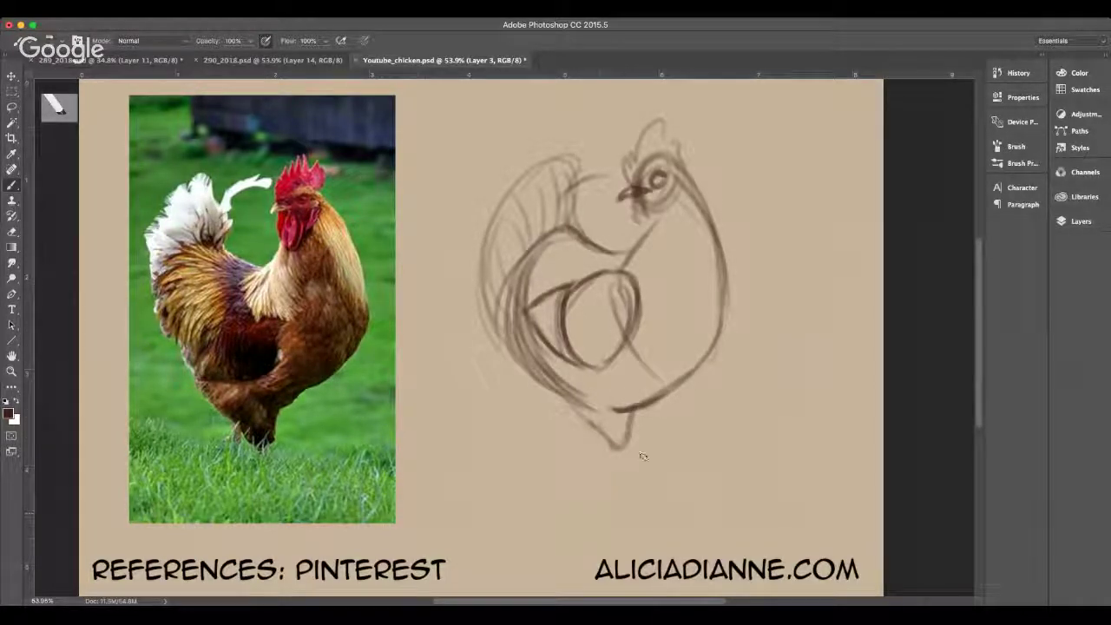
{"action": "mouse_move", "coordinate": [617, 448]}
{"action": "left_mouse_down"}
{"action": "mouse_move", "coordinate": [580, 415]}
{"action": "mouse_move", "coordinate": [601, 437]}
{"action": "mouse_move", "coordinate": [621, 426]}
{"action": "mouse_move", "coordinate": [628, 450]}
{"action": "mouse_move", "coordinate": [622, 483]}
{"action": "mouse_move", "coordinate": [614, 455]}
{"action": "mouse_move", "coordinate": [556, 449]}
{"action": "mouse_move", "coordinate": [592, 470]}
{"action": "left_mouse_up"}
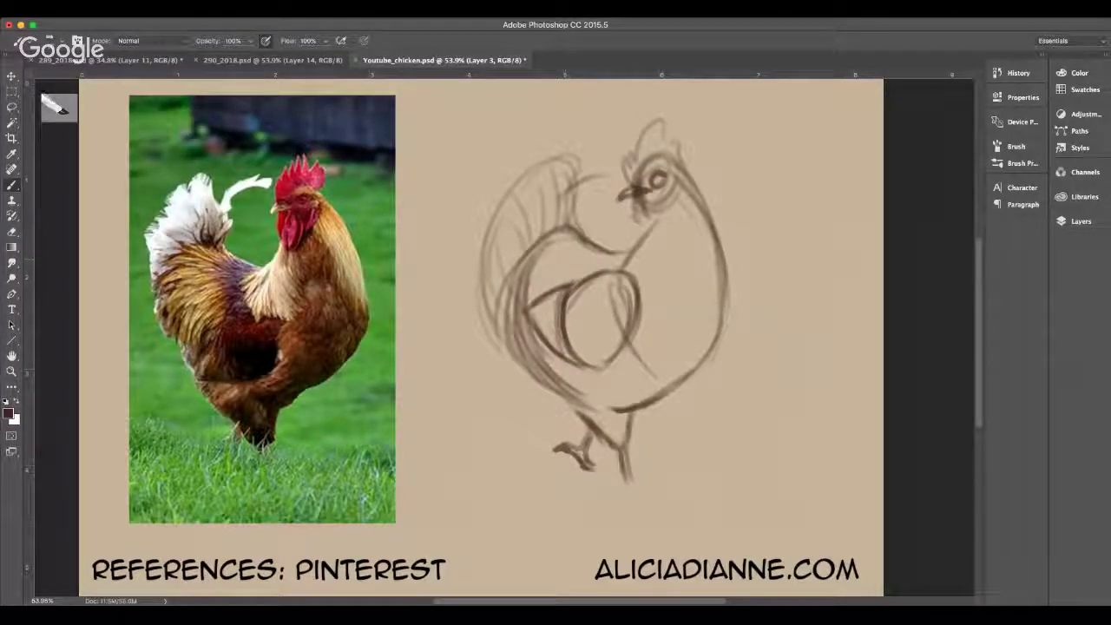
{"action": "mouse_move", "coordinate": [558, 253]}
{"action": "left_mouse_down"}
{"action": "mouse_move", "coordinate": [497, 302]}
{"action": "mouse_move", "coordinate": [525, 365]}
{"action": "mouse_move", "coordinate": [571, 396]}
{"action": "left_mouse_up"}
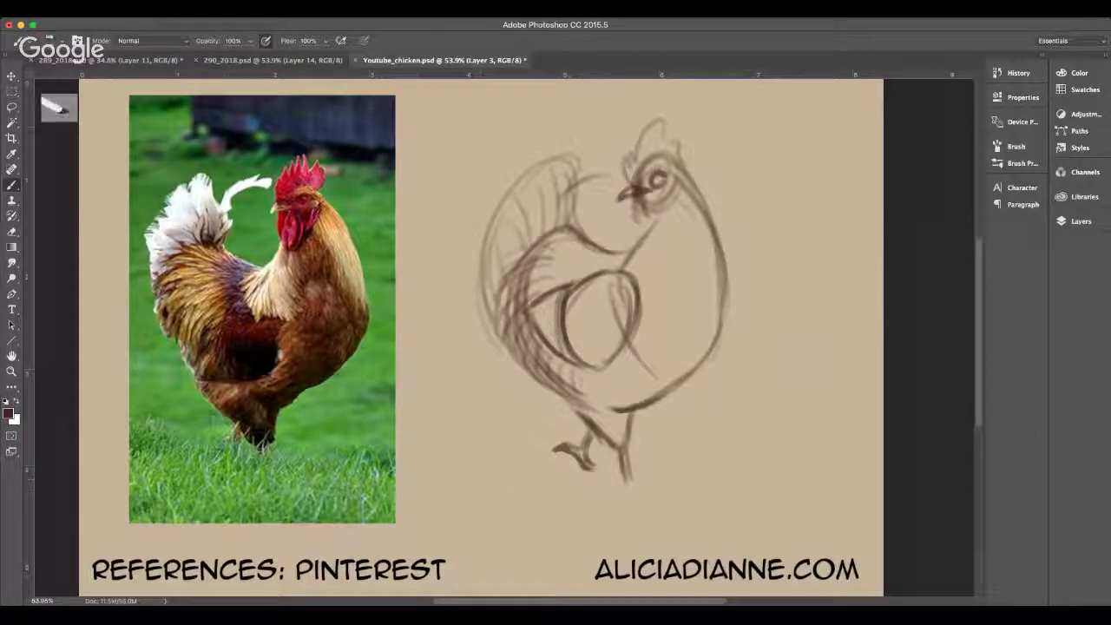
{"action": "mouse_move", "coordinate": [547, 388]}
{"action": "left_mouse_down"}
{"action": "mouse_move", "coordinate": [623, 439]}
{"action": "mouse_move", "coordinate": [621, 410]}
{"action": "mouse_move", "coordinate": [605, 410]}
{"action": "mouse_move", "coordinate": [605, 429]}
{"action": "mouse_move", "coordinate": [624, 418]}
{"action": "mouse_move", "coordinate": [634, 482]}
{"action": "left_mouse_up"}
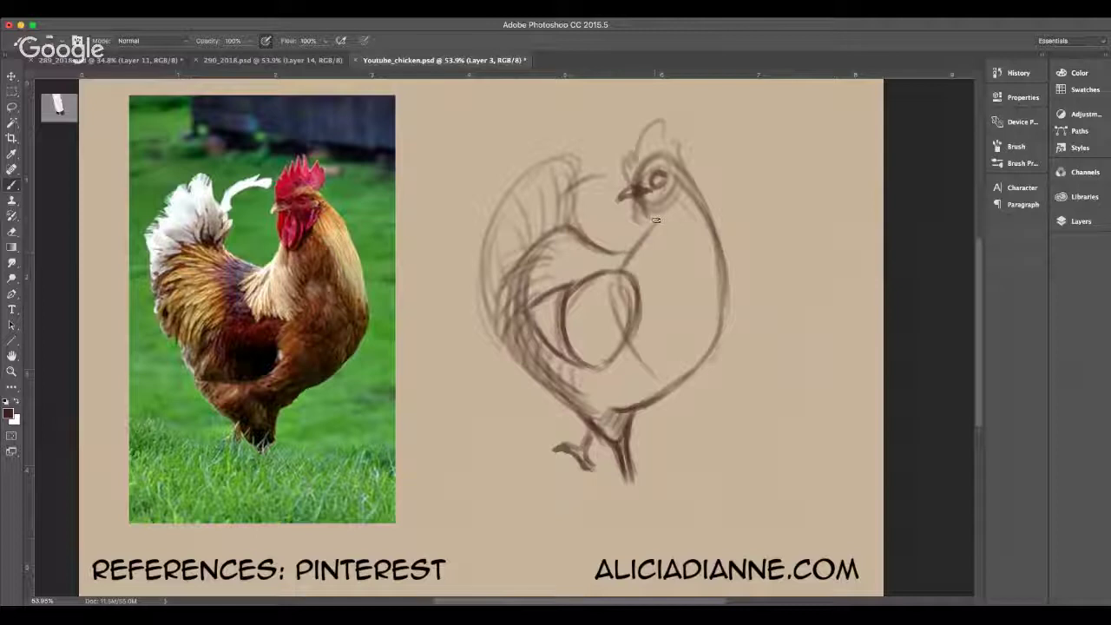
- Add hackle feather strokes at the throat and across the neck, and reinforce the outer neck and breast contour
{"action": "mouse_move", "coordinate": [656, 219]}
{"action": "left_mouse_down"}
{"action": "mouse_move", "coordinate": [657, 260]}
{"action": "mouse_move", "coordinate": [649, 233]}
{"action": "mouse_move", "coordinate": [644, 263]}
{"action": "mouse_move", "coordinate": [644, 229]}
{"action": "mouse_move", "coordinate": [633, 287]}
{"action": "left_mouse_up"}
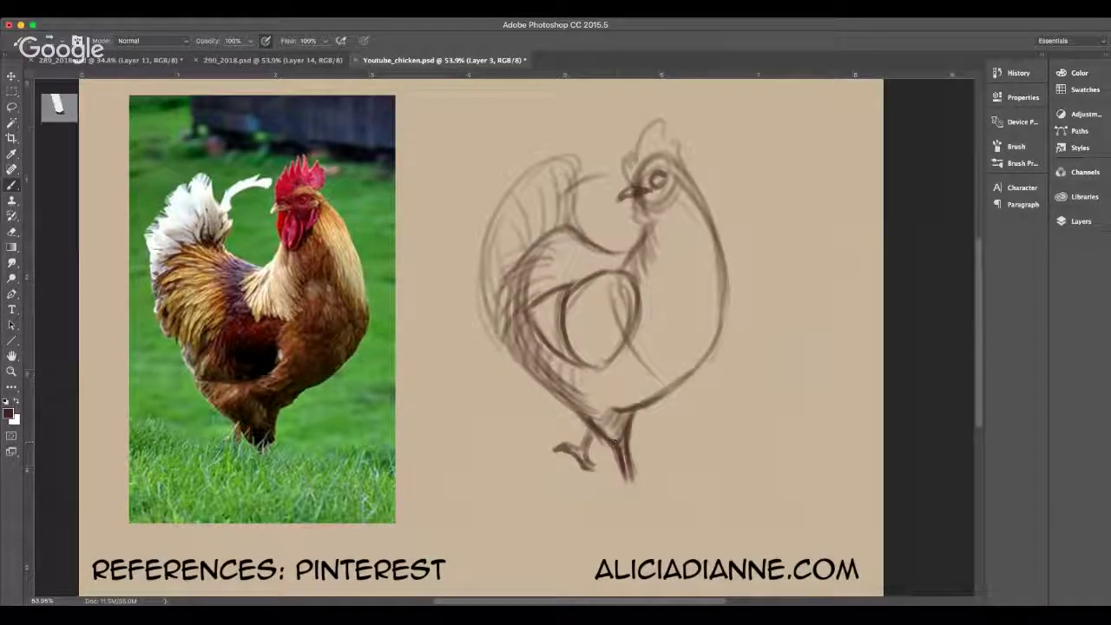
{"action": "mouse_move", "coordinate": [661, 229]}
{"action": "left_mouse_down"}
{"action": "mouse_move", "coordinate": [678, 262]}
{"action": "mouse_move", "coordinate": [713, 287]}
{"action": "left_mouse_up"}
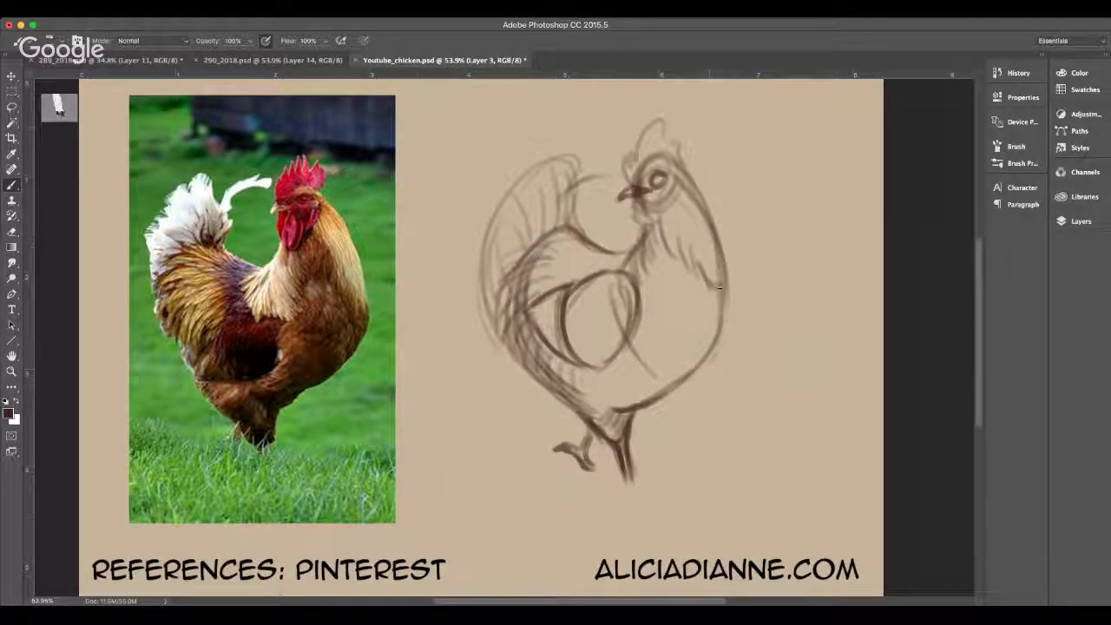
{"action": "left_click_drag", "start_coordinate": [711, 210], "coordinate": [734, 271]}
{"action": "left_click_drag", "start_coordinate": [730, 261], "coordinate": [736, 289]}
{"action": "mouse_move", "coordinate": [728, 239]}
{"action": "left_mouse_down"}
{"action": "mouse_move", "coordinate": [737, 306]}
{"action": "mouse_move", "coordinate": [712, 350]}
{"action": "left_mouse_up"}
{"action": "mouse_move", "coordinate": [637, 224]}
{"action": "left_mouse_down"}
{"action": "mouse_move", "coordinate": [623, 267]}
{"action": "mouse_move", "coordinate": [639, 278]}
{"action": "left_mouse_up"}
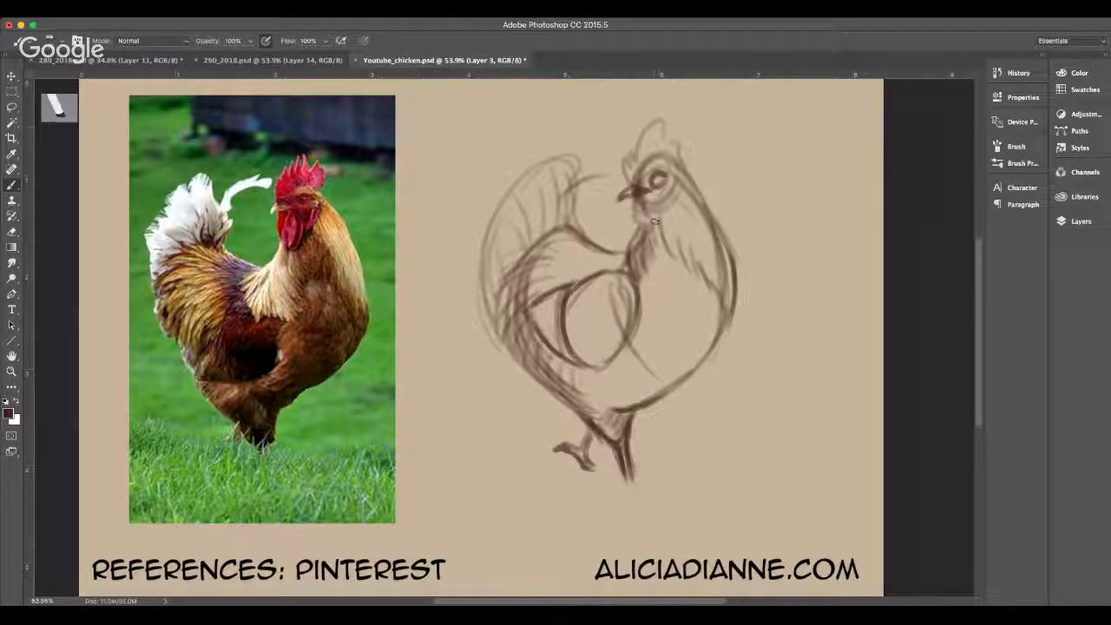
{"action": "mouse_move", "coordinate": [654, 221]}
{"action": "left_mouse_down"}
{"action": "mouse_move", "coordinate": [685, 260]}
{"action": "mouse_move", "coordinate": [683, 235]}
{"action": "mouse_move", "coordinate": [693, 265]}
{"action": "mouse_move", "coordinate": [716, 273]}
{"action": "mouse_move", "coordinate": [707, 363]}
{"action": "left_mouse_up"}
{"action": "left_click_drag", "start_coordinate": [729, 311], "coordinate": [695, 375]}
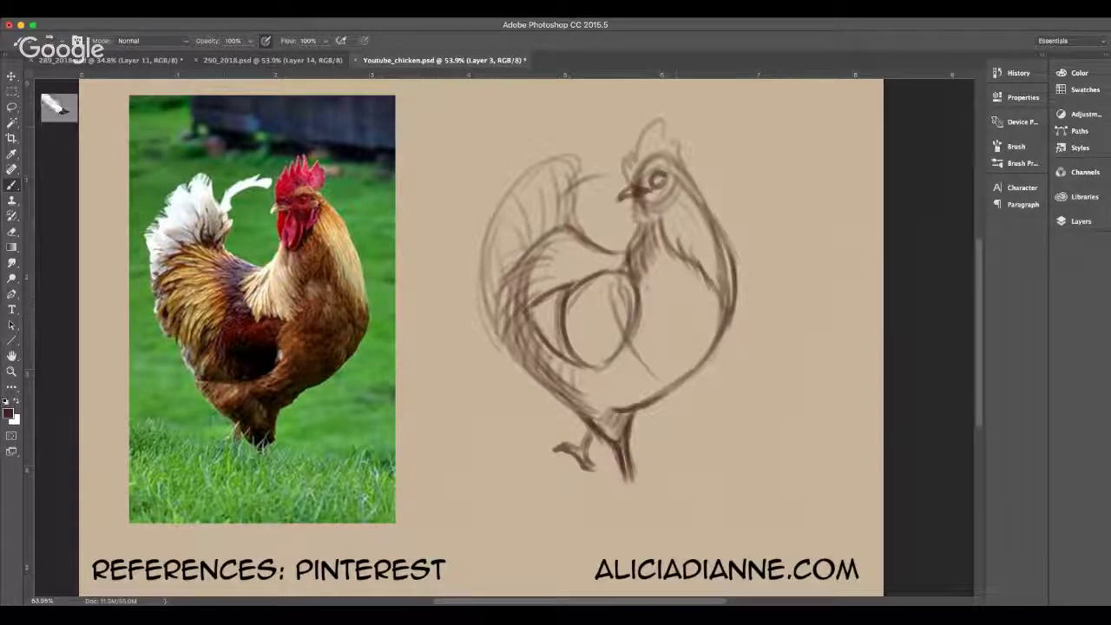
- Add short feather marks between wing and breast, and build up a fuller, darker lower breast and belly line
{"action": "mouse_move", "coordinate": [649, 278]}
{"action": "left_mouse_down"}
{"action": "mouse_move", "coordinate": [631, 339]}
{"action": "mouse_move", "coordinate": [650, 383]}
{"action": "mouse_move", "coordinate": [712, 354]}
{"action": "left_mouse_up"}
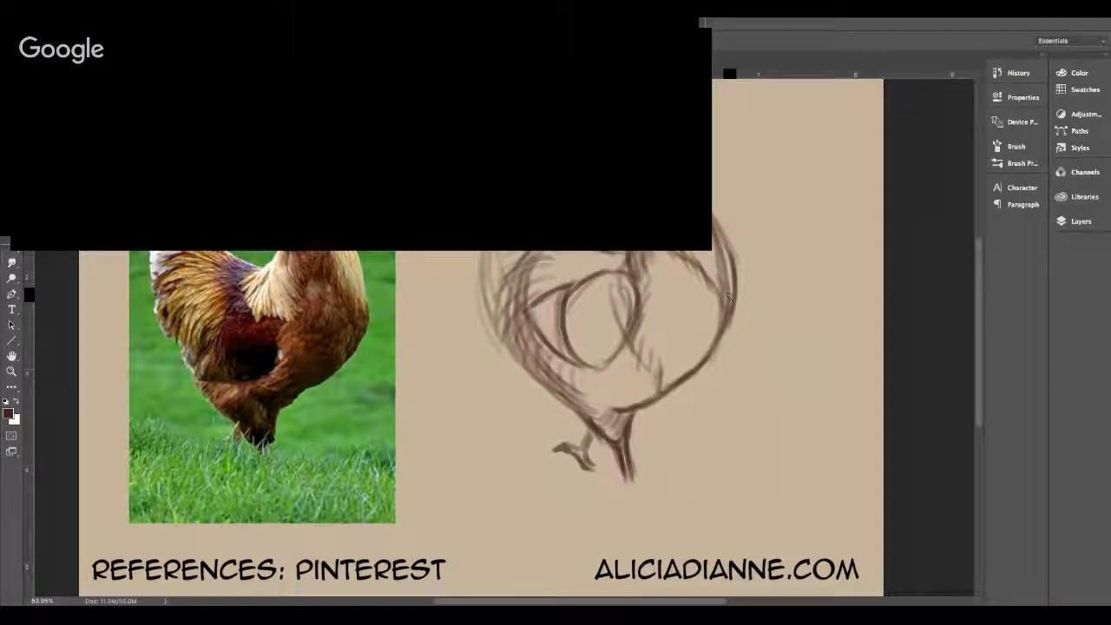
{"action": "mouse_move", "coordinate": [736, 287]}
{"action": "left_mouse_down"}
{"action": "mouse_move", "coordinate": [740, 333]}
{"action": "mouse_move", "coordinate": [710, 353]}
{"action": "left_mouse_up"}
{"action": "mouse_move", "coordinate": [740, 306]}
{"action": "left_mouse_down"}
{"action": "mouse_move", "coordinate": [693, 379]}
{"action": "mouse_move", "coordinate": [650, 404]}
{"action": "left_mouse_up"}
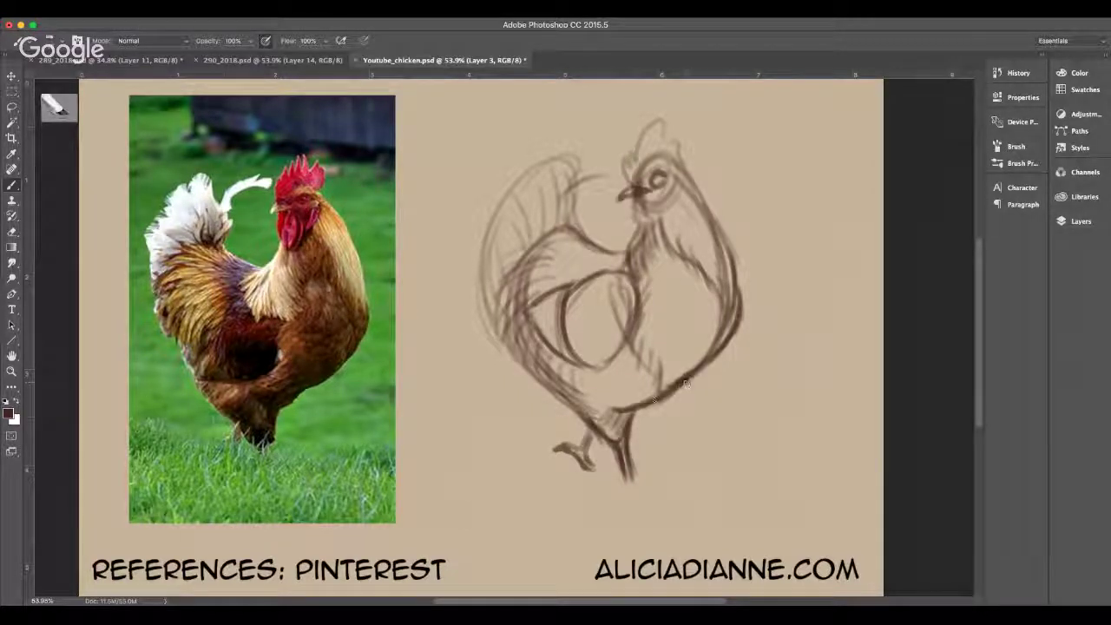
{"action": "left_click_drag", "start_coordinate": [702, 368], "coordinate": [613, 420]}
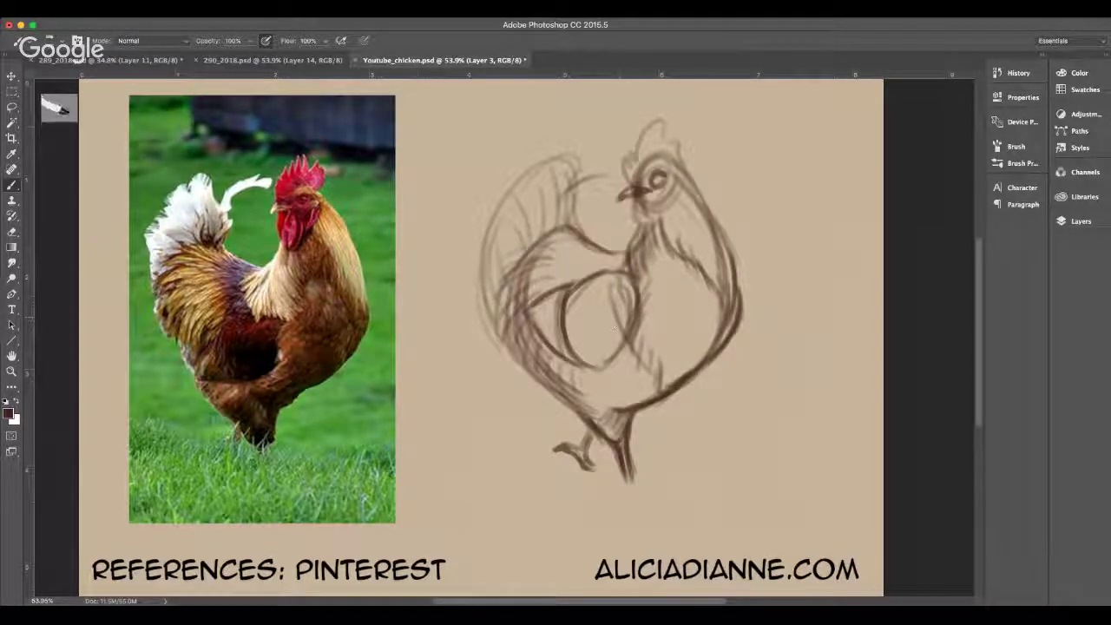
- Add long feather strokes inside the brown rooster's rounded wing, and darken its rear edge with feather lines running to the pointed tip
{"action": "mouse_move", "coordinate": [613, 274]}
{"action": "left_mouse_down"}
{"action": "mouse_move", "coordinate": [565, 304]}
{"action": "mouse_move", "coordinate": [566, 320]}
{"action": "left_mouse_up"}
{"action": "mouse_move", "coordinate": [617, 283]}
{"action": "left_mouse_down"}
{"action": "mouse_move", "coordinate": [621, 311]}
{"action": "mouse_move", "coordinate": [592, 360]}
{"action": "left_mouse_up"}
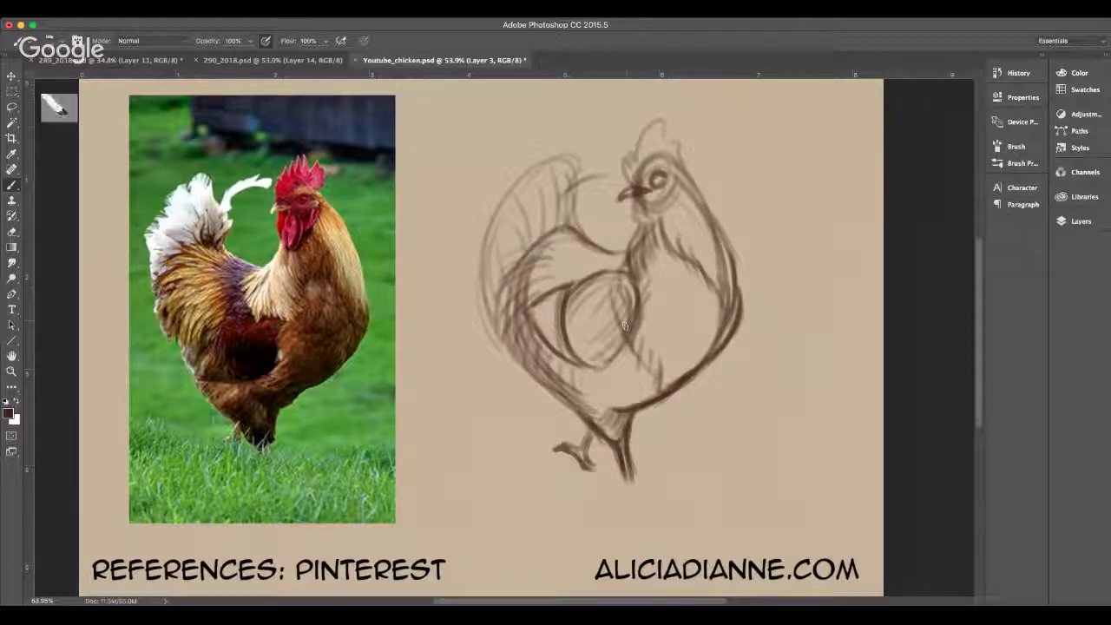
{"action": "left_click_drag", "start_coordinate": [629, 321], "coordinate": [620, 339]}
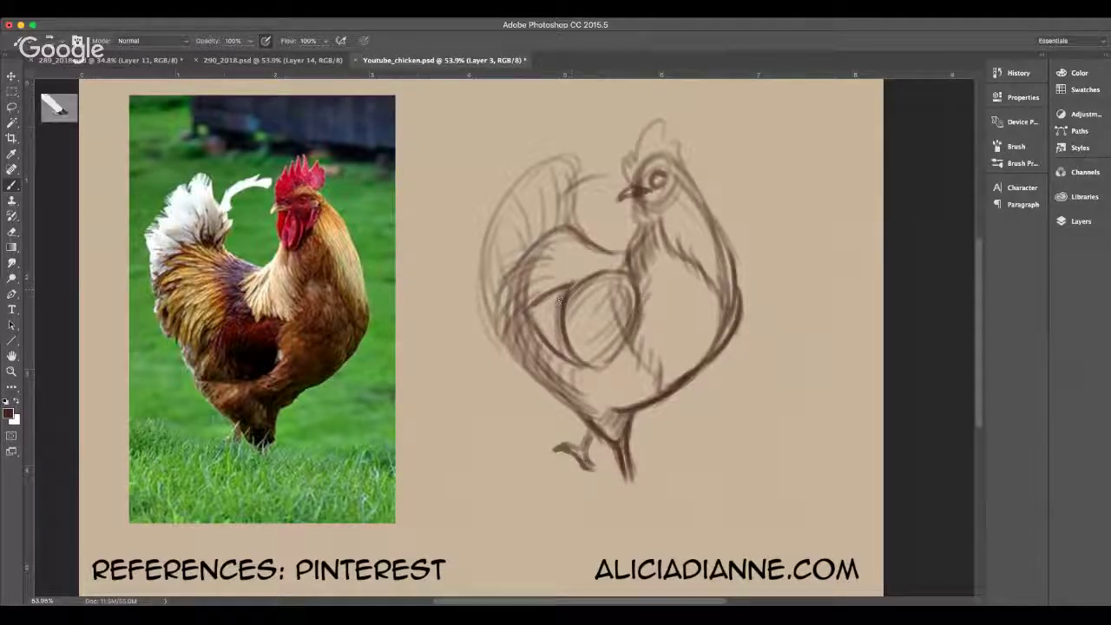
{"action": "mouse_move", "coordinate": [568, 293]}
{"action": "left_mouse_down"}
{"action": "mouse_move", "coordinate": [530, 320]}
{"action": "mouse_move", "coordinate": [576, 364]}
{"action": "left_mouse_up"}
{"action": "left_click_drag", "start_coordinate": [533, 333], "coordinate": [587, 369]}
{"action": "left_click_drag", "start_coordinate": [559, 315], "coordinate": [530, 321]}
{"action": "mouse_move", "coordinate": [557, 323]}
{"action": "left_mouse_down"}
{"action": "mouse_move", "coordinate": [536, 327]}
{"action": "mouse_move", "coordinate": [543, 342]}
{"action": "left_mouse_up"}
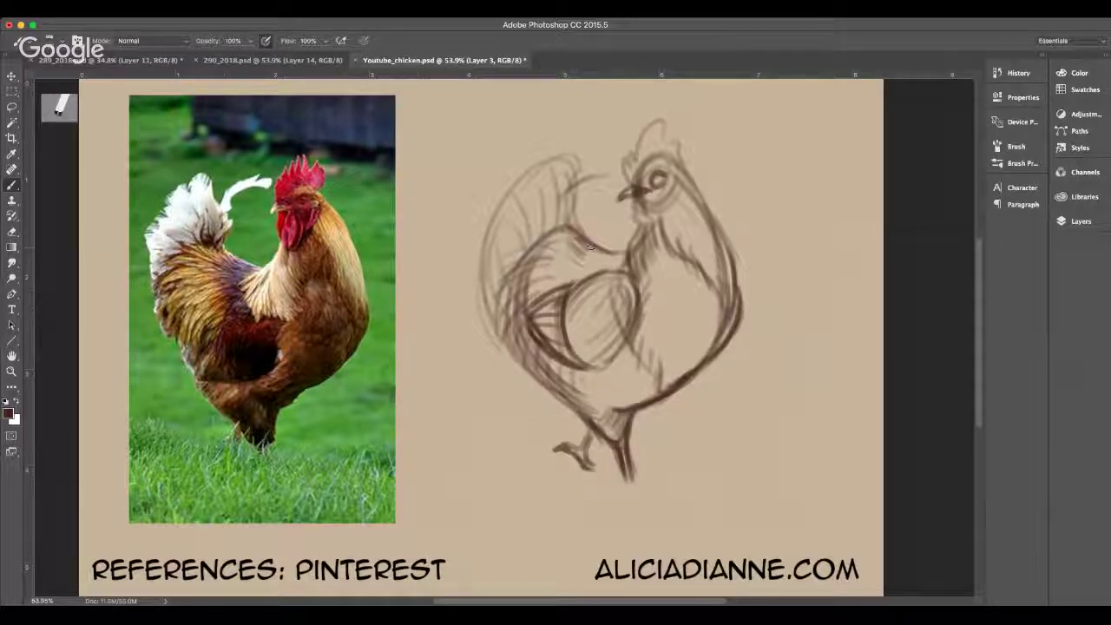
- Thicken the rooster's back contour from the tail base down to the neck, with short feather marks beneath it
{"action": "mouse_move", "coordinate": [577, 224]}
{"action": "left_mouse_down"}
{"action": "mouse_move", "coordinate": [596, 250]}
{"action": "mouse_move", "coordinate": [615, 250]}
{"action": "left_mouse_up"}
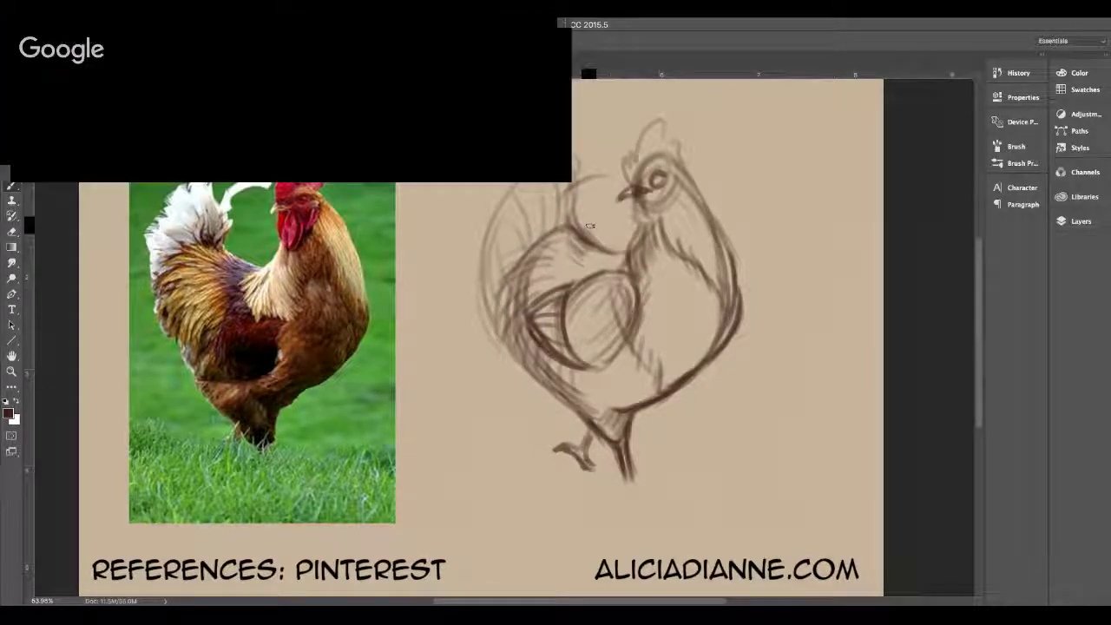
{"action": "left_click_drag", "start_coordinate": [571, 215], "coordinate": [599, 245]}
{"action": "left_click_drag", "start_coordinate": [591, 232], "coordinate": [622, 250]}
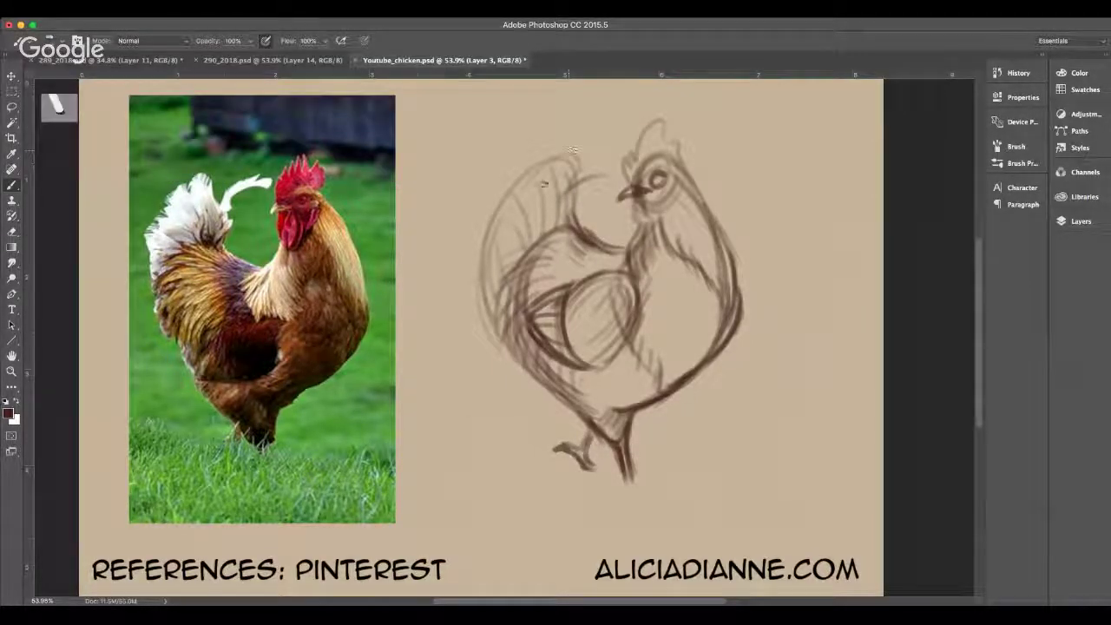
- Define the rooster's tail with separate rounded feathers along its outer edge and a curling feather arching toward the head
{"action": "mouse_move", "coordinate": [546, 206]}
{"action": "left_mouse_down"}
{"action": "mouse_move", "coordinate": [551, 231]}
{"action": "mouse_move", "coordinate": [556, 193]}
{"action": "left_mouse_up"}
{"action": "mouse_move", "coordinate": [563, 235]}
{"action": "left_mouse_down"}
{"action": "mouse_move", "coordinate": [579, 184]}
{"action": "mouse_move", "coordinate": [570, 211]}
{"action": "left_mouse_up"}
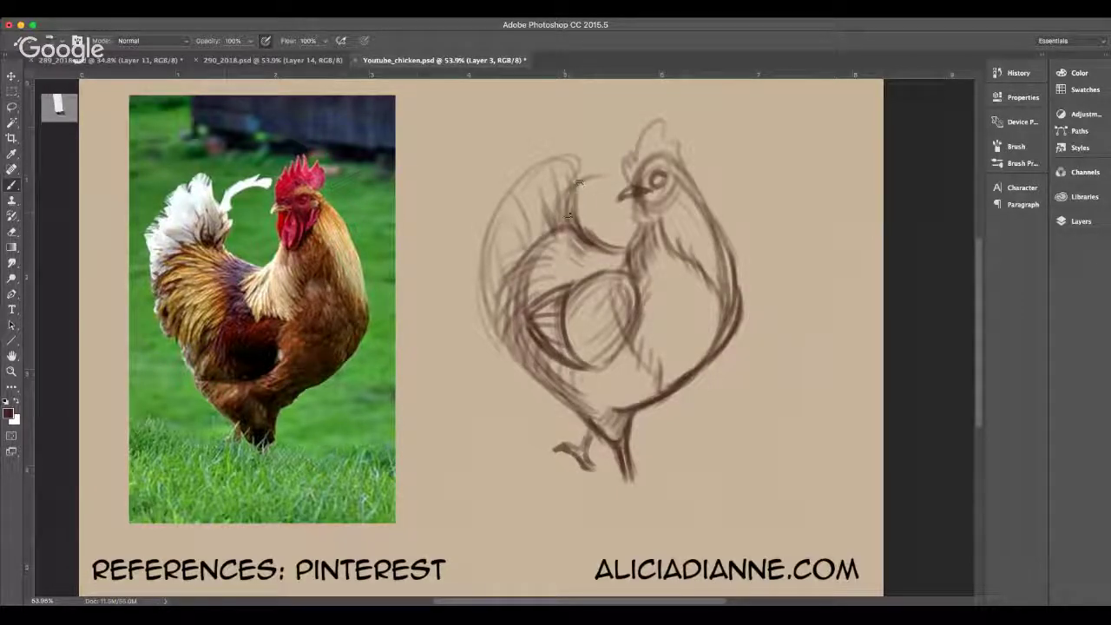
{"action": "left_click_drag", "start_coordinate": [606, 177], "coordinate": [576, 219]}
{"action": "mouse_move", "coordinate": [582, 174]}
{"action": "left_mouse_down"}
{"action": "mouse_move", "coordinate": [617, 184]}
{"action": "mouse_move", "coordinate": [580, 214]}
{"action": "left_mouse_up"}
{"action": "mouse_move", "coordinate": [579, 169]}
{"action": "left_mouse_down"}
{"action": "mouse_move", "coordinate": [551, 172]}
{"action": "mouse_move", "coordinate": [571, 159]}
{"action": "mouse_move", "coordinate": [517, 228]}
{"action": "mouse_move", "coordinate": [533, 198]}
{"action": "mouse_move", "coordinate": [521, 192]}
{"action": "mouse_move", "coordinate": [526, 218]}
{"action": "left_mouse_up"}
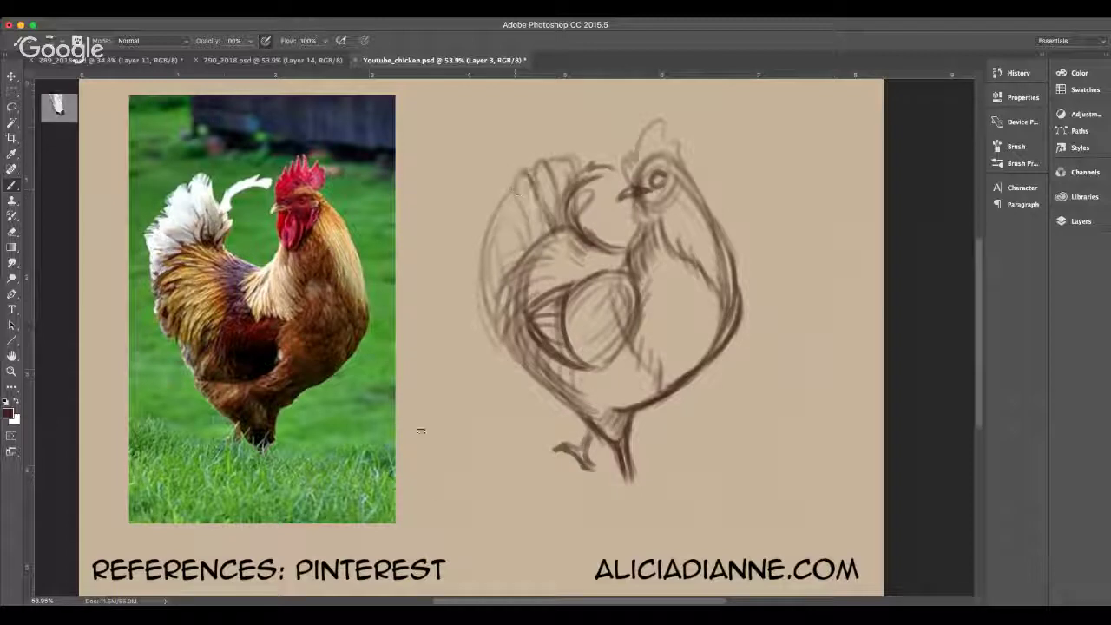
{"action": "mouse_move", "coordinate": [538, 168]}
{"action": "left_mouse_down"}
{"action": "mouse_move", "coordinate": [533, 210]}
{"action": "mouse_move", "coordinate": [492, 210]}
{"action": "mouse_move", "coordinate": [492, 230]}
{"action": "left_mouse_up"}
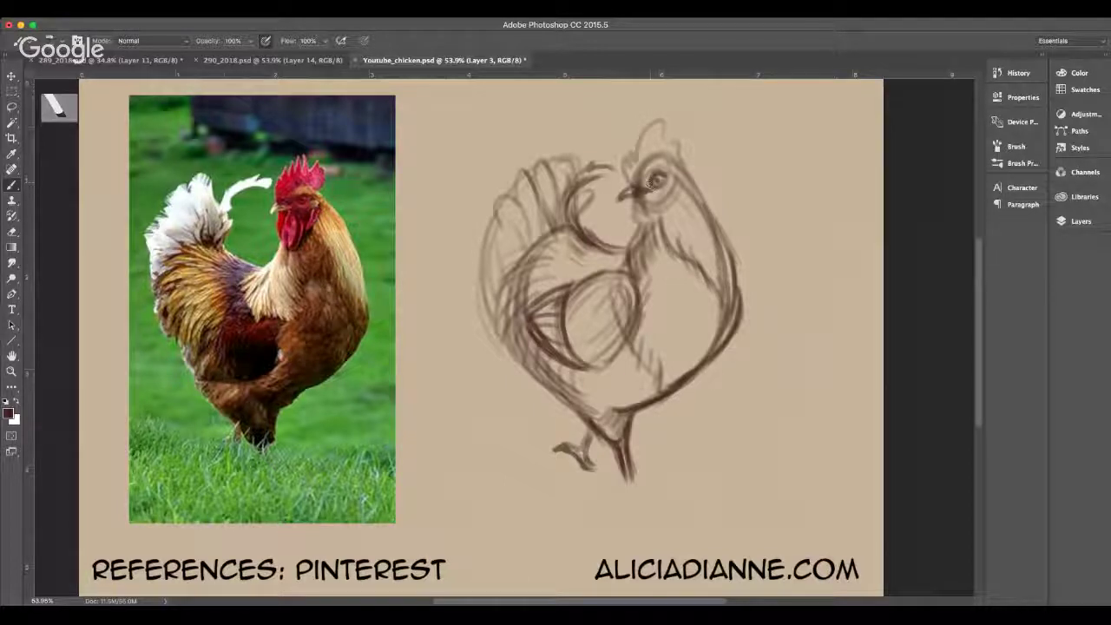
- Darken the rooster's comb, eye and beak, and outline the face patch and hanging wattle
{"action": "mouse_move", "coordinate": [649, 183]}
{"action": "left_mouse_down"}
{"action": "mouse_move", "coordinate": [661, 173]}
{"action": "mouse_move", "coordinate": [647, 192]}
{"action": "mouse_move", "coordinate": [621, 198]}
{"action": "mouse_move", "coordinate": [651, 193]}
{"action": "mouse_move", "coordinate": [627, 181]}
{"action": "mouse_move", "coordinate": [660, 120]}
{"action": "mouse_move", "coordinate": [679, 153]}
{"action": "mouse_move", "coordinate": [665, 160]}
{"action": "mouse_move", "coordinate": [682, 166]}
{"action": "left_mouse_up"}
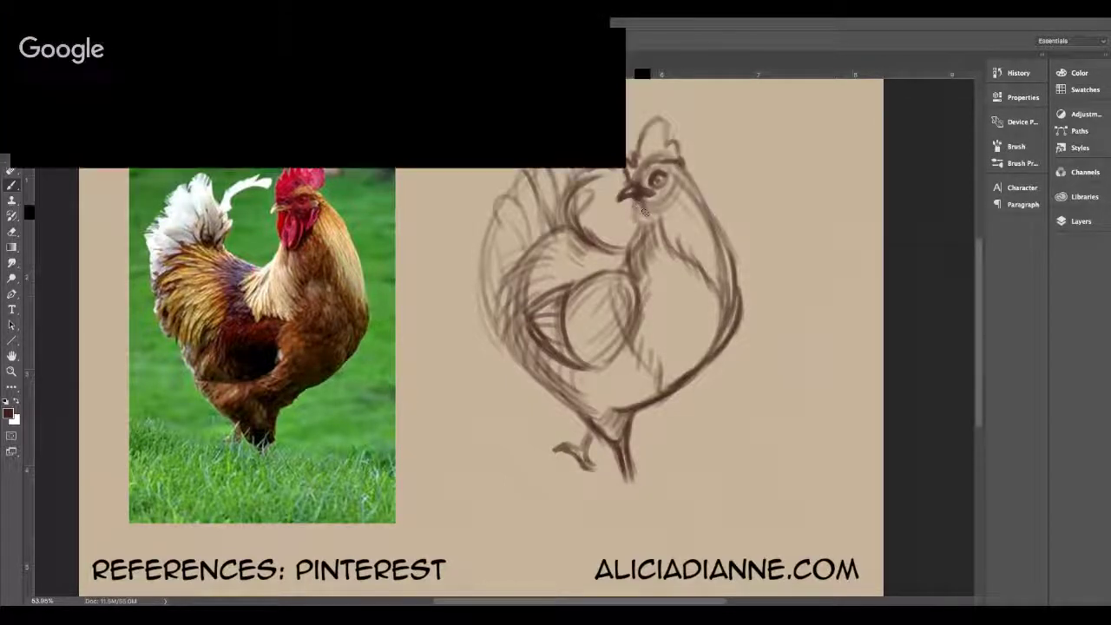
{"action": "mouse_move", "coordinate": [645, 213]}
{"action": "left_mouse_down"}
{"action": "mouse_move", "coordinate": [653, 234]}
{"action": "mouse_move", "coordinate": [673, 224]}
{"action": "mouse_move", "coordinate": [664, 185]}
{"action": "mouse_move", "coordinate": [677, 189]}
{"action": "mouse_move", "coordinate": [670, 204]}
{"action": "left_mouse_up"}
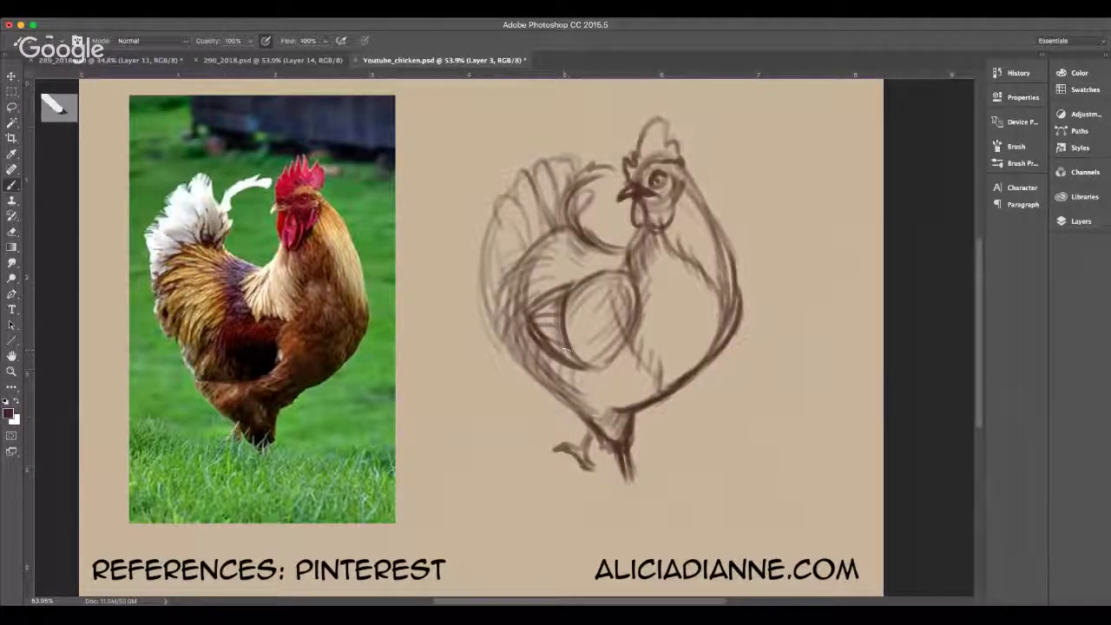
- Add feather strokes across the rooster's thigh and breast, and finish the feet with darker toes
{"action": "mouse_move", "coordinate": [569, 355]}
{"action": "left_mouse_down"}
{"action": "mouse_move", "coordinate": [556, 394]}
{"action": "mouse_move", "coordinate": [587, 406]}
{"action": "left_mouse_up"}
{"action": "mouse_move", "coordinate": [599, 373]}
{"action": "left_mouse_down"}
{"action": "mouse_move", "coordinate": [592, 405]}
{"action": "mouse_move", "coordinate": [612, 406]}
{"action": "left_mouse_up"}
{"action": "mouse_move", "coordinate": [619, 375]}
{"action": "left_mouse_down"}
{"action": "mouse_move", "coordinate": [625, 406]}
{"action": "mouse_move", "coordinate": [637, 403]}
{"action": "left_mouse_up"}
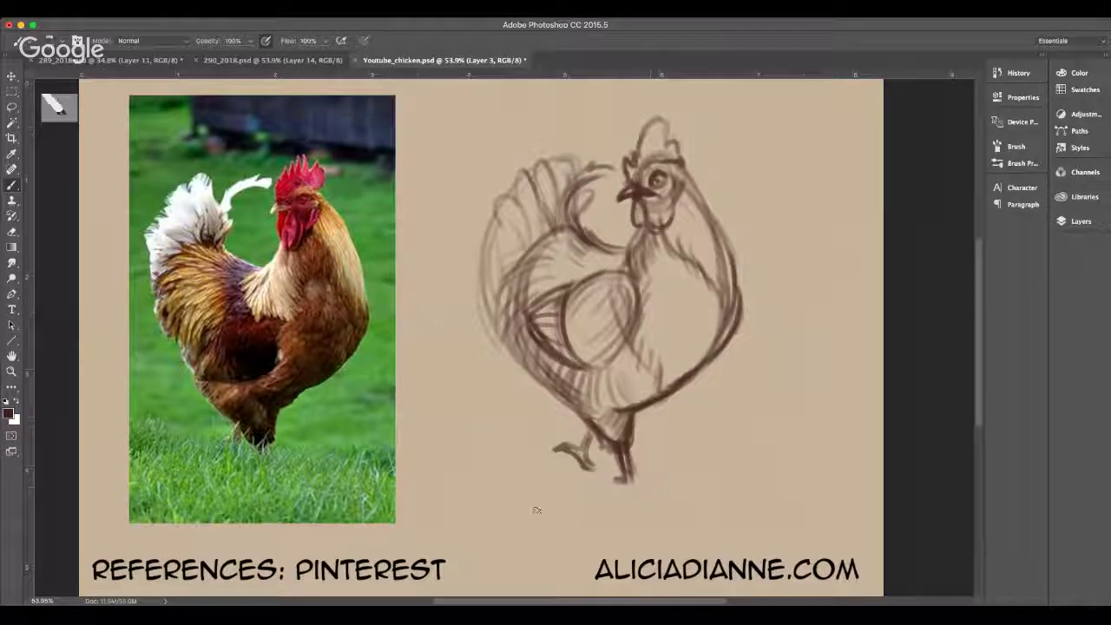
{"action": "mouse_move", "coordinate": [594, 447]}
{"action": "left_mouse_down"}
{"action": "mouse_move", "coordinate": [580, 476]}
{"action": "mouse_move", "coordinate": [574, 449]}
{"action": "mouse_move", "coordinate": [560, 449]}
{"action": "mouse_move", "coordinate": [587, 462]}
{"action": "mouse_move", "coordinate": [559, 470]}
{"action": "mouse_move", "coordinate": [577, 472]}
{"action": "left_mouse_up"}
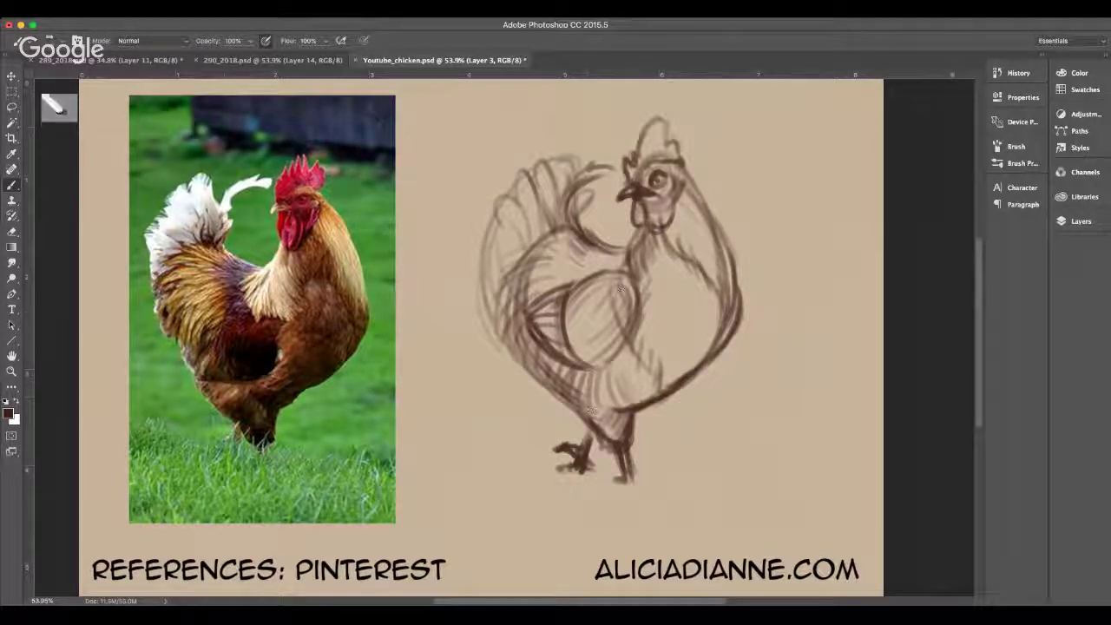
{"action": "mouse_move", "coordinate": [658, 252]}
{"action": "left_mouse_down"}
{"action": "mouse_move", "coordinate": [670, 314]}
{"action": "mouse_move", "coordinate": [690, 311]}
{"action": "mouse_move", "coordinate": [700, 344]}
{"action": "mouse_move", "coordinate": [676, 377]}
{"action": "left_mouse_up"}
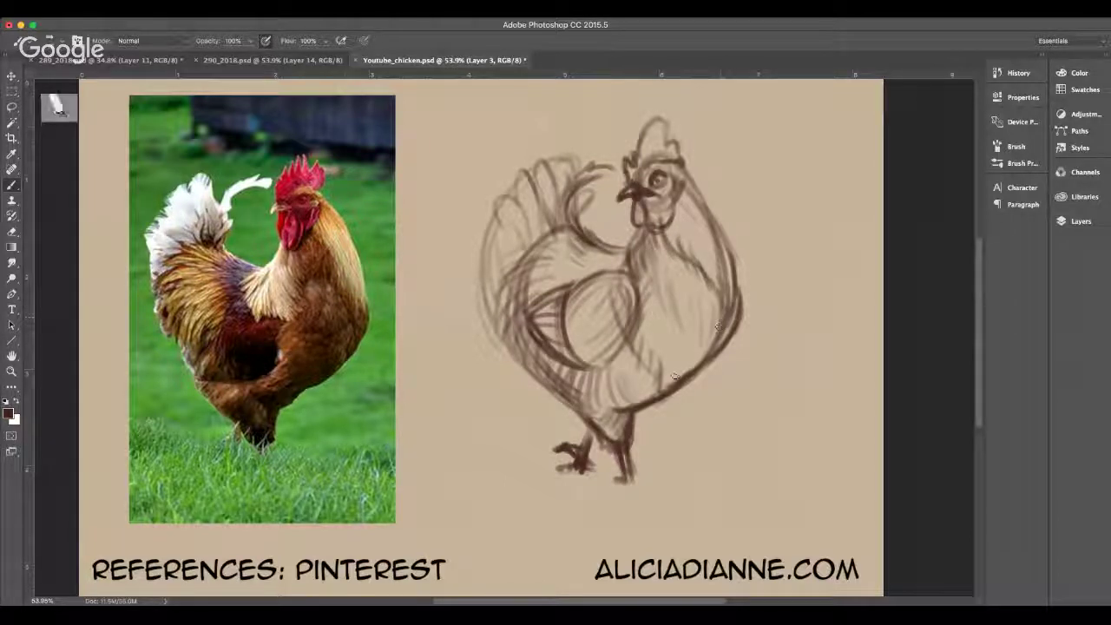
{"action": "mouse_move", "coordinate": [665, 333]}
{"action": "left_mouse_down"}
{"action": "mouse_move", "coordinate": [650, 334]}
{"action": "mouse_move", "coordinate": [665, 364]}
{"action": "mouse_move", "coordinate": [675, 333]}
{"action": "mouse_move", "coordinate": [673, 374]}
{"action": "mouse_move", "coordinate": [730, 334]}
{"action": "mouse_move", "coordinate": [675, 396]}
{"action": "mouse_move", "coordinate": [693, 365]}
{"action": "left_mouse_up"}
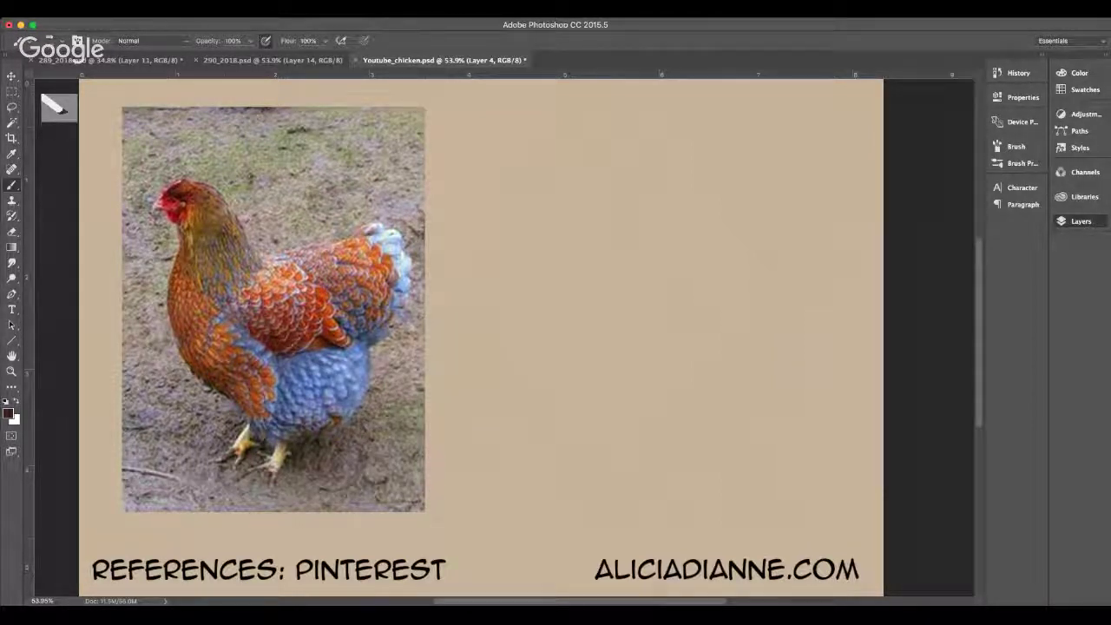
- Start the orange and blue hen on Layer 4 with light curves for the head, neck, rounded breast and wing front
{"action": "left_click", "coordinate": [635, 301]}
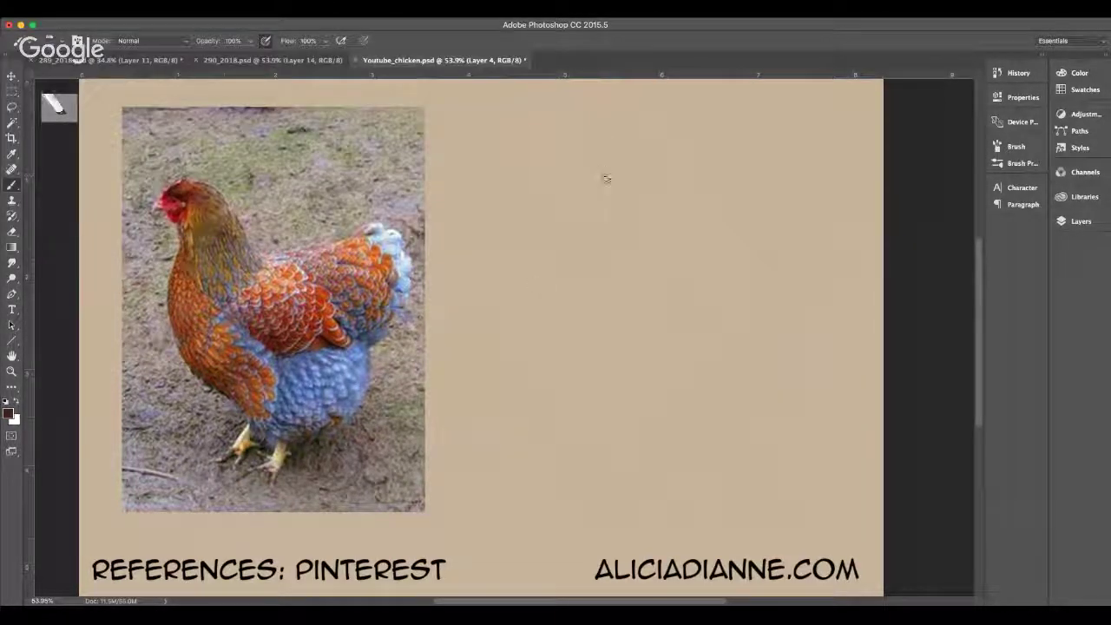
{"action": "mouse_move", "coordinate": [594, 180]}
{"action": "left_mouse_down"}
{"action": "mouse_move", "coordinate": [588, 150]}
{"action": "mouse_move", "coordinate": [675, 179]}
{"action": "mouse_move", "coordinate": [664, 183]}
{"action": "mouse_move", "coordinate": [640, 281]}
{"action": "mouse_move", "coordinate": [582, 252]}
{"action": "mouse_move", "coordinate": [560, 346]}
{"action": "left_mouse_up"}
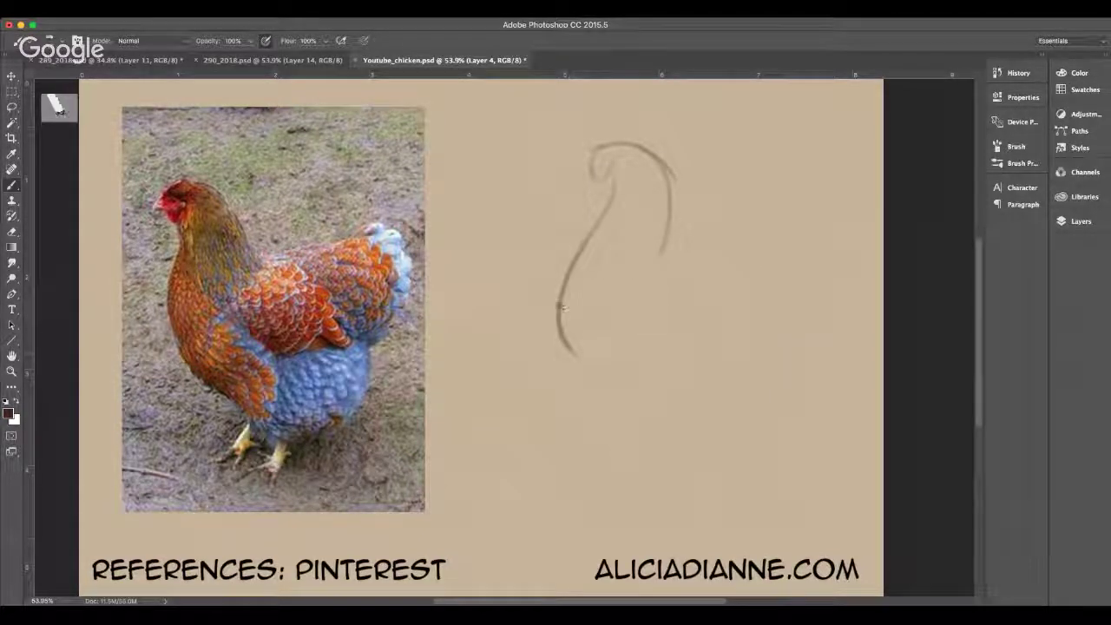
{"action": "left_click_drag", "start_coordinate": [560, 304], "coordinate": [611, 380]}
{"action": "mouse_move", "coordinate": [660, 274]}
{"action": "left_mouse_down"}
{"action": "mouse_move", "coordinate": [674, 321]}
{"action": "mouse_move", "coordinate": [669, 373]}
{"action": "left_mouse_up"}
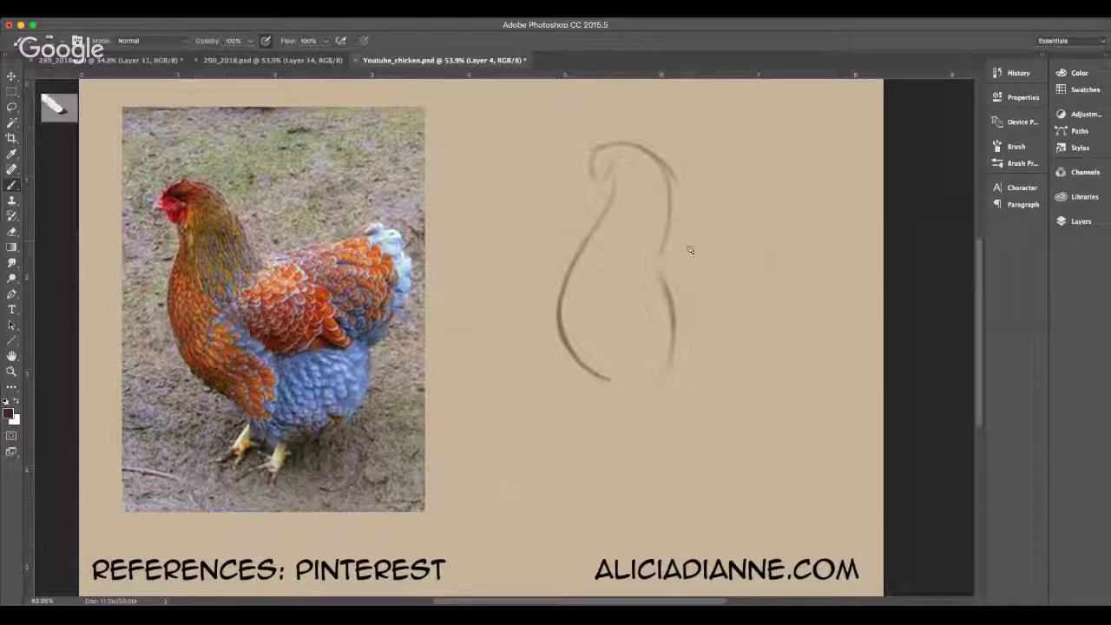
- Block in the hen's back, rear curve and full rounded belly, with the far thigh bulging below the breast
{"action": "mouse_move", "coordinate": [670, 253]}
{"action": "left_mouse_down"}
{"action": "mouse_move", "coordinate": [743, 226]}
{"action": "mouse_move", "coordinate": [812, 291]}
{"action": "mouse_move", "coordinate": [749, 347]}
{"action": "left_mouse_up"}
{"action": "mouse_move", "coordinate": [624, 403]}
{"action": "left_mouse_down"}
{"action": "mouse_move", "coordinate": [686, 445]}
{"action": "mouse_move", "coordinate": [736, 429]}
{"action": "mouse_move", "coordinate": [773, 391]}
{"action": "mouse_move", "coordinate": [724, 440]}
{"action": "mouse_move", "coordinate": [775, 372]}
{"action": "left_mouse_up"}
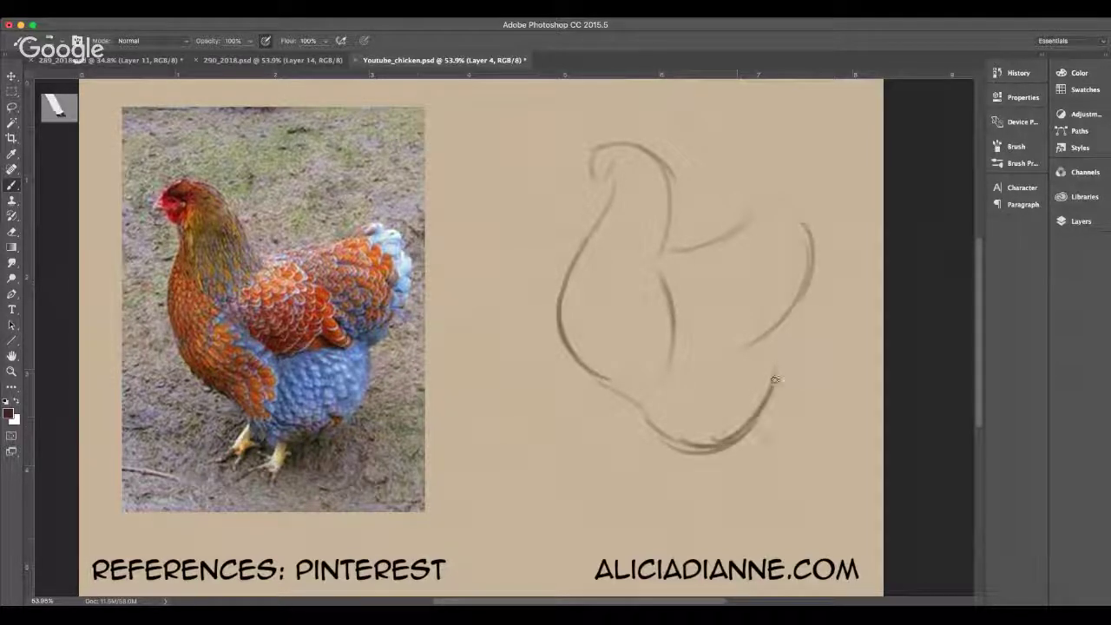
{"action": "left_click_drag", "start_coordinate": [791, 328], "coordinate": [798, 354]}
{"action": "mouse_move", "coordinate": [801, 306]}
{"action": "left_mouse_down"}
{"action": "mouse_move", "coordinate": [771, 414]}
{"action": "mouse_move", "coordinate": [749, 434]}
{"action": "left_mouse_up"}
{"action": "left_click_drag", "start_coordinate": [794, 325], "coordinate": [717, 446]}
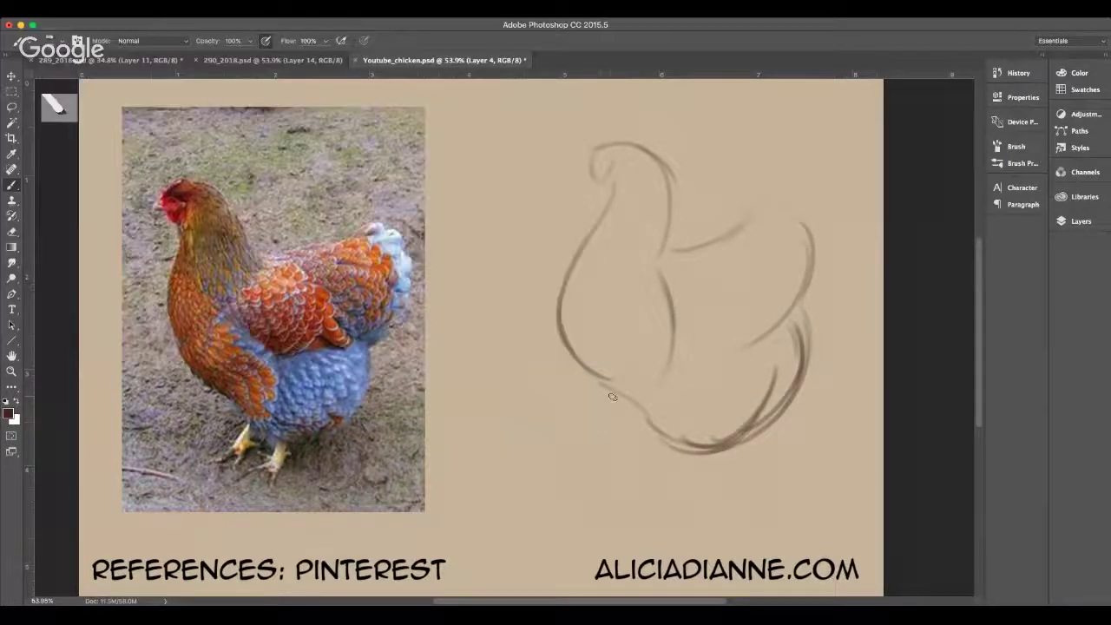
{"action": "mouse_move", "coordinate": [598, 383]}
{"action": "left_mouse_down"}
{"action": "mouse_move", "coordinate": [618, 428]}
{"action": "mouse_move", "coordinate": [635, 437]}
{"action": "left_mouse_up"}
{"action": "mouse_move", "coordinate": [603, 380]}
{"action": "left_mouse_down"}
{"action": "mouse_move", "coordinate": [700, 447]}
{"action": "mouse_move", "coordinate": [766, 419]}
{"action": "mouse_move", "coordinate": [789, 389]}
{"action": "left_mouse_up"}
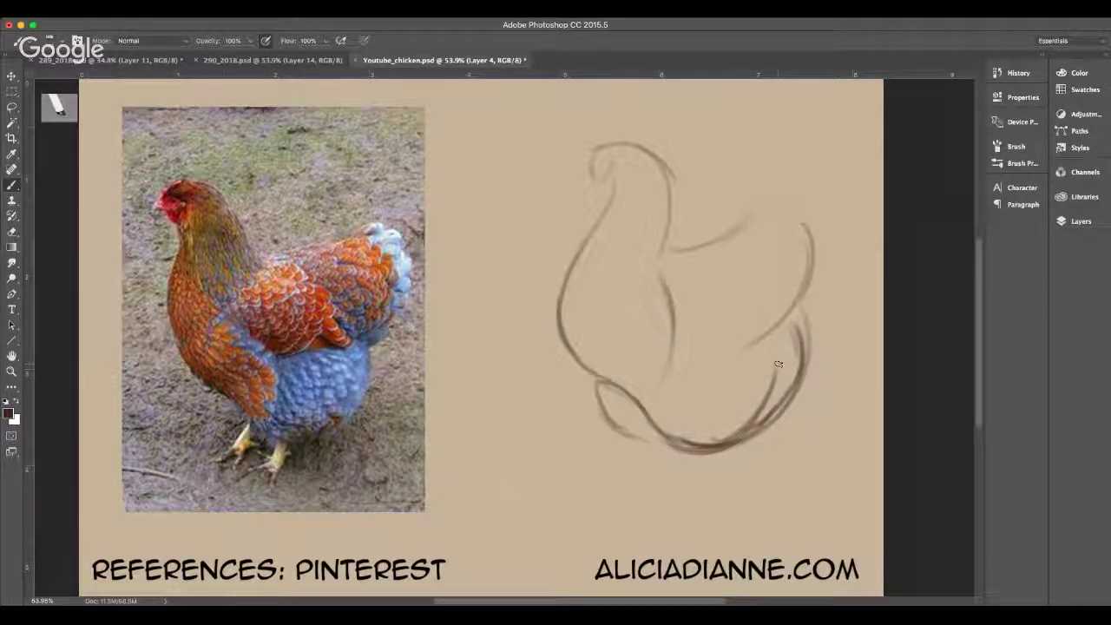
- Draw the hen's folded wing as a rounded shape tapering to a point near the rump
{"action": "mouse_move", "coordinate": [667, 272]}
{"action": "left_mouse_down"}
{"action": "mouse_move", "coordinate": [683, 315]}
{"action": "mouse_move", "coordinate": [714, 358]}
{"action": "left_mouse_up"}
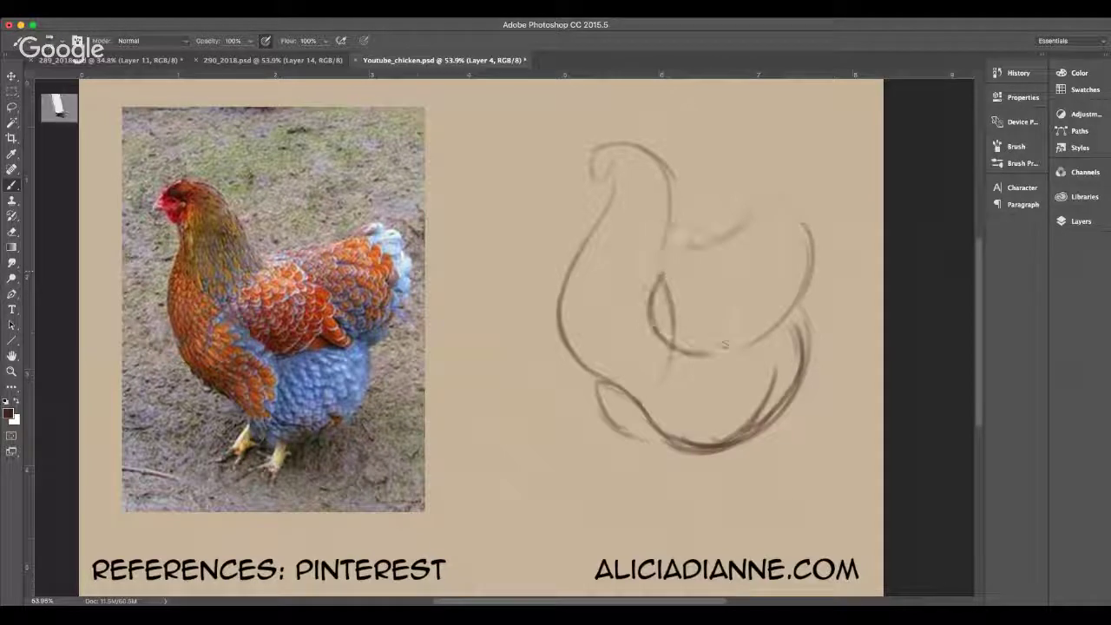
{"action": "left_click_drag", "start_coordinate": [655, 296], "coordinate": [723, 363]}
{"action": "left_click_drag", "start_coordinate": [653, 342], "coordinate": [686, 366]}
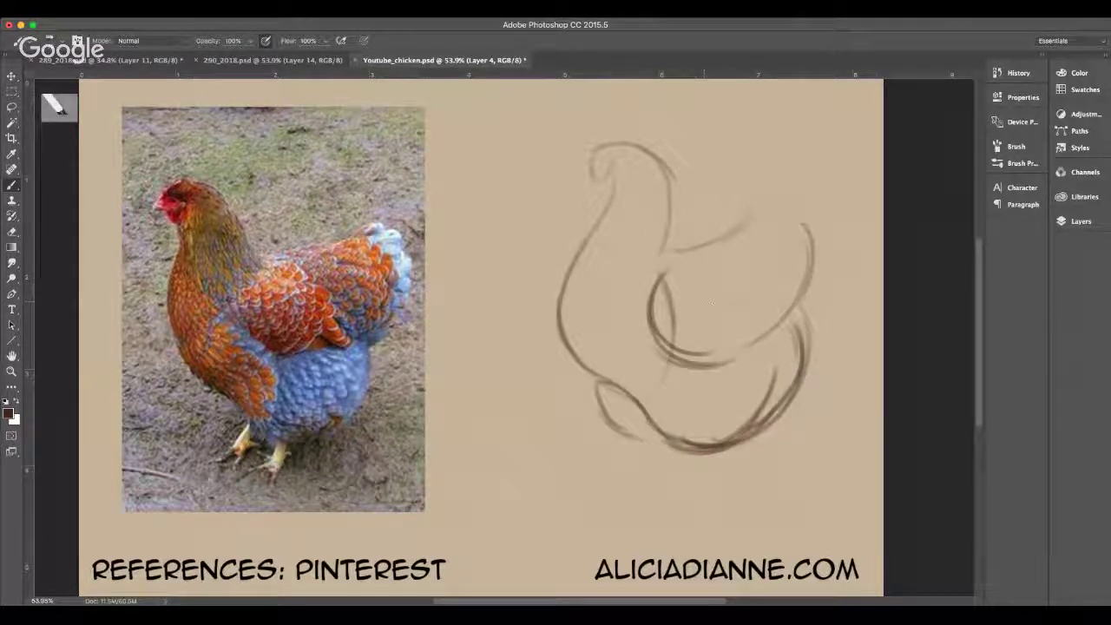
{"action": "mouse_move", "coordinate": [644, 304]}
{"action": "left_mouse_down"}
{"action": "mouse_move", "coordinate": [694, 267]}
{"action": "mouse_move", "coordinate": [749, 304]}
{"action": "left_mouse_up"}
{"action": "left_click_drag", "start_coordinate": [704, 270], "coordinate": [773, 341]}
{"action": "left_click_drag", "start_coordinate": [769, 344], "coordinate": [716, 358]}
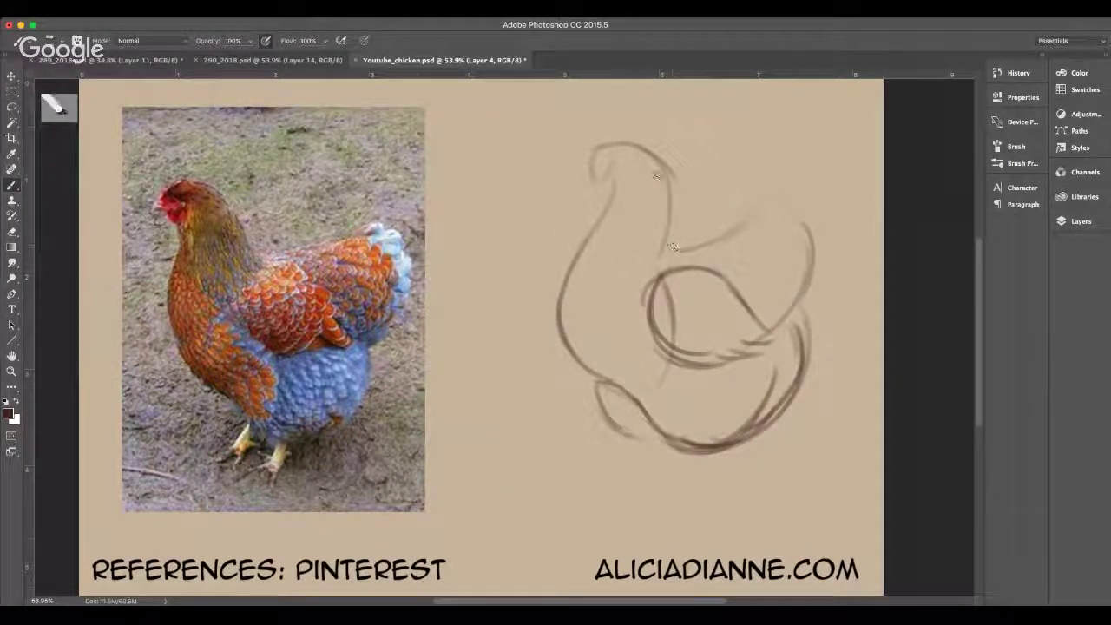
- Darken the back of the hen's neck, and add hackle strokes on the neck and small scalloped feathers on the breast
{"action": "left_click_drag", "start_coordinate": [658, 175], "coordinate": [683, 255]}
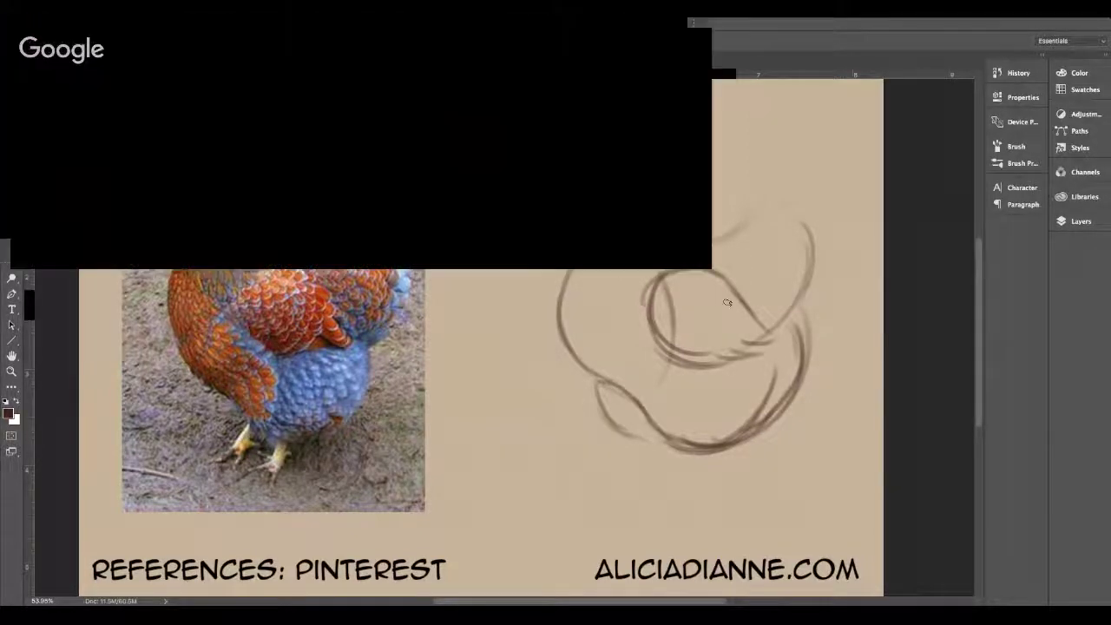
{"action": "mouse_move", "coordinate": [615, 191]}
{"action": "left_mouse_down"}
{"action": "mouse_move", "coordinate": [592, 245]}
{"action": "mouse_move", "coordinate": [597, 269]}
{"action": "left_mouse_up"}
{"action": "mouse_move", "coordinate": [620, 213]}
{"action": "left_mouse_down"}
{"action": "mouse_move", "coordinate": [611, 285]}
{"action": "mouse_move", "coordinate": [620, 243]}
{"action": "mouse_move", "coordinate": [629, 292]}
{"action": "mouse_move", "coordinate": [635, 257]}
{"action": "mouse_move", "coordinate": [647, 280]}
{"action": "mouse_move", "coordinate": [650, 246]}
{"action": "mouse_move", "coordinate": [675, 269]}
{"action": "left_mouse_up"}
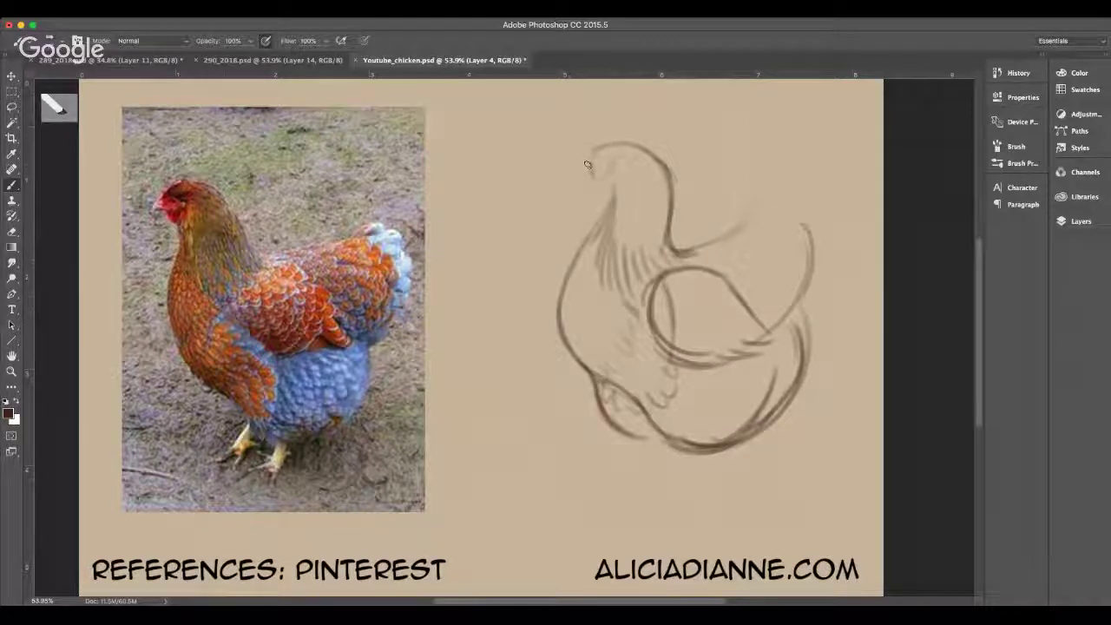
- Draw the hen's pointed beak, eye, small comb and shaded wattle, and darken the top of the head
{"action": "mouse_move", "coordinate": [595, 158]}
{"action": "left_mouse_down"}
{"action": "mouse_move", "coordinate": [575, 177]}
{"action": "mouse_move", "coordinate": [612, 175]}
{"action": "mouse_move", "coordinate": [588, 179]}
{"action": "mouse_move", "coordinate": [606, 184]}
{"action": "mouse_move", "coordinate": [608, 200]}
{"action": "mouse_move", "coordinate": [587, 243]}
{"action": "left_mouse_up"}
{"action": "mouse_move", "coordinate": [612, 163]}
{"action": "left_mouse_down"}
{"action": "mouse_move", "coordinate": [607, 182]}
{"action": "mouse_move", "coordinate": [609, 139]}
{"action": "mouse_move", "coordinate": [631, 139]}
{"action": "left_mouse_up"}
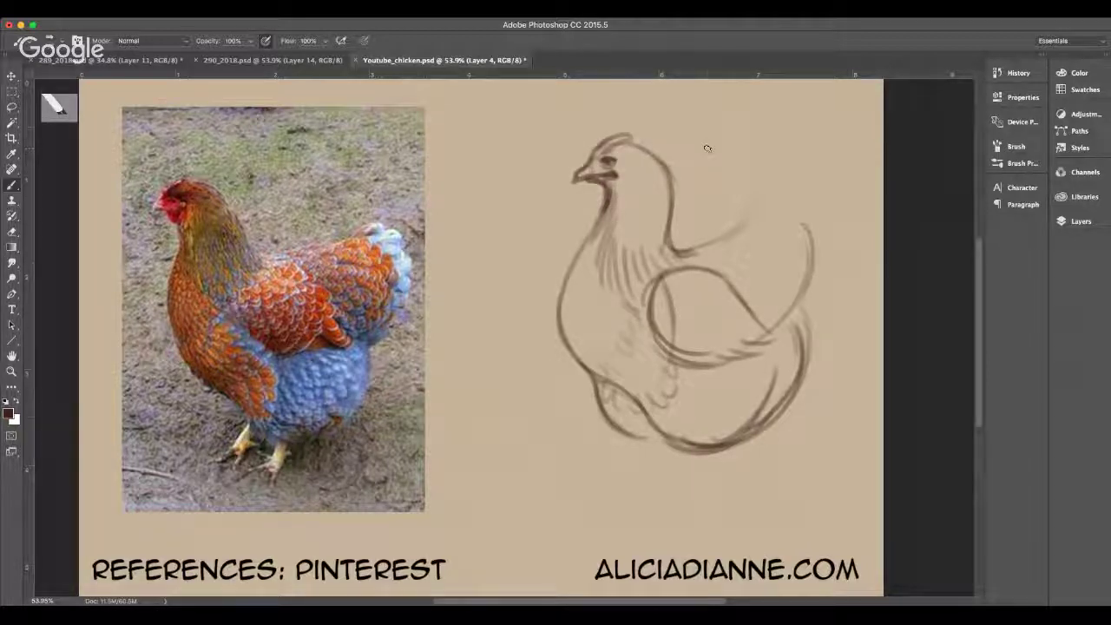
{"action": "left_click_drag", "start_coordinate": [606, 158], "coordinate": [598, 171]}
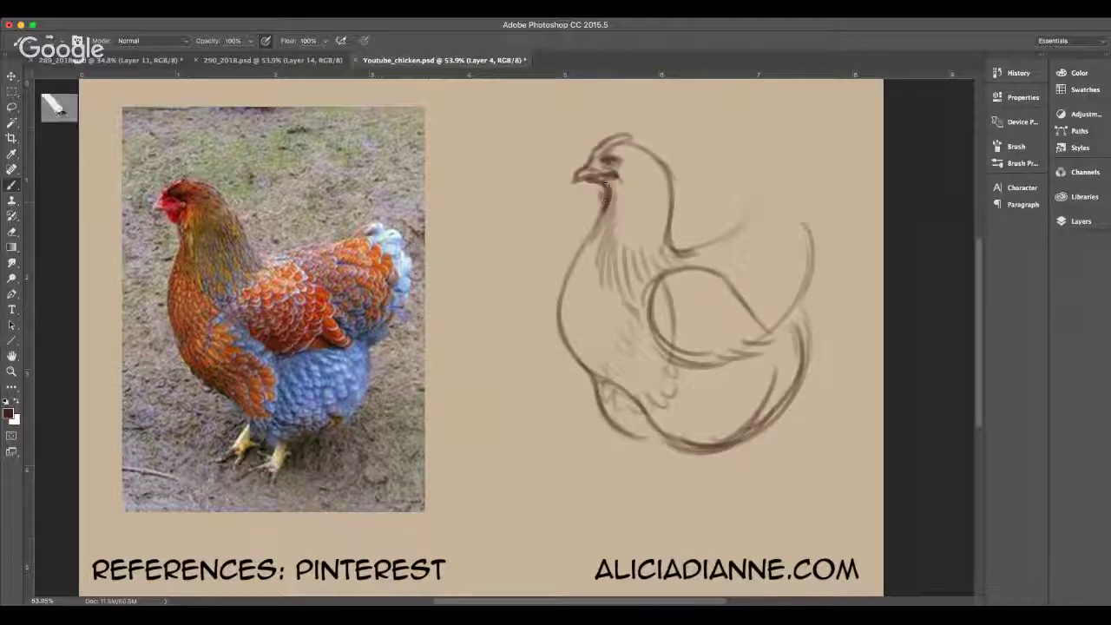
{"action": "mouse_move", "coordinate": [605, 186]}
{"action": "left_mouse_down"}
{"action": "mouse_move", "coordinate": [637, 129]}
{"action": "mouse_move", "coordinate": [625, 171]}
{"action": "left_mouse_up"}
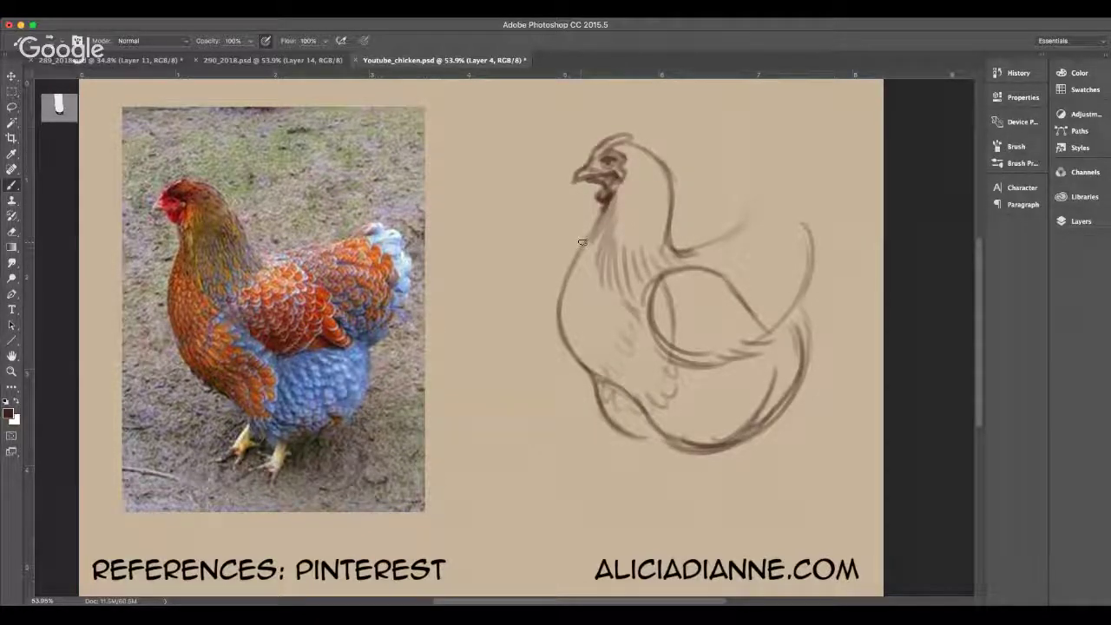
{"action": "mouse_move", "coordinate": [630, 145]}
{"action": "left_mouse_down"}
{"action": "mouse_move", "coordinate": [654, 155]}
{"action": "mouse_move", "coordinate": [622, 151]}
{"action": "mouse_move", "coordinate": [632, 136]}
{"action": "mouse_move", "coordinate": [585, 169]}
{"action": "mouse_move", "coordinate": [601, 172]}
{"action": "mouse_move", "coordinate": [594, 201]}
{"action": "mouse_move", "coordinate": [608, 184]}
{"action": "mouse_move", "coordinate": [612, 203]}
{"action": "left_mouse_up"}
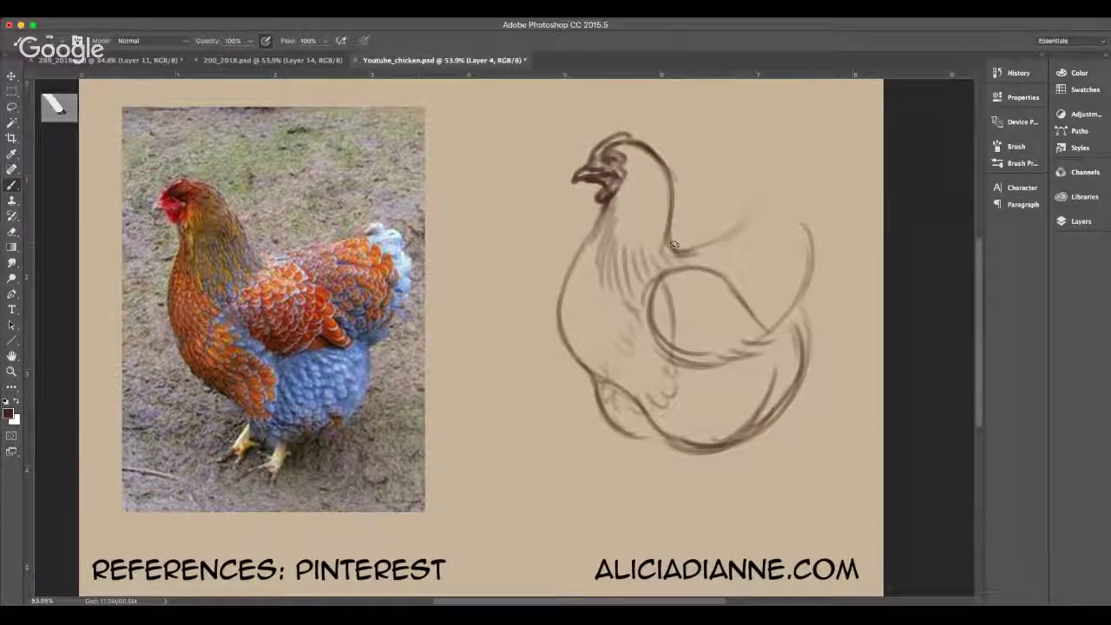
- Close off the lower hackle feathers, and strengthen the hen's back line up to a curved saddle edge before the tail
{"action": "left_click_drag", "start_coordinate": [669, 233], "coordinate": [695, 253]}
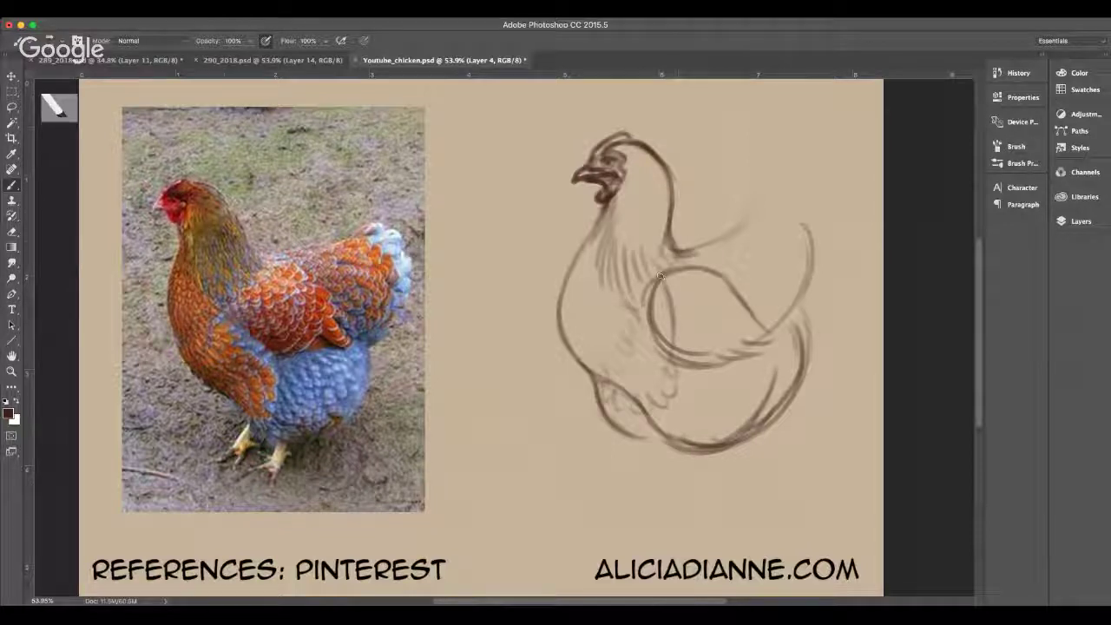
{"action": "left_click_drag", "start_coordinate": [612, 277], "coordinate": [630, 291]}
{"action": "mouse_move", "coordinate": [699, 250]}
{"action": "left_mouse_down"}
{"action": "mouse_move", "coordinate": [759, 224]}
{"action": "mouse_move", "coordinate": [796, 271]}
{"action": "left_mouse_up"}
{"action": "left_click_drag", "start_coordinate": [761, 230], "coordinate": [796, 300]}
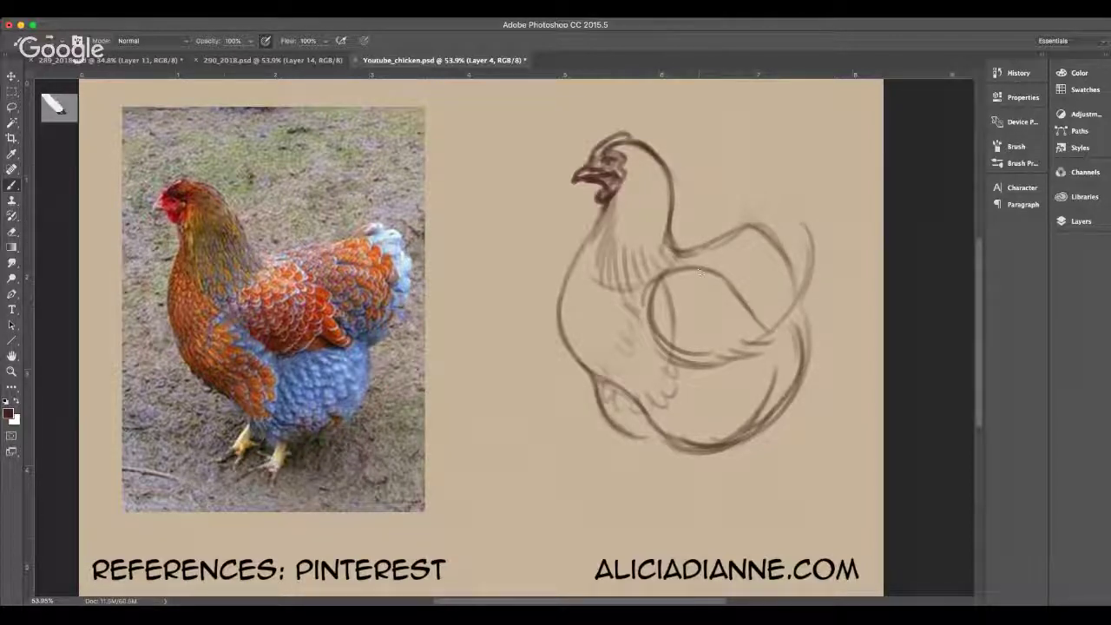
- Outline the hen's short upright tail and divide it into rounded feathers, with small scallops along its base
{"action": "left_click_drag", "start_coordinate": [738, 233], "coordinate": [778, 198]}
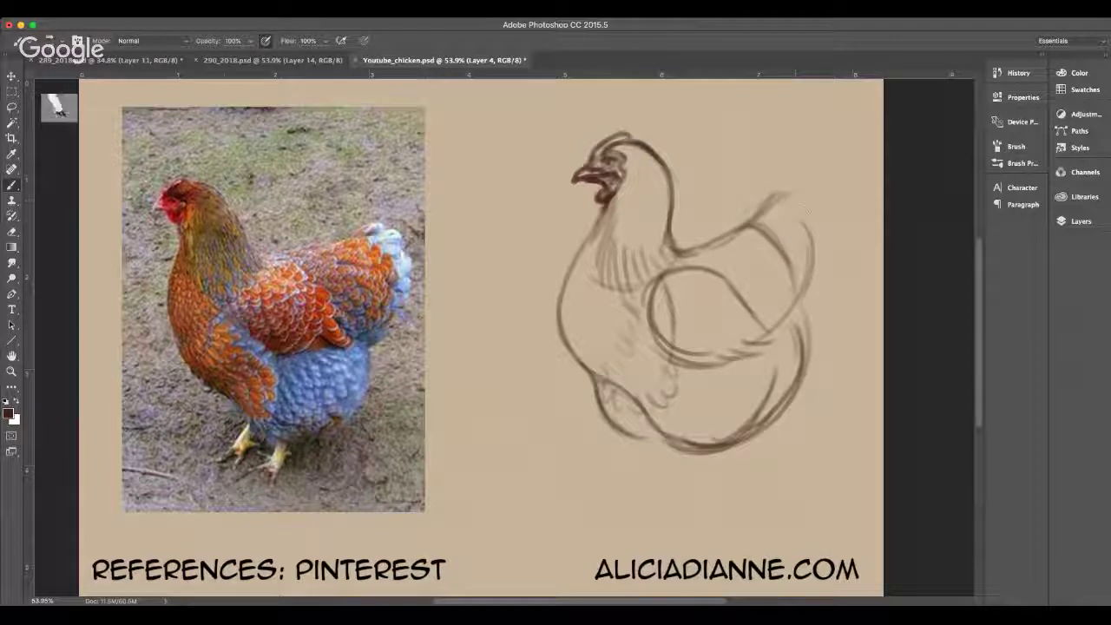
{"action": "mouse_move", "coordinate": [771, 207]}
{"action": "left_mouse_down"}
{"action": "mouse_move", "coordinate": [775, 219]}
{"action": "mouse_move", "coordinate": [807, 212]}
{"action": "mouse_move", "coordinate": [811, 222]}
{"action": "mouse_move", "coordinate": [795, 228]}
{"action": "mouse_move", "coordinate": [818, 227]}
{"action": "mouse_move", "coordinate": [811, 204]}
{"action": "mouse_move", "coordinate": [817, 211]}
{"action": "mouse_move", "coordinate": [820, 276]}
{"action": "left_mouse_up"}
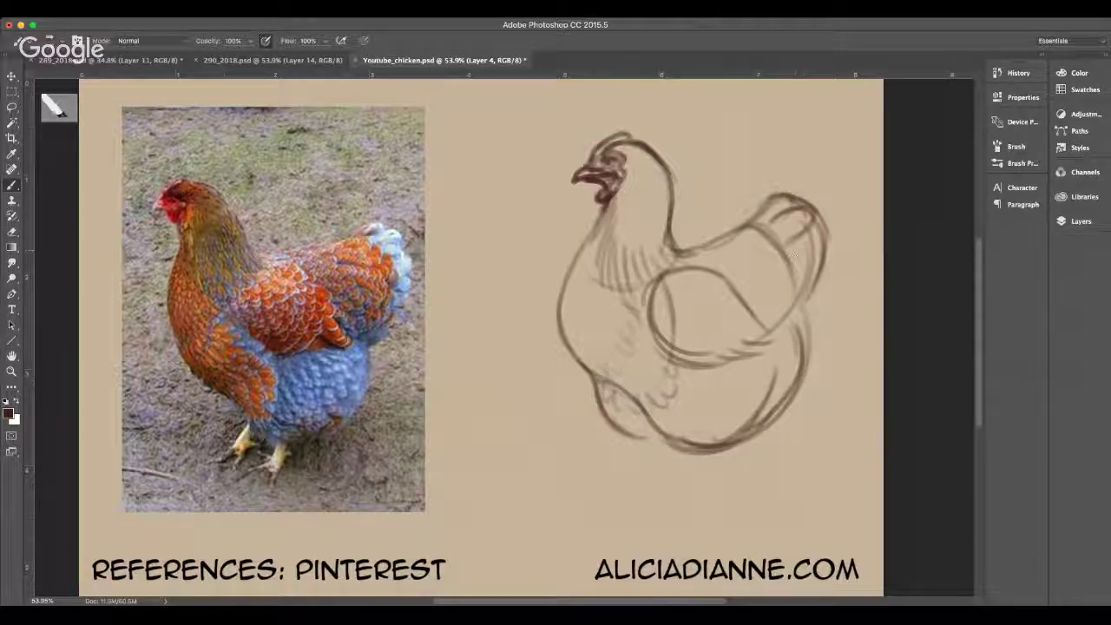
{"action": "mouse_move", "coordinate": [813, 223]}
{"action": "left_mouse_down"}
{"action": "mouse_move", "coordinate": [817, 243]}
{"action": "mouse_move", "coordinate": [798, 258]}
{"action": "mouse_move", "coordinate": [818, 283]}
{"action": "mouse_move", "coordinate": [800, 291]}
{"action": "mouse_move", "coordinate": [790, 321]}
{"action": "left_mouse_up"}
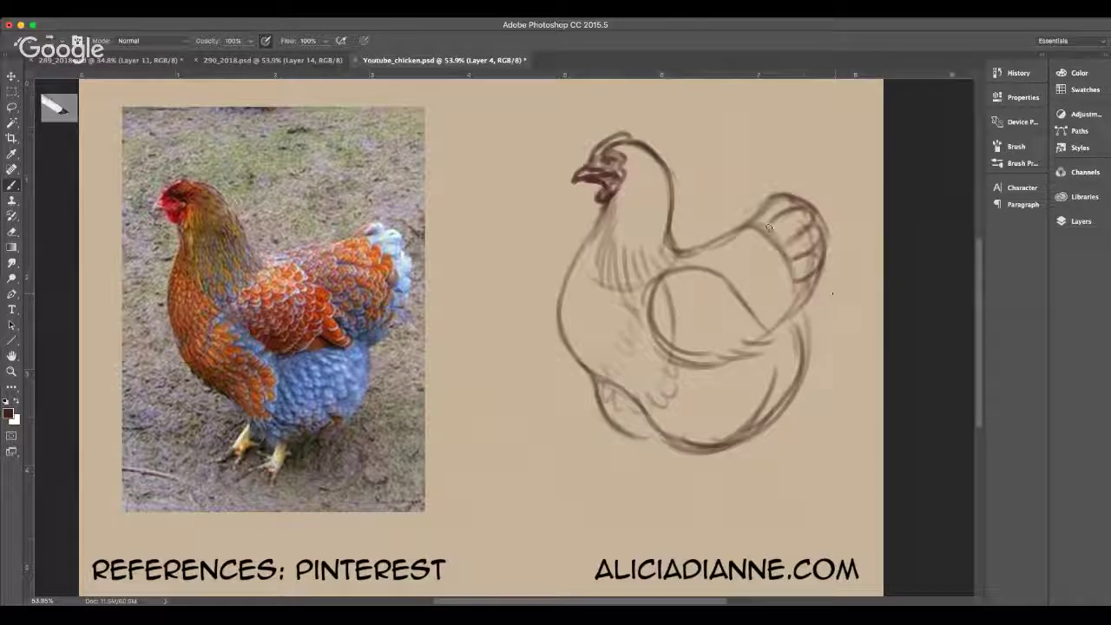
{"action": "mouse_move", "coordinate": [761, 224]}
{"action": "left_mouse_down"}
{"action": "mouse_move", "coordinate": [771, 262]}
{"action": "mouse_move", "coordinate": [791, 256]}
{"action": "mouse_move", "coordinate": [789, 289]}
{"action": "left_mouse_up"}
{"action": "left_click_drag", "start_coordinate": [755, 218], "coordinate": [788, 198]}
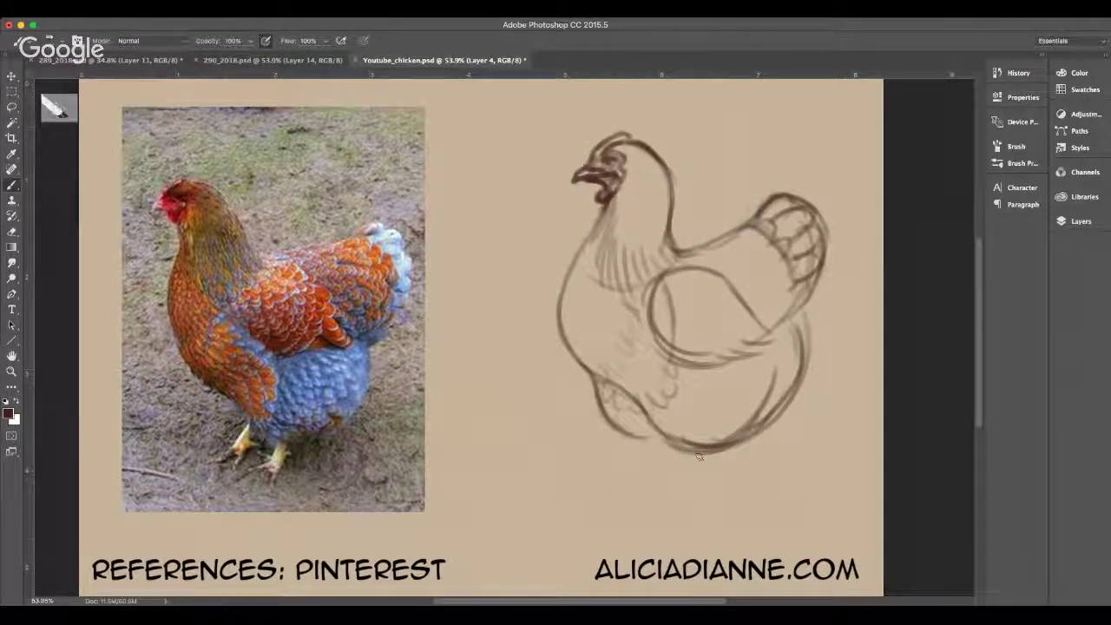
- Draw the hen's two short legs beneath the belly, with spread toes on each foot
{"action": "mouse_move", "coordinate": [693, 452]}
{"action": "left_mouse_down"}
{"action": "mouse_move", "coordinate": [698, 474]}
{"action": "mouse_move", "coordinate": [708, 468]}
{"action": "mouse_move", "coordinate": [670, 482]}
{"action": "mouse_move", "coordinate": [692, 479]}
{"action": "mouse_move", "coordinate": [671, 494]}
{"action": "mouse_move", "coordinate": [692, 479]}
{"action": "left_mouse_up"}
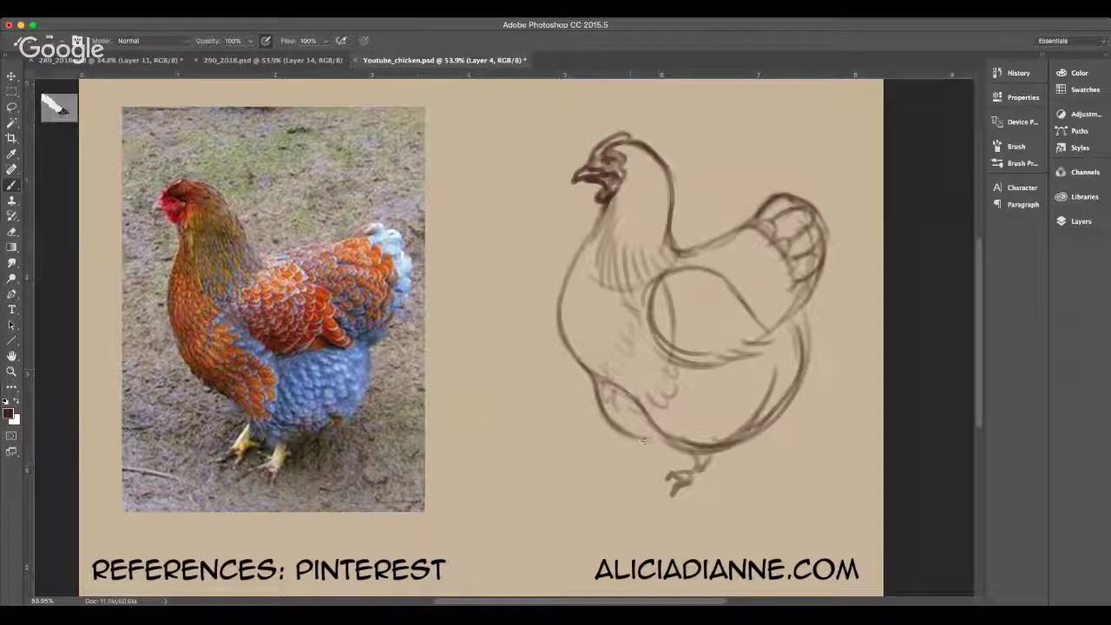
{"action": "mouse_move", "coordinate": [604, 404]}
{"action": "left_mouse_down"}
{"action": "mouse_move", "coordinate": [644, 438]}
{"action": "mouse_move", "coordinate": [669, 427]}
{"action": "mouse_move", "coordinate": [622, 477]}
{"action": "mouse_move", "coordinate": [648, 457]}
{"action": "mouse_move", "coordinate": [653, 472]}
{"action": "mouse_move", "coordinate": [613, 479]}
{"action": "left_mouse_up"}
{"action": "left_click_drag", "start_coordinate": [622, 474], "coordinate": [613, 479]}
{"action": "left_click_drag", "start_coordinate": [627, 472], "coordinate": [615, 473]}
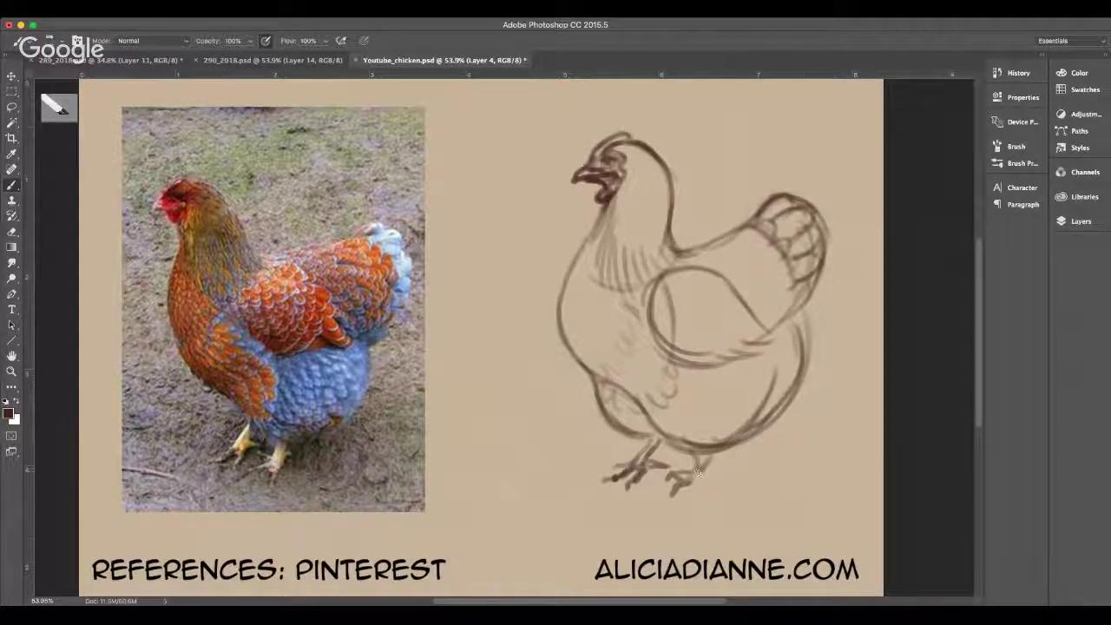
{"action": "mouse_move", "coordinate": [704, 458]}
{"action": "left_mouse_down"}
{"action": "mouse_move", "coordinate": [667, 498]}
{"action": "mouse_move", "coordinate": [701, 473]}
{"action": "mouse_move", "coordinate": [688, 507]}
{"action": "mouse_move", "coordinate": [713, 476]}
{"action": "mouse_move", "coordinate": [729, 474]}
{"action": "left_mouse_up"}
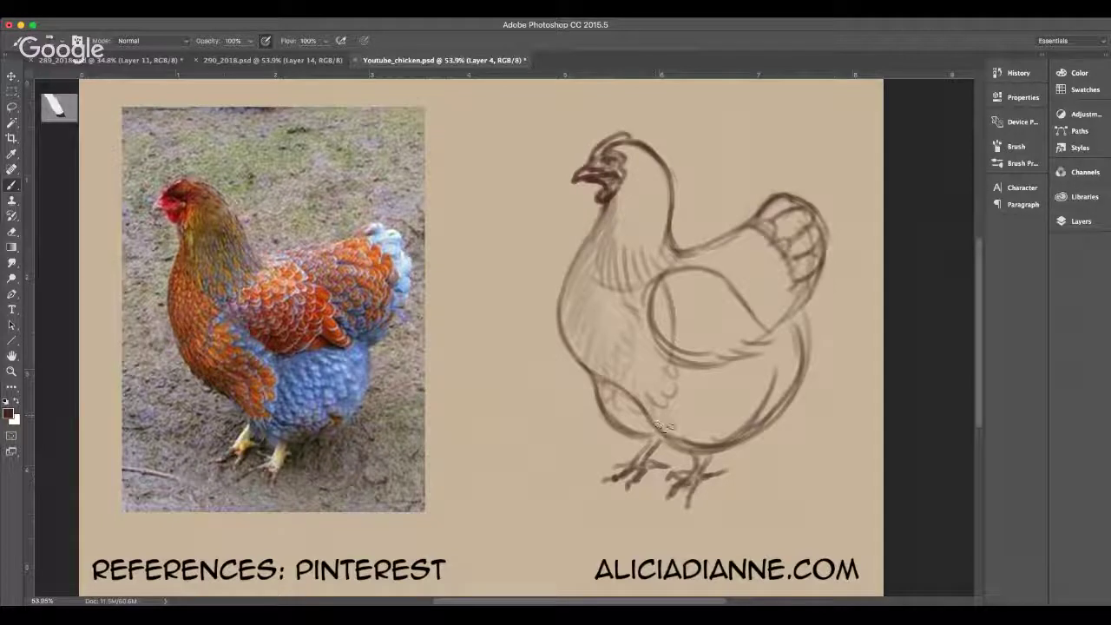
- Shade the hen's breast and far thigh, and darken the rounded rump and belly outline up to small fluff feathers beneath the tail
{"action": "mouse_move", "coordinate": [599, 380]}
{"action": "left_mouse_down"}
{"action": "mouse_move", "coordinate": [605, 412]}
{"action": "mouse_move", "coordinate": [625, 397]}
{"action": "mouse_move", "coordinate": [657, 439]}
{"action": "left_mouse_up"}
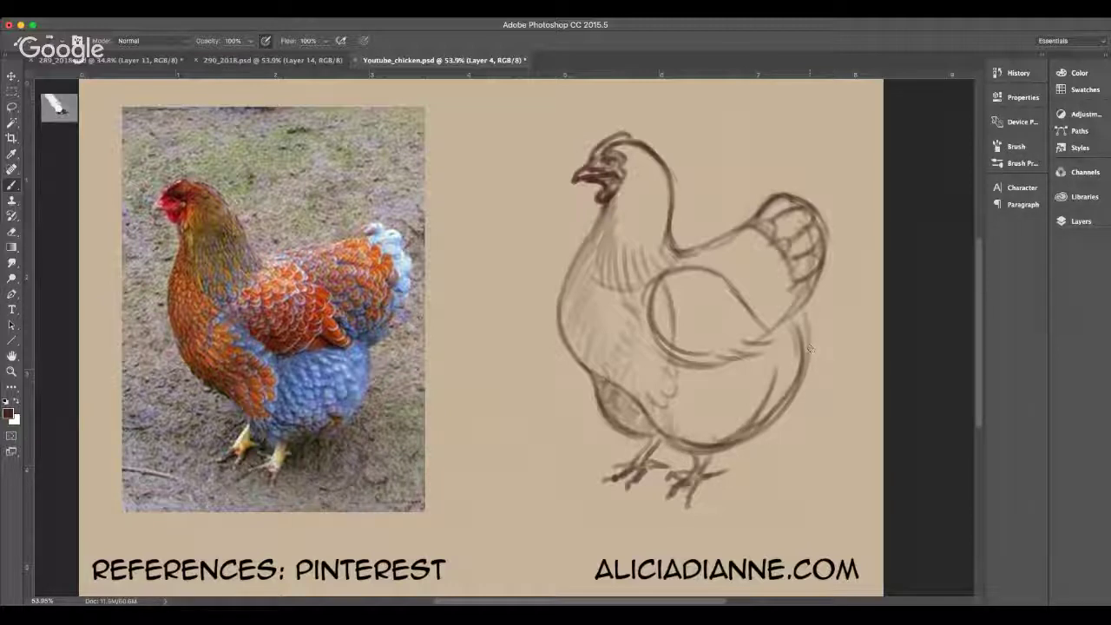
{"action": "left_click_drag", "start_coordinate": [808, 326], "coordinate": [812, 366]}
{"action": "left_click_drag", "start_coordinate": [795, 325], "coordinate": [813, 363]}
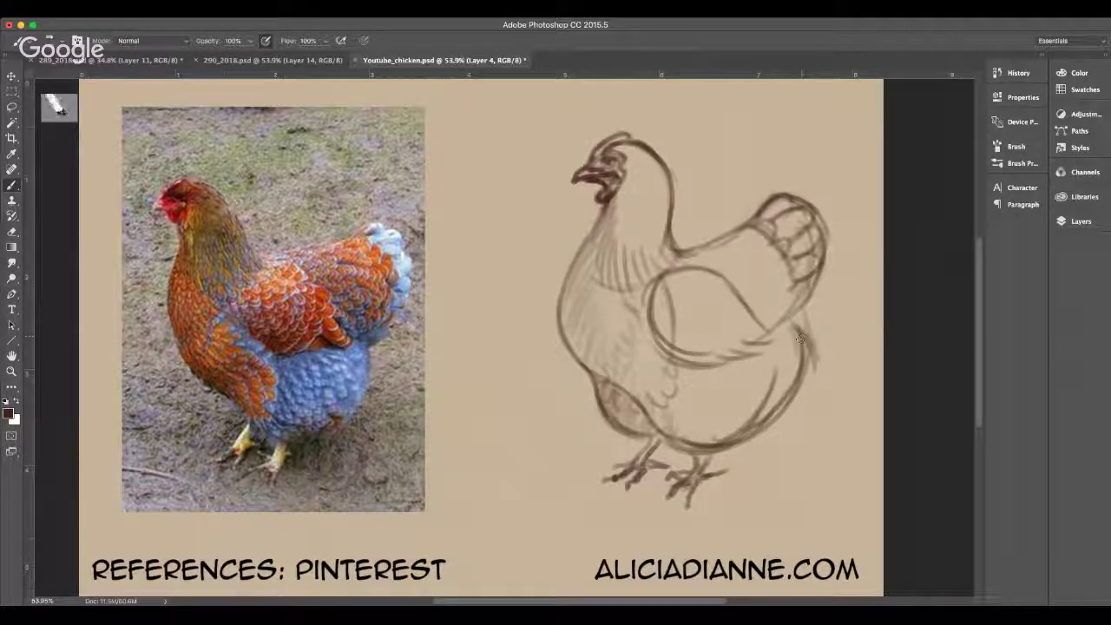
{"action": "left_click_drag", "start_coordinate": [792, 321], "coordinate": [805, 405]}
{"action": "mouse_move", "coordinate": [810, 363]}
{"action": "left_mouse_down"}
{"action": "mouse_move", "coordinate": [796, 415]}
{"action": "mouse_move", "coordinate": [780, 403]}
{"action": "mouse_move", "coordinate": [789, 413]}
{"action": "mouse_move", "coordinate": [758, 445]}
{"action": "mouse_move", "coordinate": [799, 398]}
{"action": "left_mouse_up"}
{"action": "mouse_move", "coordinate": [769, 440]}
{"action": "left_mouse_down"}
{"action": "mouse_move", "coordinate": [731, 452]}
{"action": "mouse_move", "coordinate": [644, 420]}
{"action": "left_mouse_up"}
{"action": "mouse_move", "coordinate": [707, 451]}
{"action": "left_mouse_down"}
{"action": "mouse_move", "coordinate": [677, 440]}
{"action": "mouse_move", "coordinate": [705, 452]}
{"action": "mouse_move", "coordinate": [695, 448]}
{"action": "mouse_move", "coordinate": [759, 439]}
{"action": "mouse_move", "coordinate": [705, 454]}
{"action": "mouse_move", "coordinate": [724, 454]}
{"action": "left_mouse_up"}
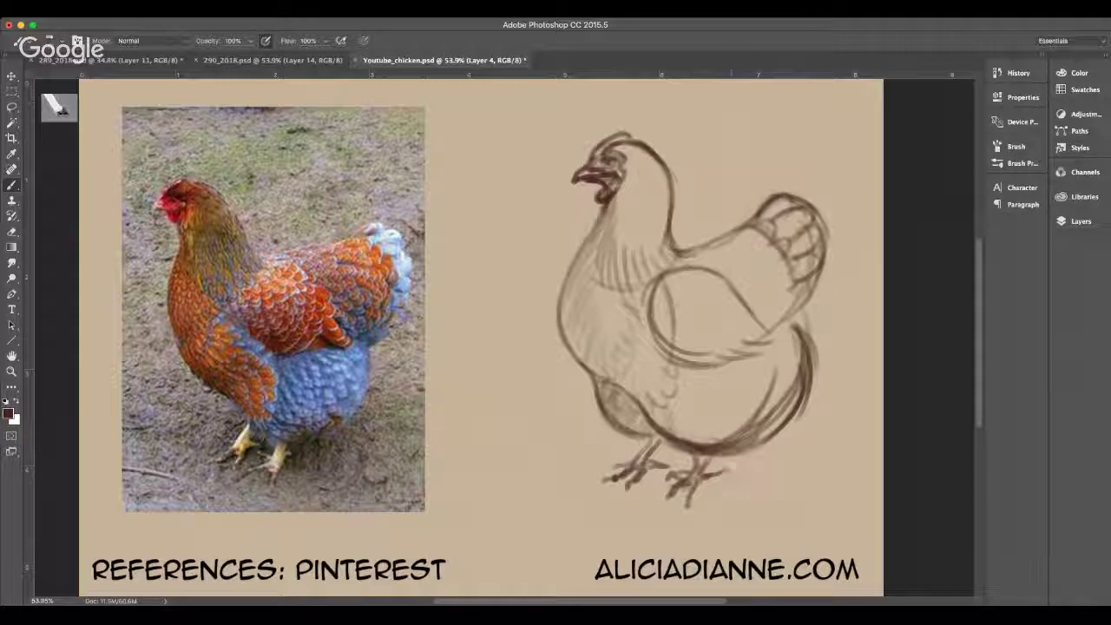
{"action": "left_click_drag", "start_coordinate": [788, 408], "coordinate": [752, 448]}
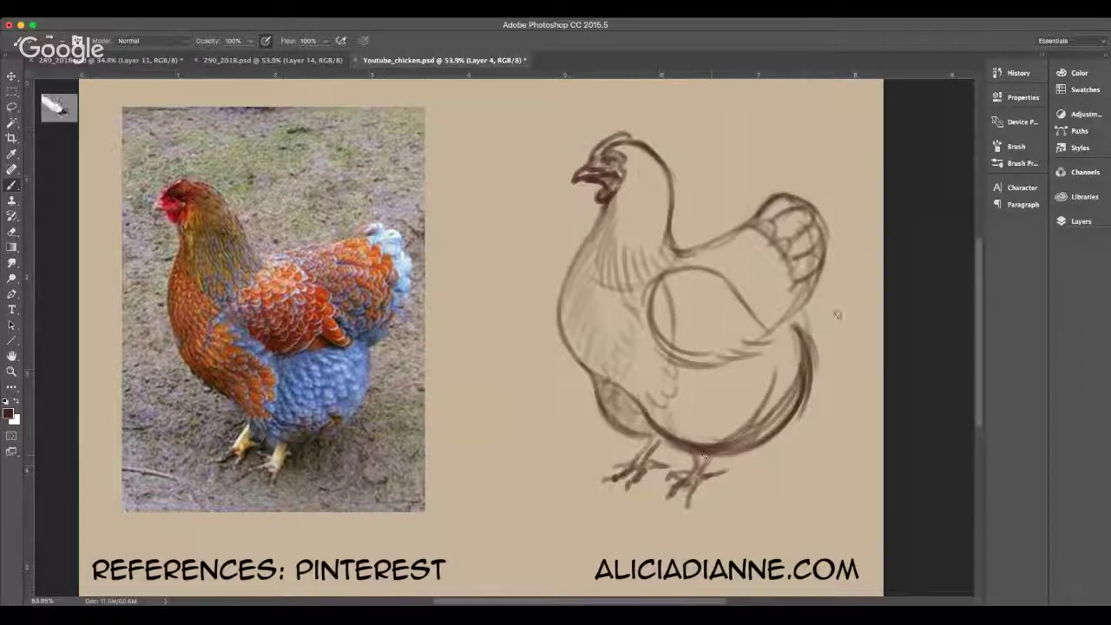
{"action": "mouse_move", "coordinate": [828, 285]}
{"action": "left_mouse_down"}
{"action": "mouse_move", "coordinate": [794, 319]}
{"action": "mouse_move", "coordinate": [806, 324]}
{"action": "mouse_move", "coordinate": [794, 333]}
{"action": "mouse_move", "coordinate": [811, 375]}
{"action": "left_mouse_up"}
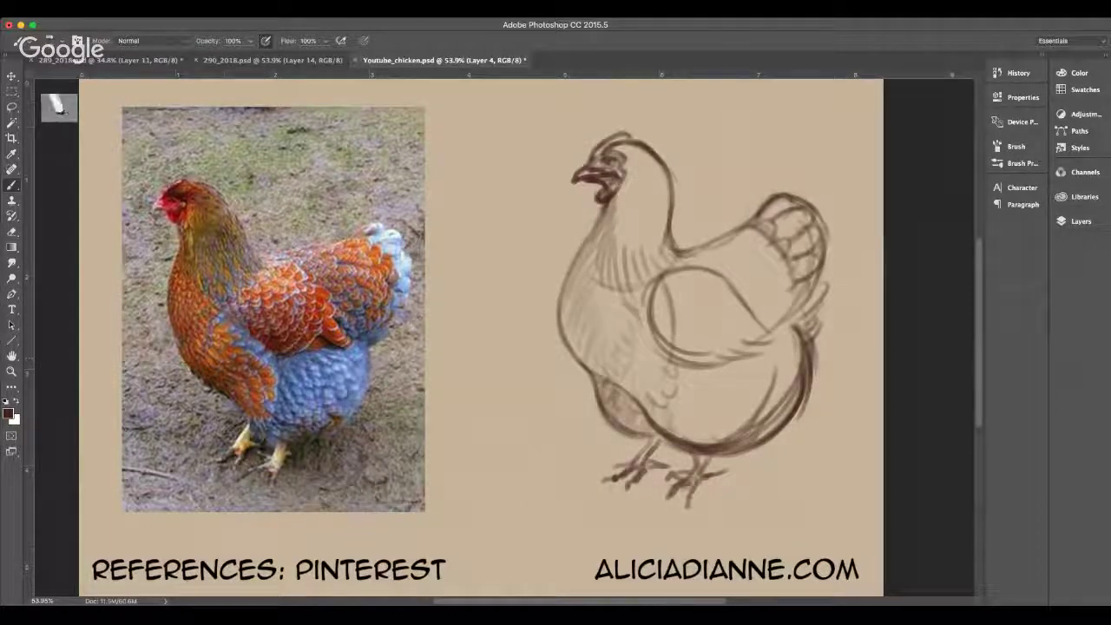
- Lasso both of the hen's feet, move them slightly down and away from the body, and deselect
{"action": "key", "text": "l"}
{"action": "mouse_move", "coordinate": [668, 453]}
{"action": "left_mouse_down"}
{"action": "mouse_move", "coordinate": [636, 437]}
{"action": "mouse_move", "coordinate": [618, 506]}
{"action": "mouse_move", "coordinate": [713, 510]}
{"action": "mouse_move", "coordinate": [705, 457]}
{"action": "mouse_move", "coordinate": [664, 445]}
{"action": "left_mouse_up"}
{"action": "key", "text": "v"}
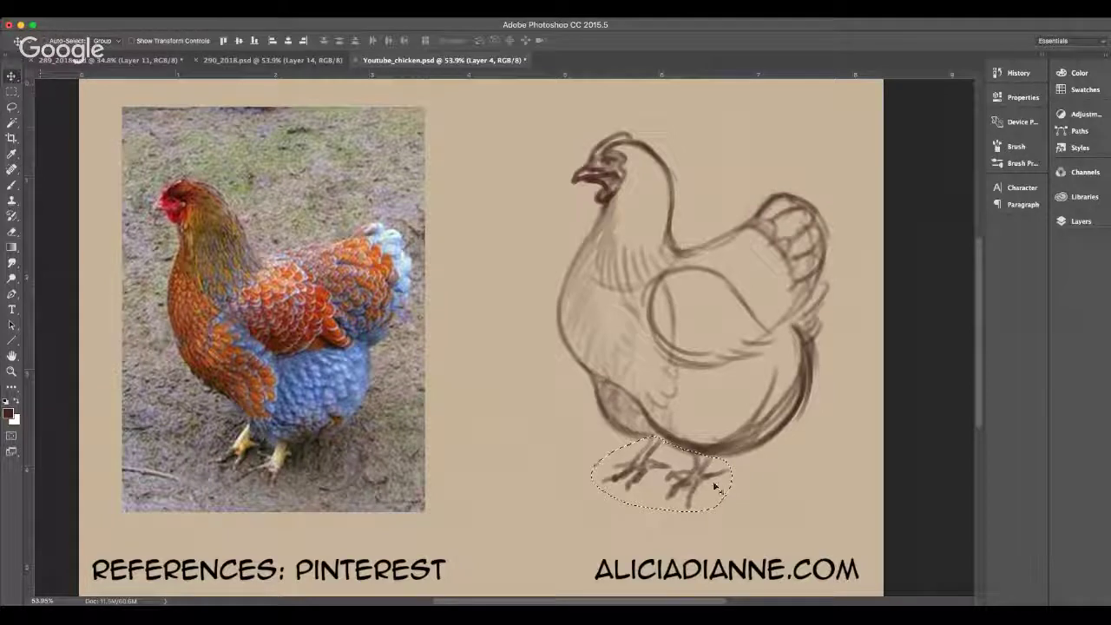
{"action": "left_click_drag", "start_coordinate": [696, 494], "coordinate": [686, 502]}
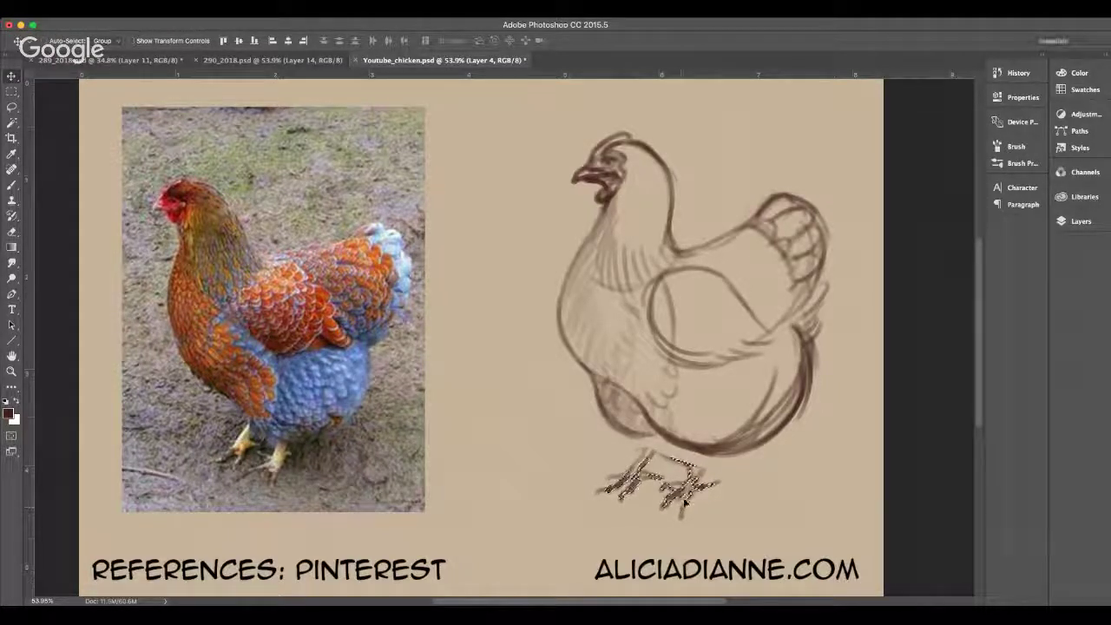
{"action": "key", "text": "ctrl+d"}
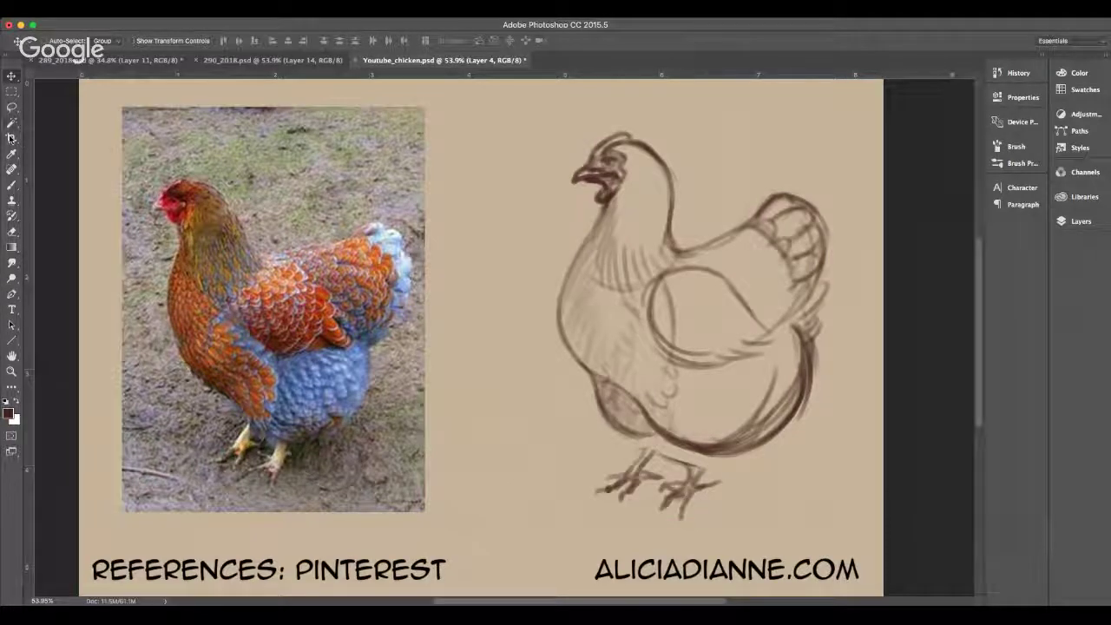
- Redraw the upper legs with the brush to rejoin the feet to the body, and darken the underside of the thigh and belly
{"action": "left_click", "coordinate": [11, 185]}
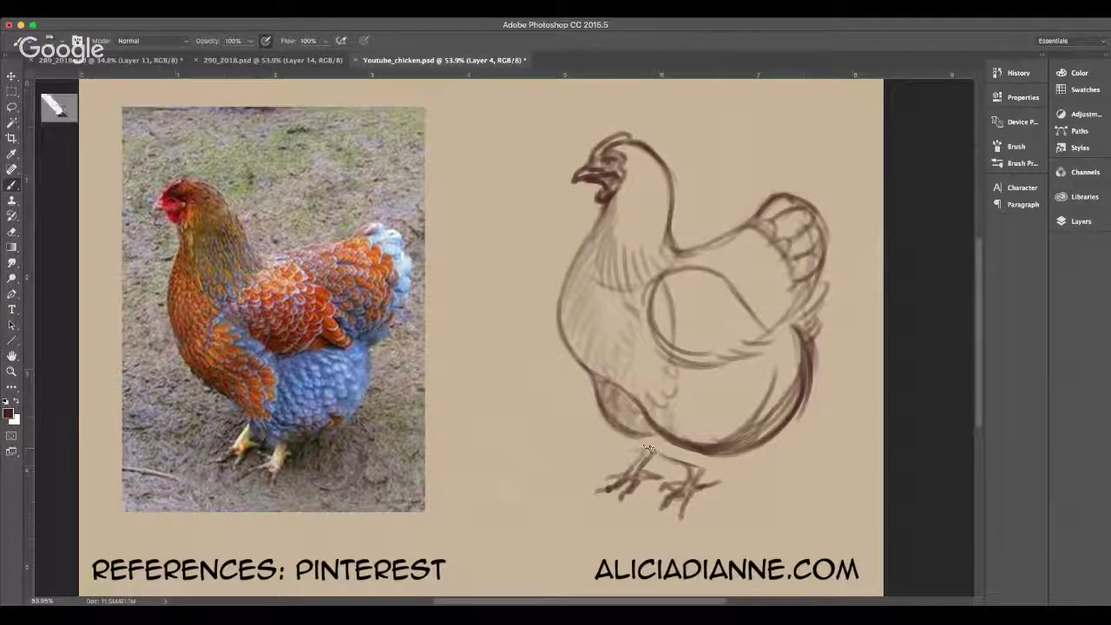
{"action": "mouse_move", "coordinate": [652, 441]}
{"action": "left_mouse_down"}
{"action": "mouse_move", "coordinate": [639, 462]}
{"action": "mouse_move", "coordinate": [647, 457]}
{"action": "left_mouse_up"}
{"action": "left_click_drag", "start_coordinate": [612, 424], "coordinate": [672, 441]}
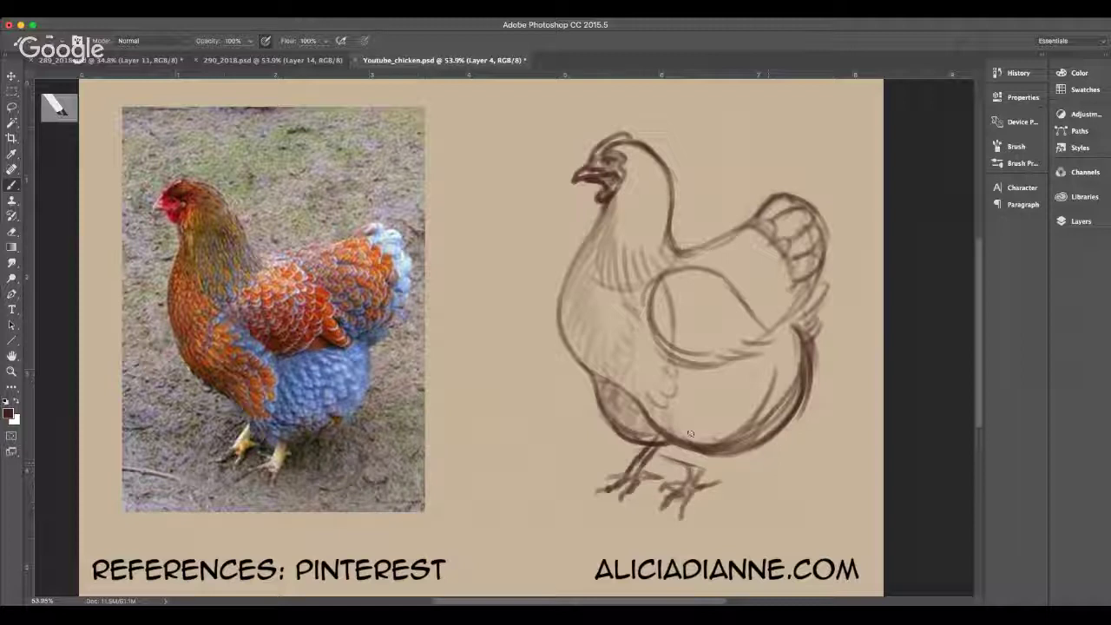
{"action": "mouse_move", "coordinate": [656, 434]}
{"action": "left_mouse_down"}
{"action": "mouse_move", "coordinate": [678, 456]}
{"action": "mouse_move", "coordinate": [707, 459]}
{"action": "mouse_move", "coordinate": [750, 448]}
{"action": "mouse_move", "coordinate": [777, 422]}
{"action": "left_mouse_up"}
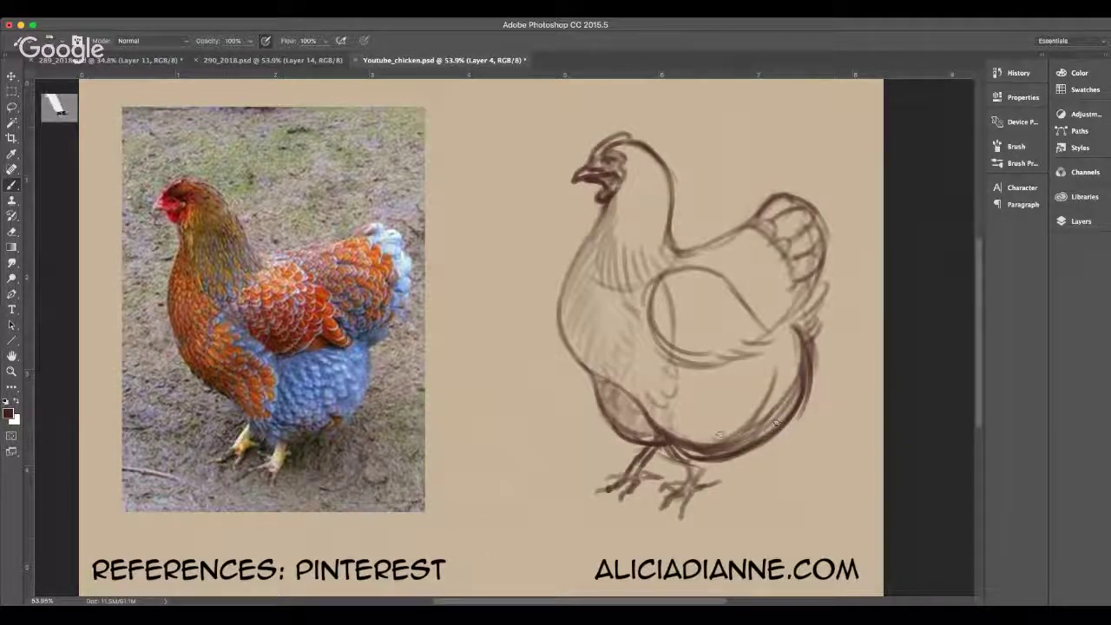
{"action": "left_click_drag", "start_coordinate": [686, 457], "coordinate": [712, 444]}
{"action": "mouse_move", "coordinate": [784, 383]}
{"action": "left_mouse_down"}
{"action": "mouse_move", "coordinate": [682, 457]}
{"action": "mouse_move", "coordinate": [682, 490]}
{"action": "mouse_move", "coordinate": [695, 489]}
{"action": "left_mouse_up"}
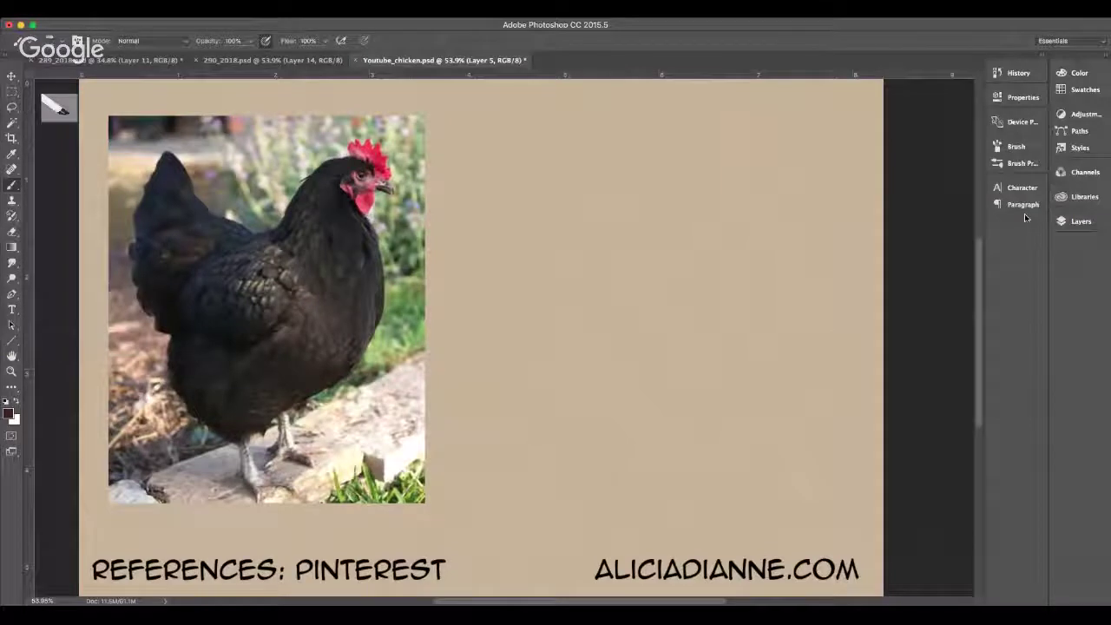
- Save the document on the black hen's page, and rough in the hen's rounded head and the curves of its neck
{"action": "key", "text": "super+s"}
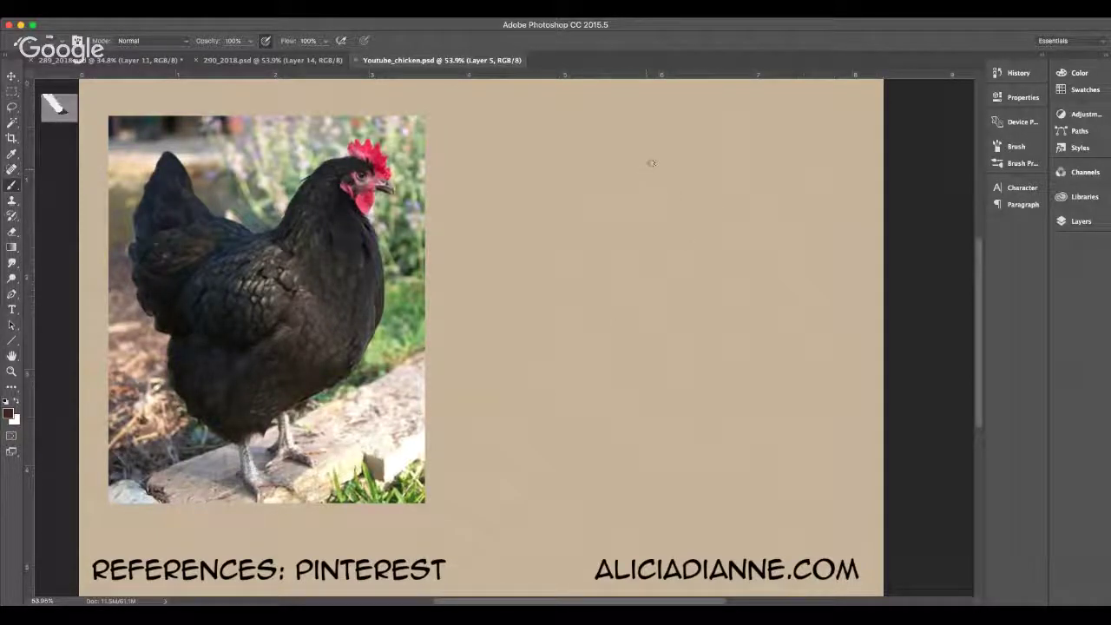
{"action": "left_click_drag", "start_coordinate": [652, 163], "coordinate": [667, 192]}
{"action": "mouse_move", "coordinate": [646, 162]}
{"action": "left_mouse_down"}
{"action": "mouse_move", "coordinate": [675, 149]}
{"action": "mouse_move", "coordinate": [706, 162]}
{"action": "left_mouse_up"}
{"action": "mouse_move", "coordinate": [672, 191]}
{"action": "left_mouse_down"}
{"action": "mouse_move", "coordinate": [720, 196]}
{"action": "mouse_move", "coordinate": [700, 292]}
{"action": "left_mouse_up"}
{"action": "mouse_move", "coordinate": [662, 153]}
{"action": "left_mouse_down"}
{"action": "mouse_move", "coordinate": [613, 205]}
{"action": "mouse_move", "coordinate": [602, 262]}
{"action": "left_mouse_up"}
- Sketch the base of the black hen's hackle as a slanted curved band meeting the front neck line in a point at the breast
{"action": "left_click_drag", "start_coordinate": [597, 275], "coordinate": [647, 325]}
{"action": "mouse_move", "coordinate": [601, 265]}
{"action": "left_mouse_down"}
{"action": "mouse_move", "coordinate": [664, 352]}
{"action": "mouse_move", "coordinate": [683, 339]}
{"action": "mouse_move", "coordinate": [677, 357]}
{"action": "mouse_move", "coordinate": [700, 316]}
{"action": "left_mouse_up"}
{"action": "mouse_move", "coordinate": [698, 261]}
{"action": "left_mouse_down"}
{"action": "mouse_move", "coordinate": [710, 312]}
{"action": "mouse_move", "coordinate": [697, 390]}
{"action": "left_mouse_up"}
{"action": "mouse_move", "coordinate": [599, 251]}
{"action": "left_mouse_down"}
{"action": "mouse_move", "coordinate": [662, 316]}
{"action": "mouse_move", "coordinate": [686, 356]}
{"action": "left_mouse_up"}
{"action": "mouse_move", "coordinate": [658, 316]}
{"action": "left_mouse_down"}
{"action": "mouse_move", "coordinate": [696, 371]}
{"action": "mouse_move", "coordinate": [706, 290]}
{"action": "left_mouse_up"}
{"action": "mouse_move", "coordinate": [682, 217]}
{"action": "left_mouse_down"}
{"action": "mouse_move", "coordinate": [712, 296]}
{"action": "mouse_move", "coordinate": [693, 373]}
{"action": "left_mouse_up"}
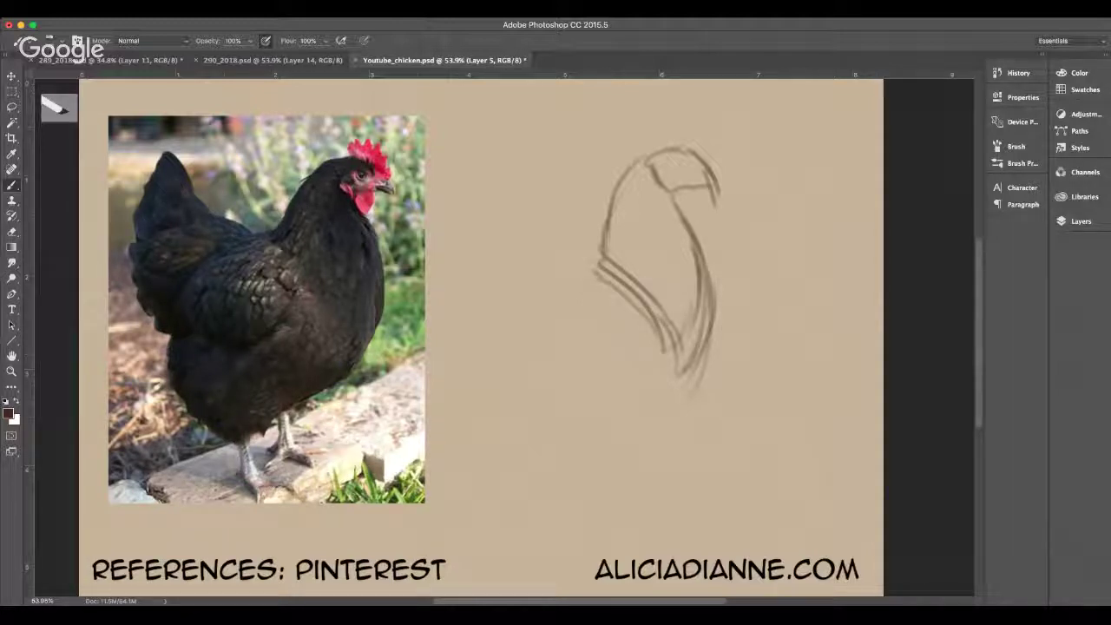
{"action": "mouse_move", "coordinate": [608, 258]}
{"action": "left_mouse_down"}
{"action": "mouse_move", "coordinate": [692, 339]}
{"action": "mouse_move", "coordinate": [692, 365]}
{"action": "left_mouse_up"}
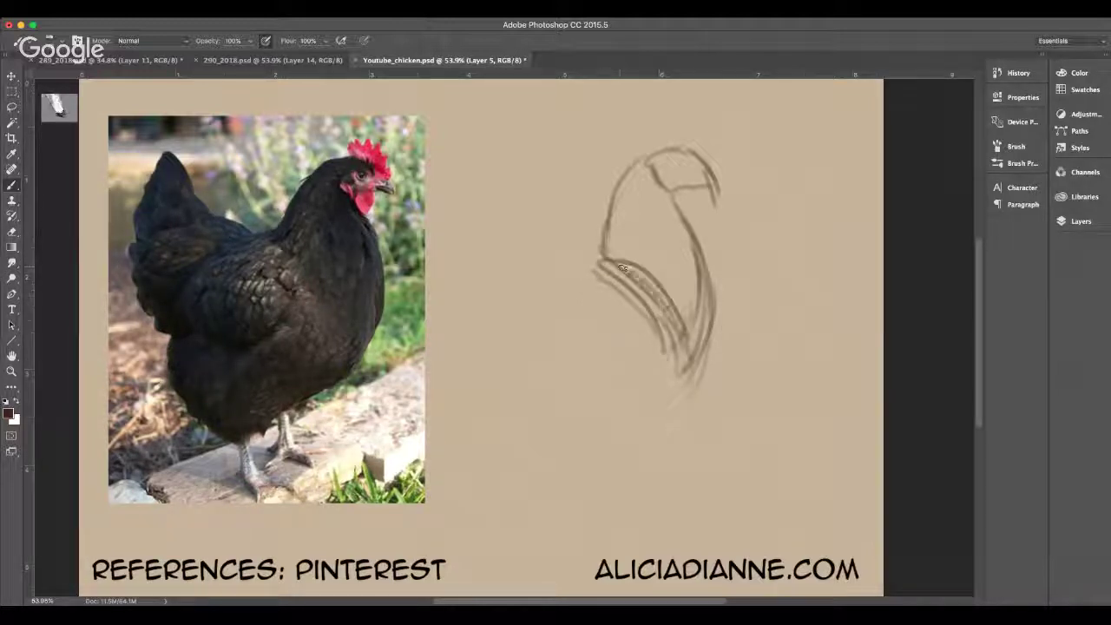
- Sketch the black hen's wing as an oval behind the hackle, and block in the lower body with curved rump and belly lines
{"action": "left_click_drag", "start_coordinate": [594, 273], "coordinate": [519, 358]}
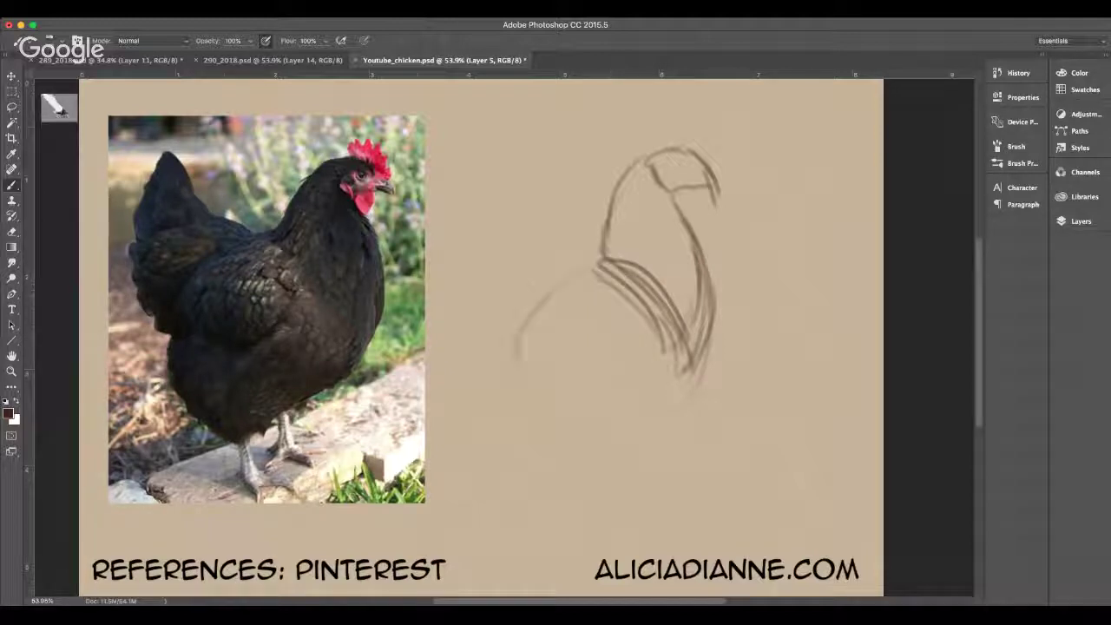
{"action": "mouse_move", "coordinate": [559, 280]}
{"action": "left_mouse_down"}
{"action": "mouse_move", "coordinate": [573, 363]}
{"action": "mouse_move", "coordinate": [637, 350]}
{"action": "left_mouse_up"}
{"action": "left_click_drag", "start_coordinate": [667, 309], "coordinate": [599, 375]}
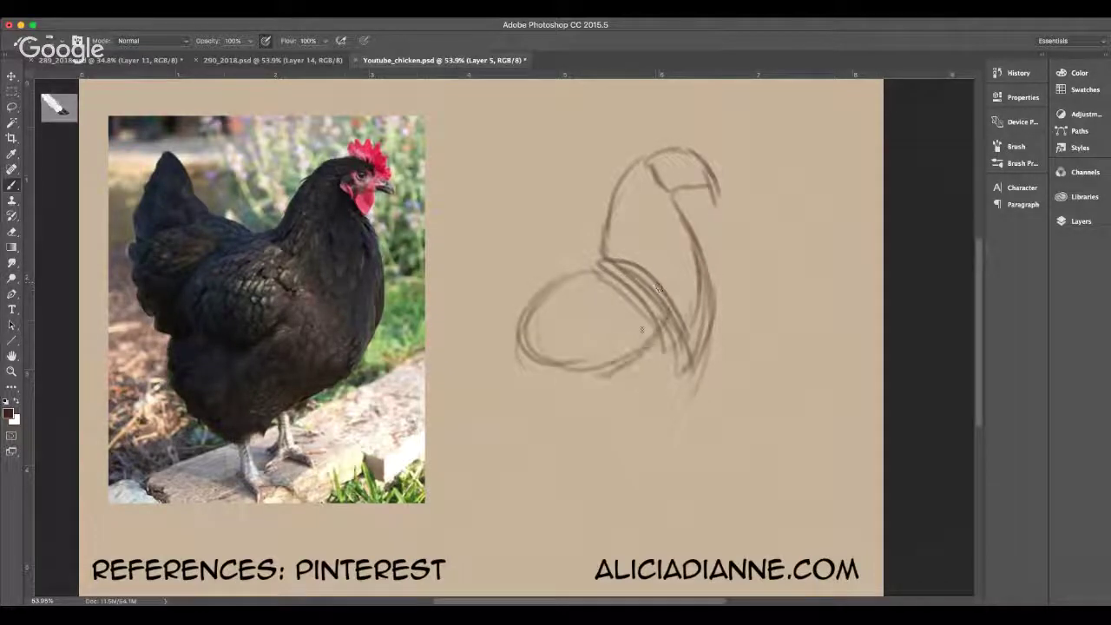
{"action": "left_click_drag", "start_coordinate": [662, 328], "coordinate": [601, 377]}
{"action": "mouse_move", "coordinate": [520, 325]}
{"action": "left_mouse_down"}
{"action": "mouse_move", "coordinate": [498, 387]}
{"action": "mouse_move", "coordinate": [534, 414]}
{"action": "mouse_move", "coordinate": [487, 371]}
{"action": "mouse_move", "coordinate": [538, 421]}
{"action": "mouse_move", "coordinate": [599, 455]}
{"action": "mouse_move", "coordinate": [587, 462]}
{"action": "mouse_move", "coordinate": [601, 470]}
{"action": "mouse_move", "coordinate": [661, 427]}
{"action": "mouse_move", "coordinate": [717, 330]}
{"action": "mouse_move", "coordinate": [698, 388]}
{"action": "mouse_move", "coordinate": [659, 438]}
{"action": "left_mouse_up"}
{"action": "mouse_move", "coordinate": [694, 393]}
{"action": "left_mouse_down"}
{"action": "mouse_move", "coordinate": [620, 447]}
{"action": "mouse_move", "coordinate": [599, 442]}
{"action": "left_mouse_up"}
{"action": "left_click_drag", "start_coordinate": [619, 283], "coordinate": [603, 382]}
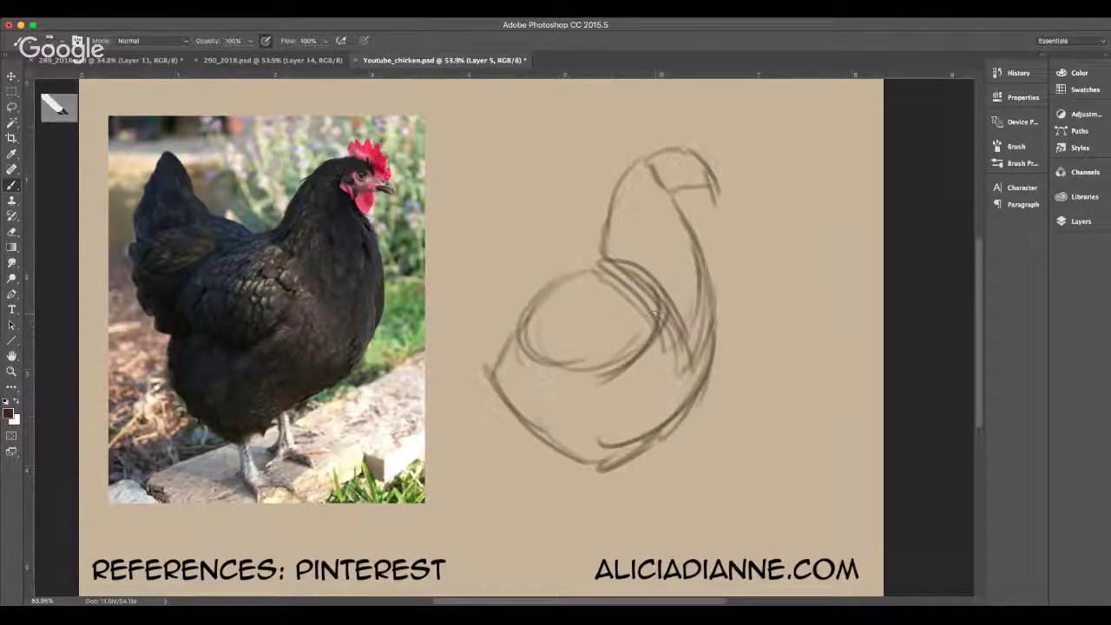
{"action": "left_click_drag", "start_coordinate": [662, 313], "coordinate": [581, 371]}
- Draw the black hen's eye, beak, comb, wattle and ear lobe, and darken the back of the head and neck
{"action": "mouse_move", "coordinate": [670, 165]}
{"action": "left_mouse_down"}
{"action": "mouse_move", "coordinate": [684, 160]}
{"action": "mouse_move", "coordinate": [674, 170]}
{"action": "mouse_move", "coordinate": [684, 181]}
{"action": "mouse_move", "coordinate": [718, 191]}
{"action": "mouse_move", "coordinate": [698, 177]}
{"action": "mouse_move", "coordinate": [705, 166]}
{"action": "mouse_move", "coordinate": [719, 192]}
{"action": "mouse_move", "coordinate": [705, 133]}
{"action": "mouse_move", "coordinate": [652, 125]}
{"action": "mouse_move", "coordinate": [669, 149]}
{"action": "mouse_move", "coordinate": [693, 133]}
{"action": "mouse_move", "coordinate": [700, 147]}
{"action": "left_mouse_up"}
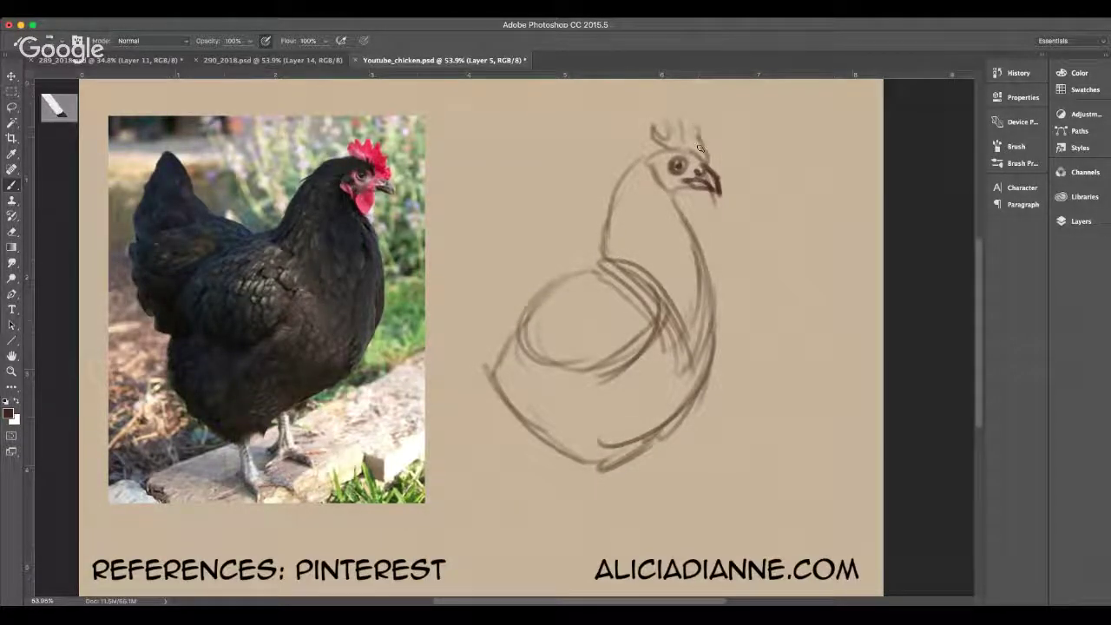
{"action": "mouse_move", "coordinate": [673, 191]}
{"action": "left_mouse_down"}
{"action": "mouse_move", "coordinate": [682, 213]}
{"action": "mouse_move", "coordinate": [692, 192]}
{"action": "left_mouse_up"}
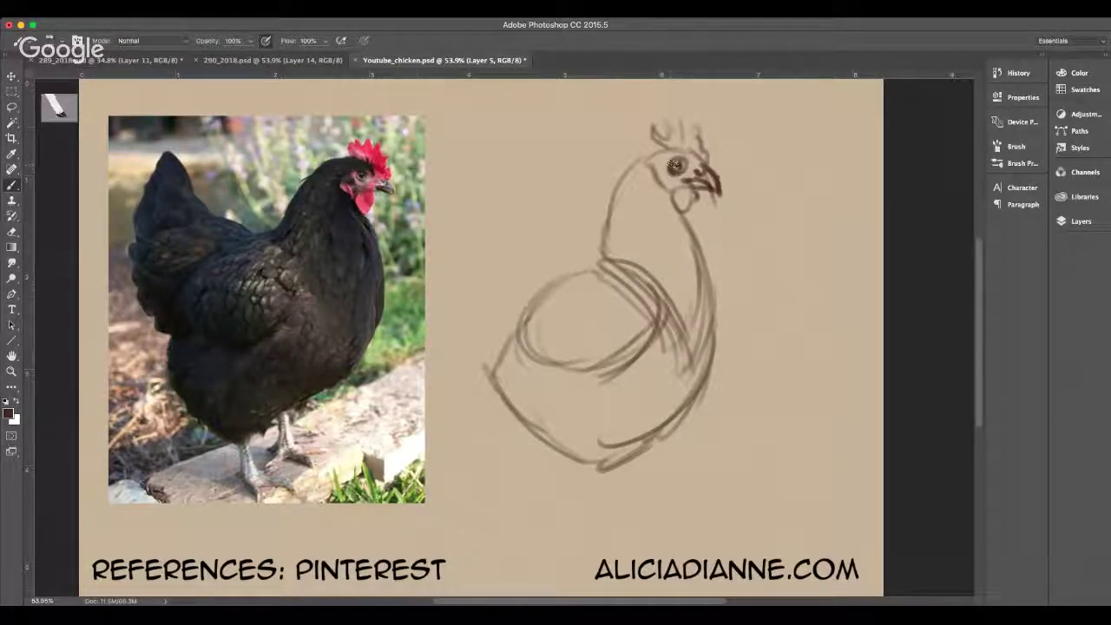
{"action": "mouse_move", "coordinate": [675, 164]}
{"action": "left_mouse_down"}
{"action": "mouse_move", "coordinate": [684, 165]}
{"action": "mouse_move", "coordinate": [671, 164]}
{"action": "mouse_move", "coordinate": [663, 197]}
{"action": "left_mouse_up"}
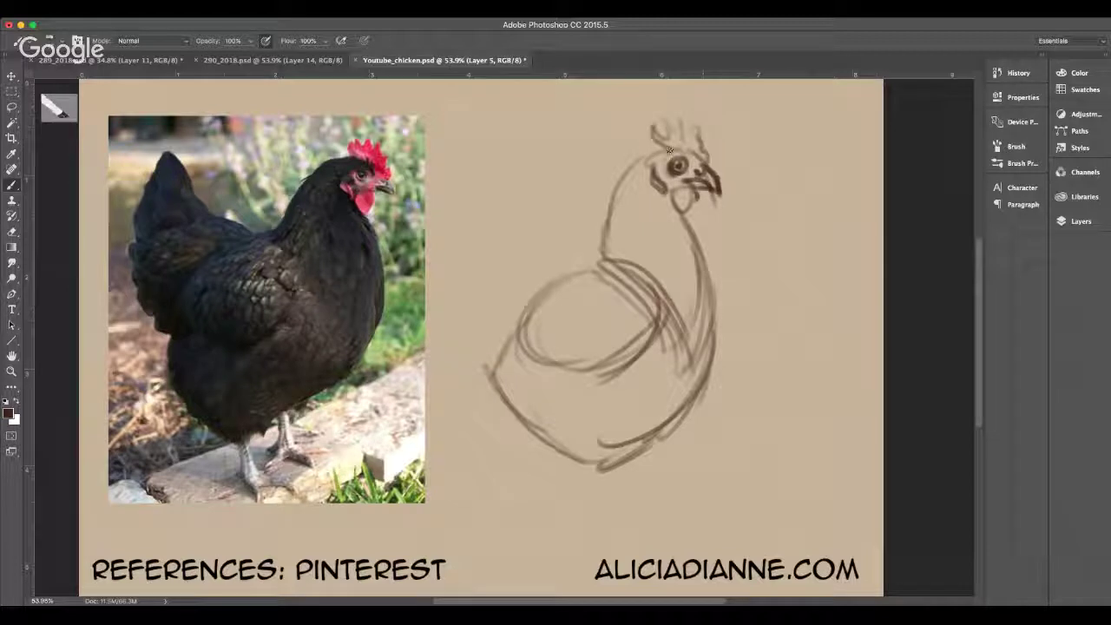
{"action": "mouse_move", "coordinate": [669, 150]}
{"action": "left_mouse_down"}
{"action": "mouse_move", "coordinate": [630, 170]}
{"action": "mouse_move", "coordinate": [606, 242]}
{"action": "left_mouse_up"}
{"action": "left_click_drag", "start_coordinate": [614, 185], "coordinate": [605, 259]}
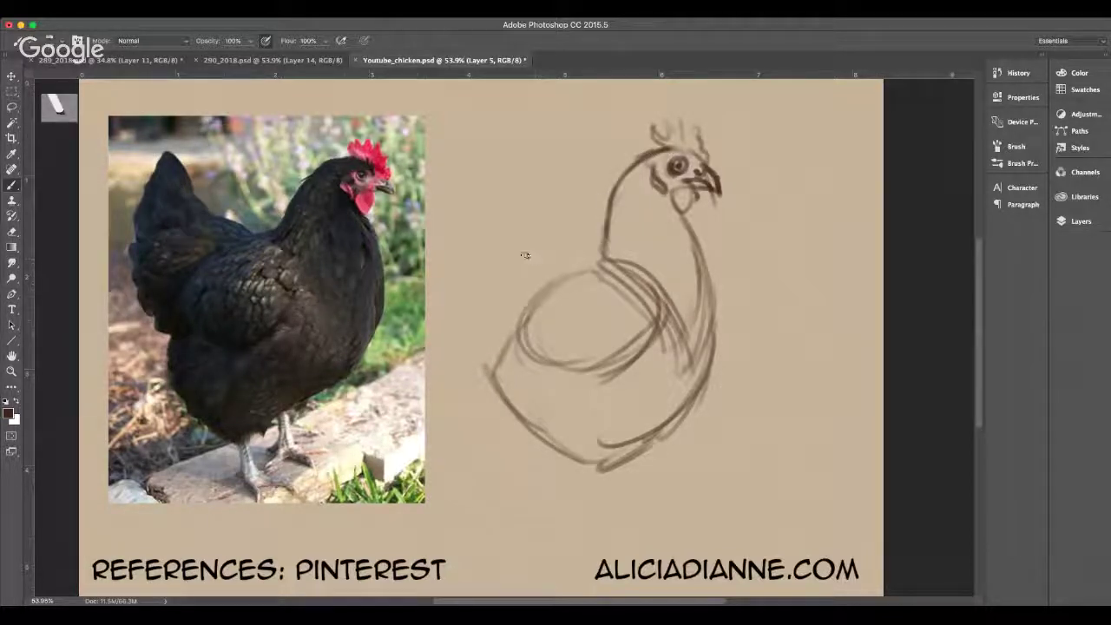
- Outline the black hen's upright pointed tail, from the back bump over the tip and down to the rump
{"action": "left_click_drag", "start_coordinate": [516, 255], "coordinate": [549, 265]}
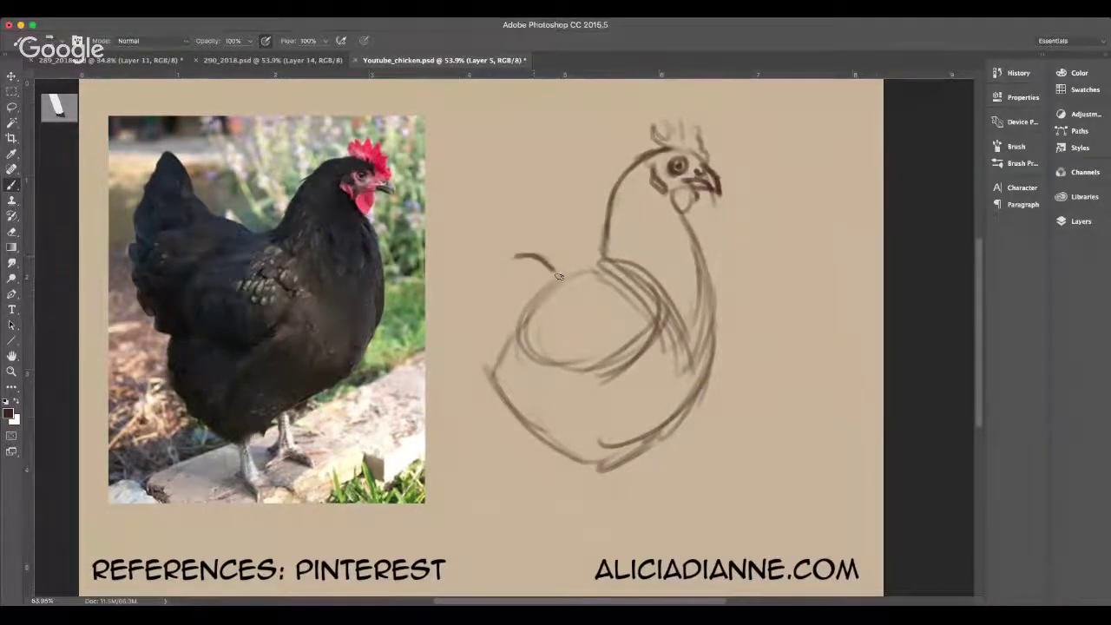
{"action": "mouse_move", "coordinate": [524, 254]}
{"action": "left_mouse_down"}
{"action": "mouse_move", "coordinate": [484, 221]}
{"action": "mouse_move", "coordinate": [466, 356]}
{"action": "mouse_move", "coordinate": [489, 385]}
{"action": "left_mouse_up"}
{"action": "mouse_move", "coordinate": [470, 343]}
{"action": "left_mouse_down"}
{"action": "mouse_move", "coordinate": [528, 426]}
{"action": "mouse_move", "coordinate": [526, 447]}
{"action": "left_mouse_up"}
- Add the rounded fluff below the black hen's rump, and shade its lower edge along the underside of the belly
{"action": "mouse_move", "coordinate": [494, 401]}
{"action": "left_mouse_down"}
{"action": "mouse_move", "coordinate": [529, 461]}
{"action": "mouse_move", "coordinate": [560, 467]}
{"action": "left_mouse_up"}
{"action": "mouse_move", "coordinate": [497, 406]}
{"action": "left_mouse_down"}
{"action": "mouse_move", "coordinate": [530, 458]}
{"action": "mouse_move", "coordinate": [596, 471]}
{"action": "left_mouse_up"}
{"action": "mouse_move", "coordinate": [501, 421]}
{"action": "left_mouse_down"}
{"action": "mouse_move", "coordinate": [514, 442]}
{"action": "mouse_move", "coordinate": [611, 467]}
{"action": "mouse_move", "coordinate": [551, 469]}
{"action": "mouse_move", "coordinate": [583, 479]}
{"action": "left_mouse_up"}
{"action": "mouse_move", "coordinate": [514, 437]}
{"action": "left_mouse_down"}
{"action": "mouse_move", "coordinate": [600, 482]}
{"action": "mouse_move", "coordinate": [503, 421]}
{"action": "mouse_move", "coordinate": [582, 475]}
{"action": "left_mouse_up"}
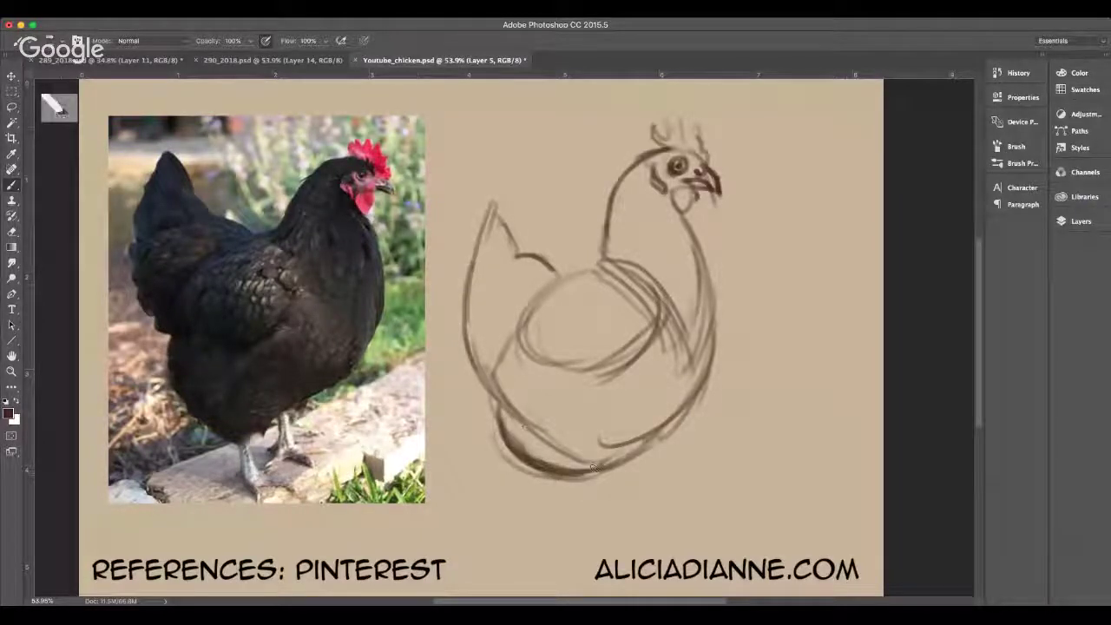
{"action": "mouse_move", "coordinate": [497, 420]}
{"action": "left_mouse_down"}
{"action": "mouse_move", "coordinate": [563, 474]}
{"action": "mouse_move", "coordinate": [608, 473]}
{"action": "mouse_move", "coordinate": [643, 436]}
{"action": "left_mouse_up"}
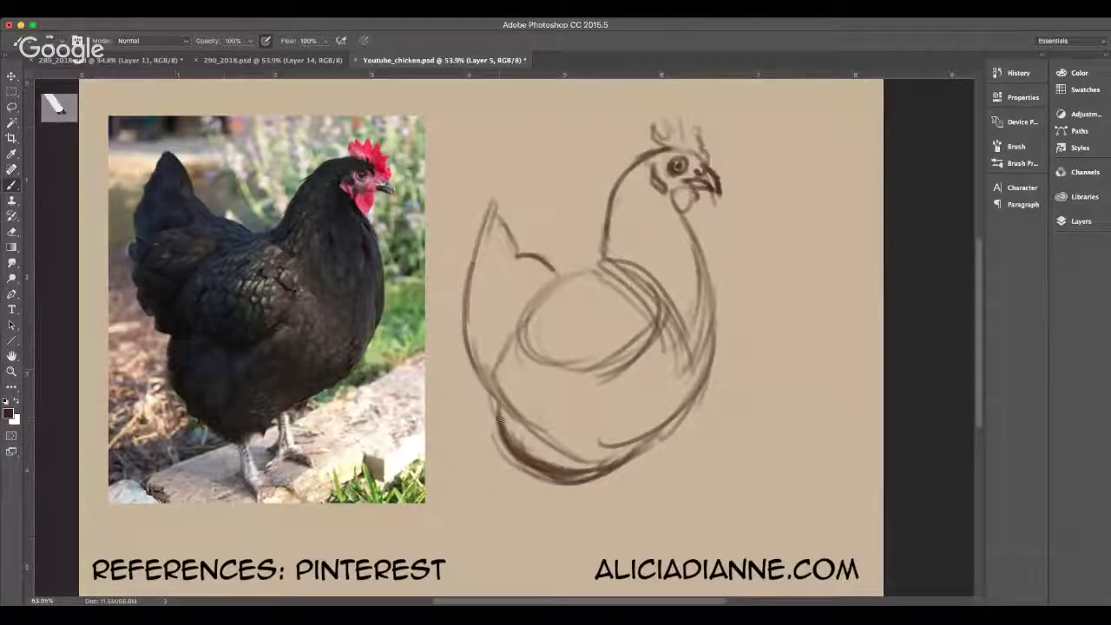
- Add the black hen's far thigh as a rounded shape below the breast, and thicken the breast's outer curve down to the belly
{"action": "mouse_move", "coordinate": [500, 420]}
{"action": "left_mouse_down"}
{"action": "mouse_move", "coordinate": [547, 476]}
{"action": "mouse_move", "coordinate": [613, 459]}
{"action": "mouse_move", "coordinate": [535, 478]}
{"action": "mouse_move", "coordinate": [618, 437]}
{"action": "mouse_move", "coordinate": [644, 442]}
{"action": "mouse_move", "coordinate": [634, 470]}
{"action": "mouse_move", "coordinate": [676, 461]}
{"action": "mouse_move", "coordinate": [662, 470]}
{"action": "mouse_move", "coordinate": [689, 453]}
{"action": "mouse_move", "coordinate": [695, 412]}
{"action": "mouse_move", "coordinate": [651, 471]}
{"action": "left_mouse_up"}
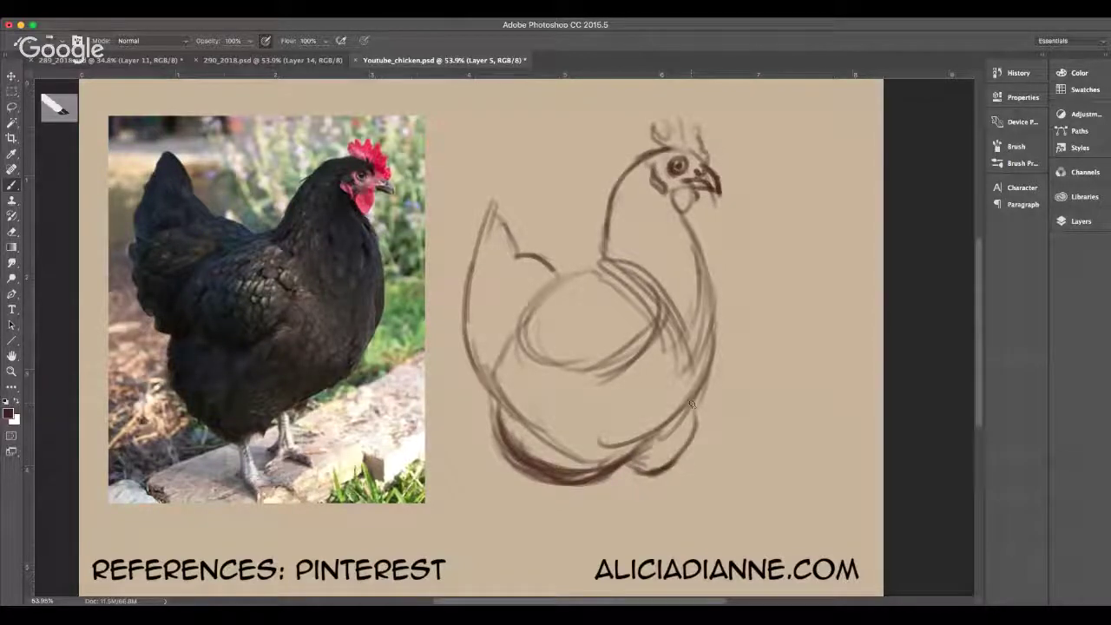
{"action": "left_click_drag", "start_coordinate": [694, 413], "coordinate": [641, 471]}
{"action": "mouse_move", "coordinate": [713, 347]}
{"action": "left_mouse_down"}
{"action": "mouse_move", "coordinate": [665, 440]}
{"action": "mouse_move", "coordinate": [707, 387]}
{"action": "left_mouse_up"}
{"action": "left_click_drag", "start_coordinate": [714, 319], "coordinate": [692, 408]}
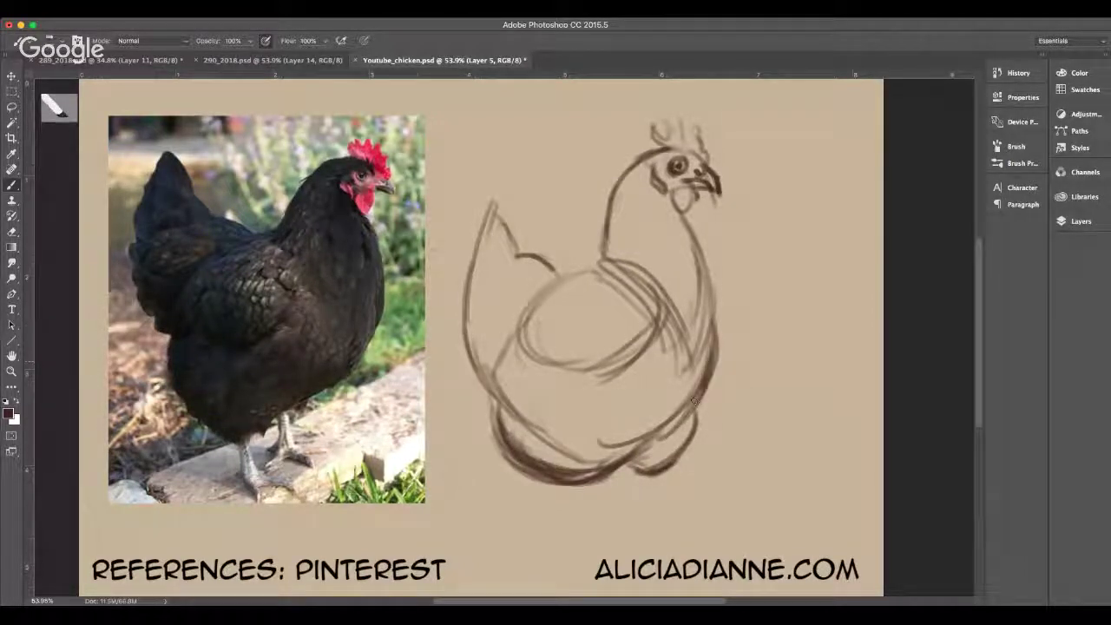
{"action": "mouse_move", "coordinate": [705, 366]}
{"action": "left_mouse_down"}
{"action": "mouse_move", "coordinate": [640, 453]}
{"action": "mouse_move", "coordinate": [666, 434]}
{"action": "left_mouse_up"}
{"action": "mouse_move", "coordinate": [691, 401]}
{"action": "left_mouse_down"}
{"action": "mouse_move", "coordinate": [595, 459]}
{"action": "mouse_move", "coordinate": [660, 431]}
{"action": "left_mouse_up"}
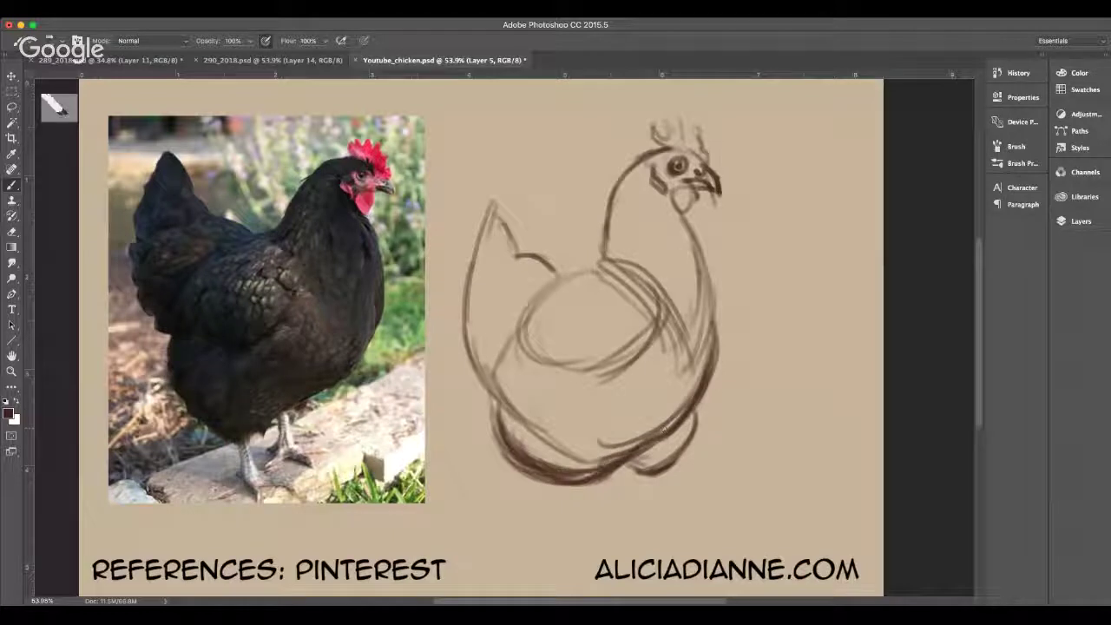
{"action": "left_click_drag", "start_coordinate": [721, 379], "coordinate": [717, 330]}
{"action": "mouse_move", "coordinate": [710, 391]}
{"action": "left_mouse_down"}
{"action": "mouse_move", "coordinate": [719, 337]}
{"action": "mouse_move", "coordinate": [682, 429]}
{"action": "left_mouse_up"}
{"action": "mouse_move", "coordinate": [699, 363]}
{"action": "left_mouse_down"}
{"action": "mouse_move", "coordinate": [682, 427]}
{"action": "mouse_move", "coordinate": [691, 375]}
{"action": "mouse_move", "coordinate": [676, 429]}
{"action": "mouse_move", "coordinate": [599, 443]}
{"action": "left_mouse_up"}
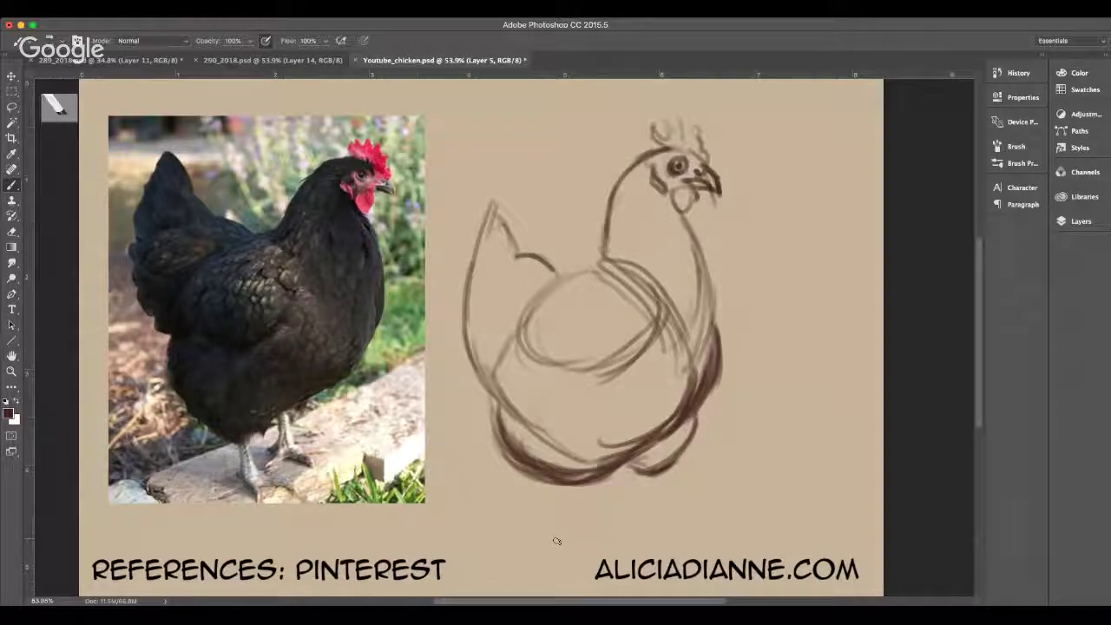
- Draw a curved thigh line inside the belly, and darken the black hen's front neck line, hackle edge, back and wing outline
{"action": "mouse_move", "coordinate": [579, 405]}
{"action": "left_mouse_down"}
{"action": "mouse_move", "coordinate": [637, 436]}
{"action": "mouse_move", "coordinate": [651, 429]}
{"action": "left_mouse_up"}
{"action": "mouse_move", "coordinate": [683, 336]}
{"action": "left_mouse_down"}
{"action": "mouse_move", "coordinate": [694, 386]}
{"action": "mouse_move", "coordinate": [682, 341]}
{"action": "left_mouse_up"}
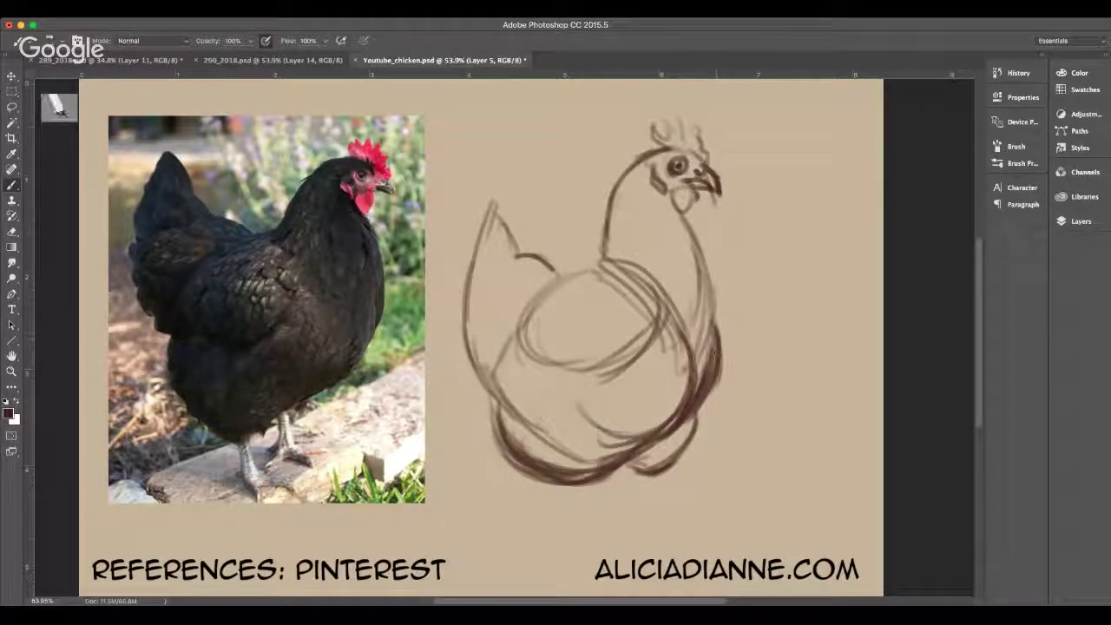
{"action": "mouse_move", "coordinate": [683, 224]}
{"action": "left_mouse_down"}
{"action": "mouse_move", "coordinate": [716, 284]}
{"action": "mouse_move", "coordinate": [718, 346]}
{"action": "left_mouse_up"}
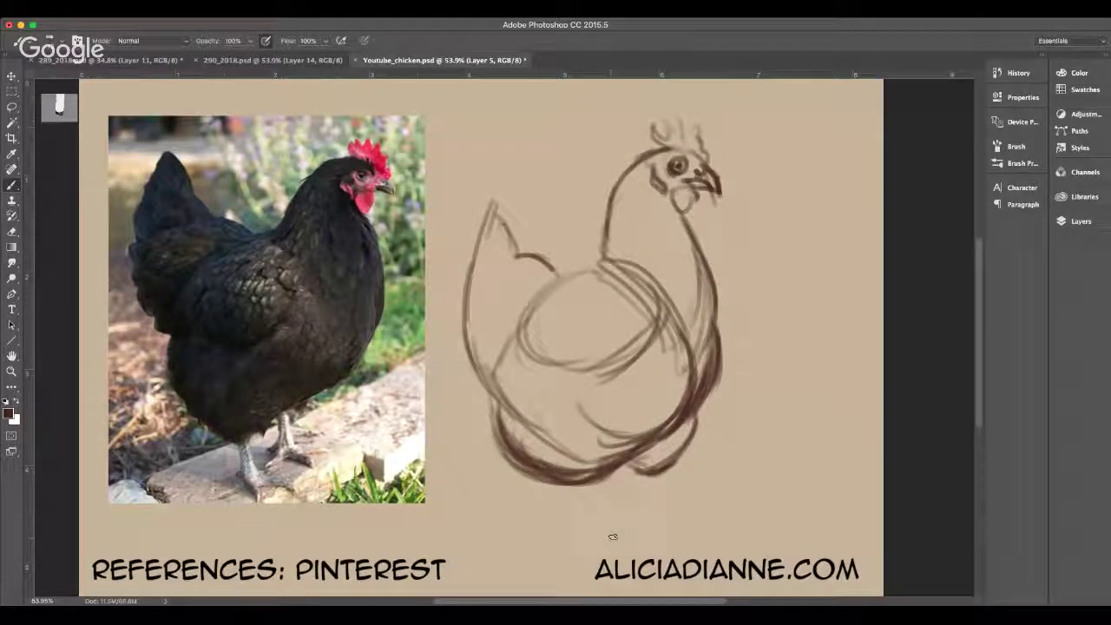
{"action": "mouse_move", "coordinate": [601, 270]}
{"action": "left_mouse_down"}
{"action": "mouse_move", "coordinate": [511, 336]}
{"action": "mouse_move", "coordinate": [552, 283]}
{"action": "mouse_move", "coordinate": [612, 267]}
{"action": "mouse_move", "coordinate": [641, 282]}
{"action": "mouse_move", "coordinate": [599, 380]}
{"action": "left_mouse_up"}
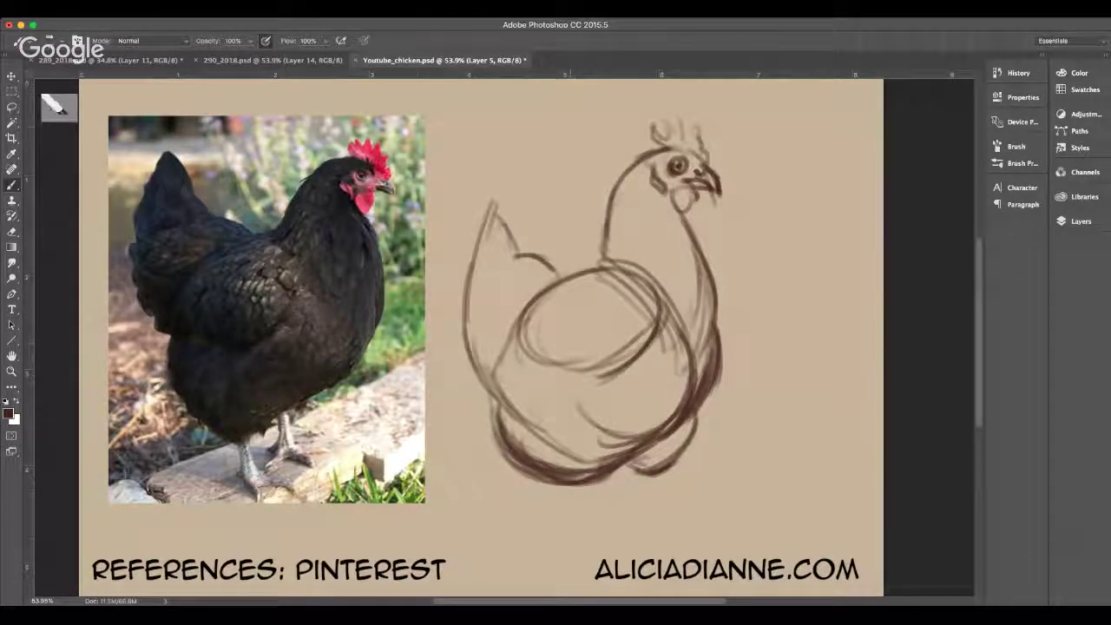
- Fill the black hen's oval wing with rows of small curved feather scallops
{"action": "mouse_move", "coordinate": [562, 345]}
{"action": "left_mouse_down"}
{"action": "mouse_move", "coordinate": [580, 372]}
{"action": "mouse_move", "coordinate": [523, 318]}
{"action": "mouse_move", "coordinate": [634, 319]}
{"action": "mouse_move", "coordinate": [620, 313]}
{"action": "left_mouse_up"}
{"action": "mouse_move", "coordinate": [592, 277]}
{"action": "left_mouse_down"}
{"action": "mouse_move", "coordinate": [587, 294]}
{"action": "mouse_move", "coordinate": [614, 308]}
{"action": "left_mouse_up"}
{"action": "left_click_drag", "start_coordinate": [595, 324], "coordinate": [619, 326]}
{"action": "left_click_drag", "start_coordinate": [574, 327], "coordinate": [594, 340]}
{"action": "mouse_move", "coordinate": [533, 312]}
{"action": "left_mouse_down"}
{"action": "mouse_move", "coordinate": [550, 330]}
{"action": "mouse_move", "coordinate": [550, 352]}
{"action": "mouse_move", "coordinate": [571, 354]}
{"action": "left_mouse_up"}
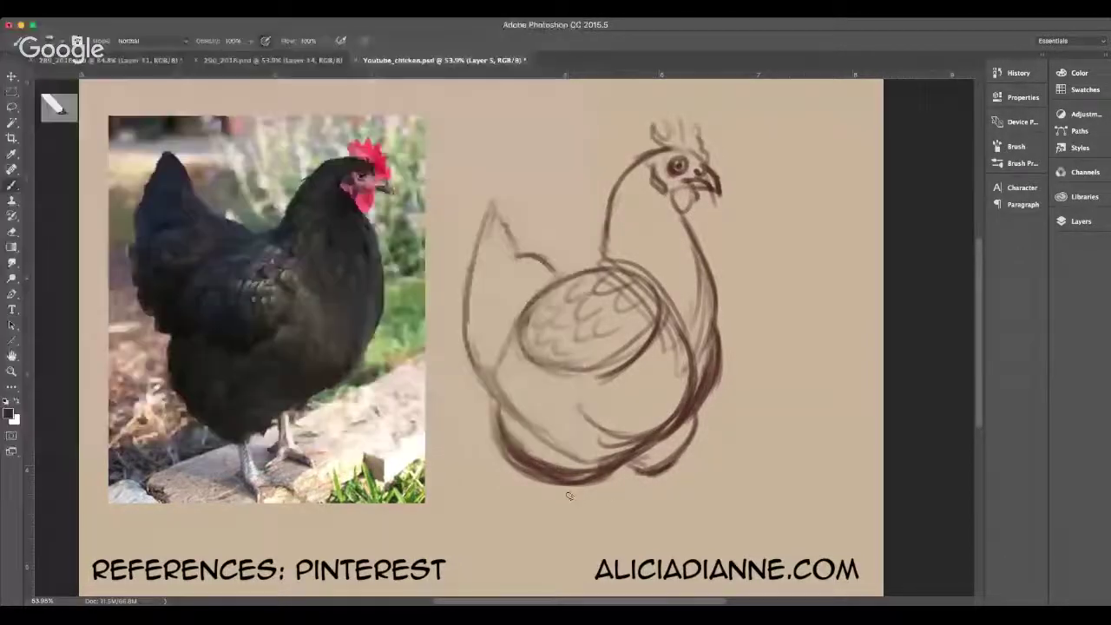
- Darken the black hen's belly underside and far thigh edge, and draw both shanks extending down from the body
{"action": "mouse_move", "coordinate": [604, 478]}
{"action": "left_mouse_down"}
{"action": "mouse_move", "coordinate": [523, 468]}
{"action": "mouse_move", "coordinate": [575, 484]}
{"action": "left_mouse_up"}
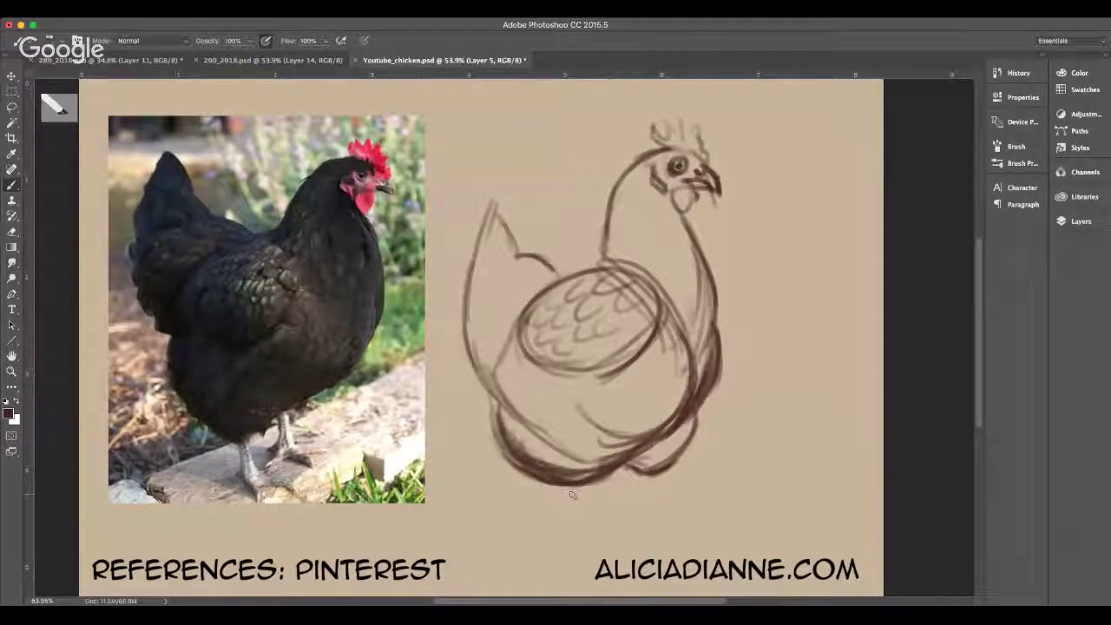
{"action": "mouse_move", "coordinate": [568, 496]}
{"action": "left_mouse_down"}
{"action": "mouse_move", "coordinate": [564, 510]}
{"action": "mouse_move", "coordinate": [555, 488]}
{"action": "mouse_move", "coordinate": [559, 514]}
{"action": "mouse_move", "coordinate": [557, 491]}
{"action": "mouse_move", "coordinate": [565, 502]}
{"action": "mouse_move", "coordinate": [569, 488]}
{"action": "mouse_move", "coordinate": [561, 535]}
{"action": "left_mouse_up"}
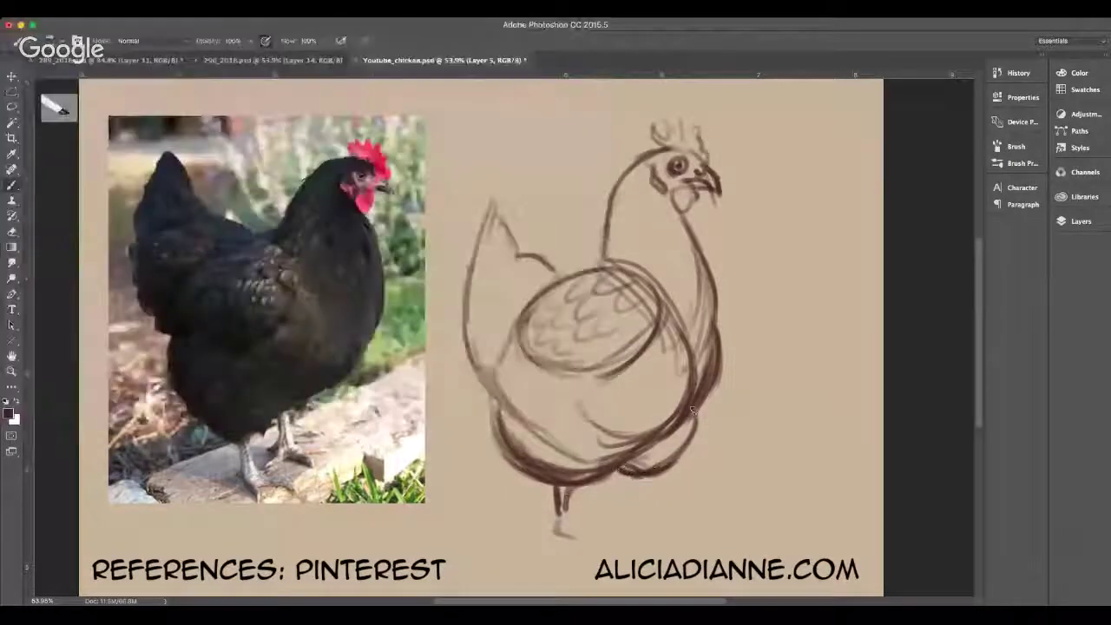
{"action": "left_click_drag", "start_coordinate": [695, 406], "coordinate": [684, 448]}
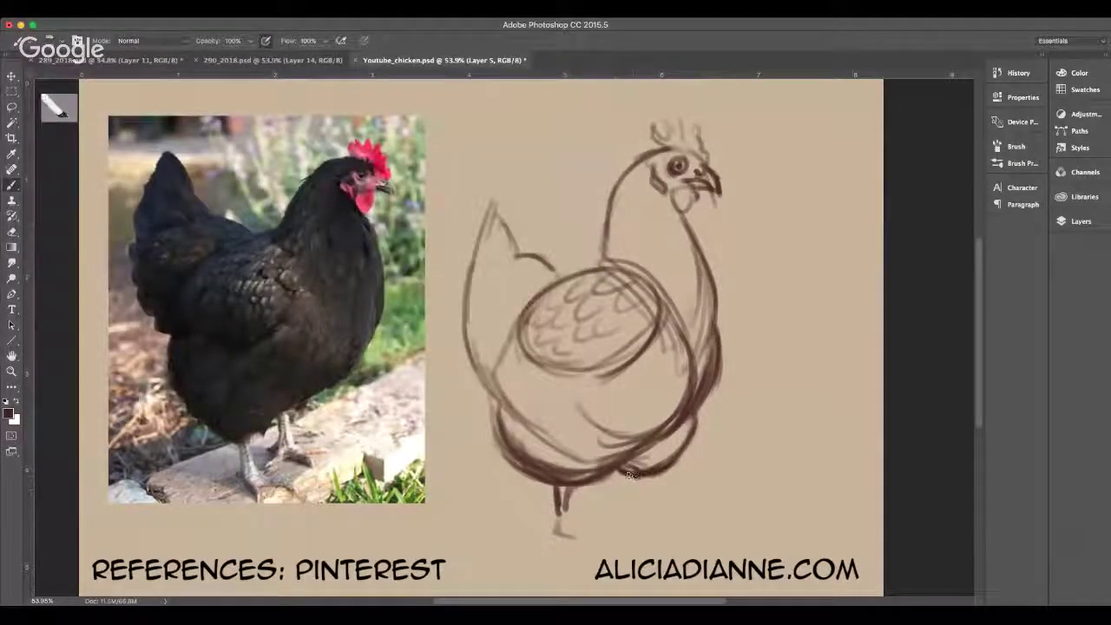
{"action": "left_click_drag", "start_coordinate": [629, 474], "coordinate": [628, 512]}
{"action": "left_click_drag", "start_coordinate": [617, 474], "coordinate": [626, 518]}
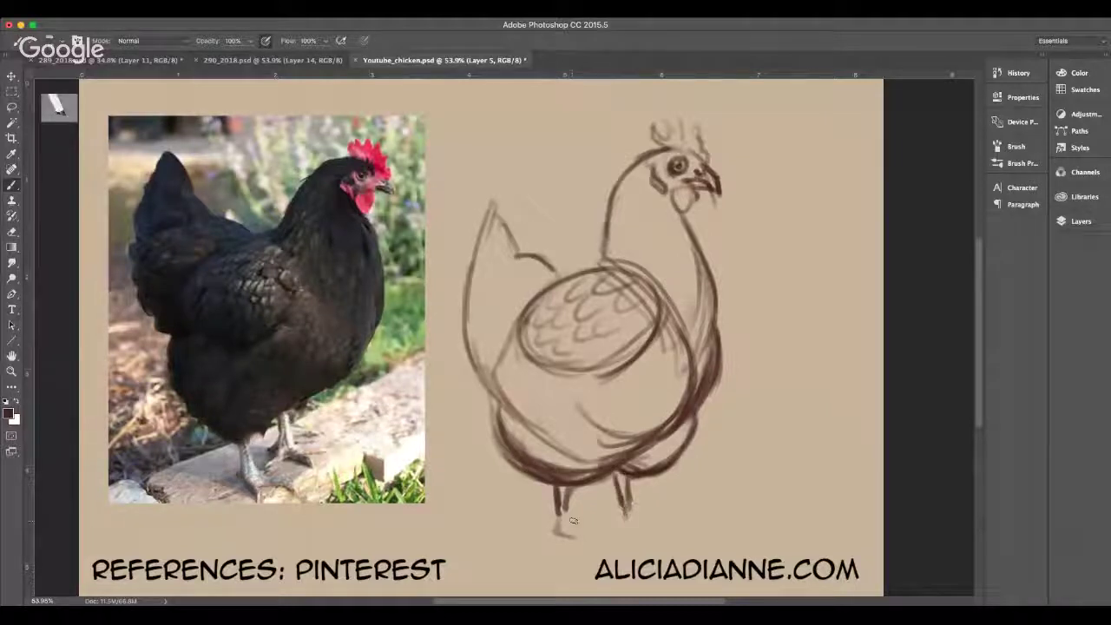
- Draw the black hen's two feet with spread toes, and thicken the toes and lower legs
{"action": "mouse_move", "coordinate": [556, 486]}
{"action": "left_mouse_down"}
{"action": "mouse_move", "coordinate": [576, 529]}
{"action": "mouse_move", "coordinate": [532, 523]}
{"action": "mouse_move", "coordinate": [580, 528]}
{"action": "mouse_move", "coordinate": [590, 542]}
{"action": "mouse_move", "coordinate": [593, 524]}
{"action": "mouse_move", "coordinate": [585, 549]}
{"action": "mouse_move", "coordinate": [578, 526]}
{"action": "mouse_move", "coordinate": [607, 543]}
{"action": "mouse_move", "coordinate": [617, 542]}
{"action": "mouse_move", "coordinate": [590, 518]}
{"action": "mouse_move", "coordinate": [632, 522]}
{"action": "left_mouse_up"}
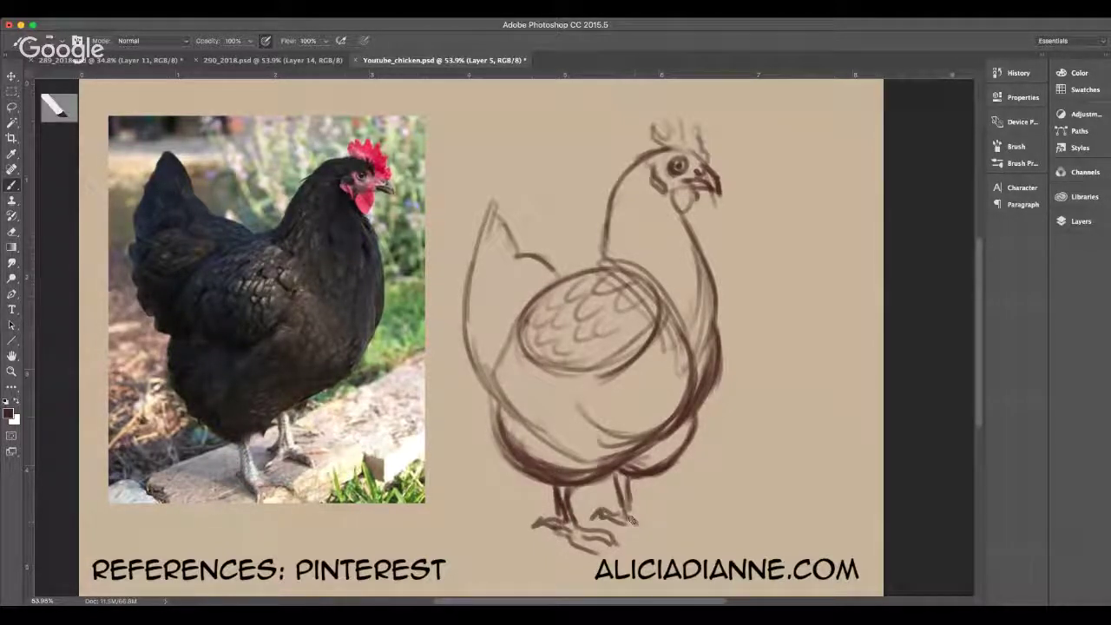
{"action": "mouse_move", "coordinate": [622, 523]}
{"action": "left_mouse_down"}
{"action": "mouse_move", "coordinate": [641, 537]}
{"action": "mouse_move", "coordinate": [661, 522]}
{"action": "mouse_move", "coordinate": [652, 519]}
{"action": "mouse_move", "coordinate": [665, 532]}
{"action": "mouse_move", "coordinate": [665, 515]}
{"action": "left_mouse_up"}
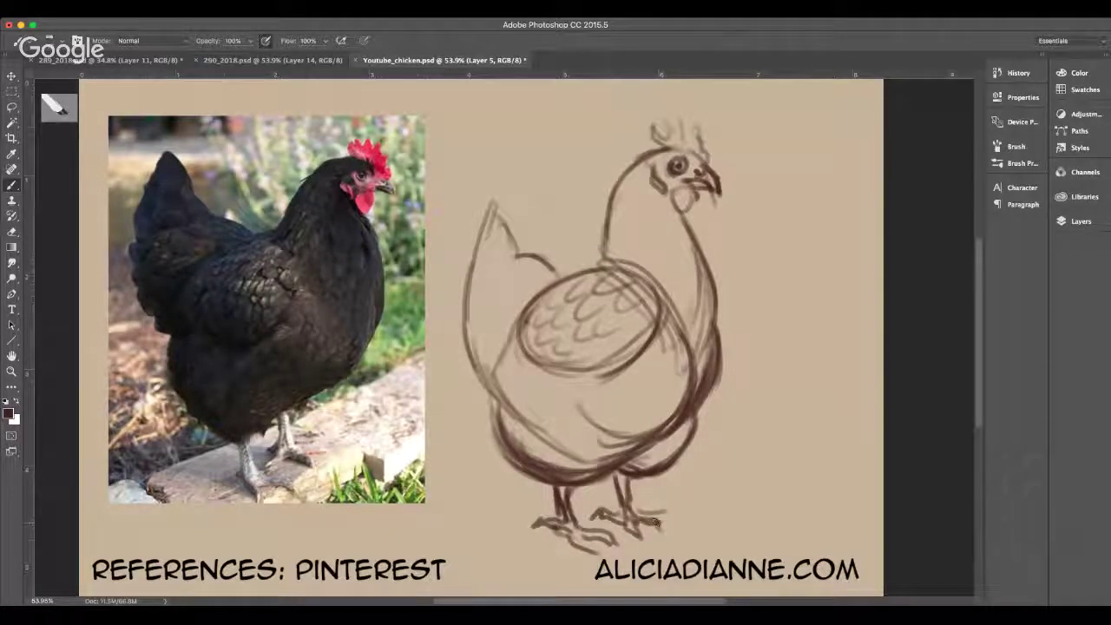
{"action": "left_click_drag", "start_coordinate": [572, 530], "coordinate": [600, 552]}
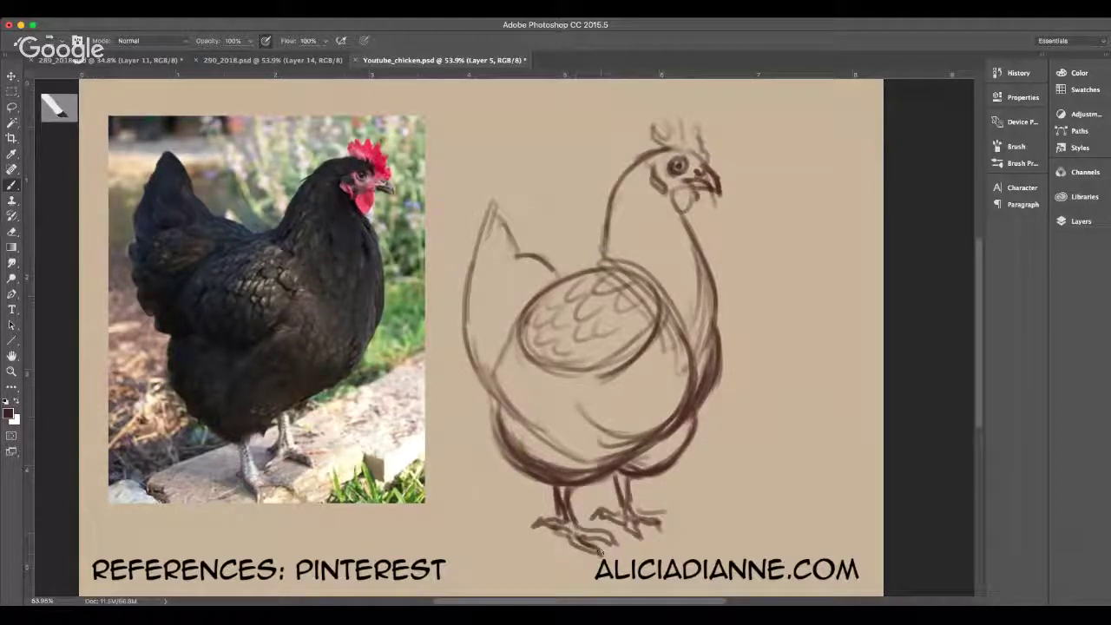
{"action": "mouse_move", "coordinate": [559, 517]}
{"action": "left_mouse_down"}
{"action": "mouse_move", "coordinate": [577, 539]}
{"action": "mouse_move", "coordinate": [572, 517]}
{"action": "mouse_move", "coordinate": [597, 527]}
{"action": "left_mouse_up"}
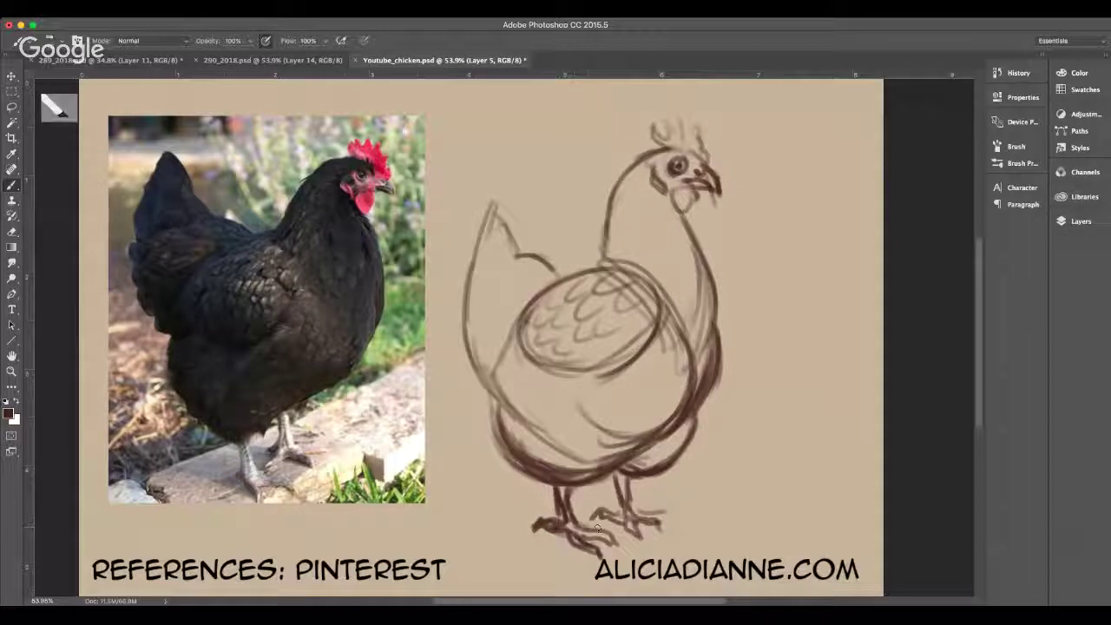
{"action": "mouse_move", "coordinate": [629, 487]}
{"action": "left_mouse_down"}
{"action": "mouse_move", "coordinate": [634, 516]}
{"action": "mouse_move", "coordinate": [664, 514]}
{"action": "mouse_move", "coordinate": [663, 526]}
{"action": "left_mouse_up"}
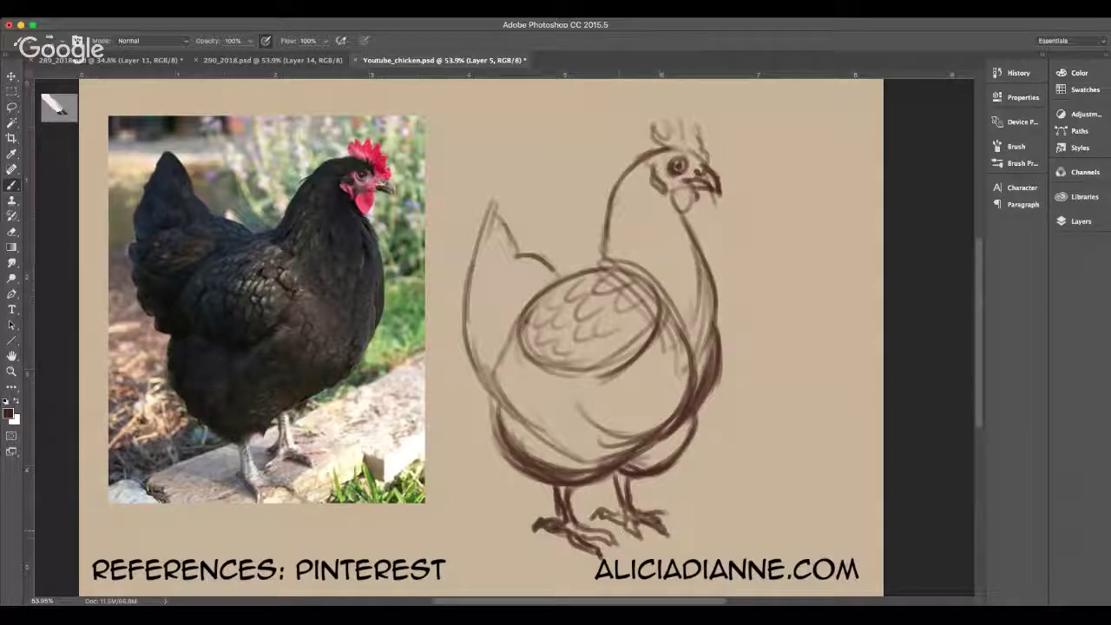
{"action": "mouse_move", "coordinate": [594, 536]}
{"action": "left_mouse_down"}
{"action": "mouse_move", "coordinate": [614, 545]}
{"action": "mouse_move", "coordinate": [596, 533]}
{"action": "left_mouse_up"}
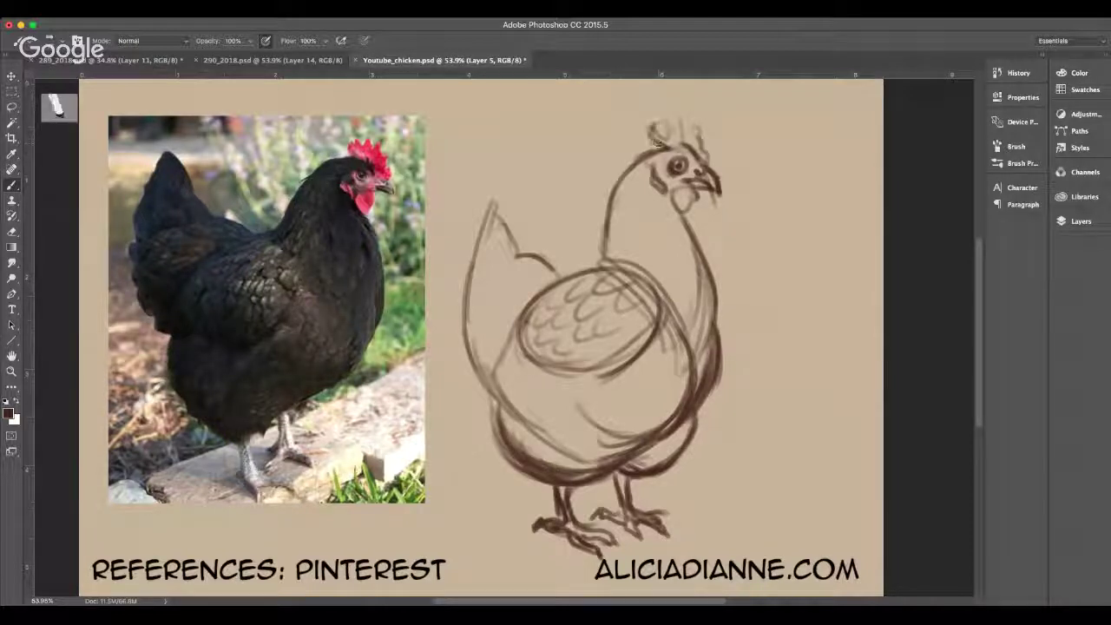
- Outline the black hen's comb points, and fill the neck with long flowing hackle feather strokes down to the breast
{"action": "mouse_move", "coordinate": [658, 125]}
{"action": "left_mouse_down"}
{"action": "mouse_move", "coordinate": [663, 144]}
{"action": "mouse_move", "coordinate": [686, 124]}
{"action": "mouse_move", "coordinate": [705, 127]}
{"action": "mouse_move", "coordinate": [695, 122]}
{"action": "left_mouse_up"}
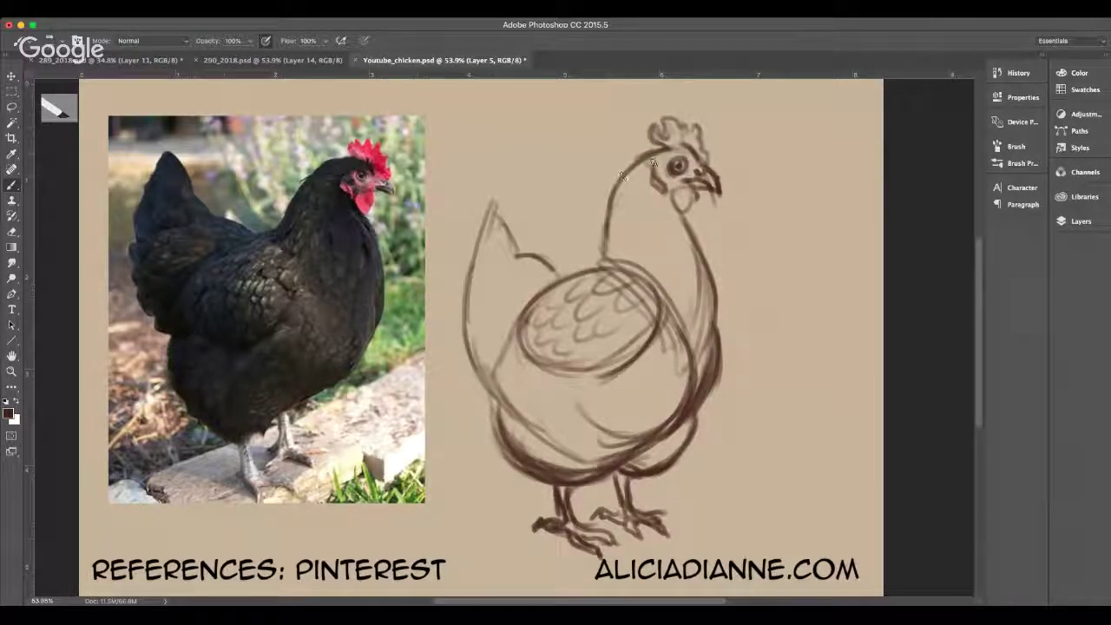
{"action": "mouse_move", "coordinate": [651, 156]}
{"action": "left_mouse_down"}
{"action": "mouse_move", "coordinate": [608, 212]}
{"action": "mouse_move", "coordinate": [624, 251]}
{"action": "left_mouse_up"}
{"action": "mouse_move", "coordinate": [643, 201]}
{"action": "left_mouse_down"}
{"action": "mouse_move", "coordinate": [650, 249]}
{"action": "mouse_move", "coordinate": [673, 263]}
{"action": "left_mouse_up"}
{"action": "mouse_move", "coordinate": [663, 217]}
{"action": "left_mouse_down"}
{"action": "mouse_move", "coordinate": [686, 263]}
{"action": "mouse_move", "coordinate": [709, 265]}
{"action": "mouse_move", "coordinate": [682, 305]}
{"action": "left_mouse_up"}
{"action": "left_click_drag", "start_coordinate": [671, 262], "coordinate": [707, 325]}
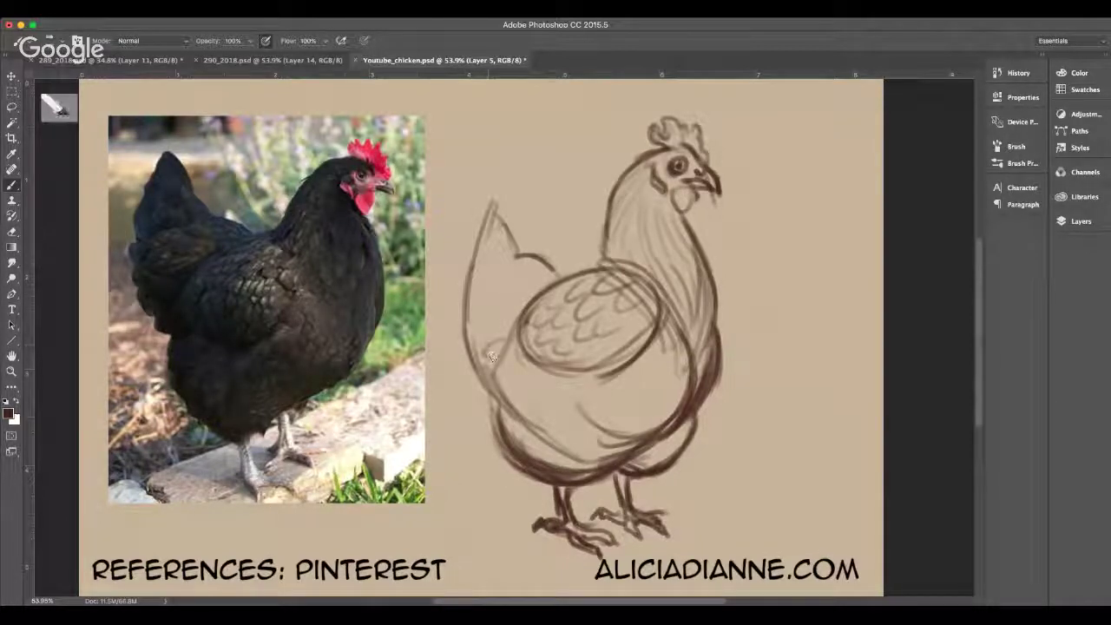
- Add curved feather marks inside the black hen's tail, darken its pointed tip, and refine the rump and far thigh edges
{"action": "mouse_move", "coordinate": [492, 339]}
{"action": "left_mouse_down"}
{"action": "mouse_move", "coordinate": [510, 315]}
{"action": "mouse_move", "coordinate": [489, 316]}
{"action": "mouse_move", "coordinate": [519, 301]}
{"action": "mouse_move", "coordinate": [511, 264]}
{"action": "mouse_move", "coordinate": [539, 272]}
{"action": "mouse_move", "coordinate": [478, 277]}
{"action": "left_mouse_up"}
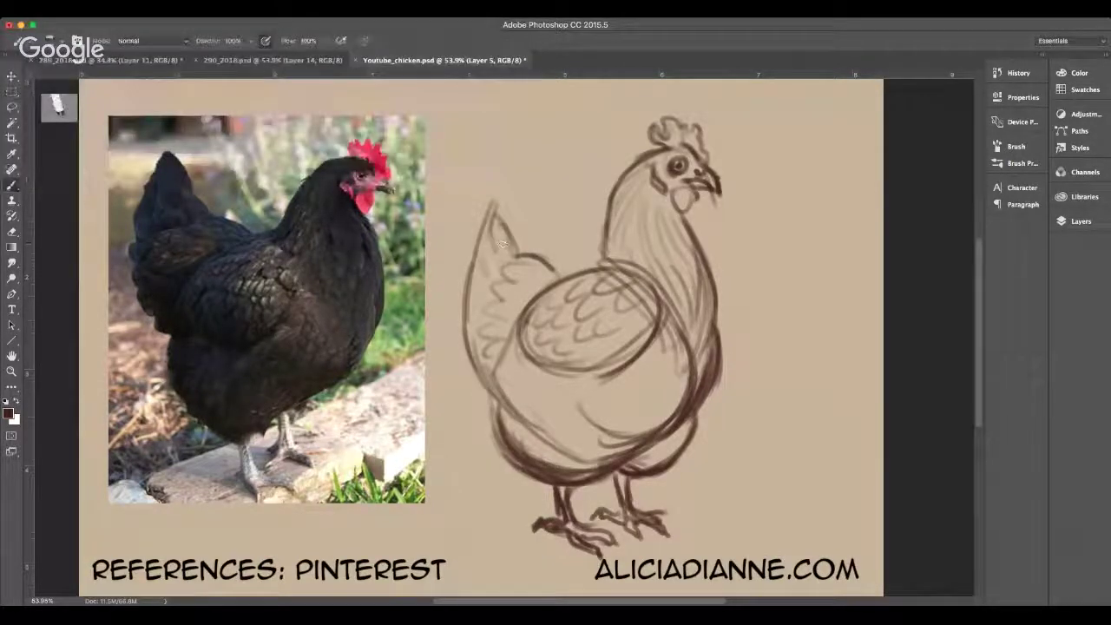
{"action": "left_click_drag", "start_coordinate": [495, 239], "coordinate": [509, 254]}
{"action": "mouse_move", "coordinate": [472, 284]}
{"action": "left_mouse_down"}
{"action": "mouse_move", "coordinate": [501, 301]}
{"action": "mouse_move", "coordinate": [483, 332]}
{"action": "left_mouse_up"}
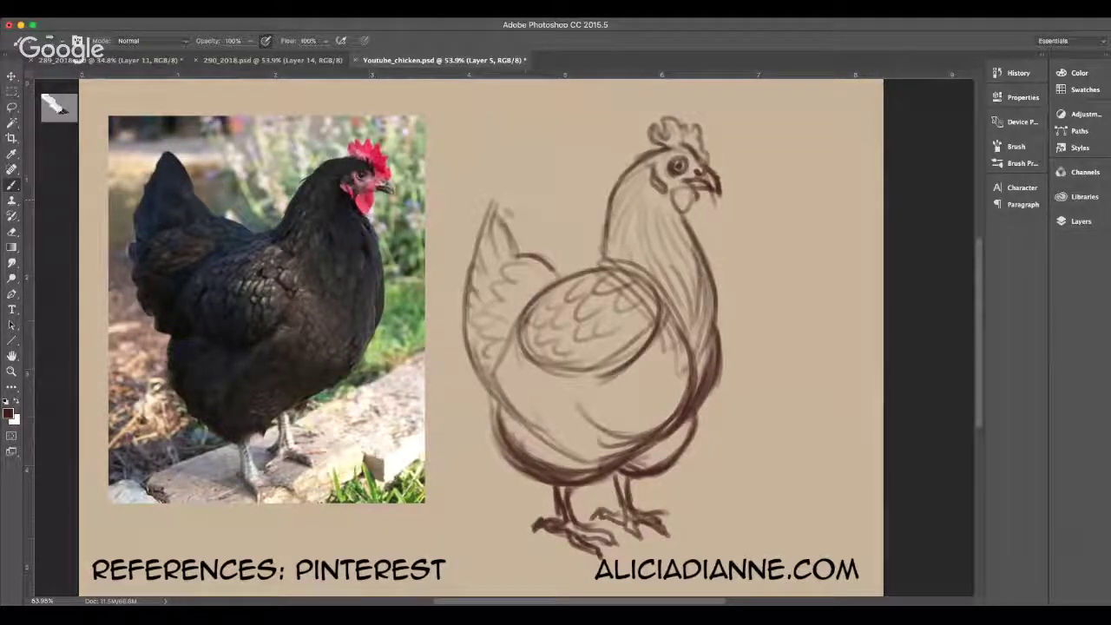
{"action": "mouse_move", "coordinate": [494, 206]}
{"action": "left_mouse_down"}
{"action": "mouse_move", "coordinate": [517, 251]}
{"action": "mouse_move", "coordinate": [499, 263]}
{"action": "left_mouse_up"}
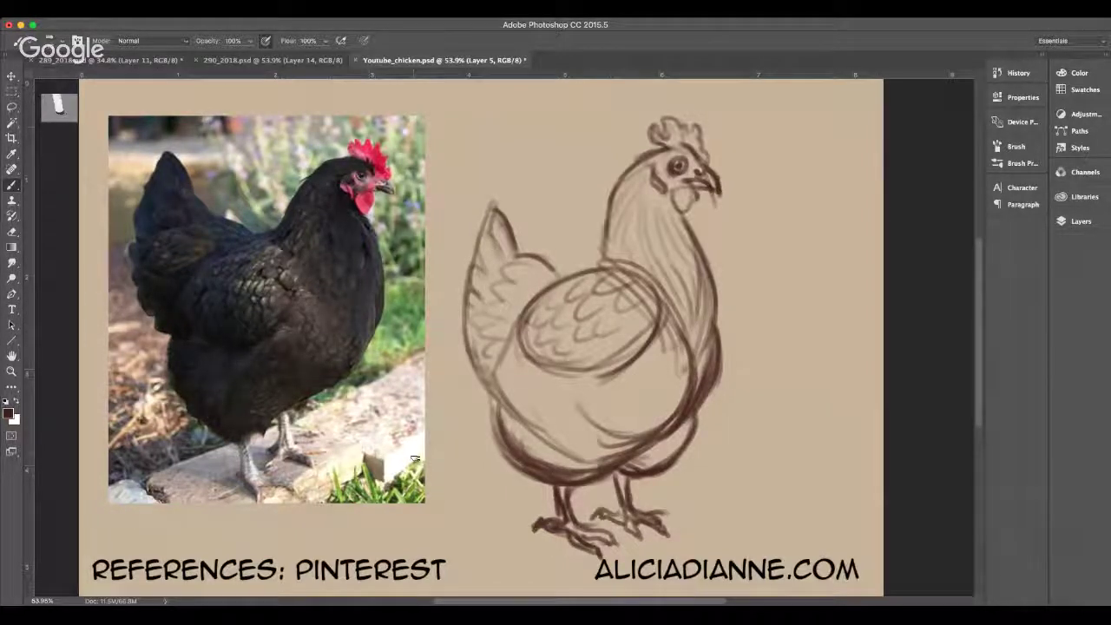
{"action": "mouse_move", "coordinate": [474, 385]}
{"action": "left_mouse_down"}
{"action": "mouse_move", "coordinate": [491, 389]}
{"action": "mouse_move", "coordinate": [495, 431]}
{"action": "mouse_move", "coordinate": [511, 453]}
{"action": "left_mouse_up"}
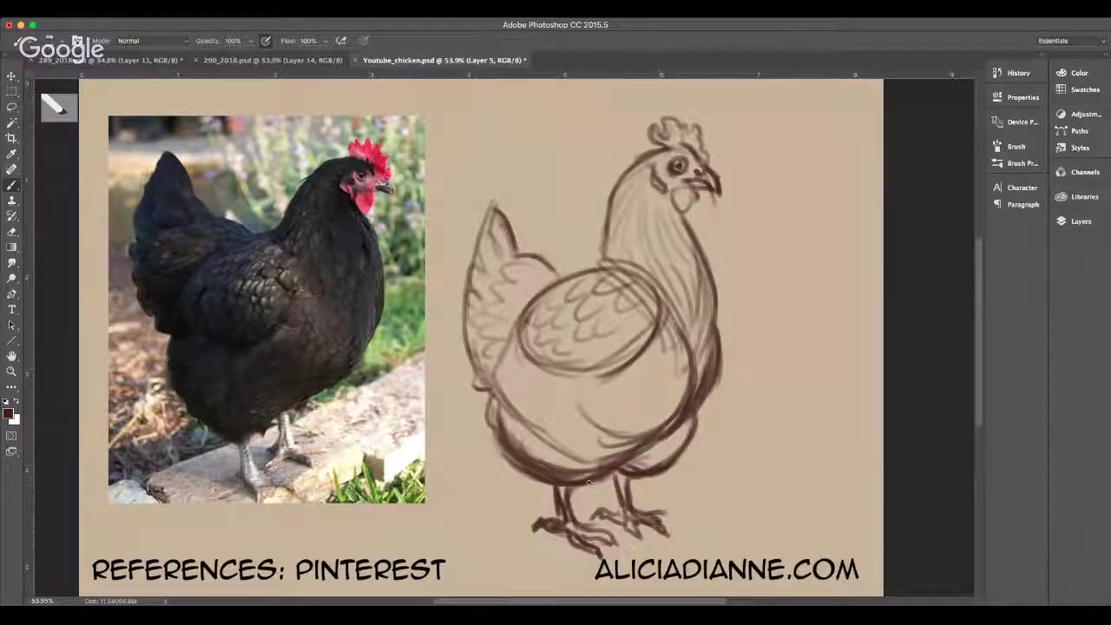
{"action": "mouse_move", "coordinate": [621, 473]}
{"action": "left_mouse_down"}
{"action": "mouse_move", "coordinate": [668, 453]}
{"action": "mouse_move", "coordinate": [690, 425]}
{"action": "mouse_move", "coordinate": [663, 458]}
{"action": "left_mouse_up"}
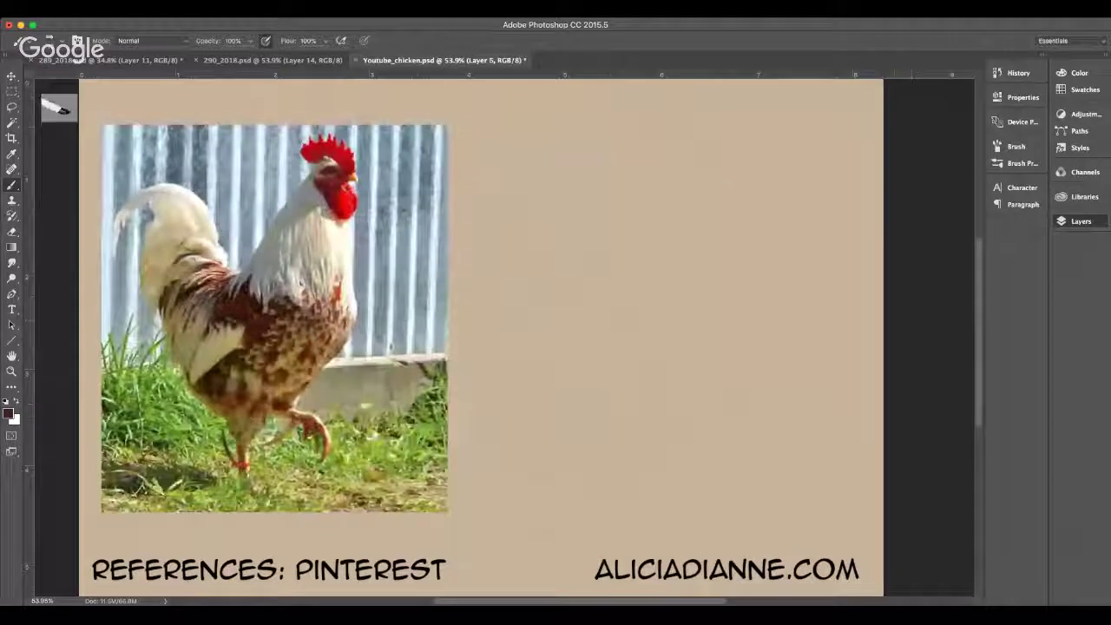
- Add a new layer for sketching beside the white and brown rooster photo, and save the document
{"action": "key", "text": "super+shift+alt+n"}
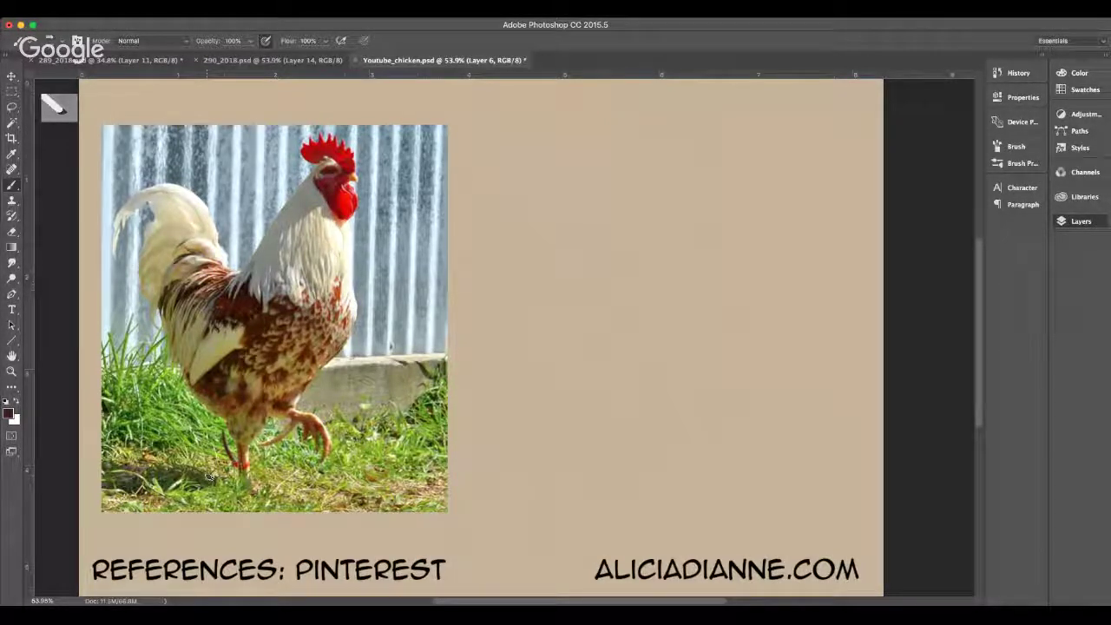
{"action": "left_click_drag", "start_coordinate": [168, 387], "coordinate": [189, 430]}
{"action": "left_click_drag", "start_coordinate": [166, 358], "coordinate": [218, 432]}
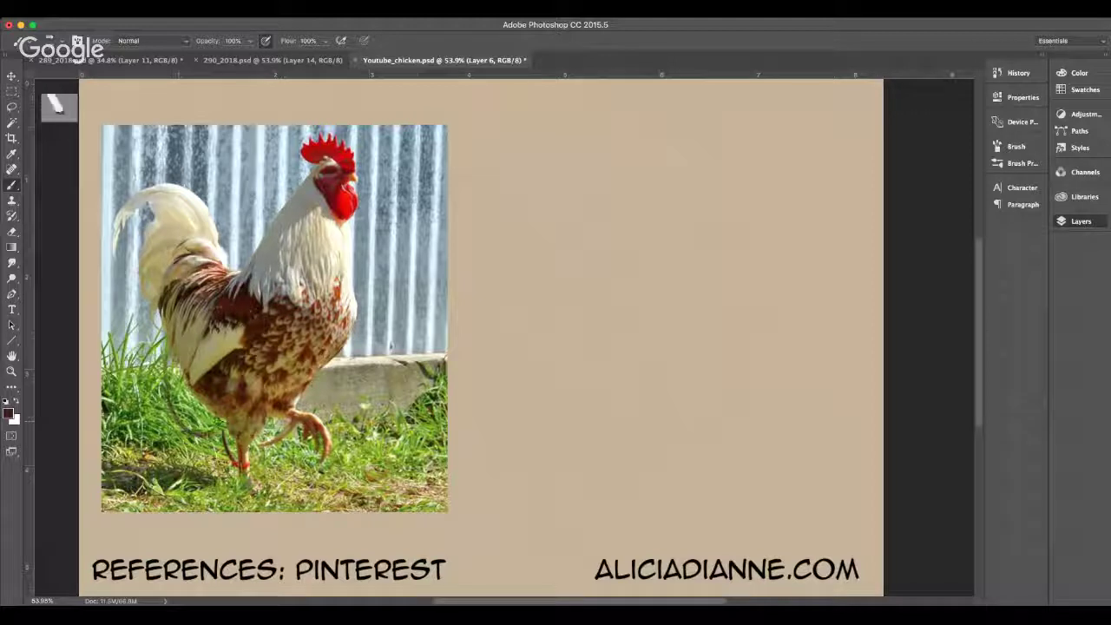
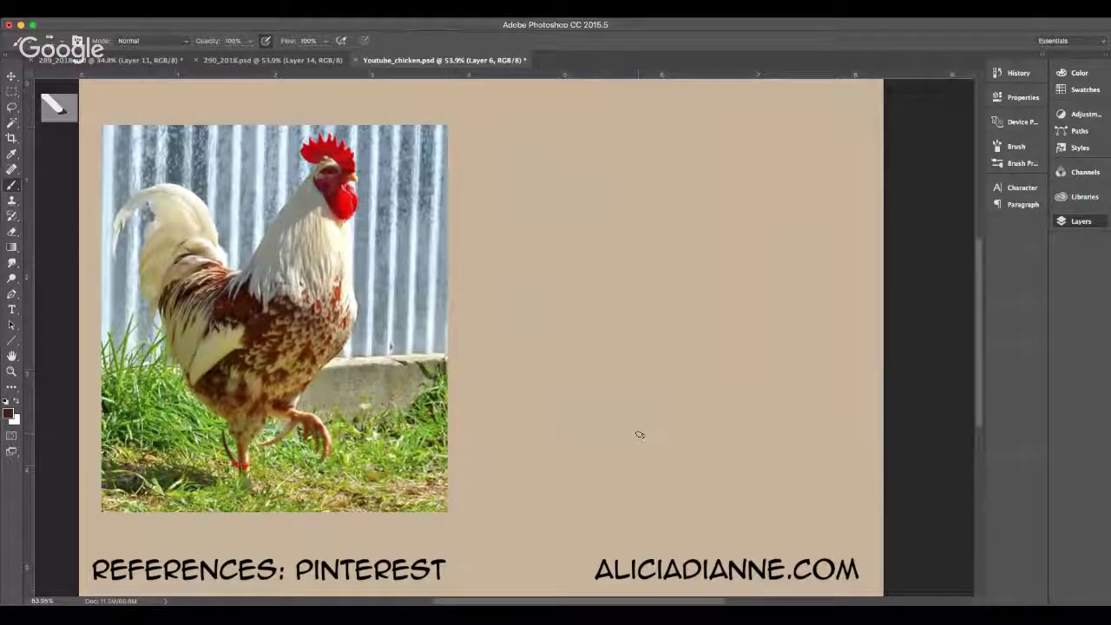
{"action": "key", "text": "super+s"}
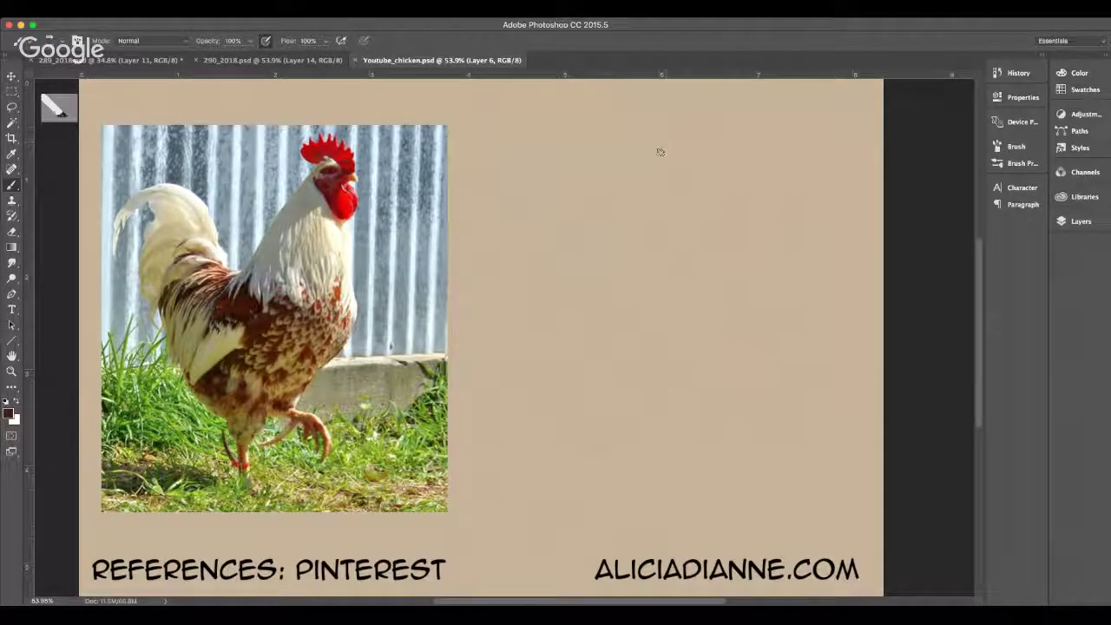
- Rough in the rooster's head cap, both sides of its long neck, and the angled breast line
{"action": "mouse_move", "coordinate": [661, 151]}
{"action": "left_mouse_down"}
{"action": "mouse_move", "coordinate": [701, 156]}
{"action": "mouse_move", "coordinate": [680, 165]}
{"action": "mouse_move", "coordinate": [709, 267]}
{"action": "mouse_move", "coordinate": [625, 271]}
{"action": "left_mouse_up"}
{"action": "left_click_drag", "start_coordinate": [632, 233], "coordinate": [609, 320]}
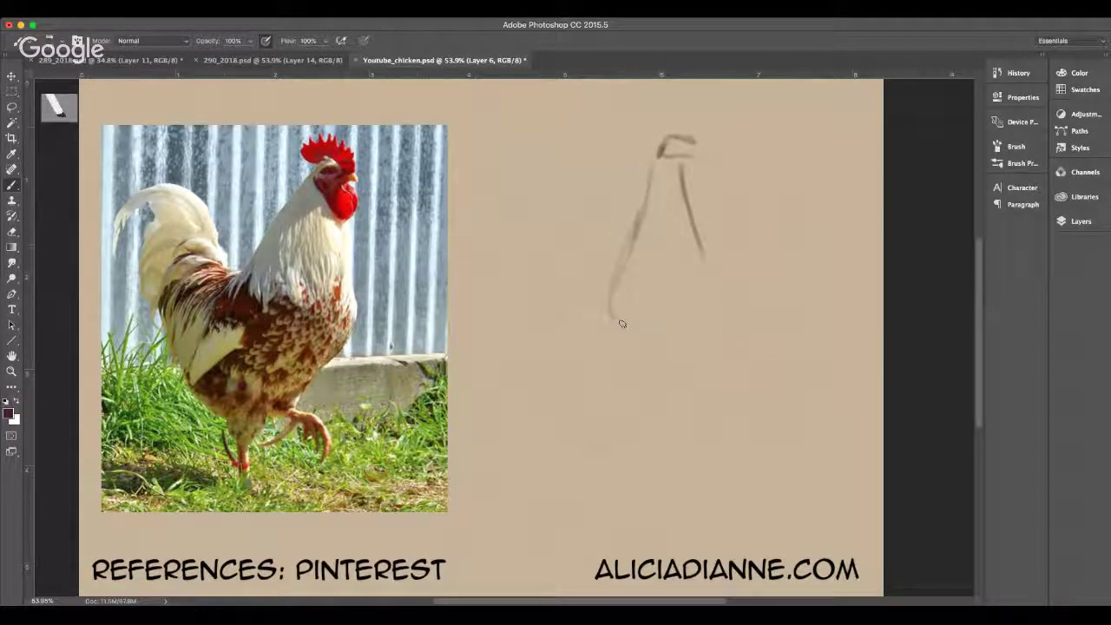
{"action": "mouse_move", "coordinate": [703, 246]}
{"action": "left_mouse_down"}
{"action": "mouse_move", "coordinate": [725, 300]}
{"action": "mouse_move", "coordinate": [680, 379]}
{"action": "left_mouse_up"}
{"action": "mouse_move", "coordinate": [726, 297]}
{"action": "left_mouse_down"}
{"action": "mouse_move", "coordinate": [682, 371]}
{"action": "mouse_move", "coordinate": [724, 310]}
{"action": "left_mouse_up"}
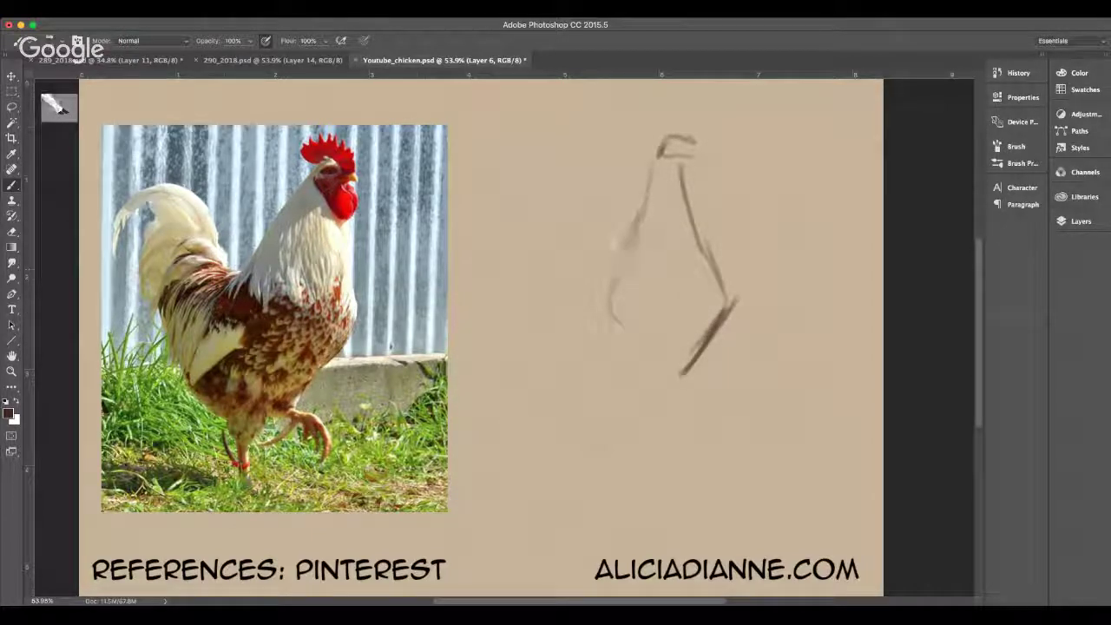
- Sketch the arched saddle behind the rooster's neck, curving over and down to the rear of the body
{"action": "left_click_drag", "start_coordinate": [563, 253], "coordinate": [524, 327]}
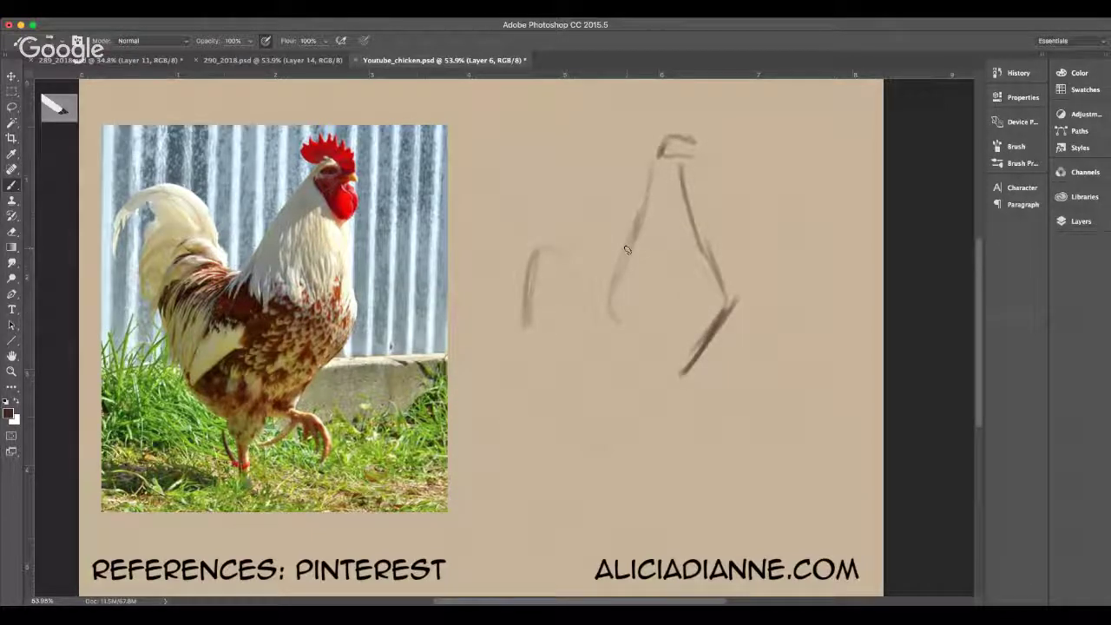
{"action": "mouse_move", "coordinate": [620, 265]}
{"action": "left_mouse_down"}
{"action": "mouse_move", "coordinate": [543, 271]}
{"action": "mouse_move", "coordinate": [554, 250]}
{"action": "mouse_move", "coordinate": [527, 316]}
{"action": "left_mouse_up"}
{"action": "left_click_drag", "start_coordinate": [537, 261], "coordinate": [529, 339]}
{"action": "left_click_drag", "start_coordinate": [541, 251], "coordinate": [613, 299]}
{"action": "left_click_drag", "start_coordinate": [536, 274], "coordinate": [525, 341]}
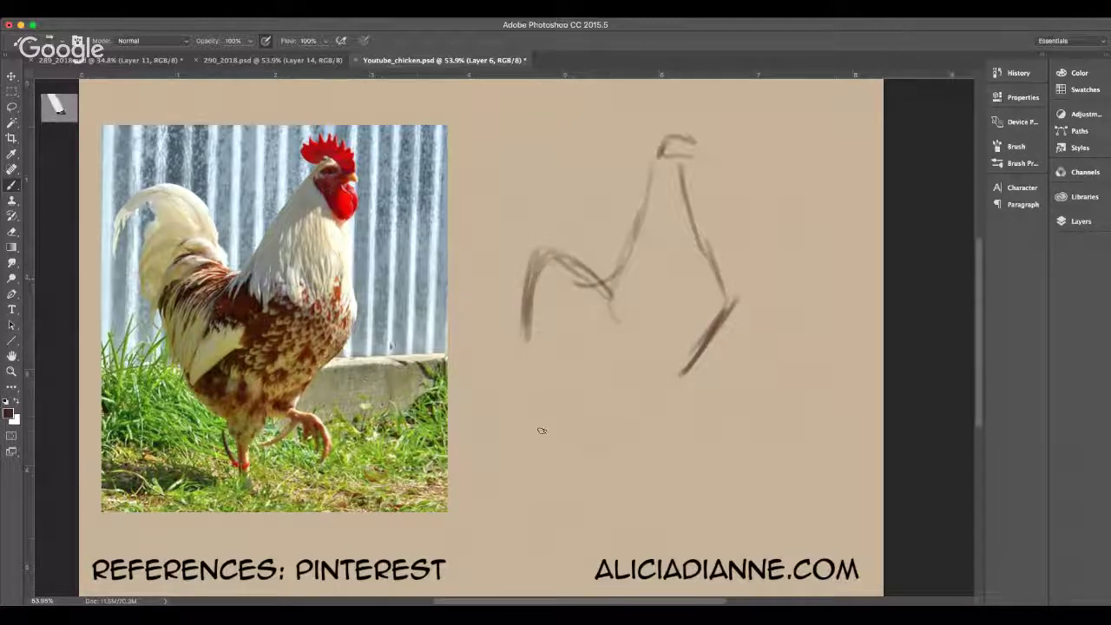
- Rough in the rooster's lower body and thighs with angled lines, and close the outline up its rear side
{"action": "mouse_move", "coordinate": [526, 391]}
{"action": "left_mouse_down"}
{"action": "mouse_move", "coordinate": [625, 457]}
{"action": "mouse_move", "coordinate": [679, 400]}
{"action": "left_mouse_up"}
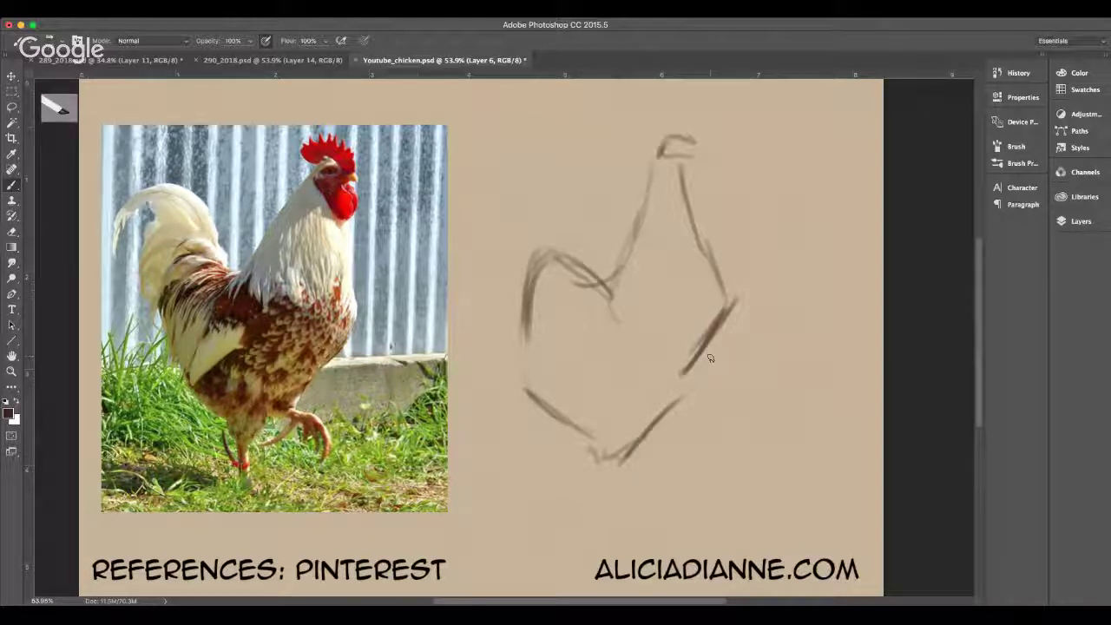
{"action": "mouse_move", "coordinate": [714, 344]}
{"action": "left_mouse_down"}
{"action": "mouse_move", "coordinate": [678, 414]}
{"action": "mouse_move", "coordinate": [627, 435]}
{"action": "mouse_move", "coordinate": [673, 436]}
{"action": "left_mouse_up"}
{"action": "mouse_move", "coordinate": [683, 409]}
{"action": "left_mouse_down"}
{"action": "mouse_move", "coordinate": [677, 429]}
{"action": "mouse_move", "coordinate": [609, 458]}
{"action": "left_mouse_up"}
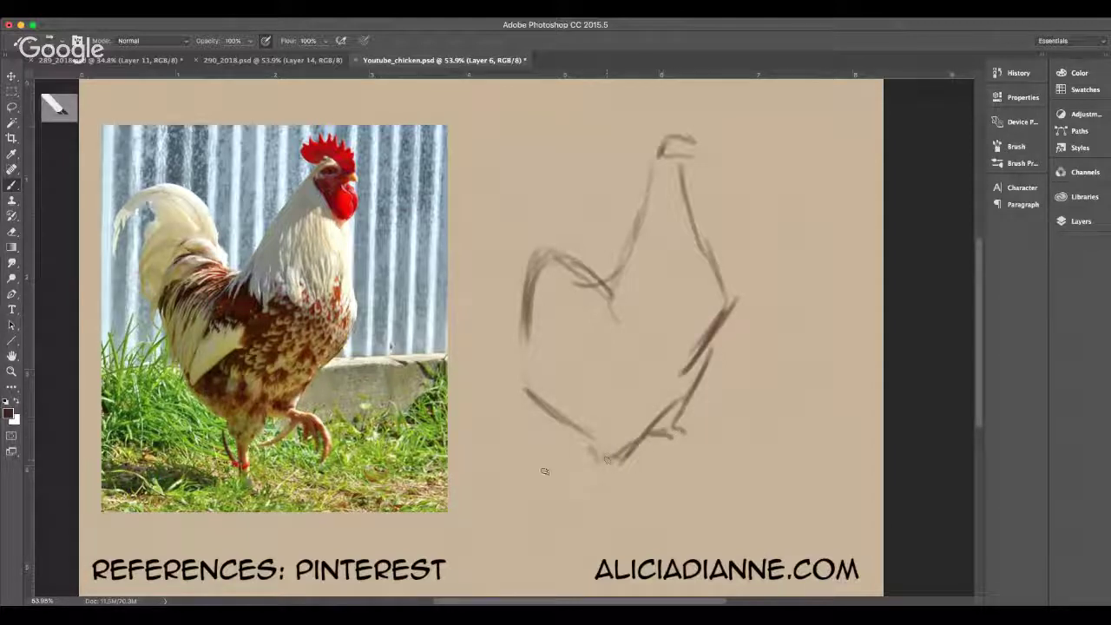
{"action": "mouse_move", "coordinate": [529, 274]}
{"action": "left_mouse_down"}
{"action": "mouse_move", "coordinate": [516, 318]}
{"action": "mouse_move", "coordinate": [522, 386]}
{"action": "left_mouse_up"}
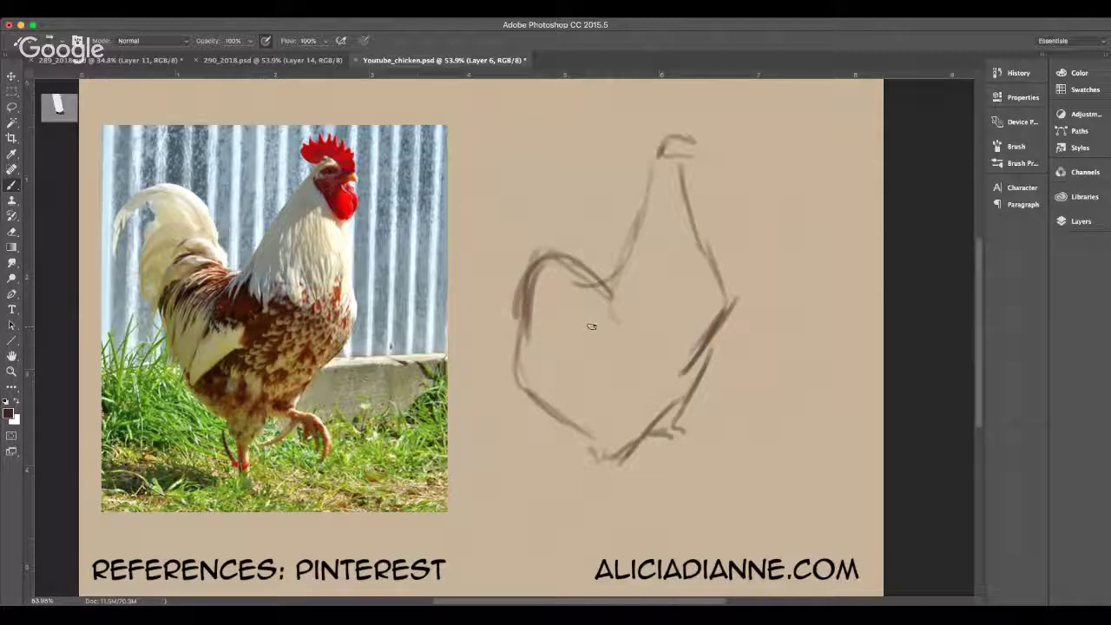
- Darken the back of the rooster's neck from head to saddle, and add a fuller front neck line
{"action": "left_click_drag", "start_coordinate": [686, 144], "coordinate": [645, 201]}
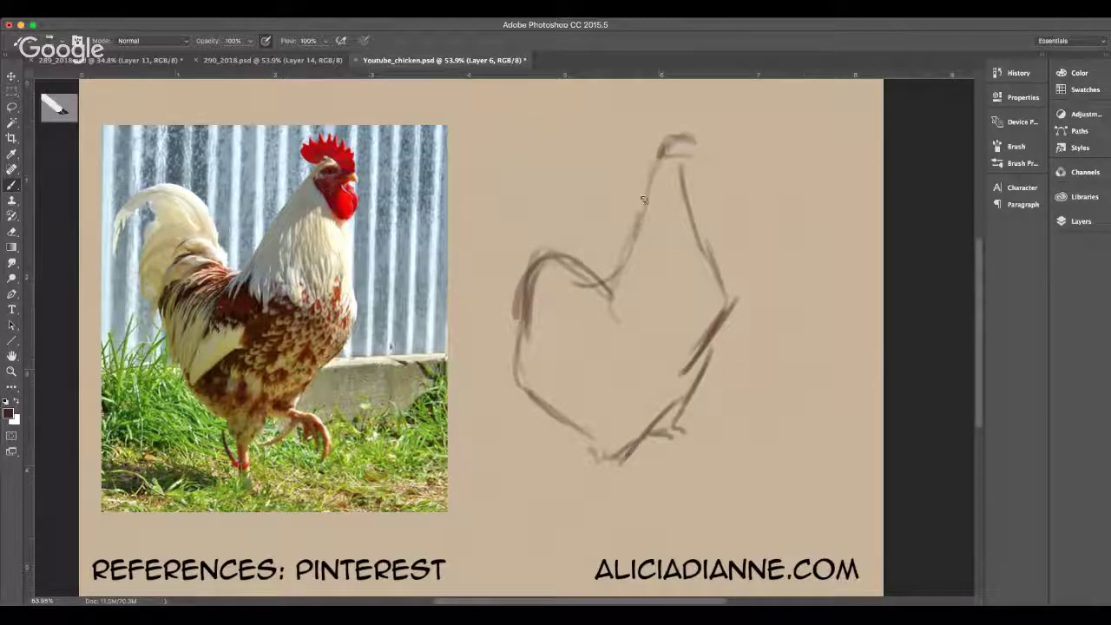
{"action": "left_click_drag", "start_coordinate": [675, 139], "coordinate": [639, 241]}
{"action": "left_click_drag", "start_coordinate": [665, 160], "coordinate": [596, 283]}
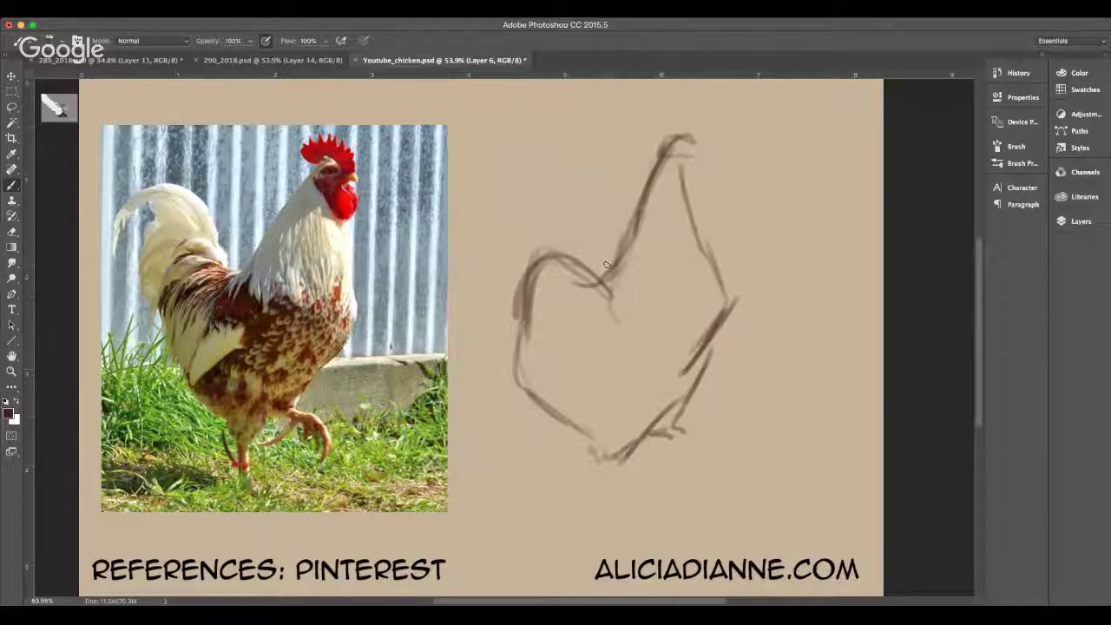
{"action": "left_click_drag", "start_coordinate": [648, 186], "coordinate": [618, 250]}
{"action": "left_click_drag", "start_coordinate": [656, 162], "coordinate": [615, 275]}
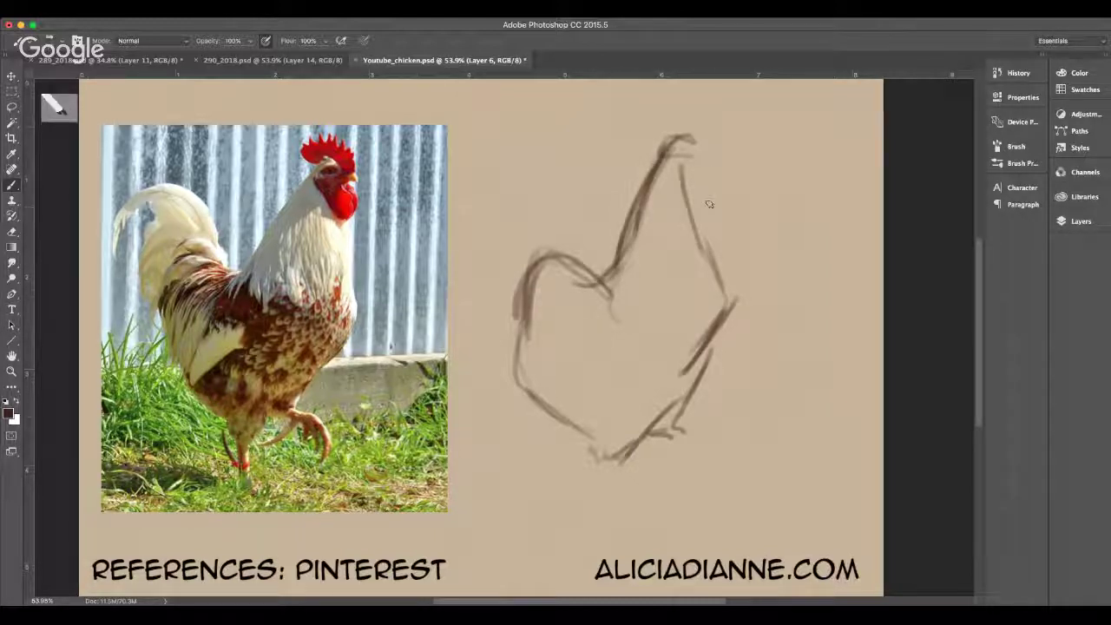
{"action": "left_click_drag", "start_coordinate": [687, 163], "coordinate": [716, 257]}
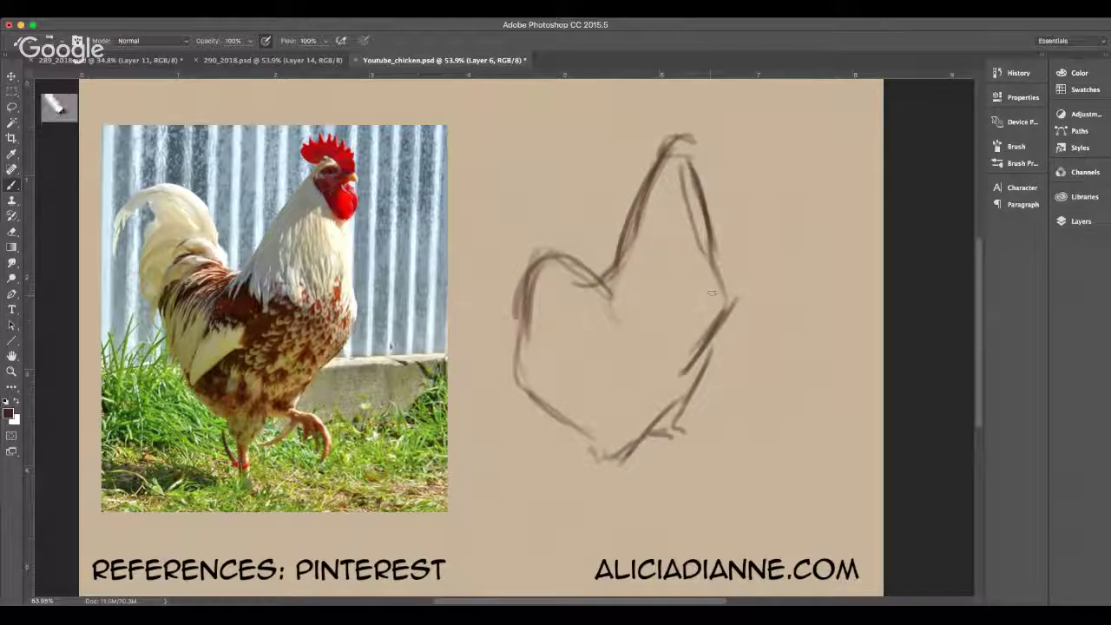
- Draw the rooster's comb, eye and beak, and add the rounded hanging wattles below the beak
{"action": "mouse_move", "coordinate": [666, 153]}
{"action": "left_mouse_down"}
{"action": "mouse_move", "coordinate": [694, 135]}
{"action": "mouse_move", "coordinate": [691, 153]}
{"action": "mouse_move", "coordinate": [703, 131]}
{"action": "mouse_move", "coordinate": [694, 149]}
{"action": "mouse_move", "coordinate": [700, 138]}
{"action": "mouse_move", "coordinate": [716, 153]}
{"action": "mouse_move", "coordinate": [694, 166]}
{"action": "mouse_move", "coordinate": [712, 149]}
{"action": "mouse_move", "coordinate": [683, 131]}
{"action": "mouse_move", "coordinate": [705, 133]}
{"action": "mouse_move", "coordinate": [647, 104]}
{"action": "mouse_move", "coordinate": [710, 123]}
{"action": "mouse_move", "coordinate": [673, 135]}
{"action": "mouse_move", "coordinate": [626, 249]}
{"action": "left_mouse_up"}
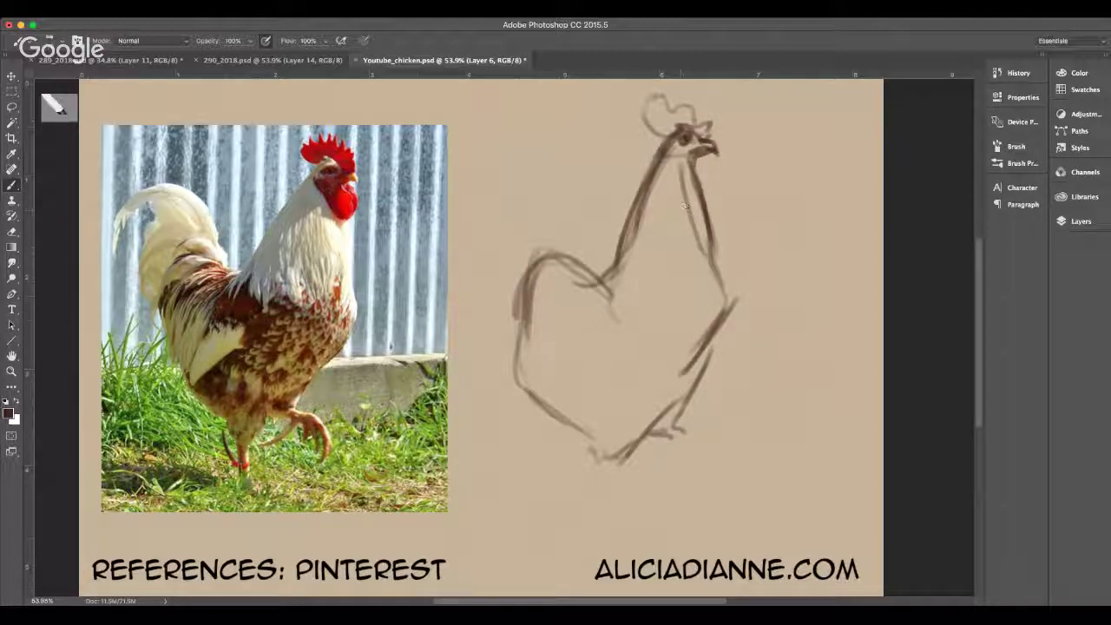
{"action": "mouse_move", "coordinate": [688, 131]}
{"action": "left_mouse_down"}
{"action": "mouse_move", "coordinate": [693, 148]}
{"action": "mouse_move", "coordinate": [713, 153]}
{"action": "left_mouse_up"}
{"action": "mouse_move", "coordinate": [705, 157]}
{"action": "left_mouse_down"}
{"action": "mouse_move", "coordinate": [696, 184]}
{"action": "mouse_move", "coordinate": [675, 174]}
{"action": "mouse_move", "coordinate": [688, 196]}
{"action": "mouse_move", "coordinate": [715, 171]}
{"action": "mouse_move", "coordinate": [693, 198]}
{"action": "left_mouse_up"}
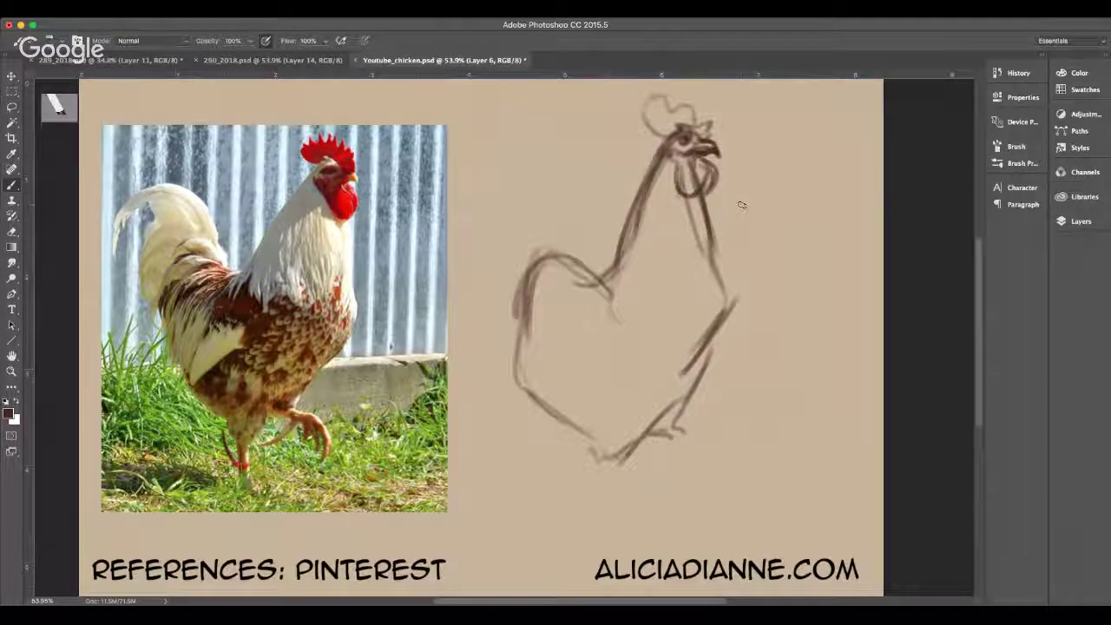
- Sketch the rooster's folded wing as a pointed leaf shape with inner feather lines, below the base of the neck
{"action": "left_click_drag", "start_coordinate": [601, 283], "coordinate": [563, 355]}
{"action": "mouse_move", "coordinate": [587, 295]}
{"action": "left_mouse_down"}
{"action": "mouse_move", "coordinate": [570, 357]}
{"action": "mouse_move", "coordinate": [609, 379]}
{"action": "left_mouse_up"}
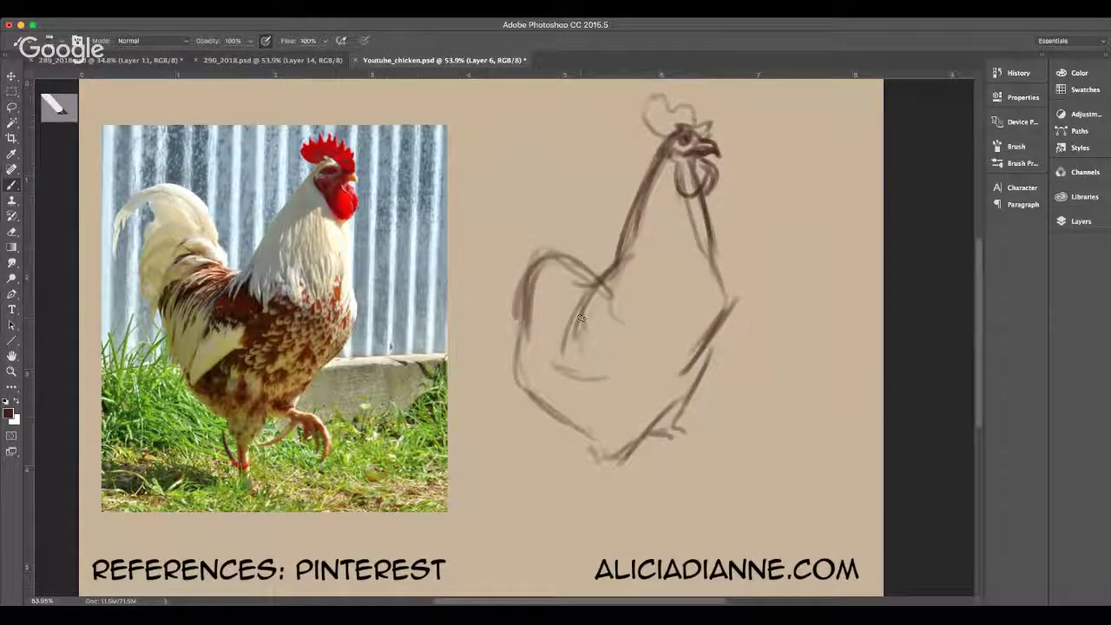
{"action": "mouse_move", "coordinate": [585, 322]}
{"action": "left_mouse_down"}
{"action": "mouse_move", "coordinate": [656, 350]}
{"action": "mouse_move", "coordinate": [585, 368]}
{"action": "mouse_move", "coordinate": [628, 343]}
{"action": "mouse_move", "coordinate": [594, 374]}
{"action": "left_mouse_up"}
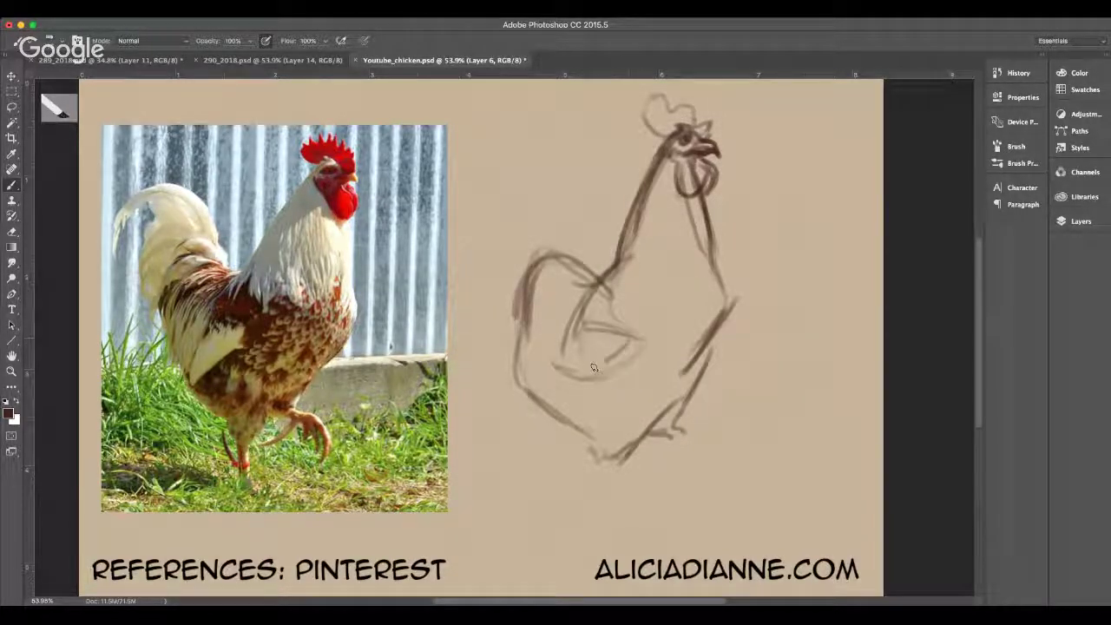
{"action": "left_click_drag", "start_coordinate": [614, 337], "coordinate": [539, 366]}
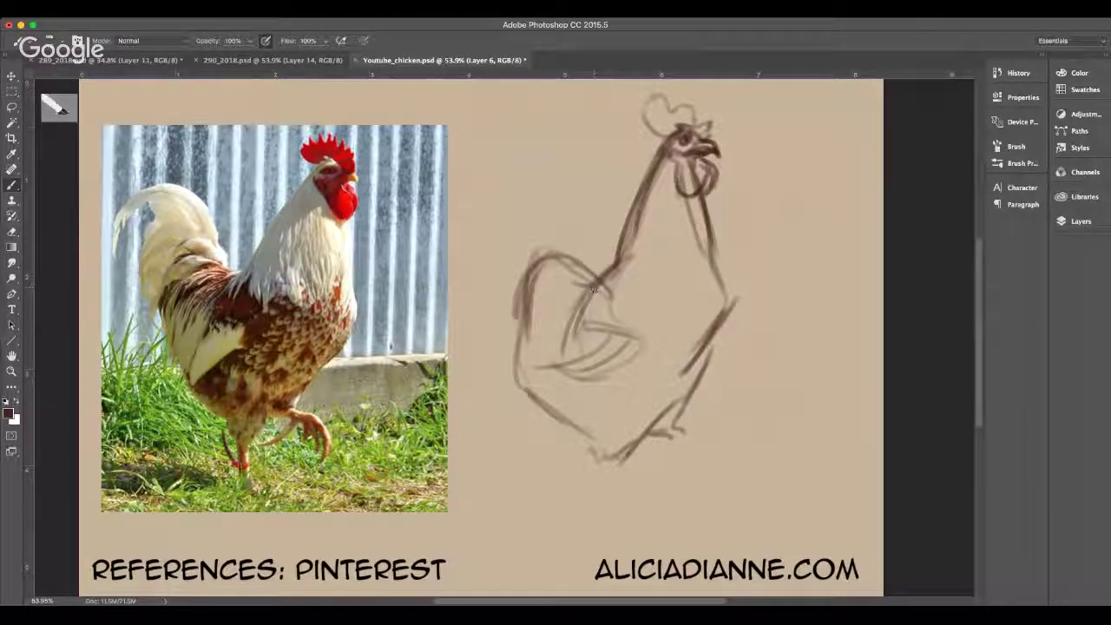
{"action": "left_click_drag", "start_coordinate": [587, 293], "coordinate": [529, 370]}
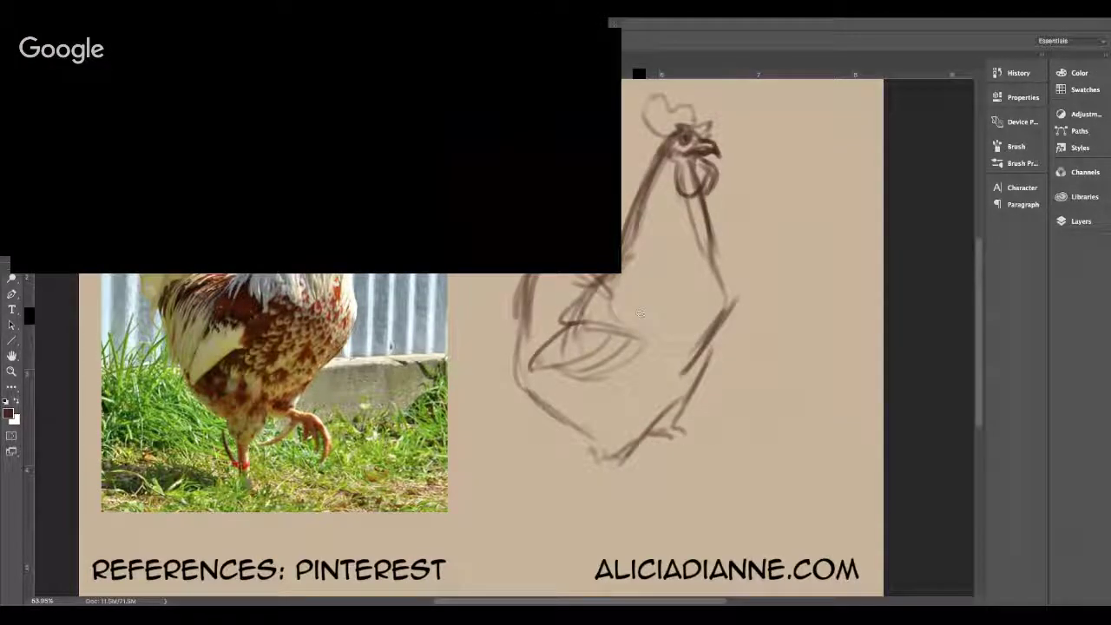
- Draw a curved line from the neck base down across the rooster's breast, and round out the chest's front outline
{"action": "left_click_drag", "start_coordinate": [636, 271], "coordinate": [668, 379]}
{"action": "mouse_move", "coordinate": [719, 260]}
{"action": "left_mouse_down"}
{"action": "mouse_move", "coordinate": [736, 304]}
{"action": "mouse_move", "coordinate": [730, 294]}
{"action": "mouse_move", "coordinate": [712, 349]}
{"action": "left_mouse_up"}
{"action": "left_click_drag", "start_coordinate": [739, 315], "coordinate": [700, 361]}
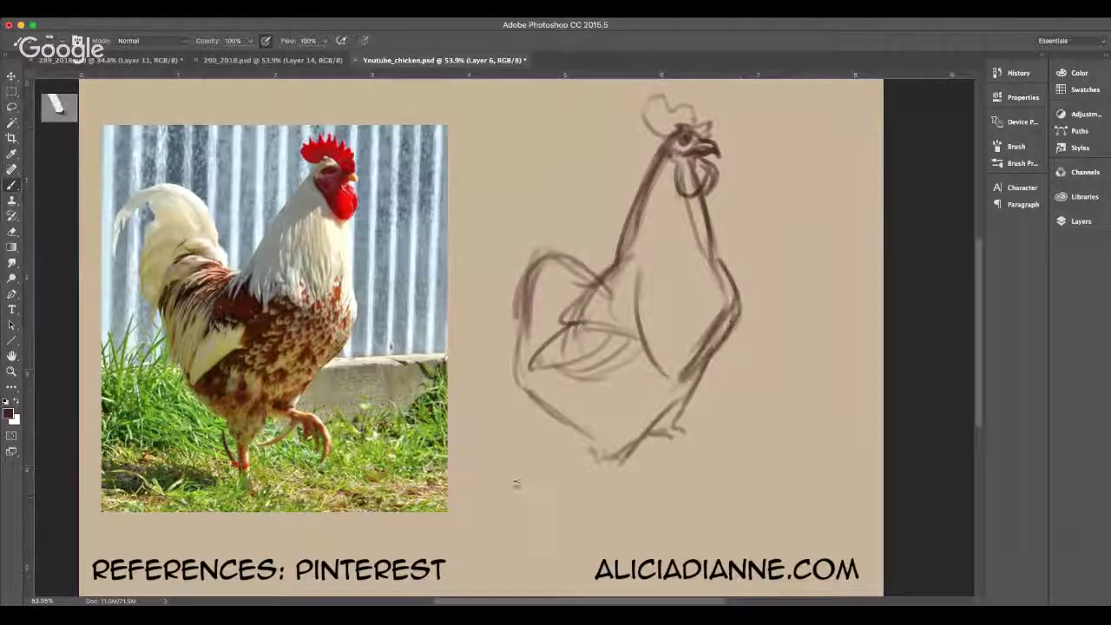
- Add jagged hackle feather tips across the base of the rooster's neck, and darken the front neck line
{"action": "mouse_move", "coordinate": [645, 215]}
{"action": "left_mouse_down"}
{"action": "mouse_move", "coordinate": [635, 279]}
{"action": "mouse_move", "coordinate": [653, 281]}
{"action": "left_mouse_up"}
{"action": "mouse_move", "coordinate": [631, 240]}
{"action": "left_mouse_down"}
{"action": "mouse_move", "coordinate": [646, 271]}
{"action": "mouse_move", "coordinate": [665, 251]}
{"action": "mouse_move", "coordinate": [687, 275]}
{"action": "left_mouse_up"}
{"action": "left_click_drag", "start_coordinate": [679, 255], "coordinate": [706, 276]}
{"action": "left_click_drag", "start_coordinate": [705, 198], "coordinate": [721, 276]}
{"action": "mouse_move", "coordinate": [717, 227]}
{"action": "left_mouse_down"}
{"action": "mouse_move", "coordinate": [720, 290]}
{"action": "mouse_move", "coordinate": [725, 266]}
{"action": "mouse_move", "coordinate": [729, 276]}
{"action": "left_mouse_up"}
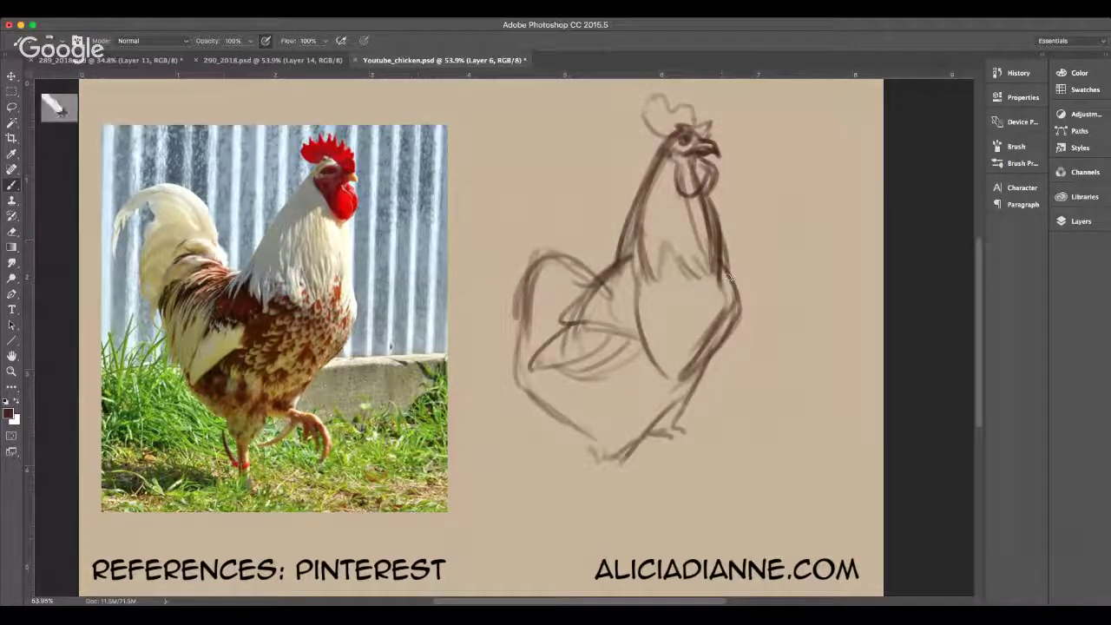
- Sketch the rooster's standing leg and splayed foot, and the raised front leg with its curled toes and hanging rear toe
{"action": "left_click_drag", "start_coordinate": [609, 470], "coordinate": [601, 512]}
{"action": "mouse_move", "coordinate": [609, 474]}
{"action": "left_mouse_down"}
{"action": "mouse_move", "coordinate": [601, 508]}
{"action": "mouse_move", "coordinate": [602, 488]}
{"action": "mouse_move", "coordinate": [582, 469]}
{"action": "mouse_move", "coordinate": [610, 507]}
{"action": "mouse_move", "coordinate": [576, 519]}
{"action": "mouse_move", "coordinate": [649, 524]}
{"action": "left_mouse_up"}
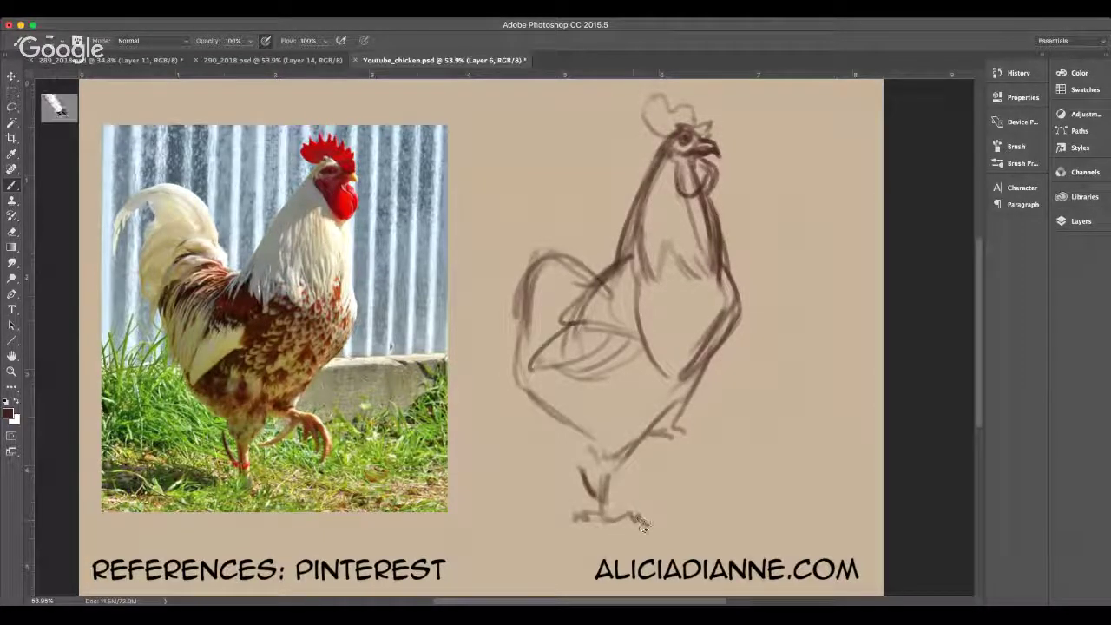
{"action": "mouse_move", "coordinate": [694, 434]}
{"action": "left_mouse_down"}
{"action": "mouse_move", "coordinate": [730, 445]}
{"action": "mouse_move", "coordinate": [739, 470]}
{"action": "mouse_move", "coordinate": [705, 464]}
{"action": "mouse_move", "coordinate": [717, 459]}
{"action": "mouse_move", "coordinate": [724, 470]}
{"action": "mouse_move", "coordinate": [723, 452]}
{"action": "mouse_move", "coordinate": [740, 478]}
{"action": "mouse_move", "coordinate": [719, 474]}
{"action": "mouse_move", "coordinate": [724, 463]}
{"action": "mouse_move", "coordinate": [731, 491]}
{"action": "left_mouse_up"}
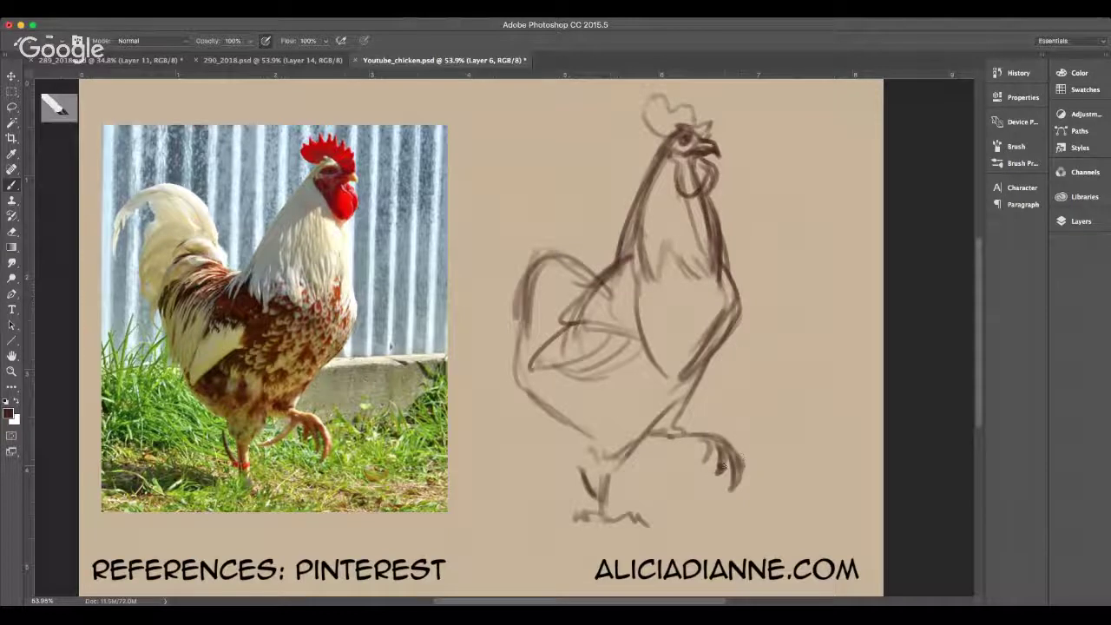
{"action": "mouse_move", "coordinate": [672, 433]}
{"action": "left_mouse_down"}
{"action": "mouse_move", "coordinate": [704, 436]}
{"action": "mouse_move", "coordinate": [706, 456]}
{"action": "left_mouse_up"}
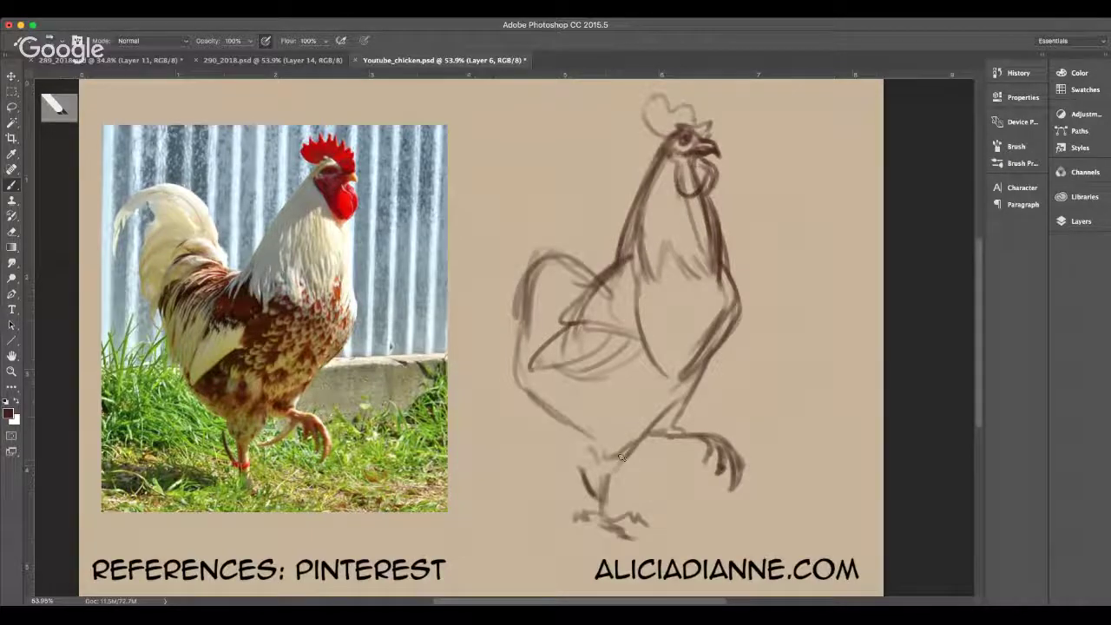
{"action": "left_click_drag", "start_coordinate": [673, 438], "coordinate": [657, 478]}
{"action": "left_click_drag", "start_coordinate": [675, 437], "coordinate": [657, 477]}
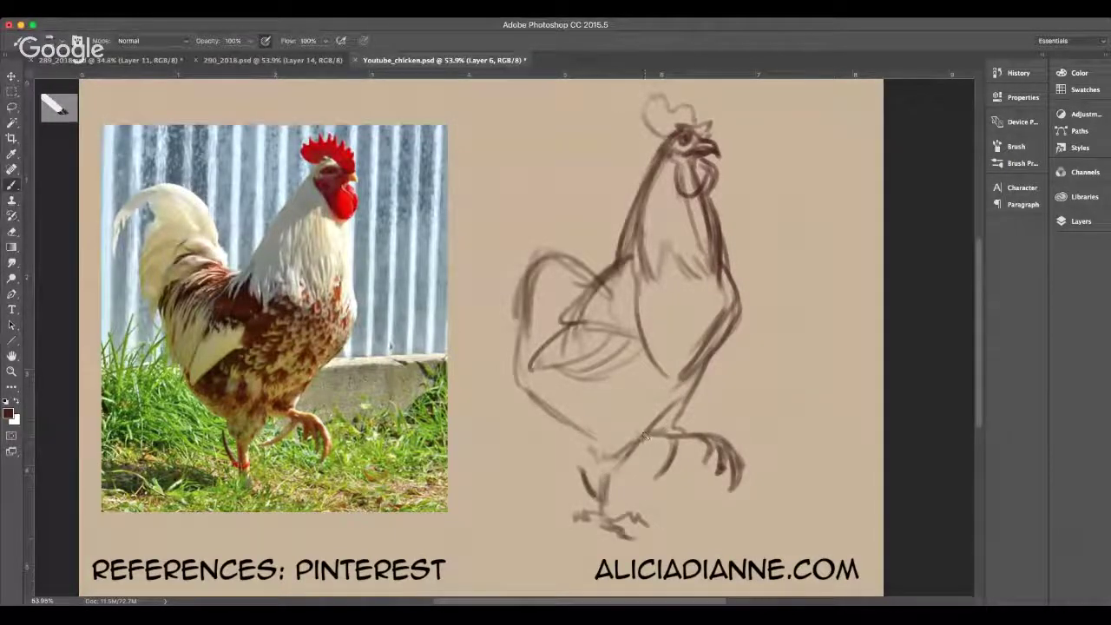
- Add ragged feathering where the thigh meets the standing leg, and darken the belly line down to the raised leg
{"action": "left_click_drag", "start_coordinate": [640, 446], "coordinate": [613, 479]}
{"action": "mouse_move", "coordinate": [592, 431]}
{"action": "left_mouse_down"}
{"action": "mouse_move", "coordinate": [582, 461]}
{"action": "mouse_move", "coordinate": [606, 478]}
{"action": "left_mouse_up"}
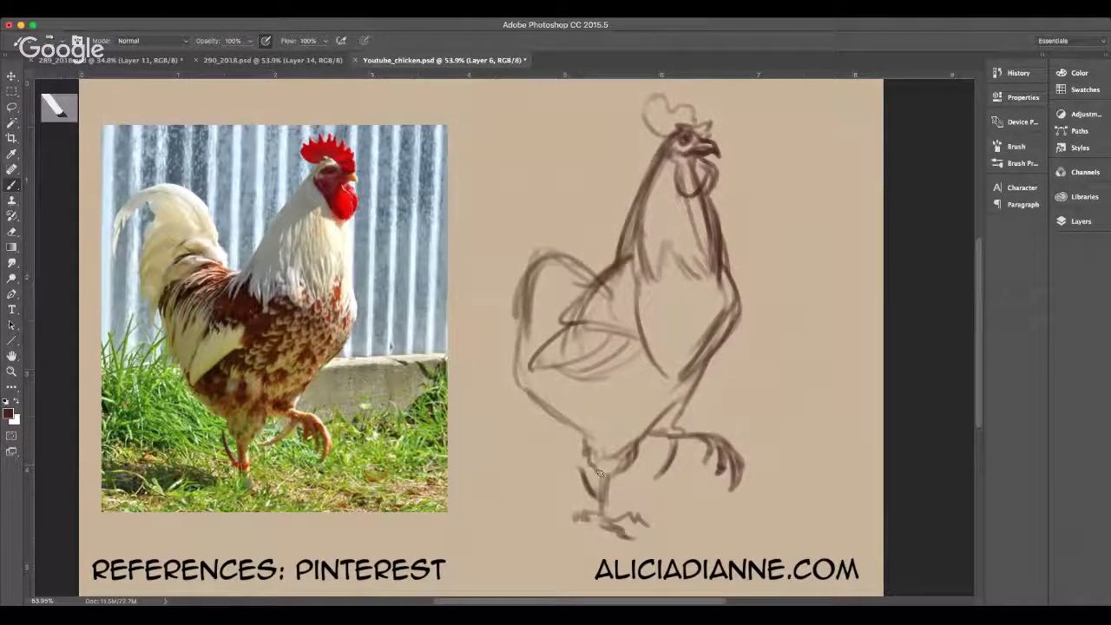
{"action": "left_click_drag", "start_coordinate": [648, 440], "coordinate": [678, 435]}
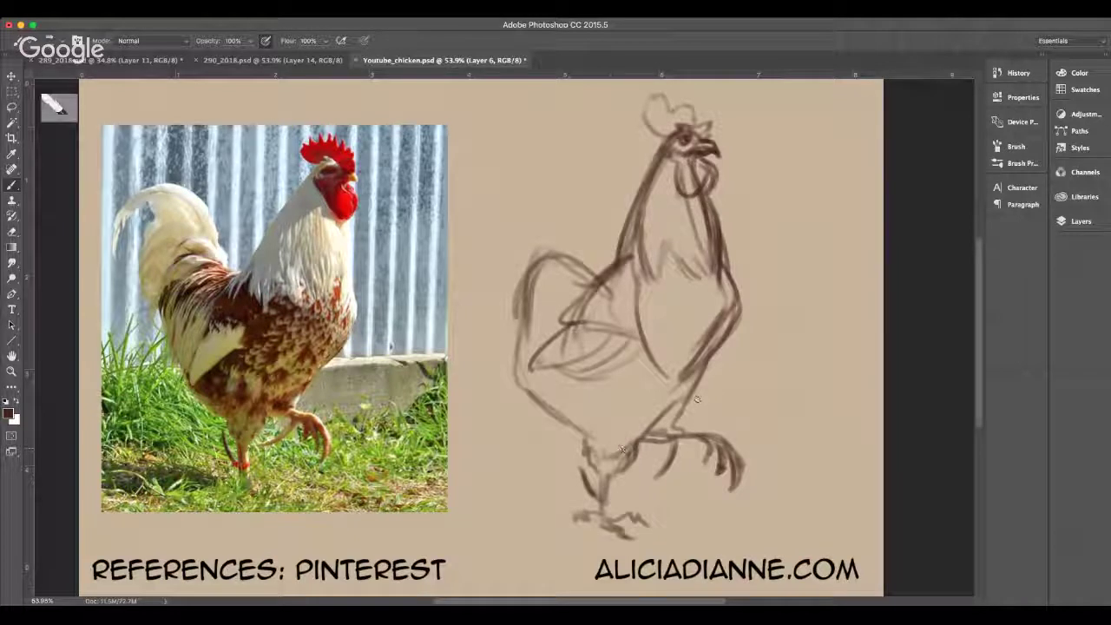
{"action": "left_click_drag", "start_coordinate": [702, 370], "coordinate": [651, 431]}
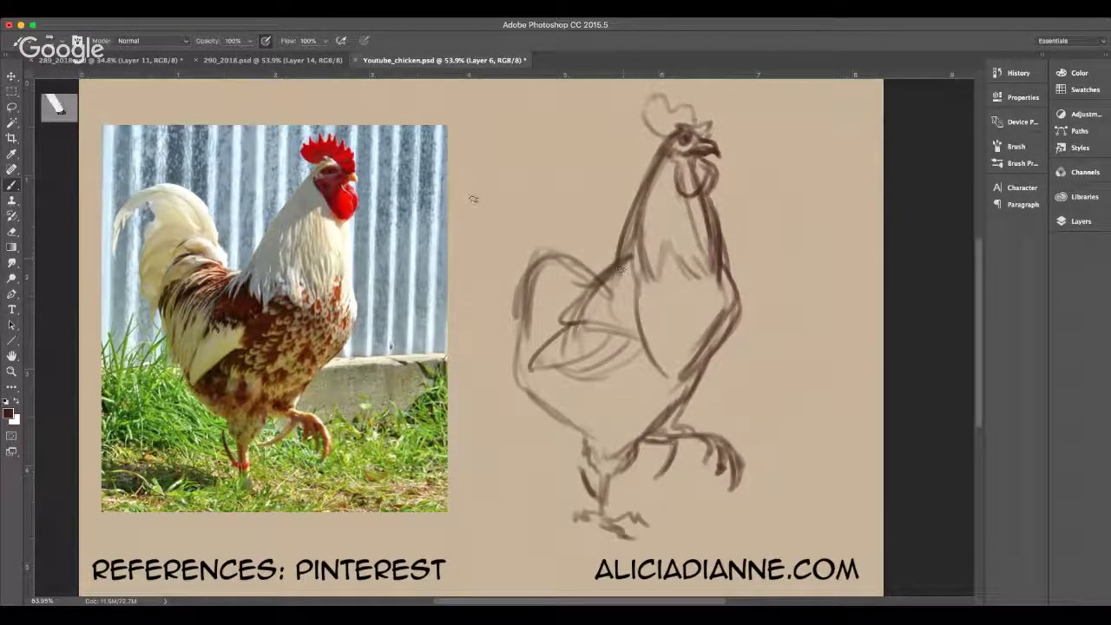
- Sketch the long tail feathers arching up and back from the rooster's saddle, and add points to the comb
{"action": "mouse_move", "coordinate": [542, 179]}
{"action": "left_mouse_down"}
{"action": "mouse_move", "coordinate": [458, 212]}
{"action": "mouse_move", "coordinate": [569, 249]}
{"action": "left_mouse_up"}
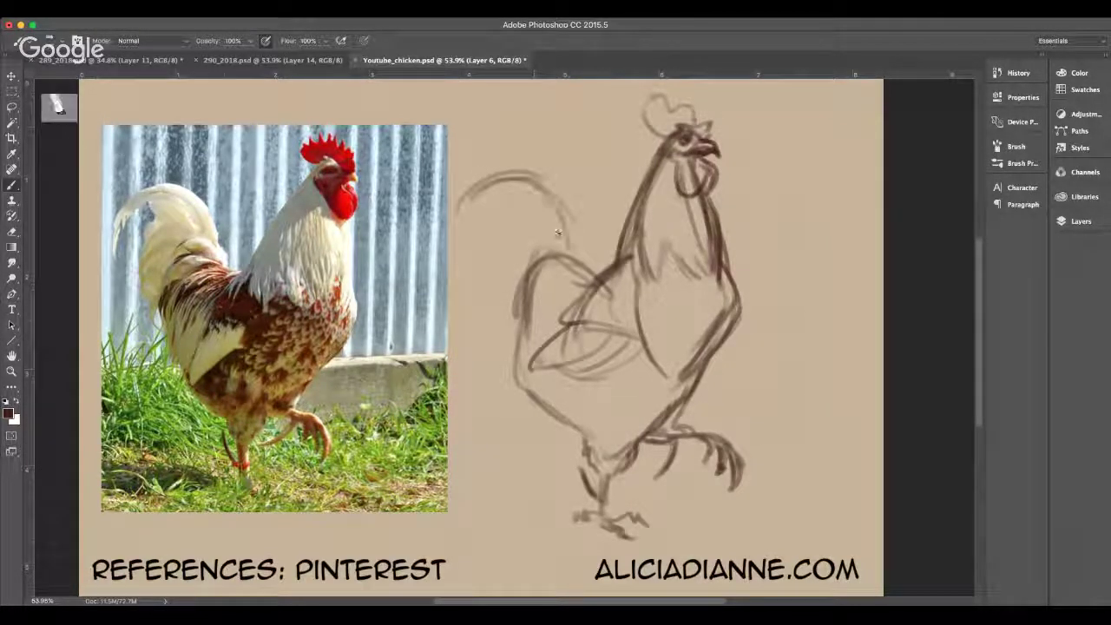
{"action": "mouse_move", "coordinate": [456, 205]}
{"action": "left_mouse_down"}
{"action": "mouse_move", "coordinate": [531, 167]}
{"action": "mouse_move", "coordinate": [458, 203]}
{"action": "mouse_move", "coordinate": [556, 198]}
{"action": "mouse_move", "coordinate": [573, 249]}
{"action": "left_mouse_up"}
{"action": "mouse_move", "coordinate": [542, 174]}
{"action": "left_mouse_down"}
{"action": "mouse_move", "coordinate": [586, 186]}
{"action": "mouse_move", "coordinate": [569, 261]}
{"action": "left_mouse_up"}
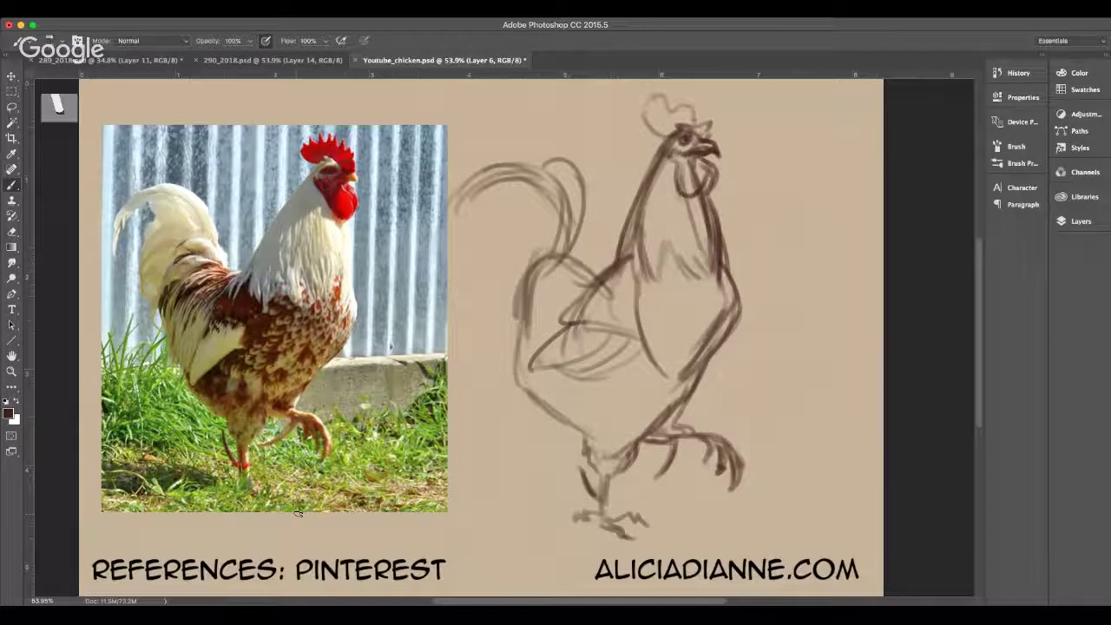
{"action": "left_click_drag", "start_coordinate": [459, 203], "coordinate": [439, 240]}
{"action": "mouse_move", "coordinate": [507, 182]}
{"action": "left_mouse_down"}
{"action": "mouse_move", "coordinate": [439, 245]}
{"action": "mouse_move", "coordinate": [541, 211]}
{"action": "left_mouse_up"}
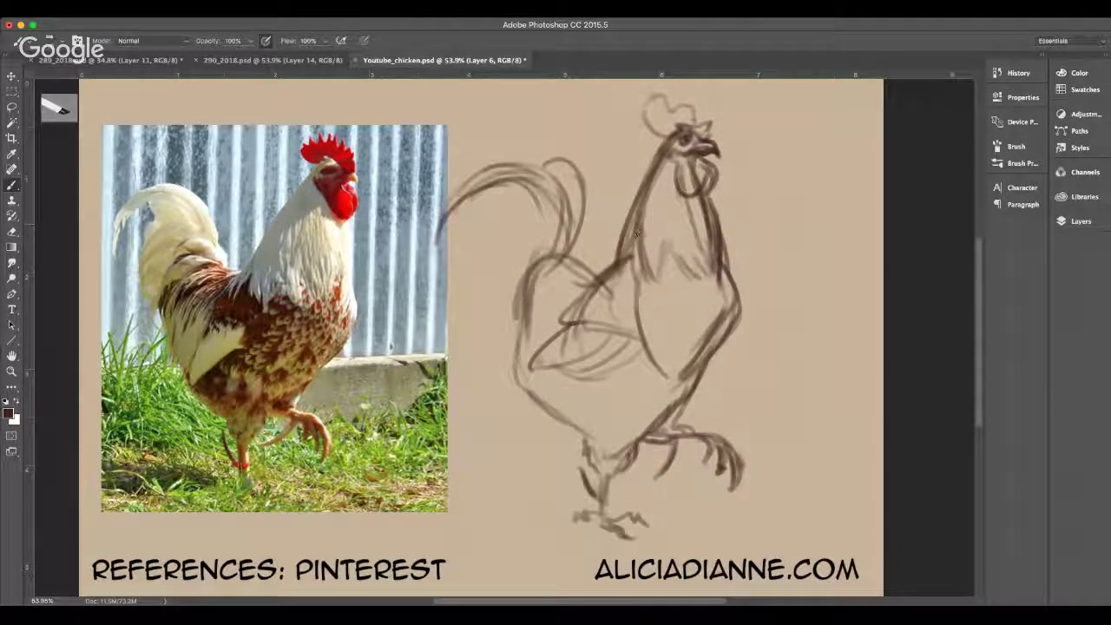
{"action": "mouse_move", "coordinate": [683, 96]}
{"action": "left_mouse_down"}
{"action": "mouse_move", "coordinate": [643, 115]}
{"action": "mouse_move", "coordinate": [660, 93]}
{"action": "mouse_move", "coordinate": [670, 106]}
{"action": "mouse_move", "coordinate": [691, 97]}
{"action": "mouse_move", "coordinate": [696, 119]}
{"action": "left_mouse_up"}
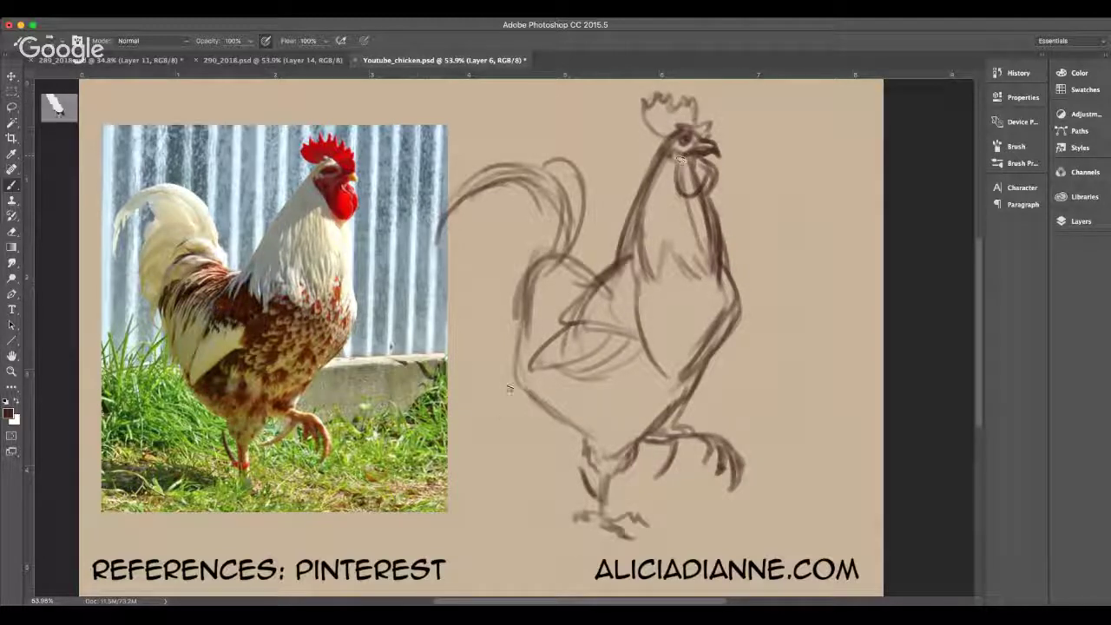
- Draw shorter curved feathers drooping beneath the rooster's main tail arch
{"action": "mouse_move", "coordinate": [479, 200]}
{"action": "left_mouse_down"}
{"action": "mouse_move", "coordinate": [508, 251]}
{"action": "mouse_move", "coordinate": [522, 245]}
{"action": "mouse_move", "coordinate": [452, 258]}
{"action": "left_mouse_up"}
{"action": "mouse_move", "coordinate": [526, 227]}
{"action": "left_mouse_down"}
{"action": "mouse_move", "coordinate": [448, 287]}
{"action": "mouse_move", "coordinate": [465, 262]}
{"action": "mouse_move", "coordinate": [474, 309]}
{"action": "left_mouse_up"}
{"action": "mouse_move", "coordinate": [481, 260]}
{"action": "left_mouse_down"}
{"action": "mouse_move", "coordinate": [464, 313]}
{"action": "mouse_move", "coordinate": [516, 249]}
{"action": "mouse_move", "coordinate": [502, 317]}
{"action": "left_mouse_up"}
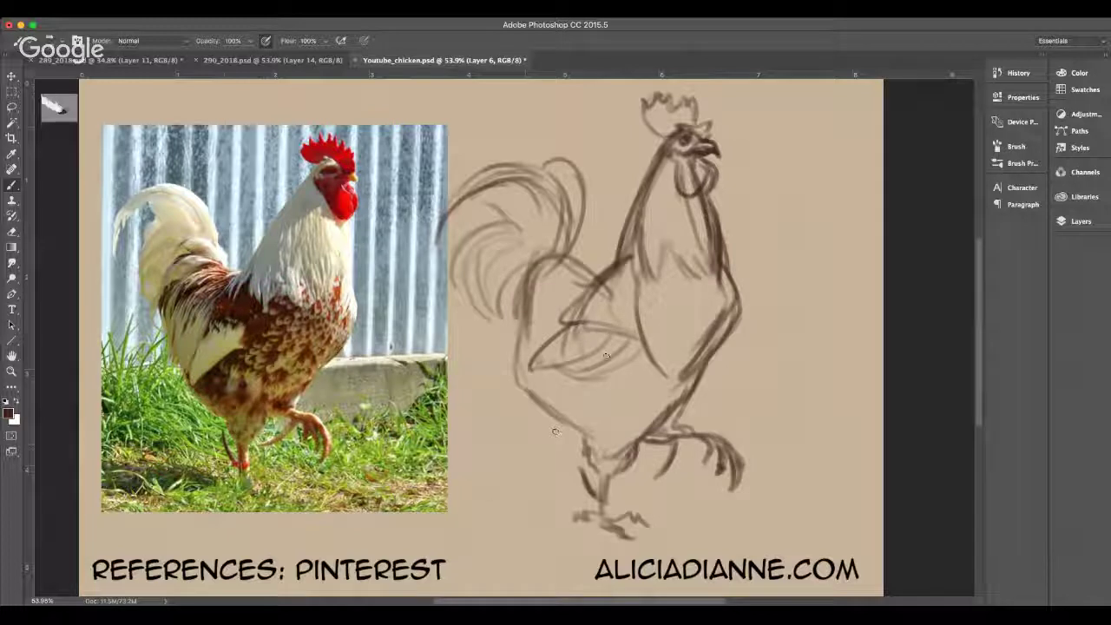
- Fill the rooster's saddle with overlapping curved feather strokes flowing down over the rump toward the wing
{"action": "mouse_move", "coordinate": [545, 259]}
{"action": "left_mouse_down"}
{"action": "mouse_move", "coordinate": [507, 296]}
{"action": "mouse_move", "coordinate": [507, 334]}
{"action": "left_mouse_up"}
{"action": "left_click_drag", "start_coordinate": [525, 288], "coordinate": [511, 328]}
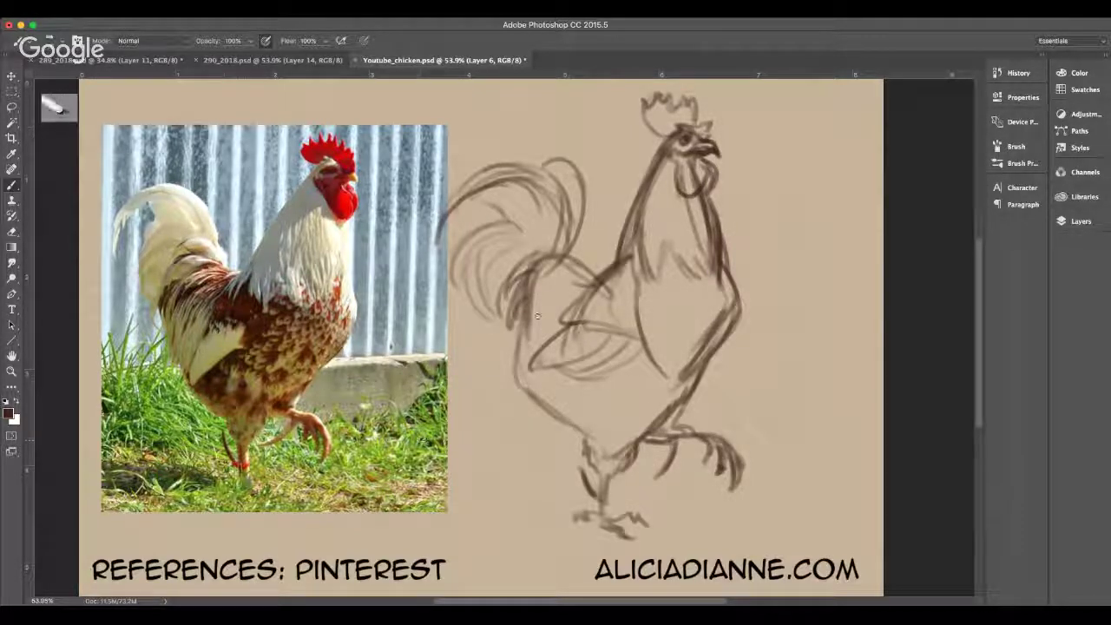
{"action": "mouse_move", "coordinate": [556, 278]}
{"action": "left_mouse_down"}
{"action": "mouse_move", "coordinate": [569, 285]}
{"action": "mouse_move", "coordinate": [509, 332]}
{"action": "left_mouse_up"}
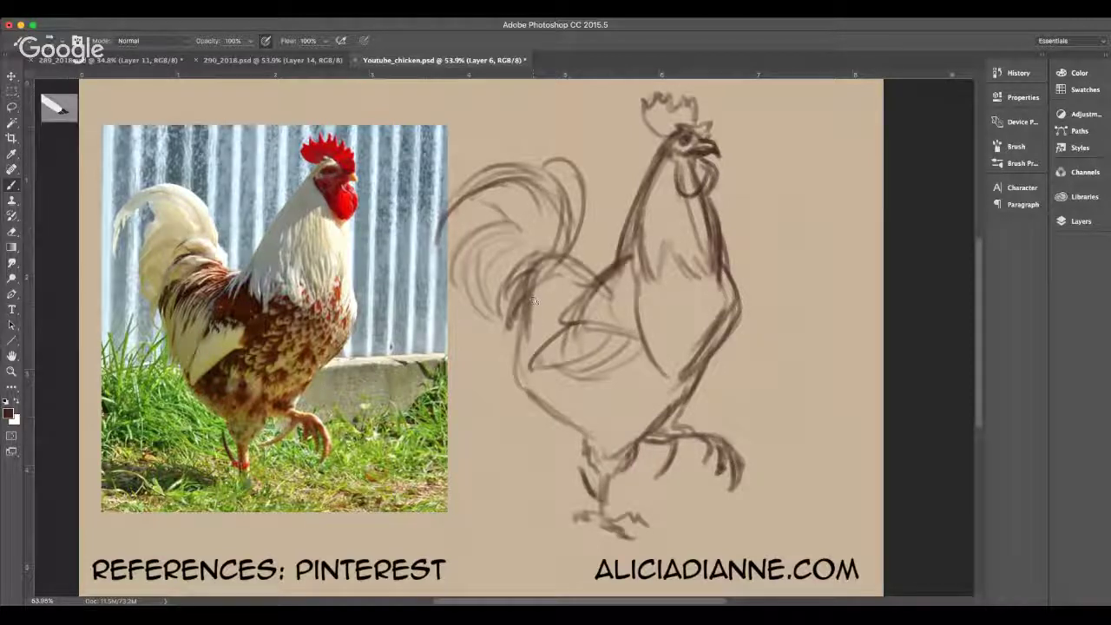
{"action": "mouse_move", "coordinate": [562, 282]}
{"action": "left_mouse_down"}
{"action": "mouse_move", "coordinate": [531, 304]}
{"action": "mouse_move", "coordinate": [511, 357]}
{"action": "left_mouse_up"}
{"action": "mouse_move", "coordinate": [562, 271]}
{"action": "left_mouse_down"}
{"action": "mouse_move", "coordinate": [528, 286]}
{"action": "mouse_move", "coordinate": [531, 358]}
{"action": "left_mouse_up"}
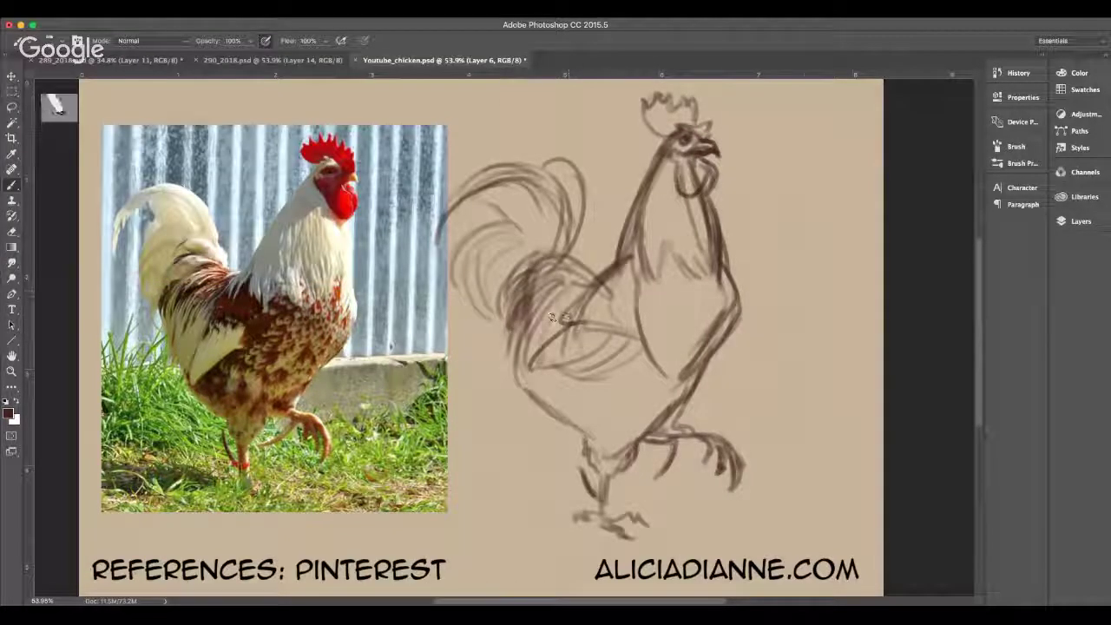
{"action": "left_click_drag", "start_coordinate": [569, 299], "coordinate": [537, 350]}
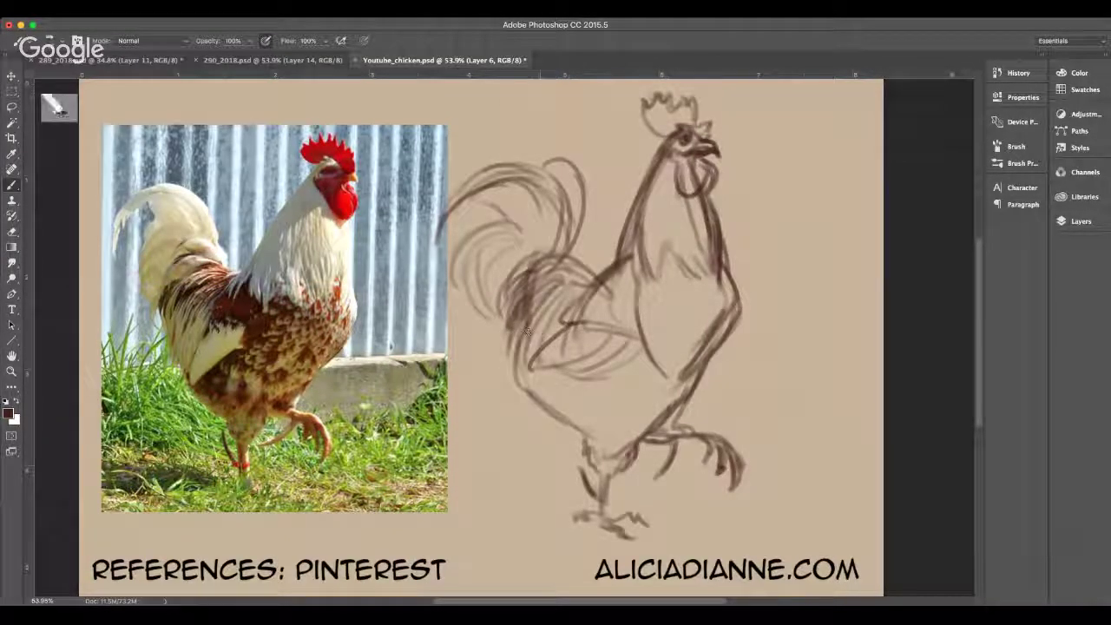
{"action": "left_click_drag", "start_coordinate": [568, 283], "coordinate": [534, 301]}
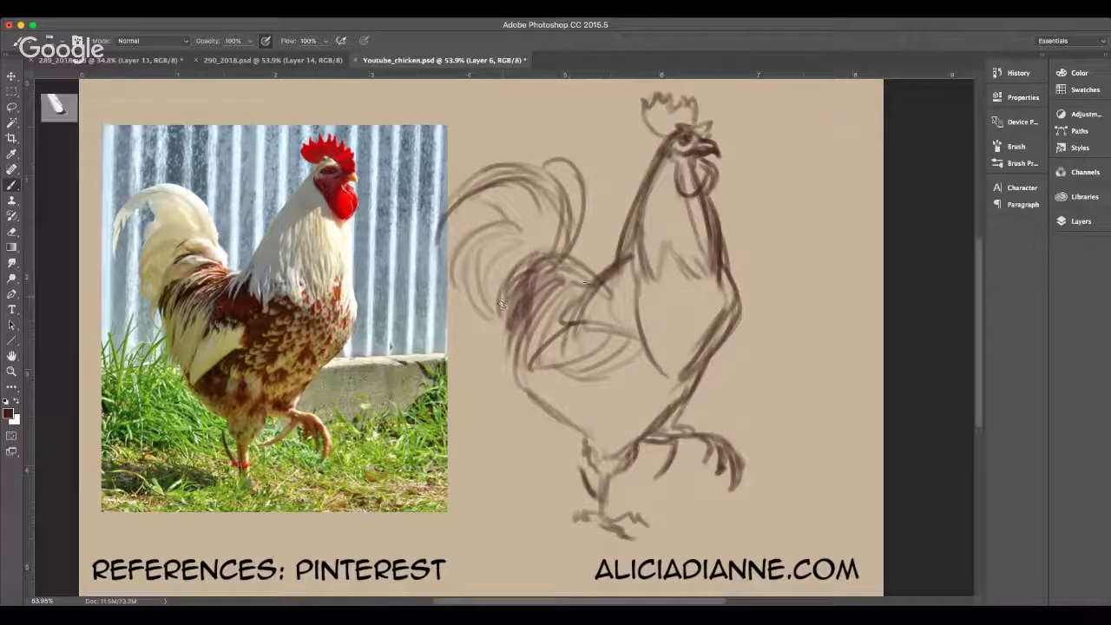
- Add inner feather curves at the tail's base, and strengthen the upper tail arches where they join the saddle
{"action": "mouse_move", "coordinate": [555, 253]}
{"action": "left_mouse_down"}
{"action": "mouse_move", "coordinate": [486, 258]}
{"action": "mouse_move", "coordinate": [484, 312]}
{"action": "left_mouse_up"}
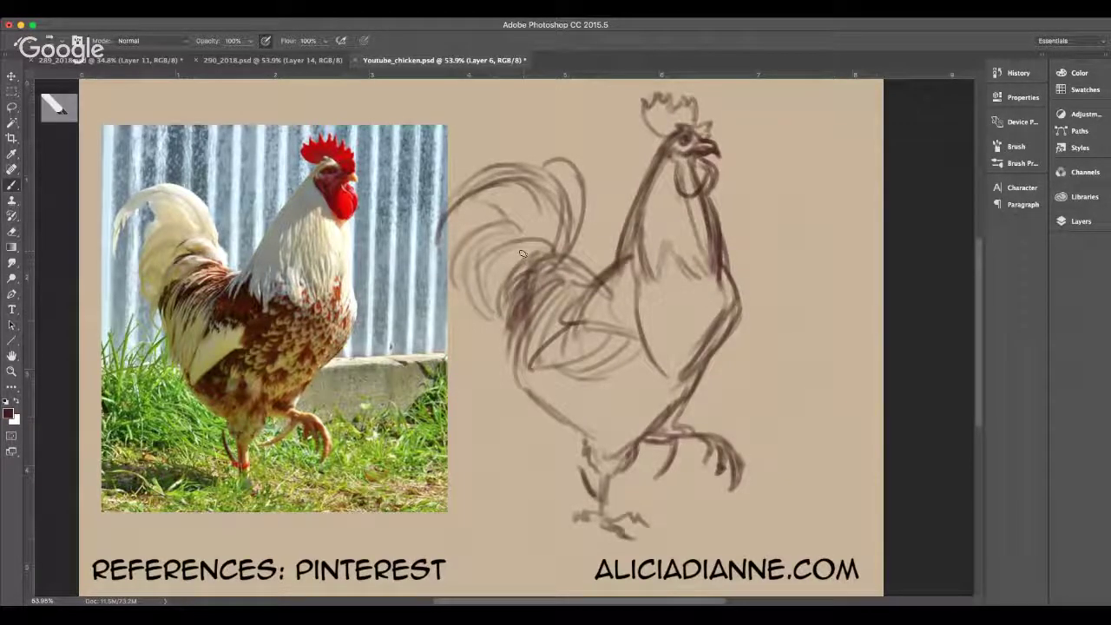
{"action": "left_click_drag", "start_coordinate": [539, 231], "coordinate": [460, 262]}
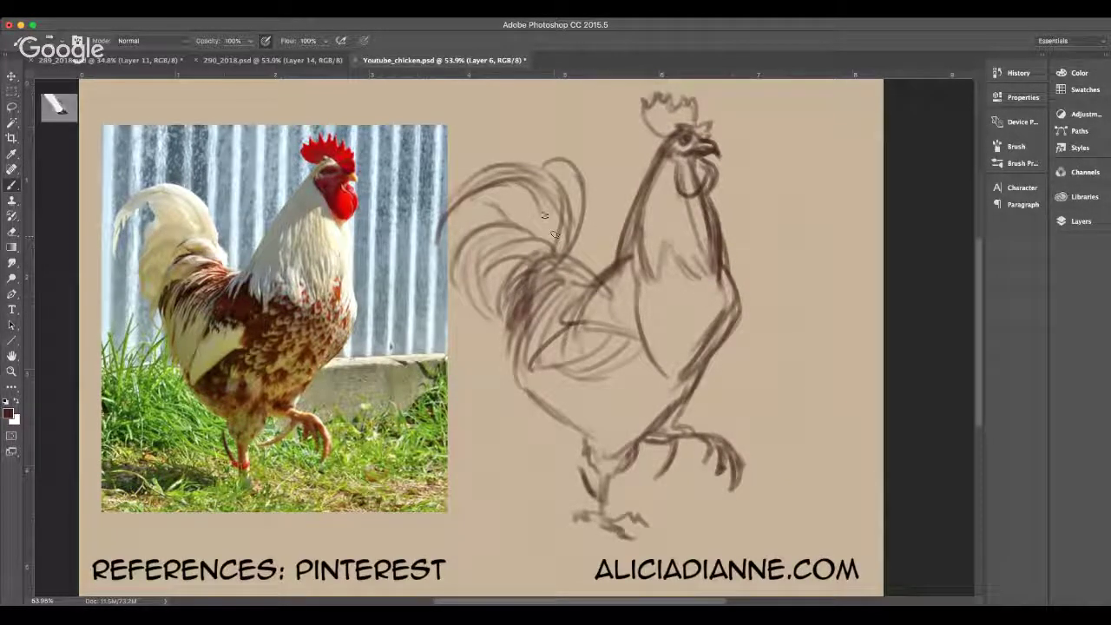
{"action": "mouse_move", "coordinate": [563, 252]}
{"action": "left_mouse_down"}
{"action": "mouse_move", "coordinate": [538, 171]}
{"action": "mouse_move", "coordinate": [461, 184]}
{"action": "left_mouse_up"}
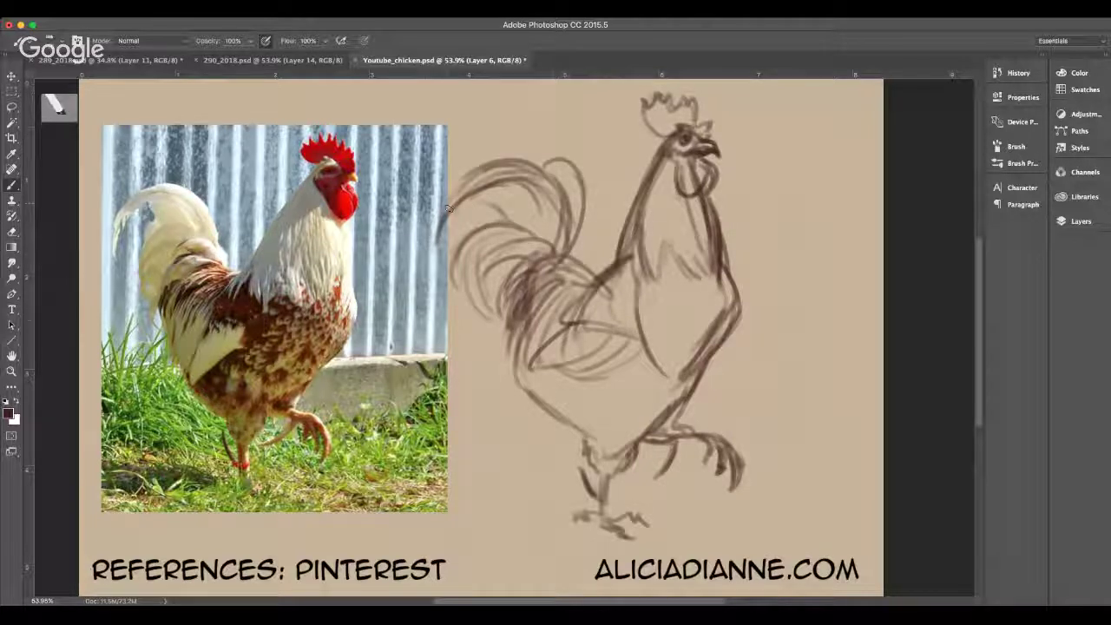
{"action": "left_click_drag", "start_coordinate": [538, 161], "coordinate": [580, 201]}
{"action": "mouse_move", "coordinate": [573, 249]}
{"action": "left_mouse_down"}
{"action": "mouse_move", "coordinate": [582, 197]}
{"action": "mouse_move", "coordinate": [566, 257]}
{"action": "mouse_move", "coordinate": [579, 260]}
{"action": "left_mouse_up"}
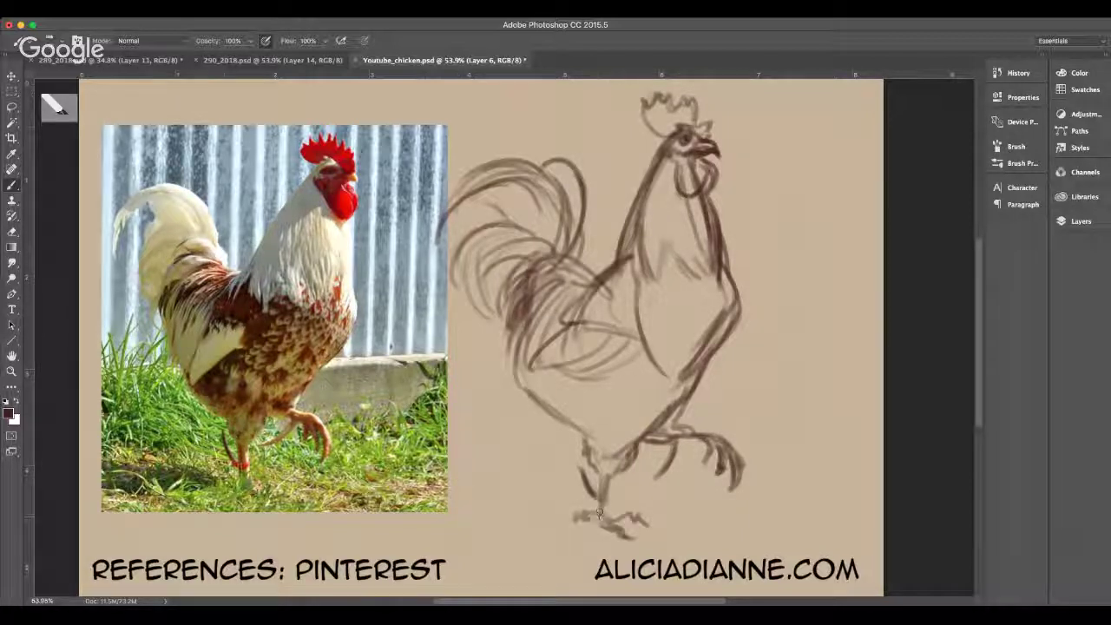
- Darken the rooster's standing foot and toes, and shade the thigh joint and upper edge of the raised leg
{"action": "mouse_move", "coordinate": [599, 515]}
{"action": "left_mouse_down"}
{"action": "mouse_move", "coordinate": [572, 522]}
{"action": "mouse_move", "coordinate": [651, 530]}
{"action": "mouse_move", "coordinate": [625, 536]}
{"action": "left_mouse_up"}
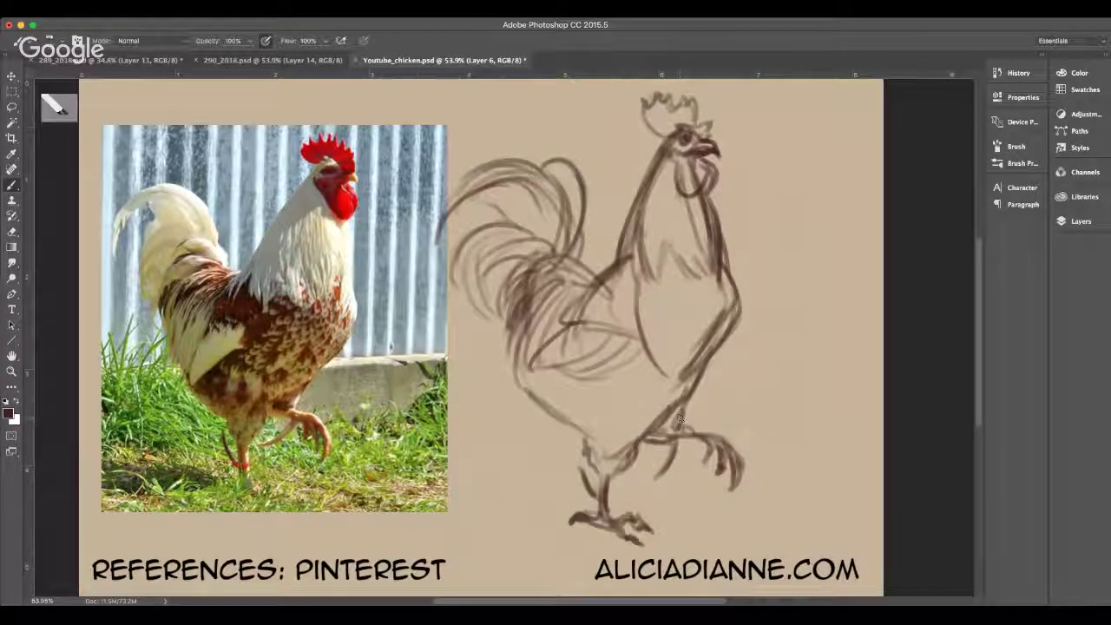
{"action": "left_click_drag", "start_coordinate": [665, 436], "coordinate": [691, 428]}
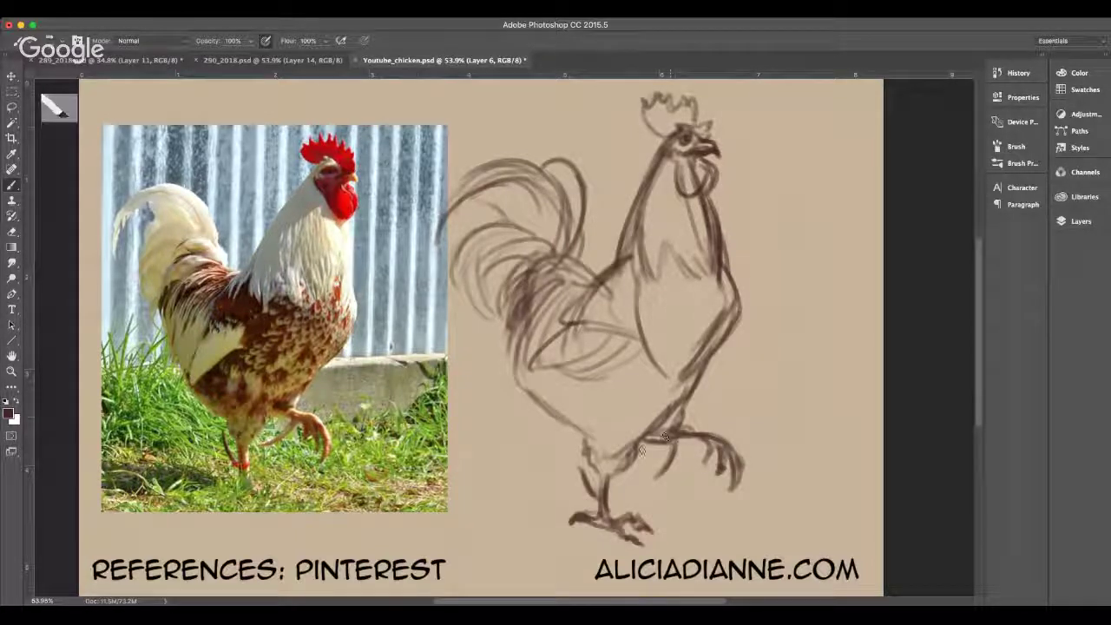
{"action": "mouse_move", "coordinate": [676, 441]}
{"action": "left_mouse_down"}
{"action": "mouse_move", "coordinate": [713, 448]}
{"action": "mouse_move", "coordinate": [704, 462]}
{"action": "mouse_move", "coordinate": [724, 457]}
{"action": "left_mouse_up"}
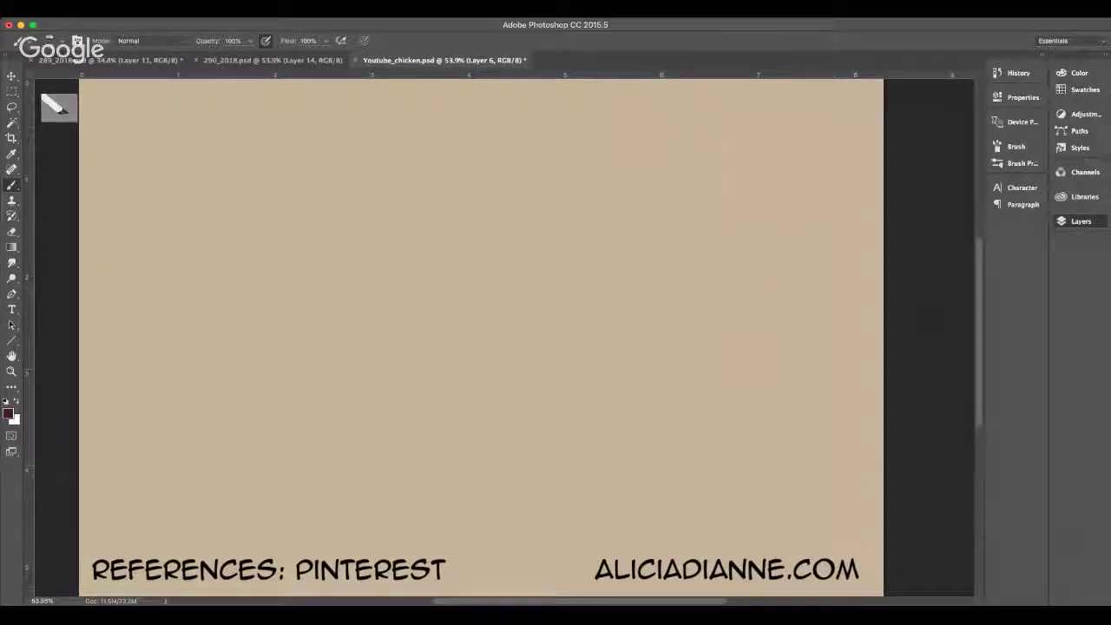
- Paste the buff hen reference photo onto the empty template canvas and save the document
{"action": "key", "text": "super+v"}
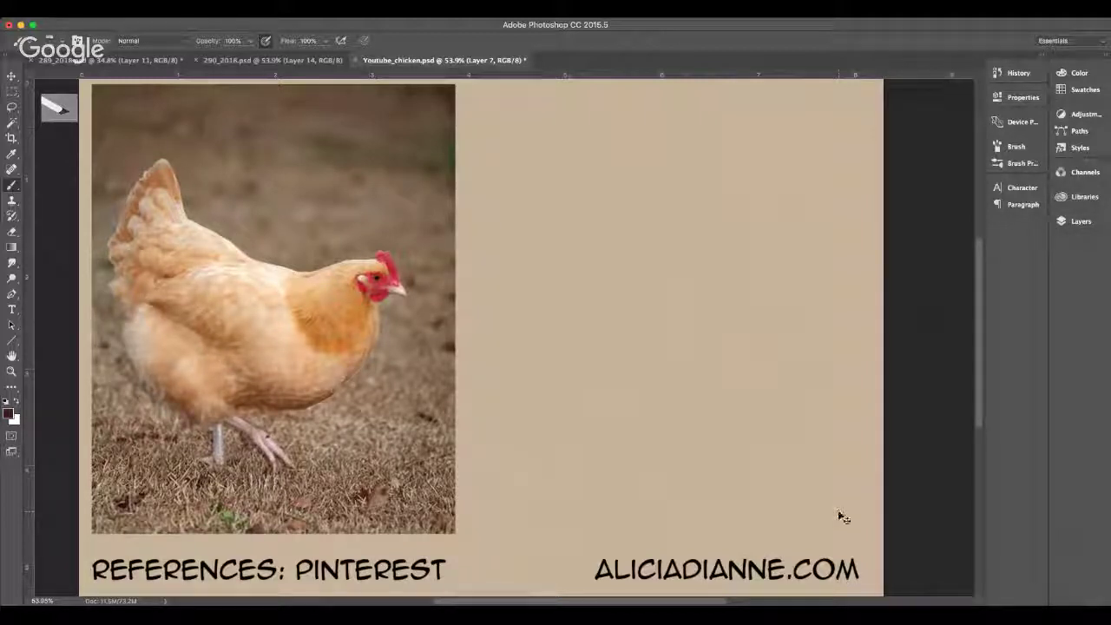
{"action": "key", "text": "super+s"}
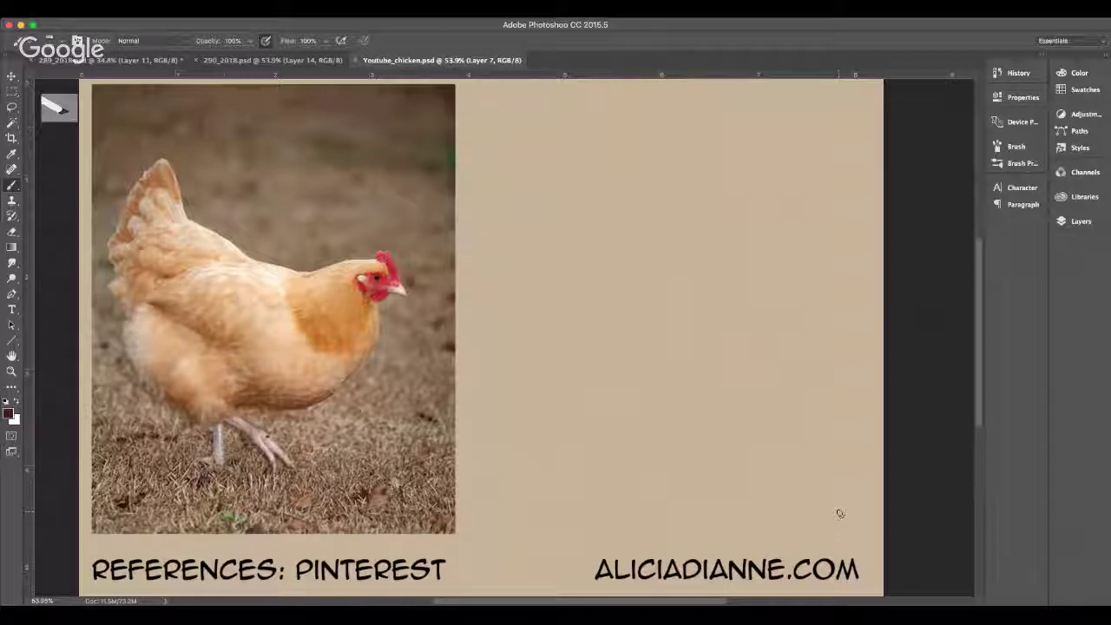
- Rough in the buff hen's rounded body beside the photo with light curves, building up the breast curve with repeated strokes
{"action": "mouse_move", "coordinate": [588, 229]}
{"action": "left_mouse_down"}
{"action": "mouse_move", "coordinate": [528, 335]}
{"action": "mouse_move", "coordinate": [536, 380]}
{"action": "mouse_move", "coordinate": [705, 407]}
{"action": "left_mouse_up"}
{"action": "mouse_move", "coordinate": [630, 229]}
{"action": "left_mouse_down"}
{"action": "mouse_move", "coordinate": [661, 264]}
{"action": "mouse_move", "coordinate": [731, 268]}
{"action": "mouse_move", "coordinate": [756, 287]}
{"action": "mouse_move", "coordinate": [765, 319]}
{"action": "mouse_move", "coordinate": [710, 397]}
{"action": "left_mouse_up"}
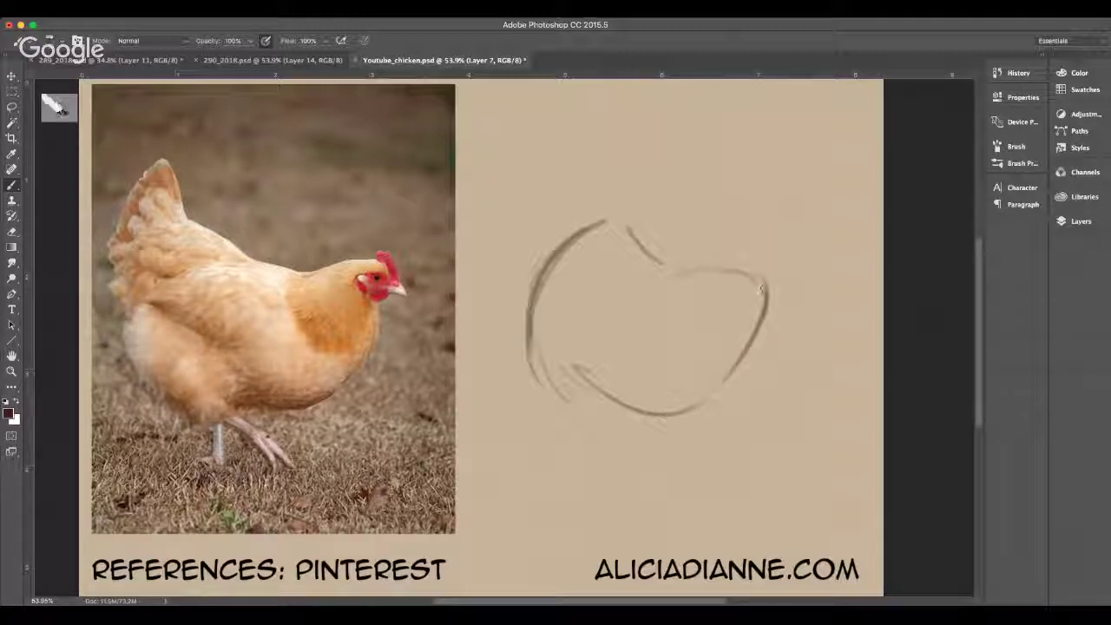
{"action": "left_click_drag", "start_coordinate": [766, 286], "coordinate": [736, 373]}
{"action": "left_click_drag", "start_coordinate": [753, 311], "coordinate": [734, 360]}
{"action": "mouse_move", "coordinate": [771, 292]}
{"action": "left_mouse_down"}
{"action": "mouse_move", "coordinate": [748, 365]}
{"action": "mouse_move", "coordinate": [717, 402]}
{"action": "left_mouse_up"}
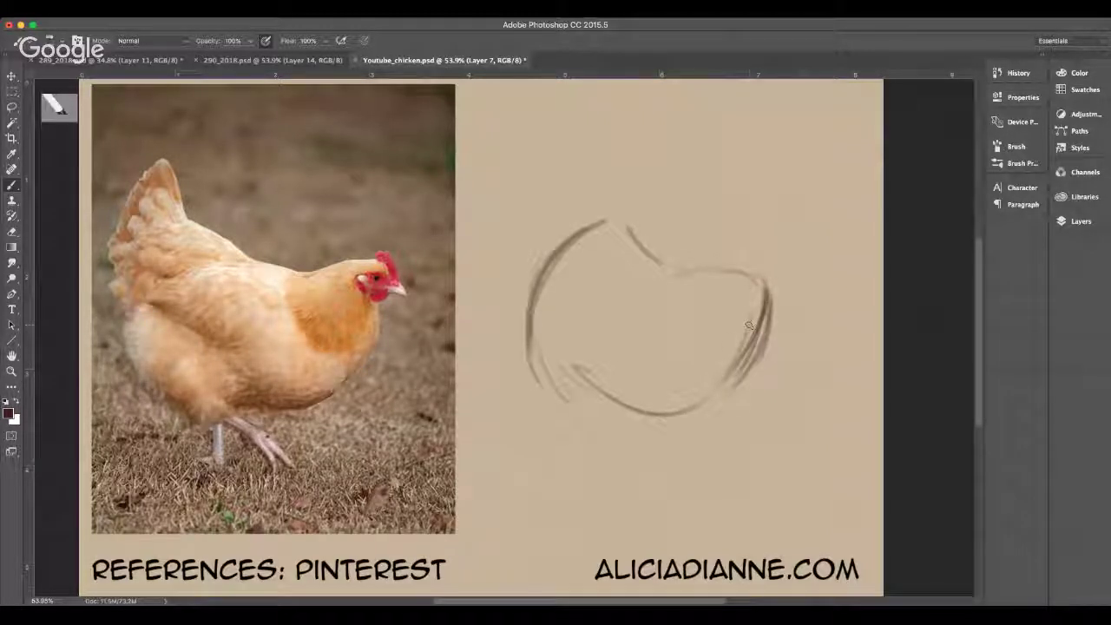
{"action": "left_click_drag", "start_coordinate": [768, 319], "coordinate": [720, 408]}
- Sketch curves for the hen's neck and add the small head with an eye and a pointed beak
{"action": "mouse_move", "coordinate": [737, 276]}
{"action": "left_mouse_down"}
{"action": "mouse_move", "coordinate": [752, 330]}
{"action": "mouse_move", "coordinate": [753, 319]}
{"action": "left_mouse_up"}
{"action": "mouse_move", "coordinate": [717, 265]}
{"action": "left_mouse_down"}
{"action": "mouse_move", "coordinate": [804, 240]}
{"action": "mouse_move", "coordinate": [779, 279]}
{"action": "left_mouse_up"}
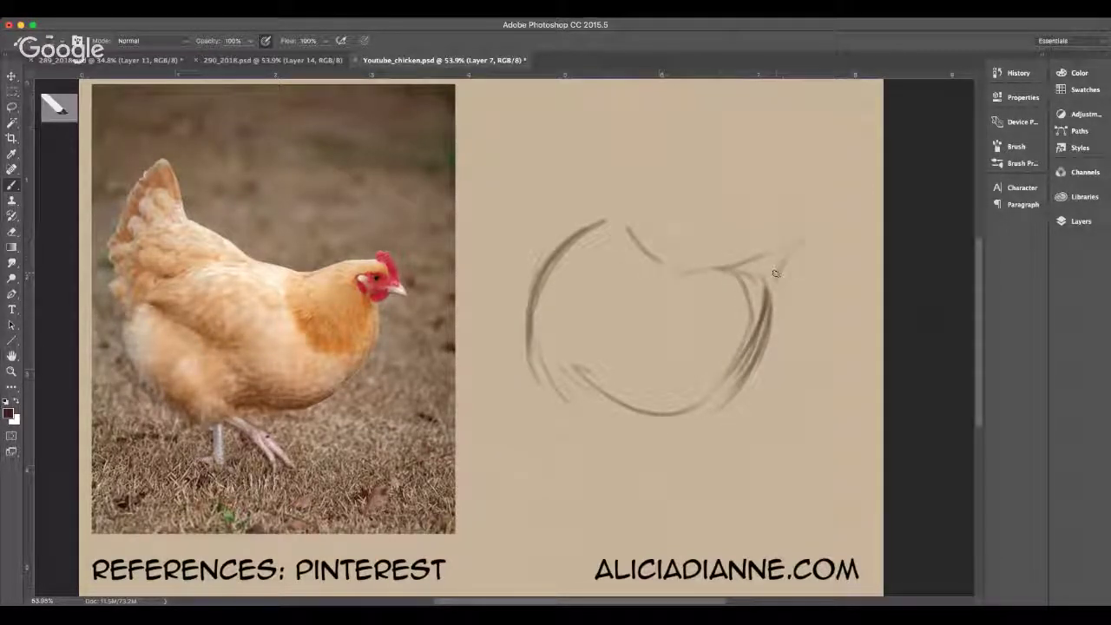
{"action": "left_click_drag", "start_coordinate": [791, 265], "coordinate": [809, 288]}
{"action": "mouse_move", "coordinate": [797, 248]}
{"action": "left_mouse_down"}
{"action": "mouse_move", "coordinate": [816, 280]}
{"action": "mouse_move", "coordinate": [823, 258]}
{"action": "mouse_move", "coordinate": [805, 250]}
{"action": "mouse_move", "coordinate": [832, 283]}
{"action": "mouse_move", "coordinate": [793, 261]}
{"action": "mouse_move", "coordinate": [806, 255]}
{"action": "mouse_move", "coordinate": [799, 263]}
{"action": "mouse_move", "coordinate": [820, 288]}
{"action": "mouse_move", "coordinate": [830, 260]}
{"action": "left_mouse_up"}
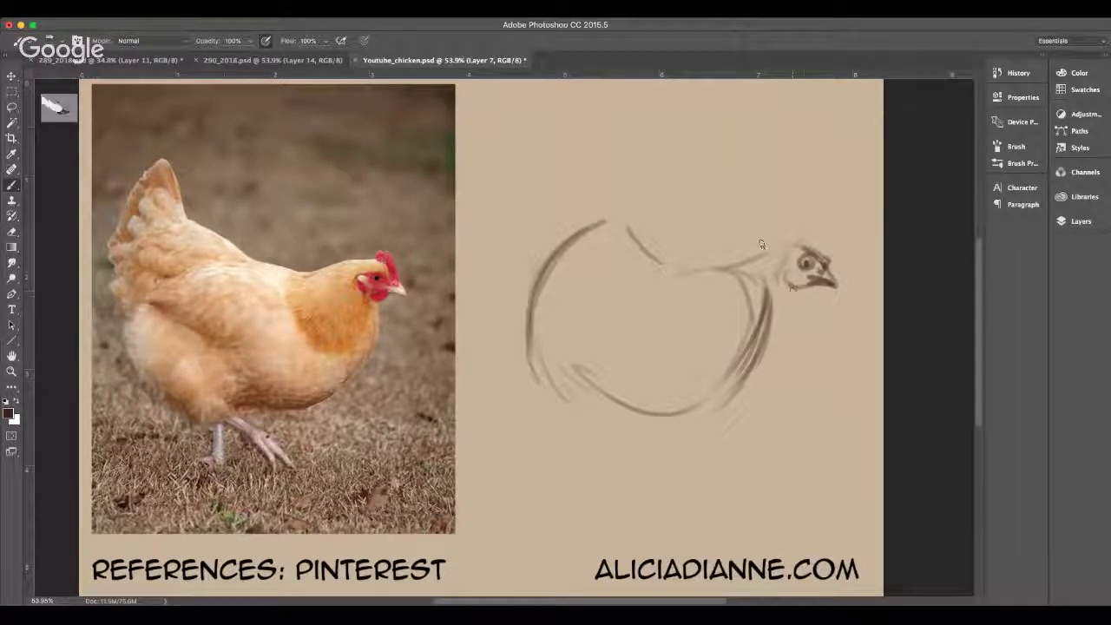
- Draw the comb and wattle, curve the throat line down into the breast, and add the hackle's inner edge
{"action": "mouse_move", "coordinate": [796, 226]}
{"action": "left_mouse_down"}
{"action": "mouse_move", "coordinate": [795, 244]}
{"action": "mouse_move", "coordinate": [790, 227]}
{"action": "mouse_move", "coordinate": [814, 224]}
{"action": "mouse_move", "coordinate": [827, 265]}
{"action": "mouse_move", "coordinate": [788, 302]}
{"action": "mouse_move", "coordinate": [809, 299]}
{"action": "mouse_move", "coordinate": [784, 309]}
{"action": "mouse_move", "coordinate": [773, 370]}
{"action": "left_mouse_up"}
{"action": "mouse_move", "coordinate": [787, 307]}
{"action": "left_mouse_down"}
{"action": "mouse_move", "coordinate": [787, 335]}
{"action": "mouse_move", "coordinate": [752, 395]}
{"action": "left_mouse_up"}
{"action": "mouse_move", "coordinate": [786, 337]}
{"action": "left_mouse_down"}
{"action": "mouse_move", "coordinate": [729, 402]}
{"action": "mouse_move", "coordinate": [702, 408]}
{"action": "left_mouse_up"}
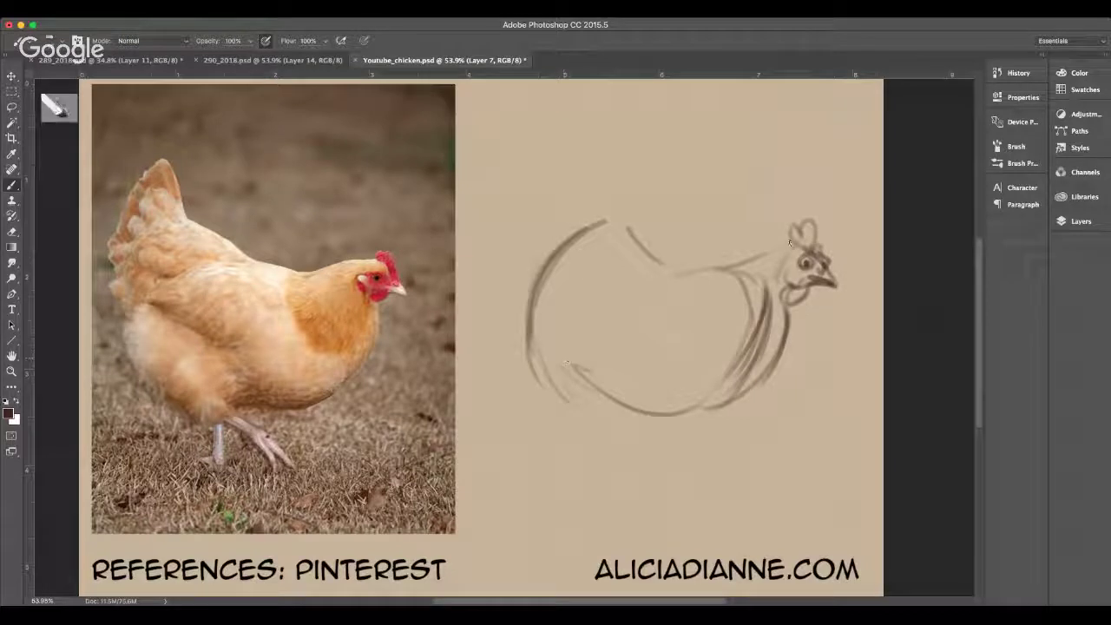
{"action": "mouse_move", "coordinate": [789, 251]}
{"action": "left_mouse_down"}
{"action": "mouse_move", "coordinate": [726, 269]}
{"action": "mouse_move", "coordinate": [760, 254]}
{"action": "mouse_move", "coordinate": [709, 316]}
{"action": "mouse_move", "coordinate": [738, 356]}
{"action": "left_mouse_up"}
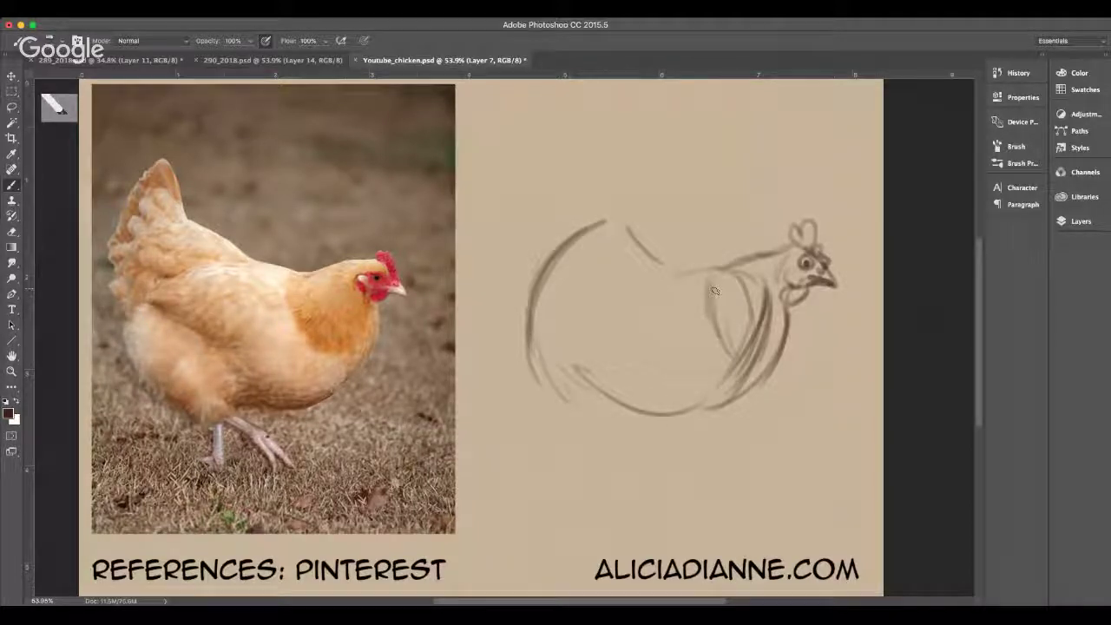
{"action": "left_click_drag", "start_coordinate": [710, 299], "coordinate": [726, 353]}
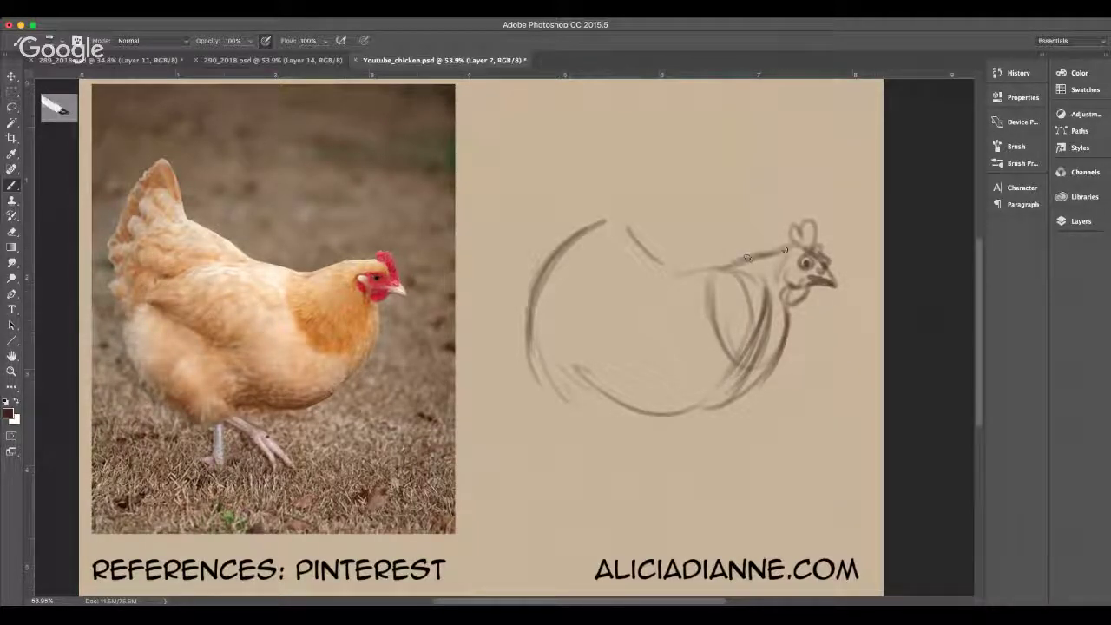
- Strengthen the nape and back line, and sketch the folded wing with a rounded shoulder and a darker lower edge
{"action": "left_click_drag", "start_coordinate": [792, 246], "coordinate": [719, 269]}
{"action": "mouse_move", "coordinate": [781, 246]}
{"action": "left_mouse_down"}
{"action": "mouse_move", "coordinate": [661, 281]}
{"action": "mouse_move", "coordinate": [589, 283]}
{"action": "mouse_move", "coordinate": [594, 335]}
{"action": "mouse_move", "coordinate": [635, 344]}
{"action": "left_mouse_up"}
{"action": "left_click_drag", "start_coordinate": [683, 274], "coordinate": [653, 340]}
{"action": "left_click_drag", "start_coordinate": [705, 289], "coordinate": [643, 351]}
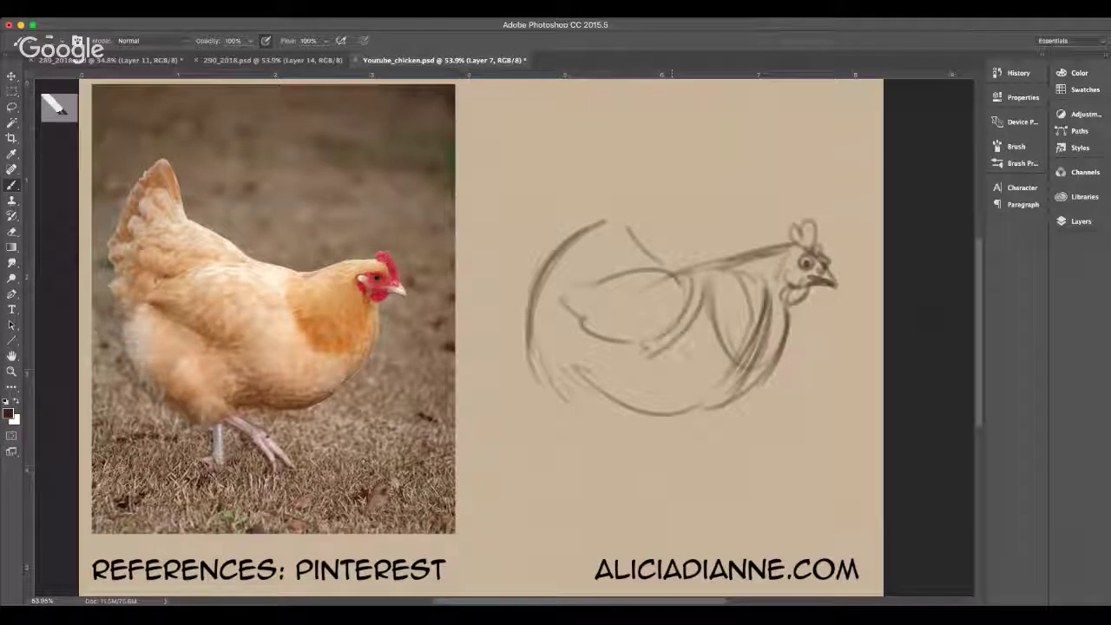
{"action": "left_click_drag", "start_coordinate": [691, 310], "coordinate": [642, 346]}
{"action": "mouse_move", "coordinate": [603, 290]}
{"action": "left_mouse_down"}
{"action": "mouse_move", "coordinate": [617, 313]}
{"action": "mouse_move", "coordinate": [651, 355]}
{"action": "left_mouse_up"}
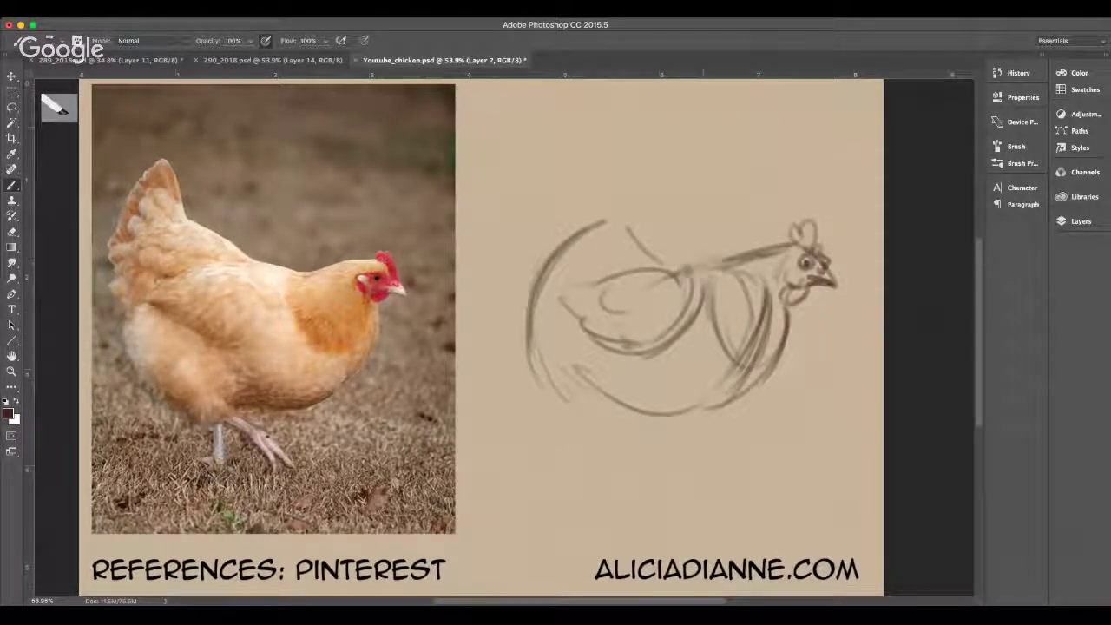
- Draw the tall upright tail rising from the rump, and join its front edge to the back with darker strokes
{"action": "mouse_move", "coordinate": [629, 230]}
{"action": "left_mouse_down"}
{"action": "mouse_move", "coordinate": [677, 282]}
{"action": "mouse_move", "coordinate": [650, 248]}
{"action": "left_mouse_up"}
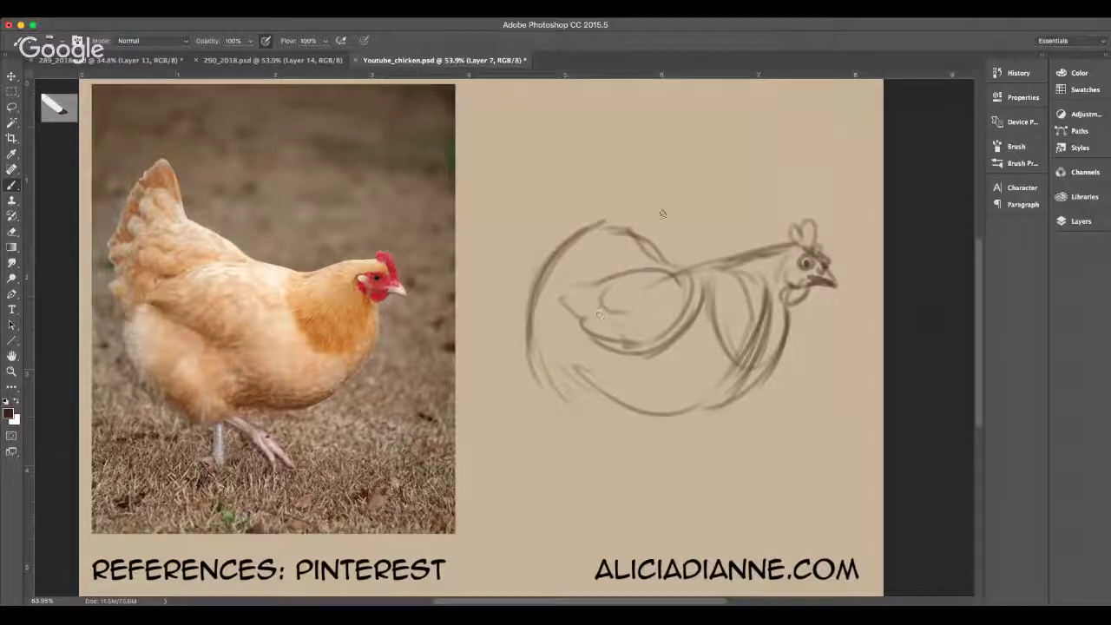
{"action": "left_click_drag", "start_coordinate": [599, 193], "coordinate": [659, 252]}
{"action": "mouse_move", "coordinate": [528, 283]}
{"action": "left_mouse_down"}
{"action": "mouse_move", "coordinate": [528, 230]}
{"action": "mouse_move", "coordinate": [547, 170]}
{"action": "mouse_move", "coordinate": [601, 118]}
{"action": "mouse_move", "coordinate": [628, 181]}
{"action": "left_mouse_up"}
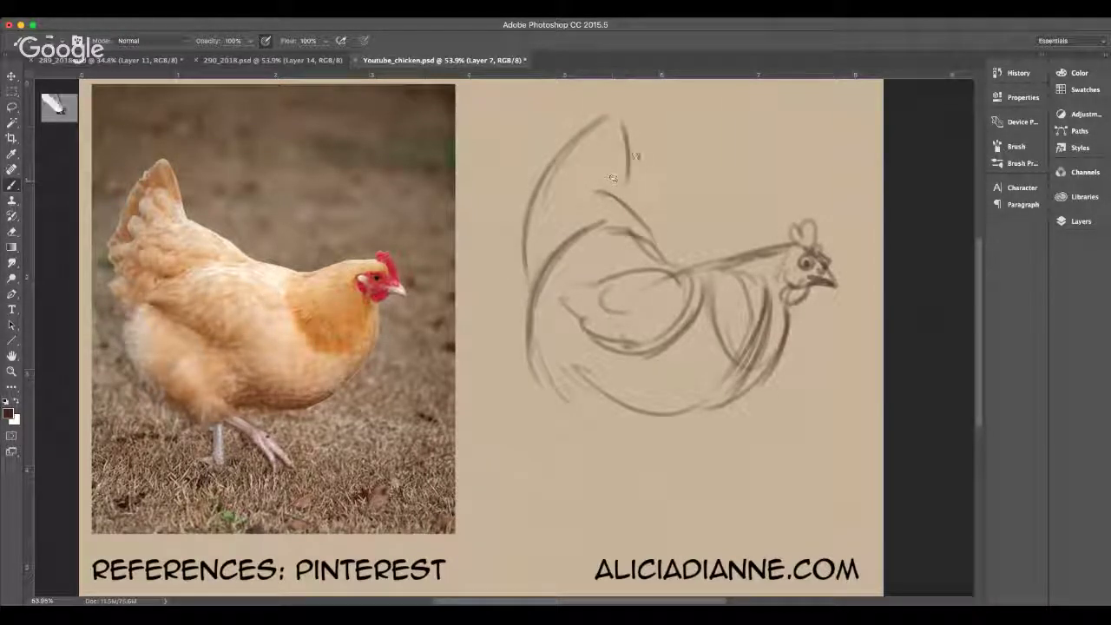
{"action": "left_click_drag", "start_coordinate": [618, 120], "coordinate": [644, 247]}
{"action": "left_click_drag", "start_coordinate": [632, 207], "coordinate": [646, 232]}
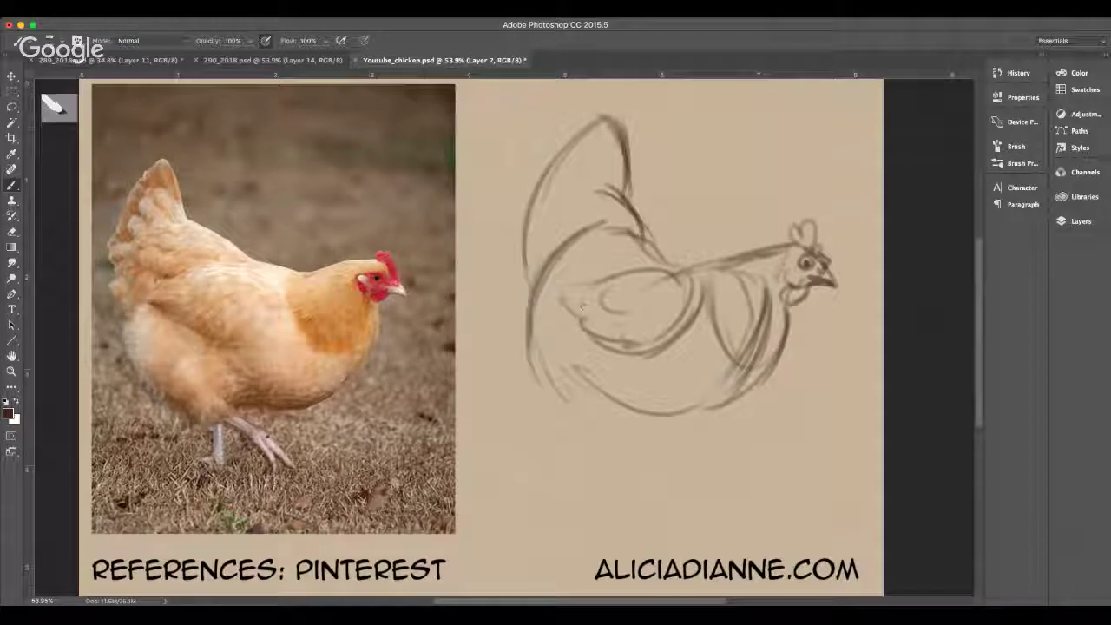
- Sketch the bent raised leg with its toes, and contour the fluffy rump and belly around the body guide
{"action": "mouse_move", "coordinate": [538, 305]}
{"action": "left_mouse_down"}
{"action": "mouse_move", "coordinate": [568, 250]}
{"action": "mouse_move", "coordinate": [627, 229]}
{"action": "left_mouse_up"}
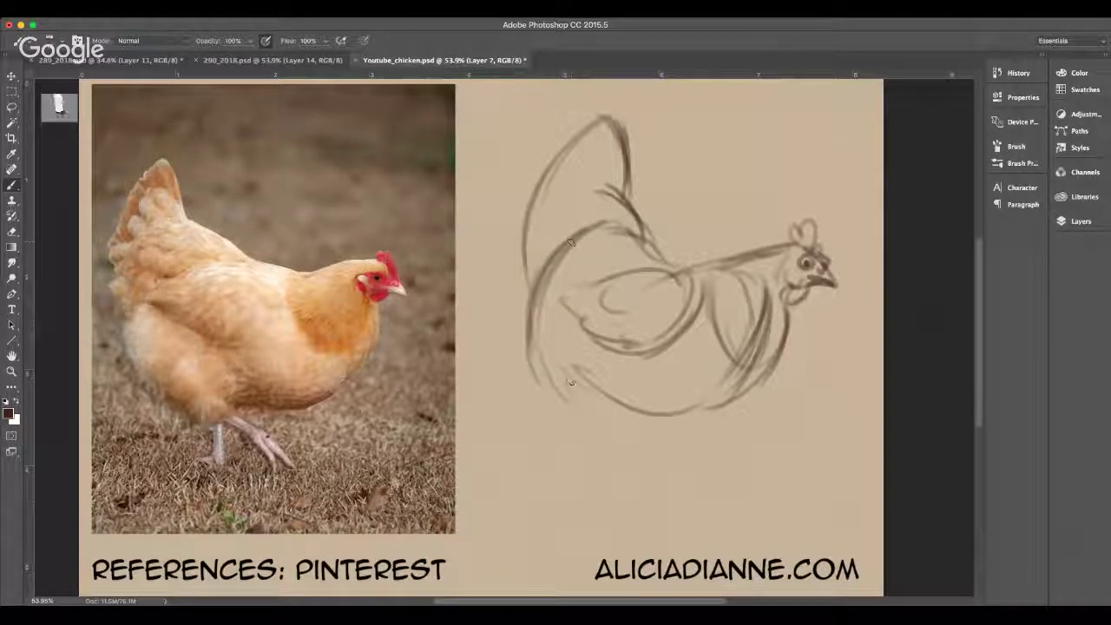
{"action": "left_click_drag", "start_coordinate": [533, 328], "coordinate": [561, 385]}
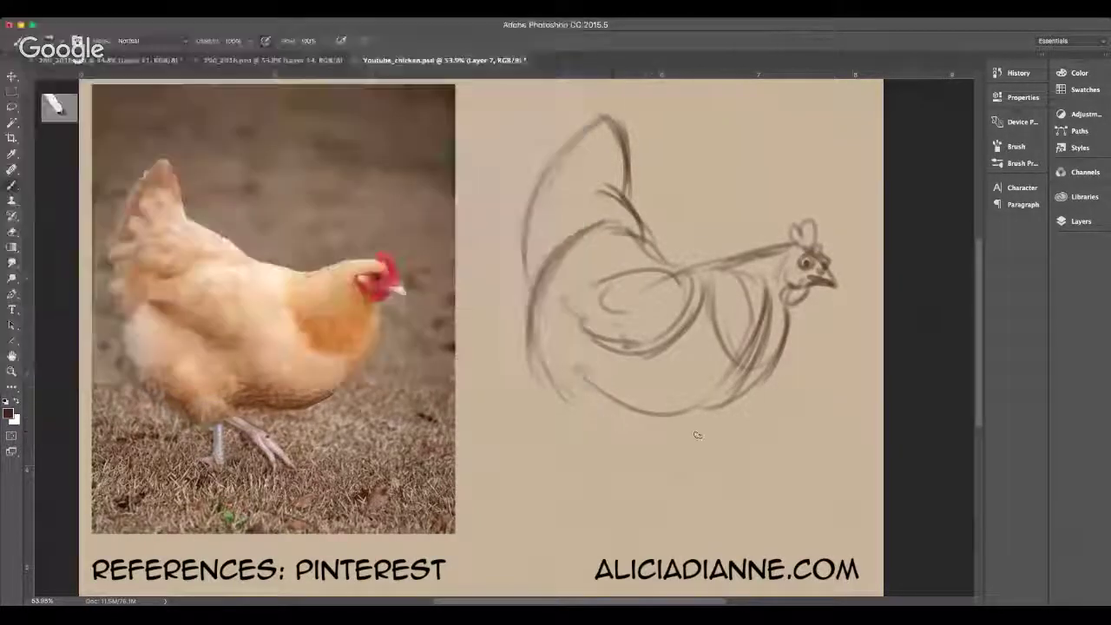
{"action": "mouse_move", "coordinate": [615, 422]}
{"action": "left_mouse_down"}
{"action": "mouse_move", "coordinate": [639, 410]}
{"action": "mouse_move", "coordinate": [693, 458]}
{"action": "mouse_move", "coordinate": [699, 470]}
{"action": "mouse_move", "coordinate": [683, 467]}
{"action": "mouse_move", "coordinate": [682, 480]}
{"action": "left_mouse_up"}
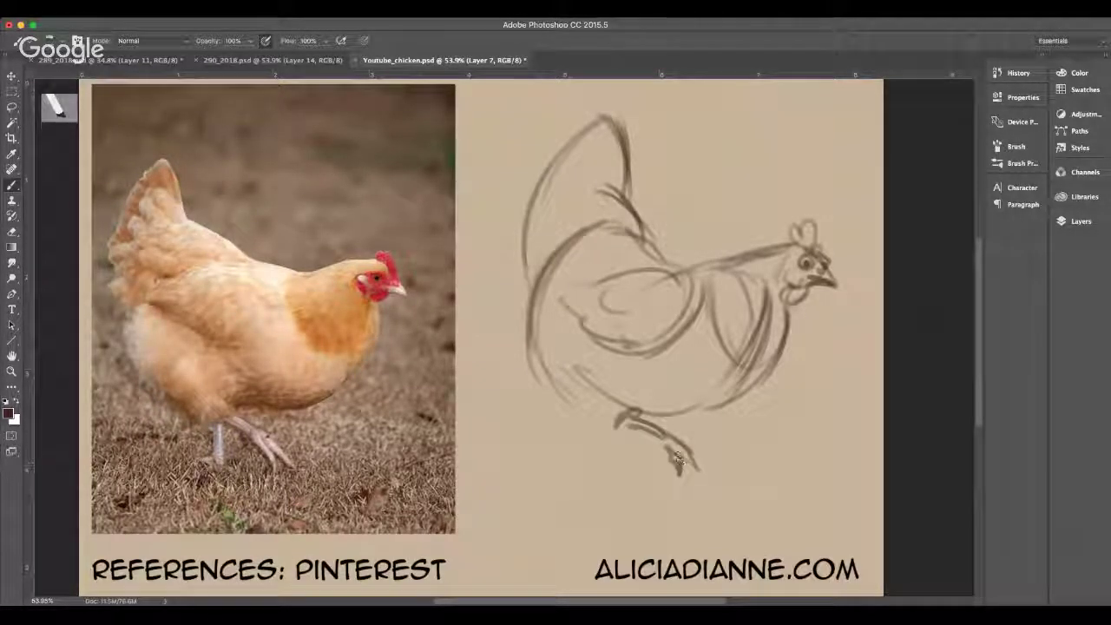
{"action": "left_click_drag", "start_coordinate": [667, 440], "coordinate": [700, 477]}
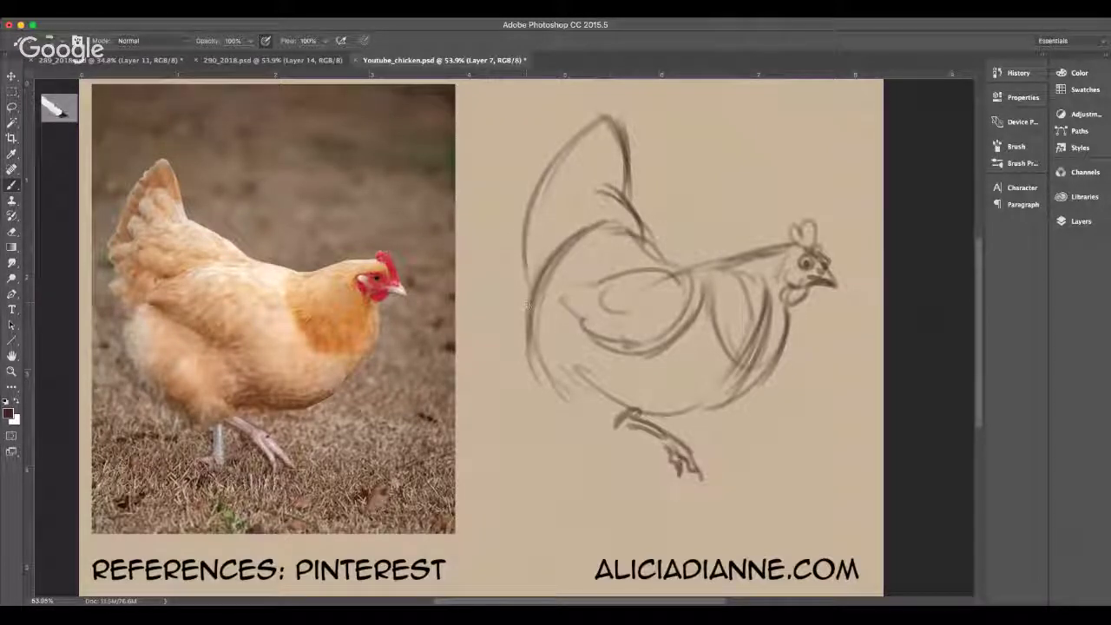
{"action": "mouse_move", "coordinate": [528, 288]}
{"action": "left_mouse_down"}
{"action": "mouse_move", "coordinate": [521, 358]}
{"action": "mouse_move", "coordinate": [599, 428]}
{"action": "mouse_move", "coordinate": [707, 417]}
{"action": "mouse_move", "coordinate": [757, 393]}
{"action": "left_mouse_up"}
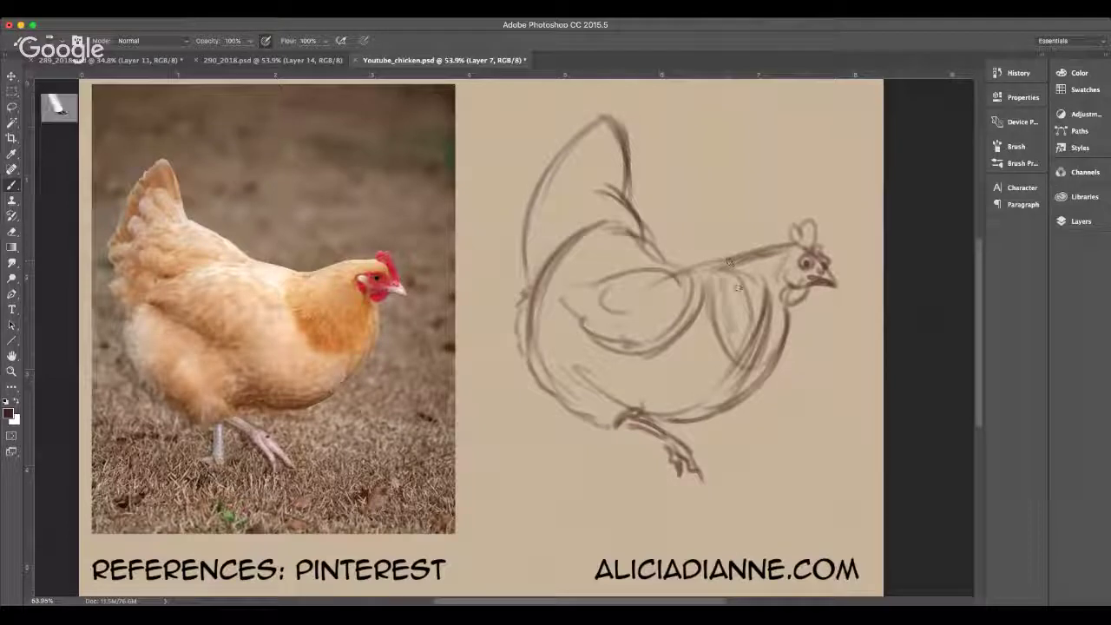
- Shade the hackle and breast, and darken the eye, face details and beak
{"action": "left_click_drag", "start_coordinate": [743, 326], "coordinate": [752, 346]}
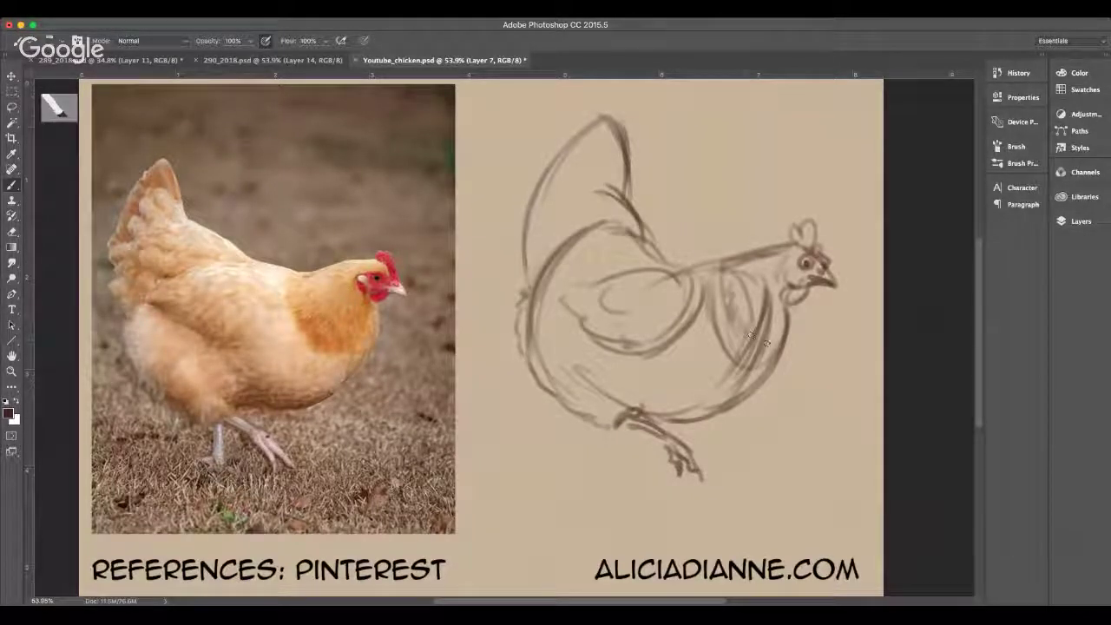
{"action": "mouse_move", "coordinate": [790, 308]}
{"action": "left_mouse_down"}
{"action": "mouse_move", "coordinate": [786, 349]}
{"action": "mouse_move", "coordinate": [759, 392]}
{"action": "mouse_move", "coordinate": [712, 420]}
{"action": "left_mouse_up"}
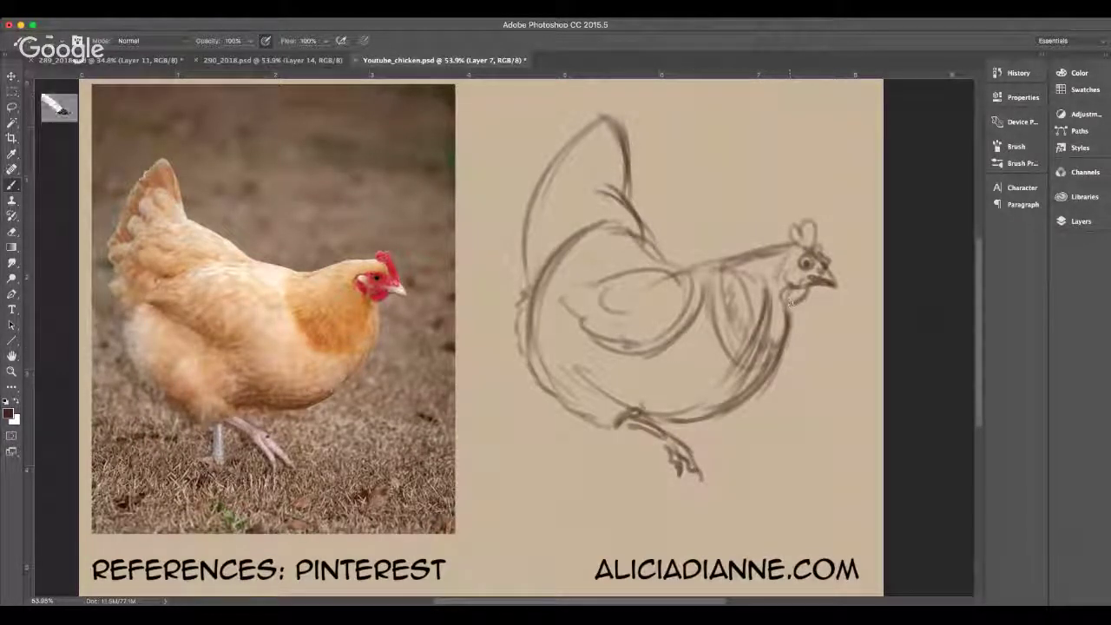
{"action": "mouse_move", "coordinate": [797, 259]}
{"action": "left_mouse_down"}
{"action": "mouse_move", "coordinate": [816, 255]}
{"action": "mouse_move", "coordinate": [789, 278]}
{"action": "mouse_move", "coordinate": [812, 267]}
{"action": "mouse_move", "coordinate": [837, 285]}
{"action": "left_mouse_up"}
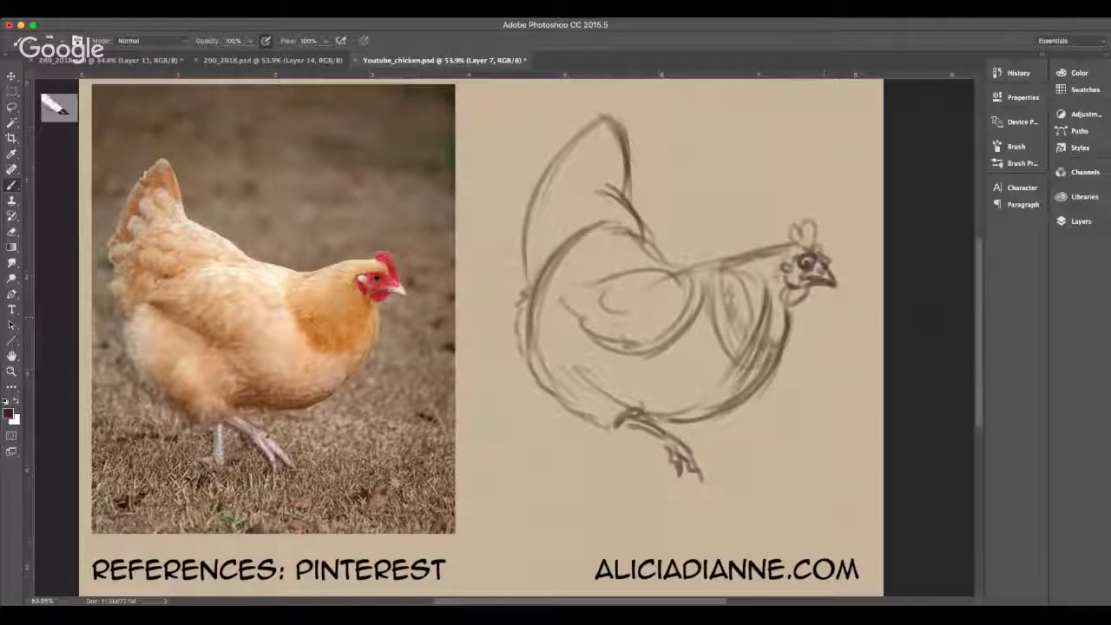
- Draw the standing leg's shank below the belly, and add scalloped feather marks inside the tail
{"action": "left_click_drag", "start_coordinate": [617, 433], "coordinate": [614, 454]}
{"action": "left_click_drag", "start_coordinate": [609, 428], "coordinate": [614, 453]}
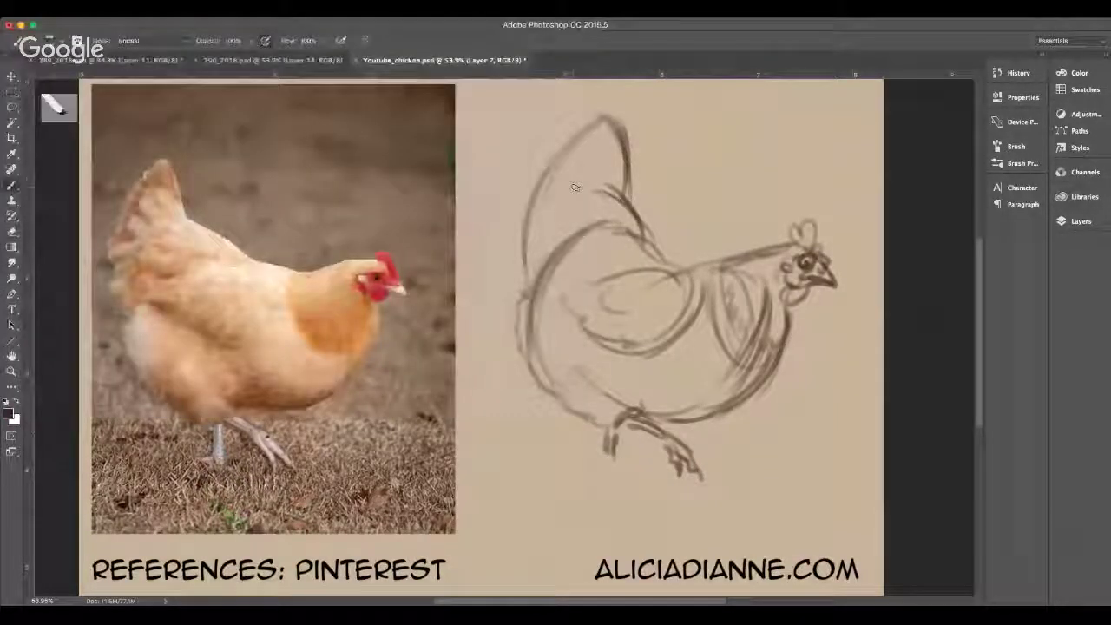
{"action": "left_click_drag", "start_coordinate": [566, 182], "coordinate": [611, 195]}
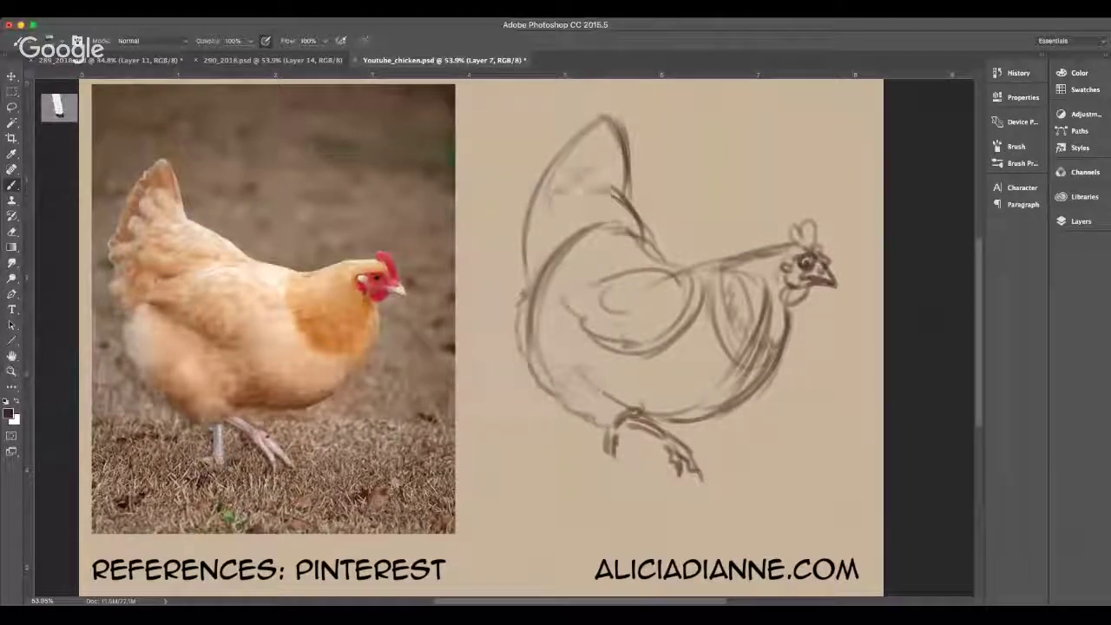
{"action": "mouse_move", "coordinate": [594, 134]}
{"action": "left_mouse_down"}
{"action": "mouse_move", "coordinate": [599, 154]}
{"action": "mouse_move", "coordinate": [569, 161]}
{"action": "mouse_move", "coordinate": [537, 199]}
{"action": "mouse_move", "coordinate": [603, 215]}
{"action": "left_mouse_up"}
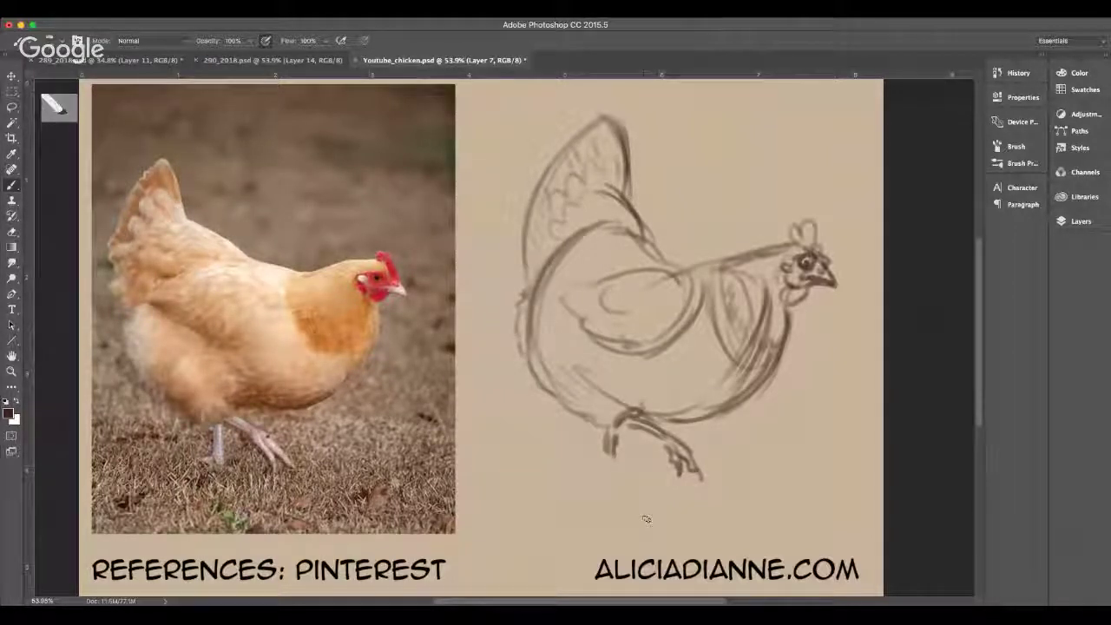
- Add a back spur and spread toes to the standing leg, and thicken its shank
{"action": "left_click_drag", "start_coordinate": [605, 458], "coordinate": [586, 463]}
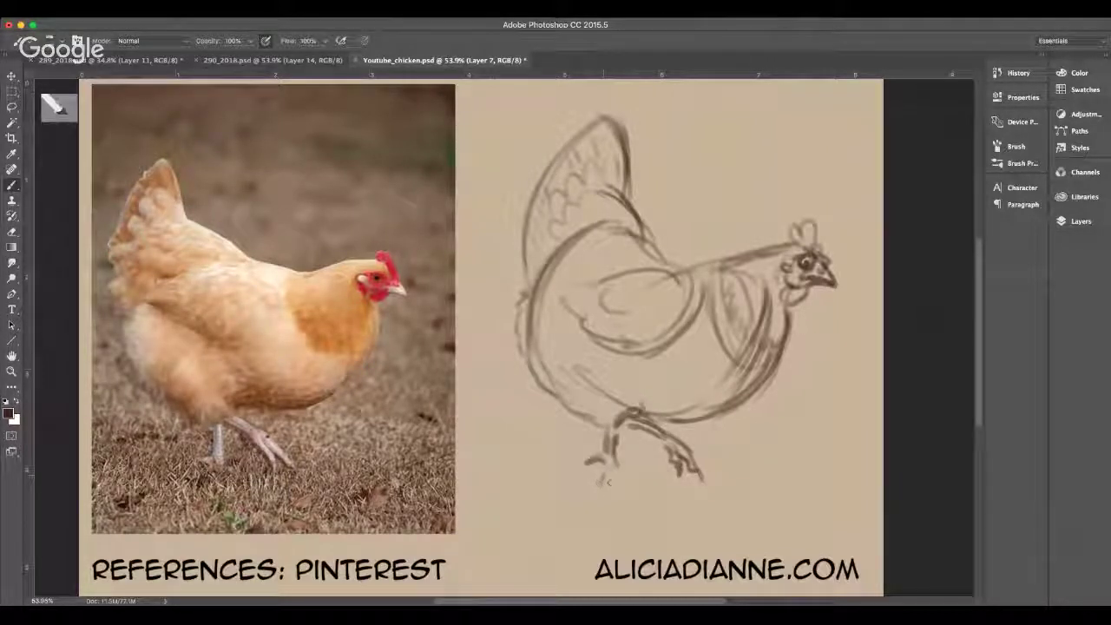
{"action": "mouse_move", "coordinate": [616, 474]}
{"action": "left_mouse_down"}
{"action": "mouse_move", "coordinate": [594, 495]}
{"action": "mouse_move", "coordinate": [648, 489]}
{"action": "mouse_move", "coordinate": [629, 487]}
{"action": "left_mouse_up"}
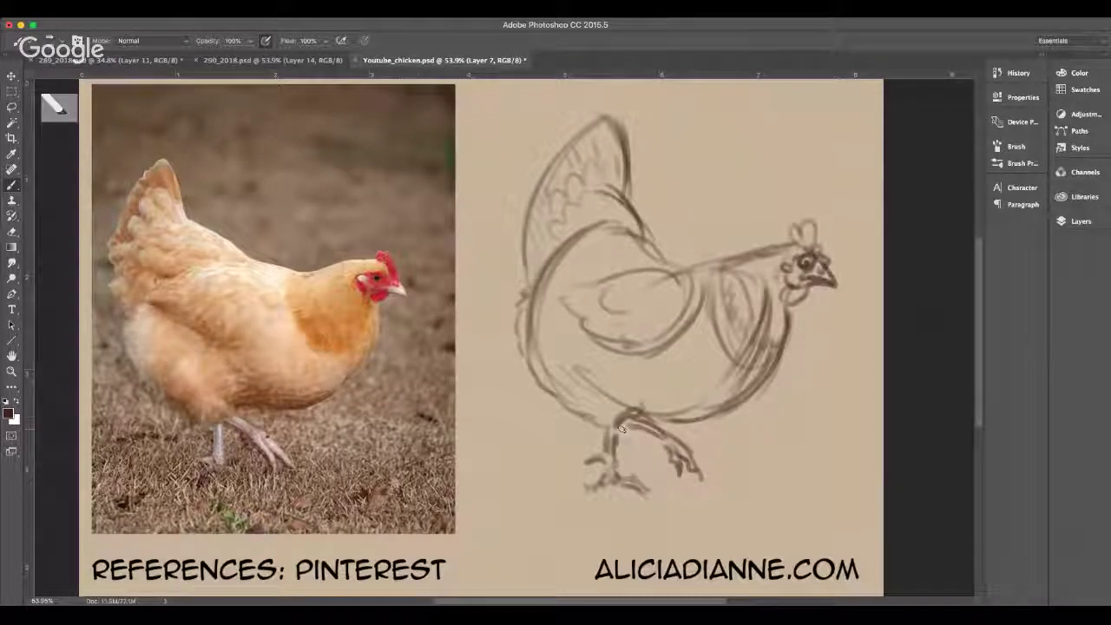
{"action": "mouse_move", "coordinate": [606, 427]}
{"action": "left_mouse_down"}
{"action": "mouse_move", "coordinate": [615, 475]}
{"action": "mouse_move", "coordinate": [587, 460]}
{"action": "mouse_move", "coordinate": [608, 481]}
{"action": "left_mouse_up"}
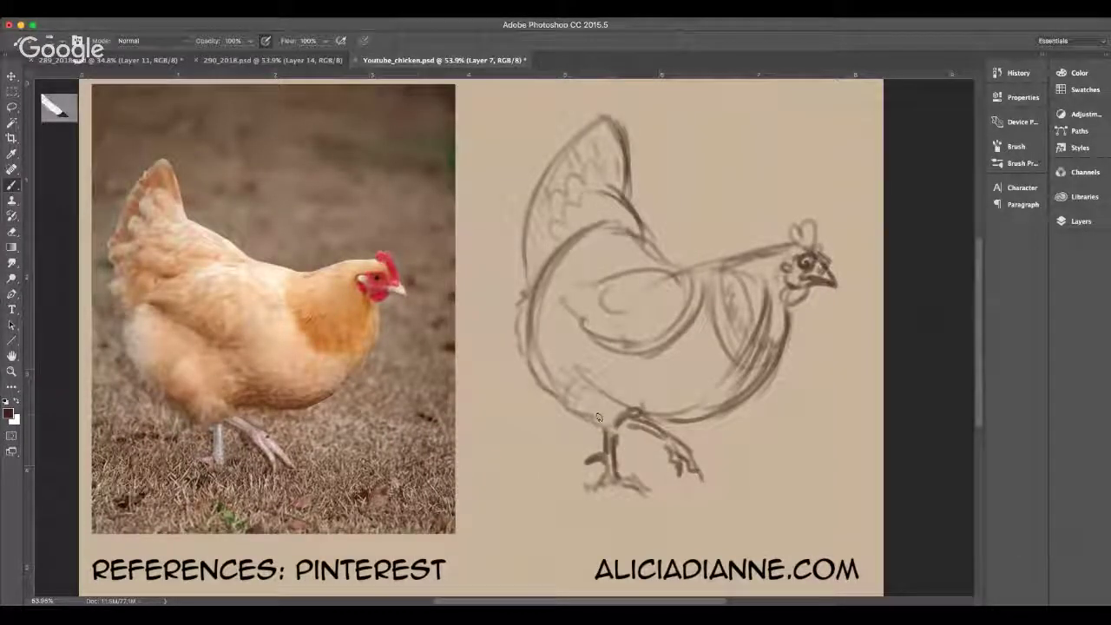
- Hatch the fluff above the standing leg, and darken the belly line and the front breast contour
{"action": "mouse_move", "coordinate": [596, 404]}
{"action": "left_mouse_down"}
{"action": "mouse_move", "coordinate": [620, 422]}
{"action": "mouse_move", "coordinate": [747, 396]}
{"action": "left_mouse_up"}
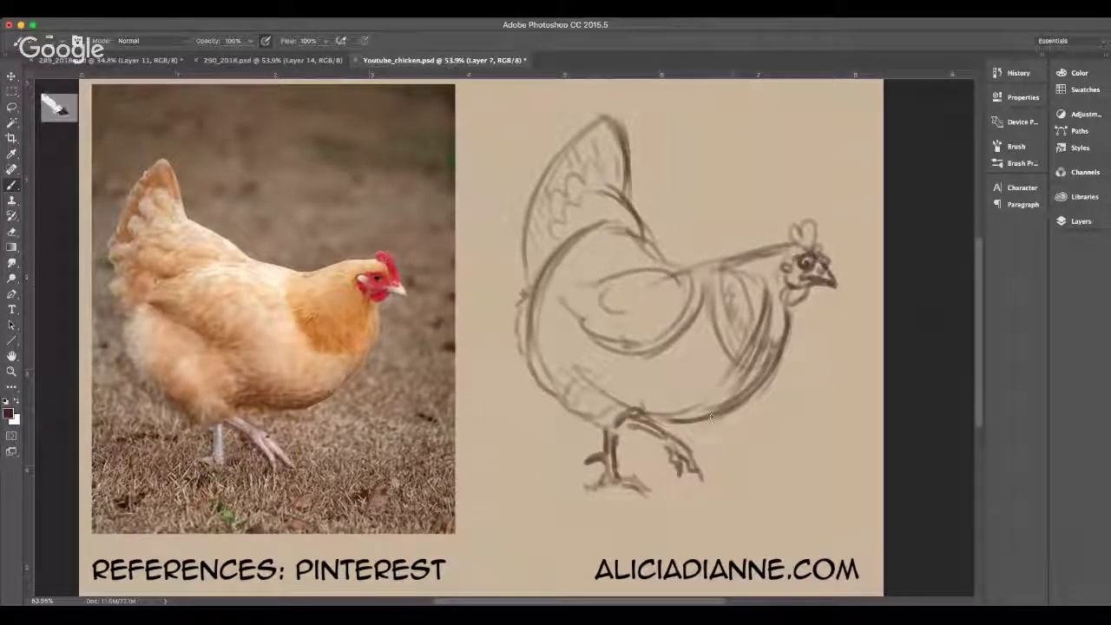
{"action": "left_click_drag", "start_coordinate": [670, 424], "coordinate": [716, 418]}
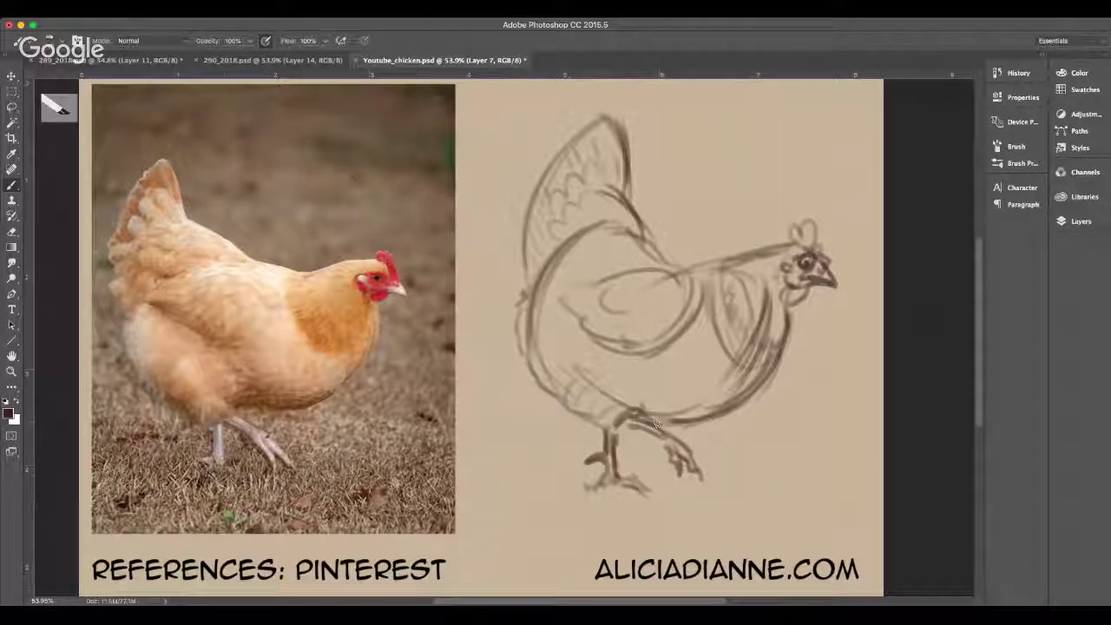
{"action": "mouse_move", "coordinate": [641, 413]}
{"action": "left_mouse_down"}
{"action": "mouse_move", "coordinate": [606, 426]}
{"action": "mouse_move", "coordinate": [583, 419]}
{"action": "left_mouse_up"}
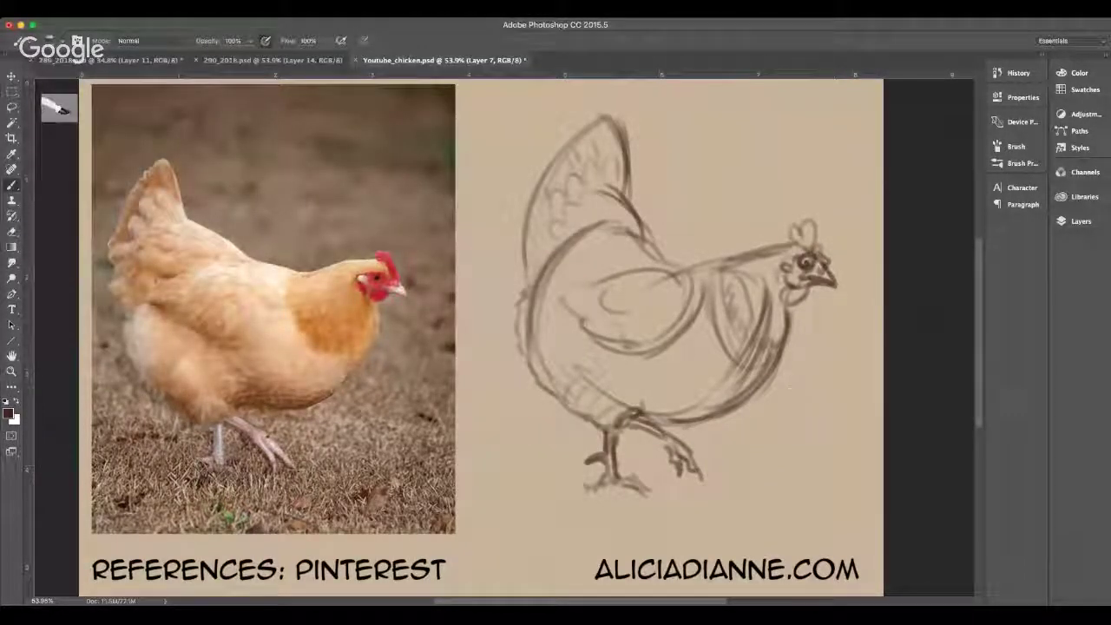
{"action": "mouse_move", "coordinate": [793, 307]}
{"action": "left_mouse_down"}
{"action": "mouse_move", "coordinate": [789, 353]}
{"action": "mouse_move", "coordinate": [759, 387]}
{"action": "left_mouse_up"}
{"action": "left_click_drag", "start_coordinate": [774, 373], "coordinate": [734, 407]}
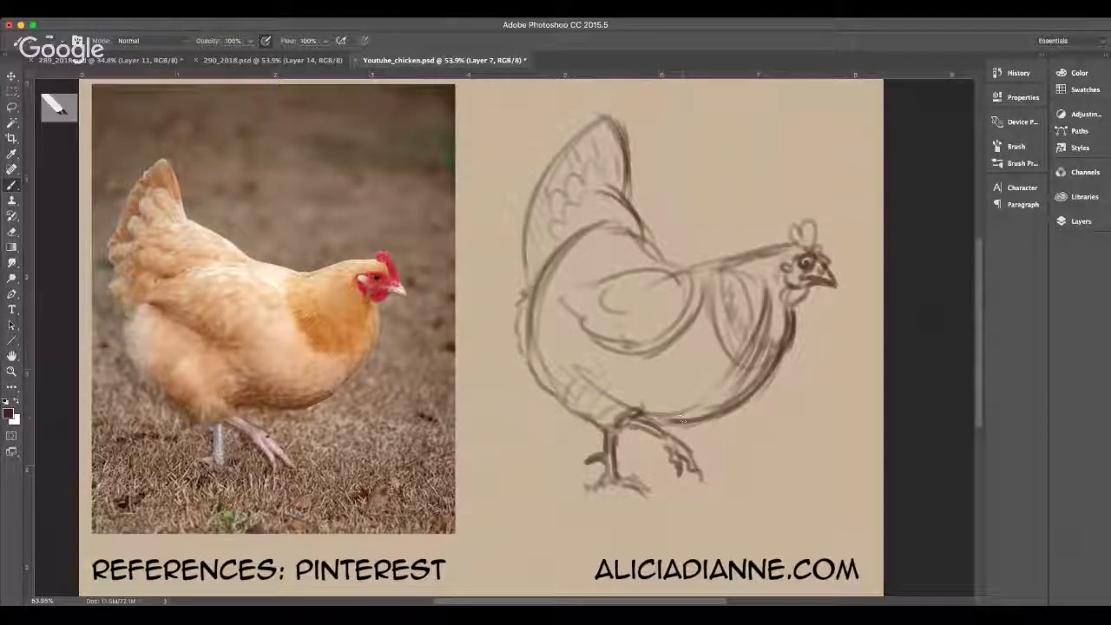
- Darken the raised leg and its curled toes, and redraw the standing foot with bolder, longer toes
{"action": "left_click_drag", "start_coordinate": [629, 418], "coordinate": [696, 477]}
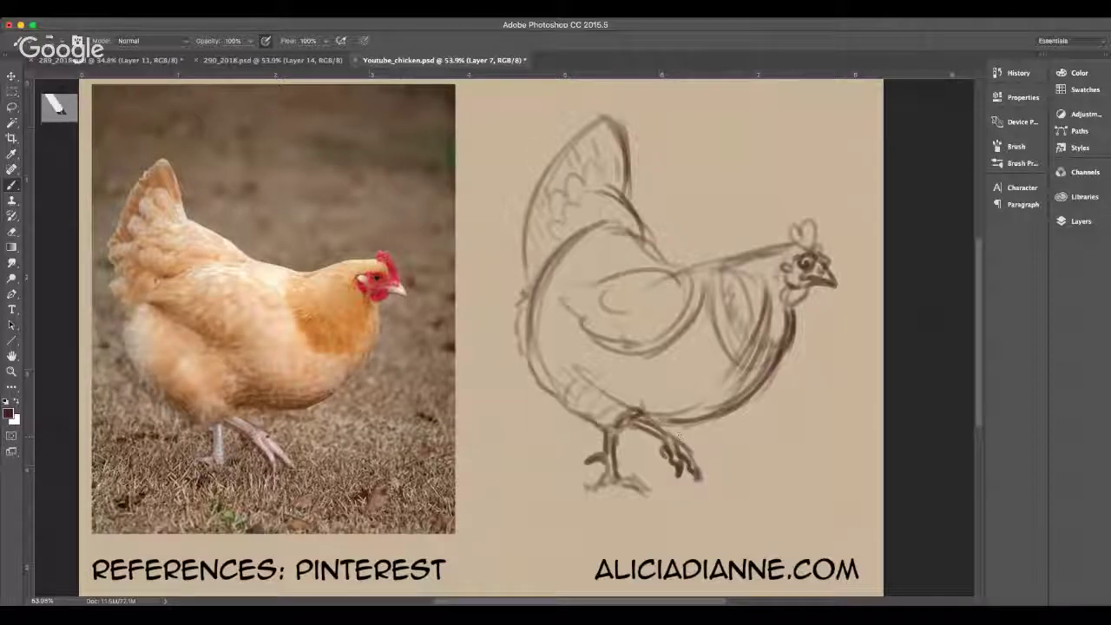
{"action": "left_click_drag", "start_coordinate": [662, 428], "coordinate": [696, 464]}
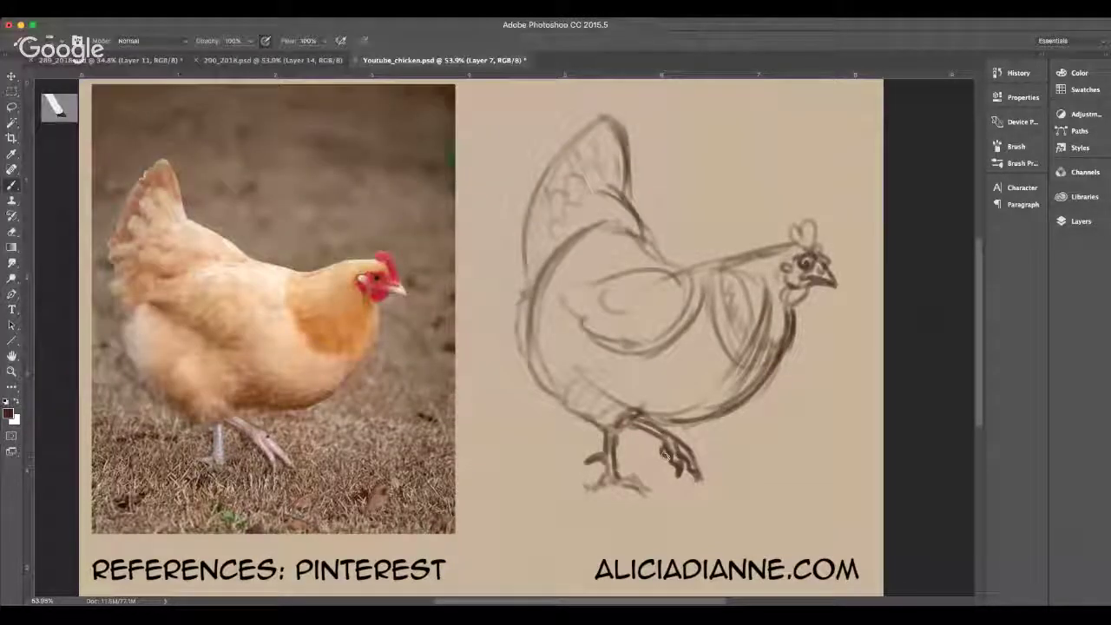
{"action": "mouse_move", "coordinate": [621, 462]}
{"action": "left_mouse_down"}
{"action": "mouse_move", "coordinate": [608, 485]}
{"action": "mouse_move", "coordinate": [587, 489]}
{"action": "mouse_move", "coordinate": [650, 493]}
{"action": "mouse_move", "coordinate": [632, 498]}
{"action": "mouse_move", "coordinate": [644, 501]}
{"action": "left_mouse_up"}
{"action": "left_click_drag", "start_coordinate": [622, 488], "coordinate": [670, 500]}
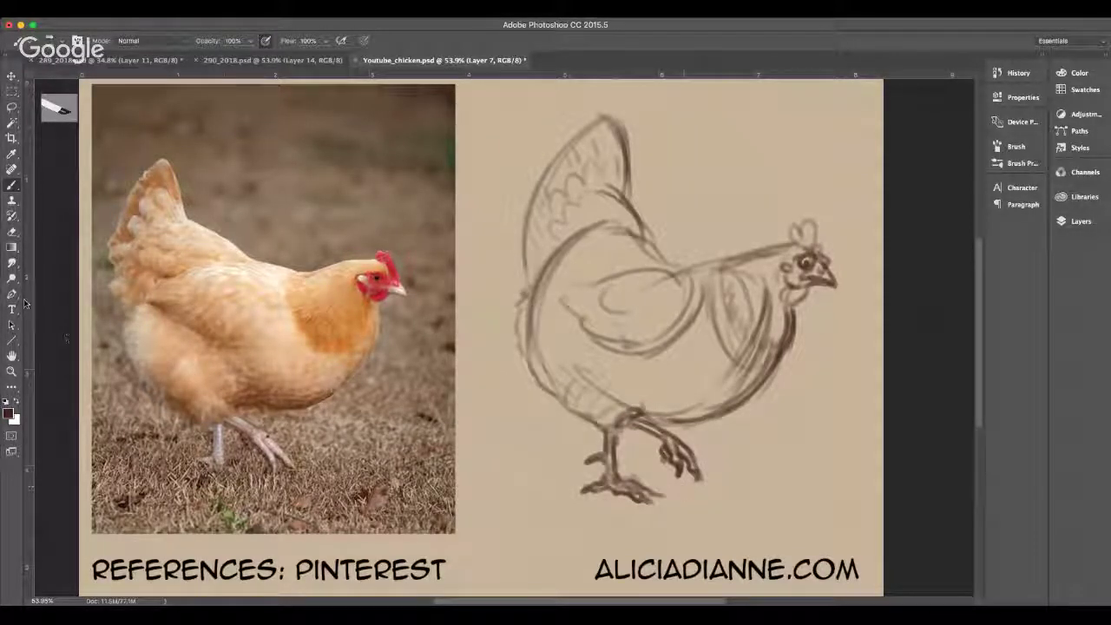
- Erase the spur stroke behind the standing leg's shank
{"action": "key", "text": "shift+b"}
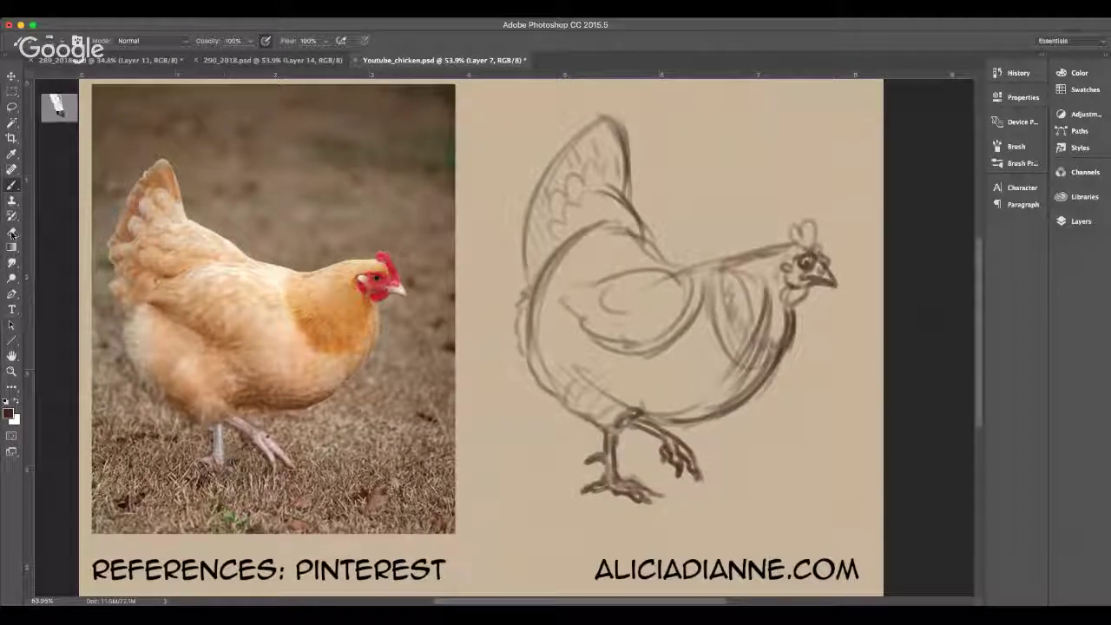
{"action": "key", "text": "e"}
{"action": "left_click_drag", "start_coordinate": [587, 456], "coordinate": [591, 458]}
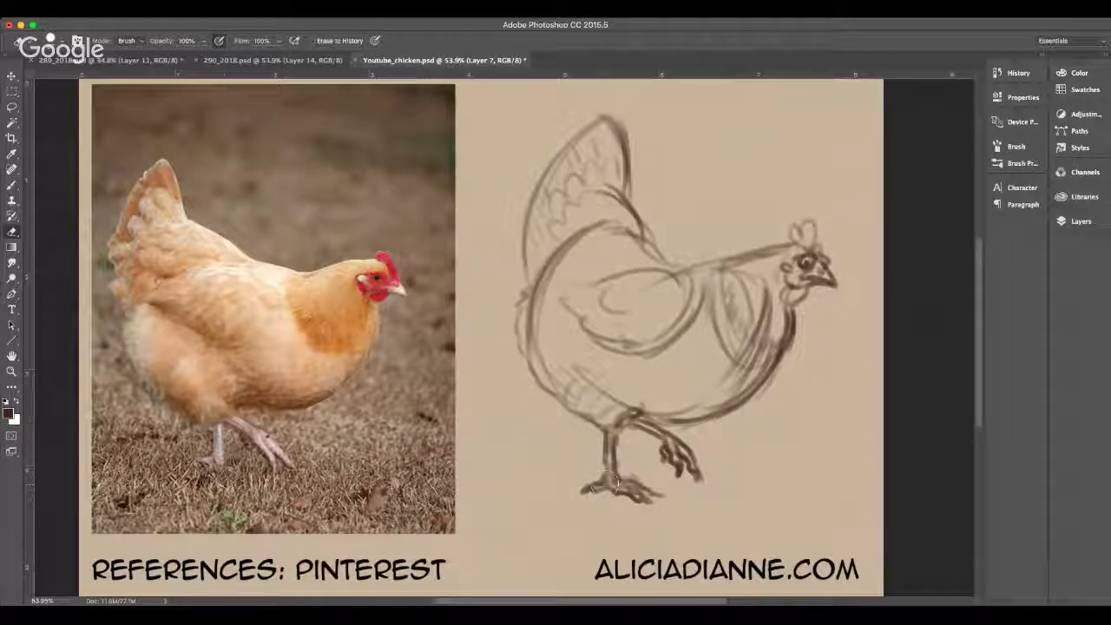
{"action": "mouse_move", "coordinate": [584, 488]}
{"action": "left_mouse_down"}
{"action": "mouse_move", "coordinate": [635, 495]}
{"action": "mouse_move", "coordinate": [634, 483]}
{"action": "left_mouse_up"}
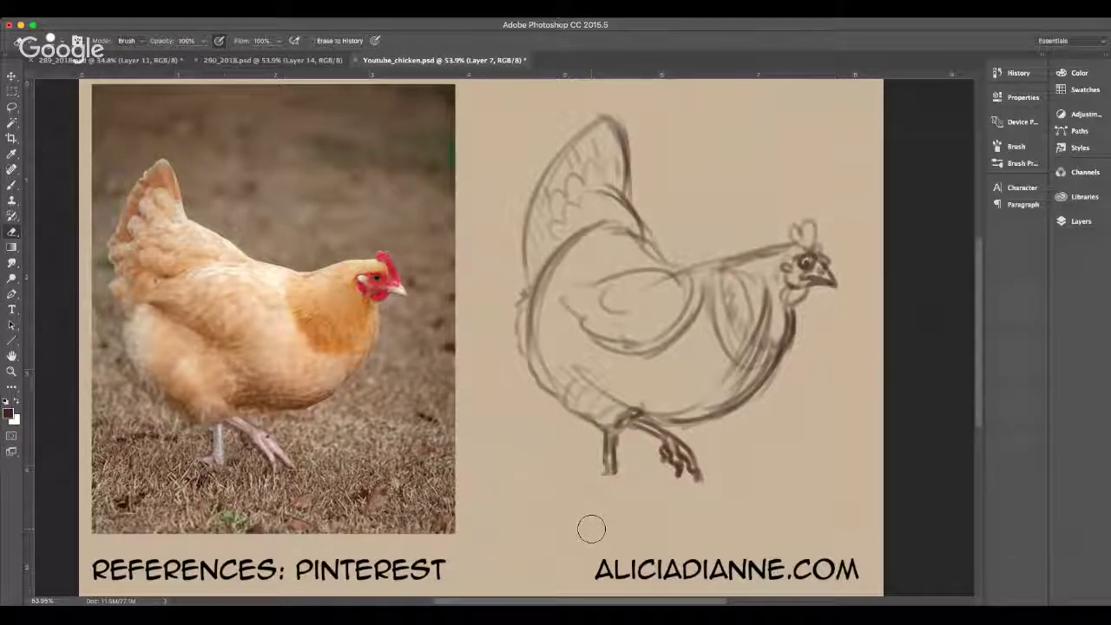
{"action": "key", "text": "alt+super+z"}
{"action": "key", "text": "alt+super+z"}
- Lasso the standing foot and move it slightly up to shorten the shank, then deselect it and save the file
{"action": "key", "text": "l"}
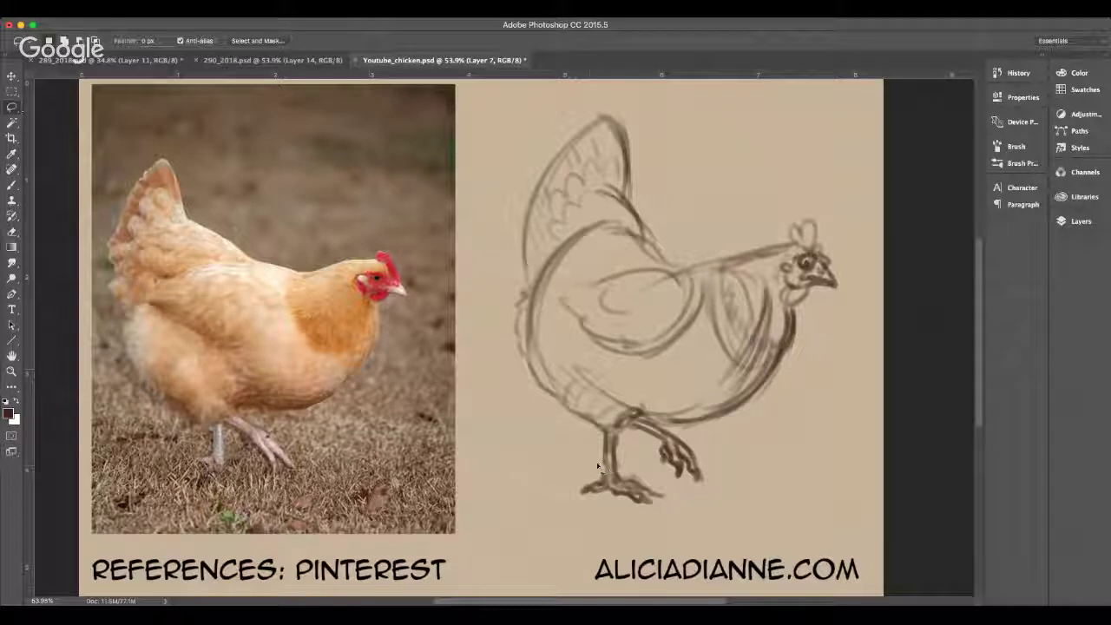
{"action": "left_click_drag", "start_coordinate": [638, 474], "coordinate": [669, 520]}
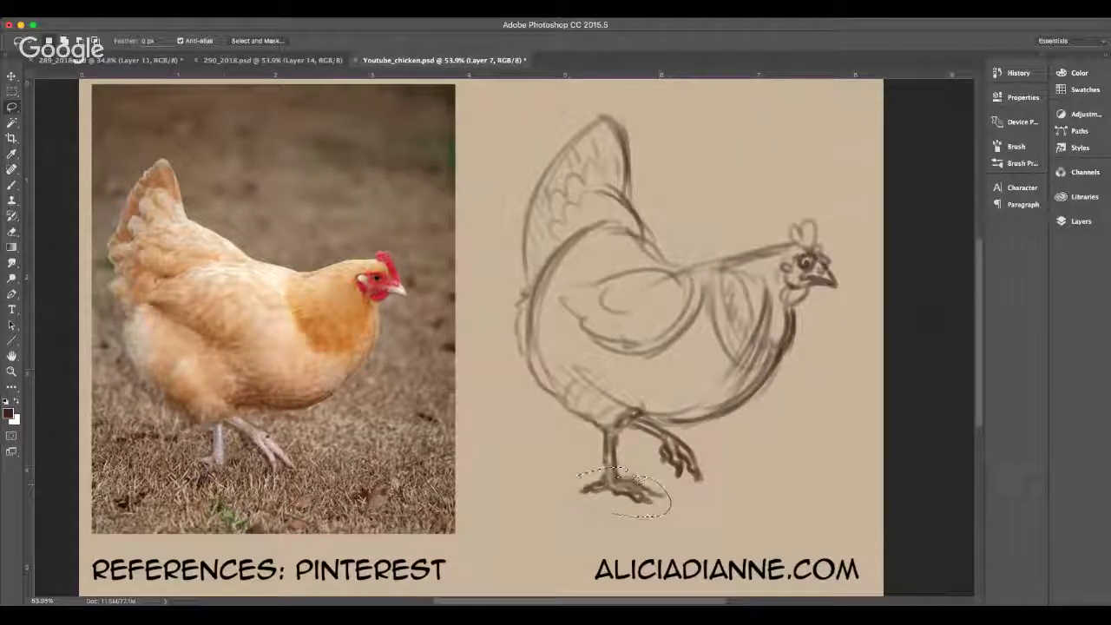
{"action": "left_click", "coordinate": [12, 75]}
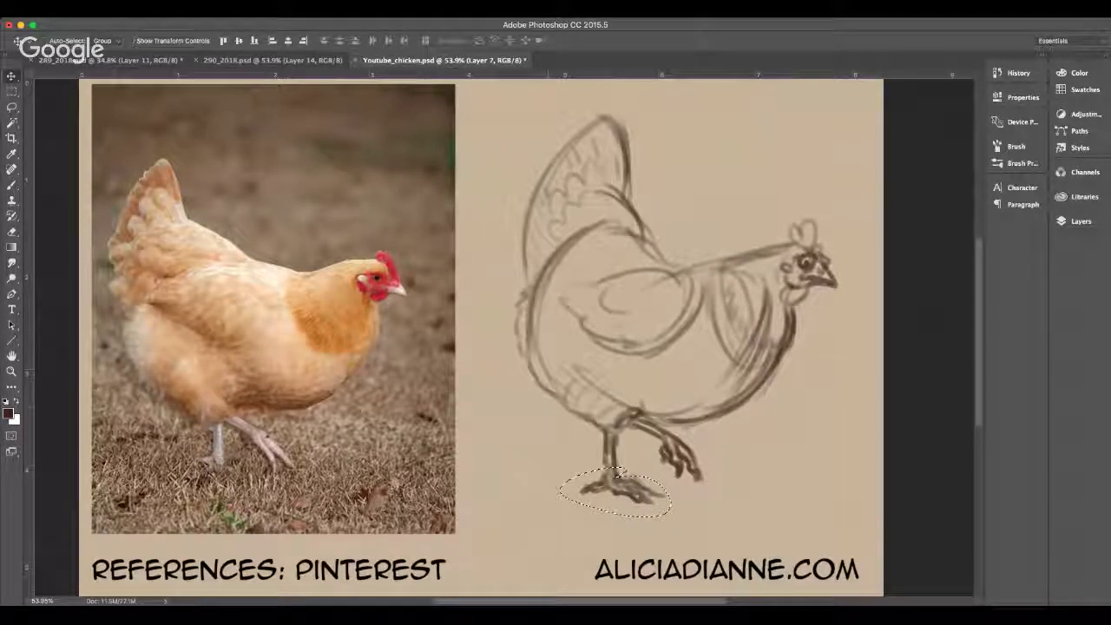
{"action": "left_click_drag", "start_coordinate": [623, 484], "coordinate": [622, 479]}
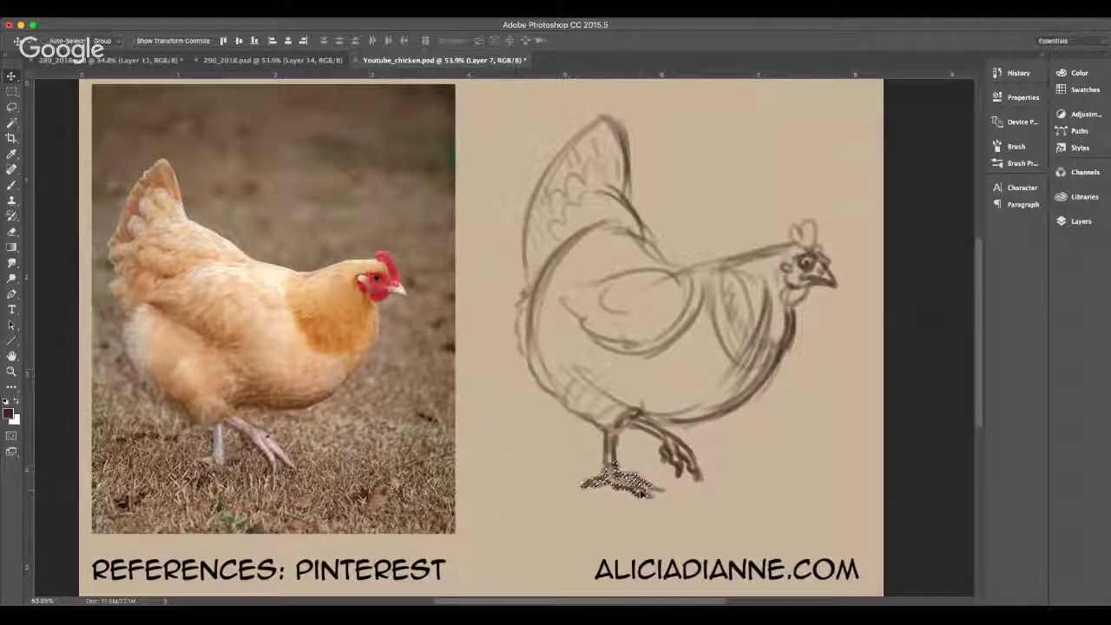
{"action": "key", "text": "super+d"}
{"action": "key", "text": "super+s"}
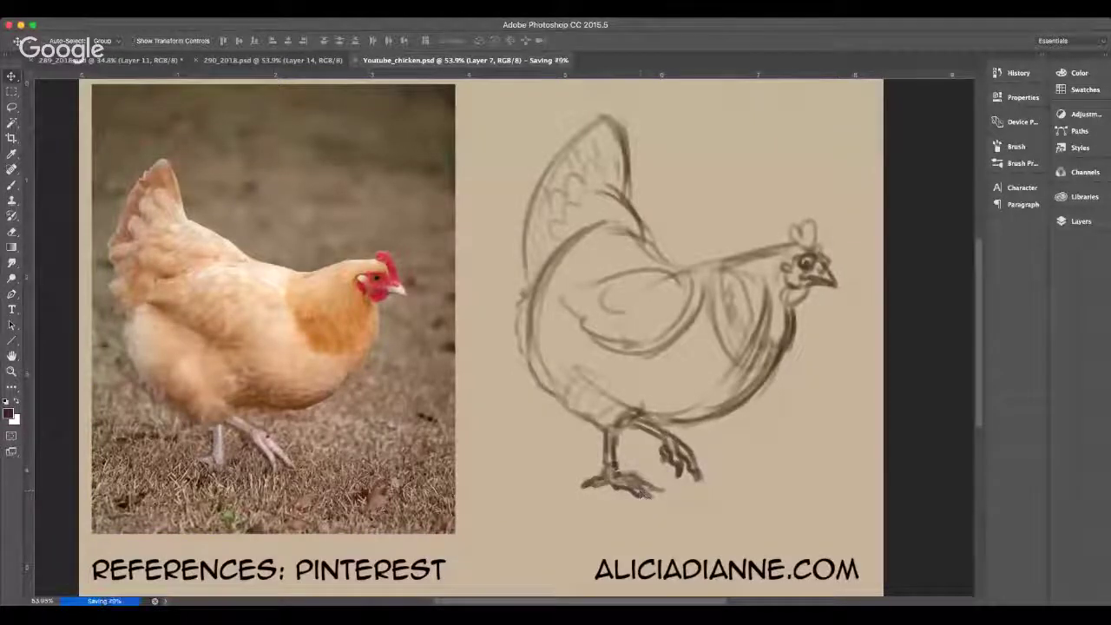
- Darken the back contour from the neck to the tail base with the brush, and define the wing's lower edge and feather tips
{"action": "key", "text": "b"}
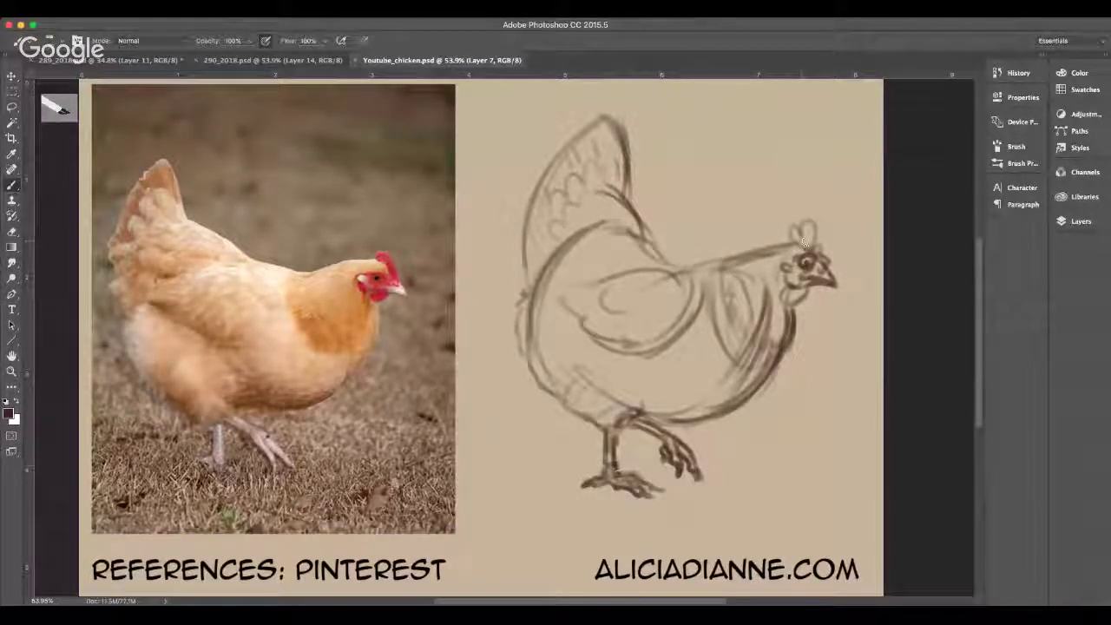
{"action": "mouse_move", "coordinate": [768, 249]}
{"action": "left_mouse_down"}
{"action": "mouse_move", "coordinate": [794, 244]}
{"action": "mouse_move", "coordinate": [724, 252]}
{"action": "mouse_move", "coordinate": [727, 264]}
{"action": "mouse_move", "coordinate": [692, 251]}
{"action": "mouse_move", "coordinate": [683, 263]}
{"action": "mouse_move", "coordinate": [719, 257]}
{"action": "mouse_move", "coordinate": [653, 263]}
{"action": "left_mouse_up"}
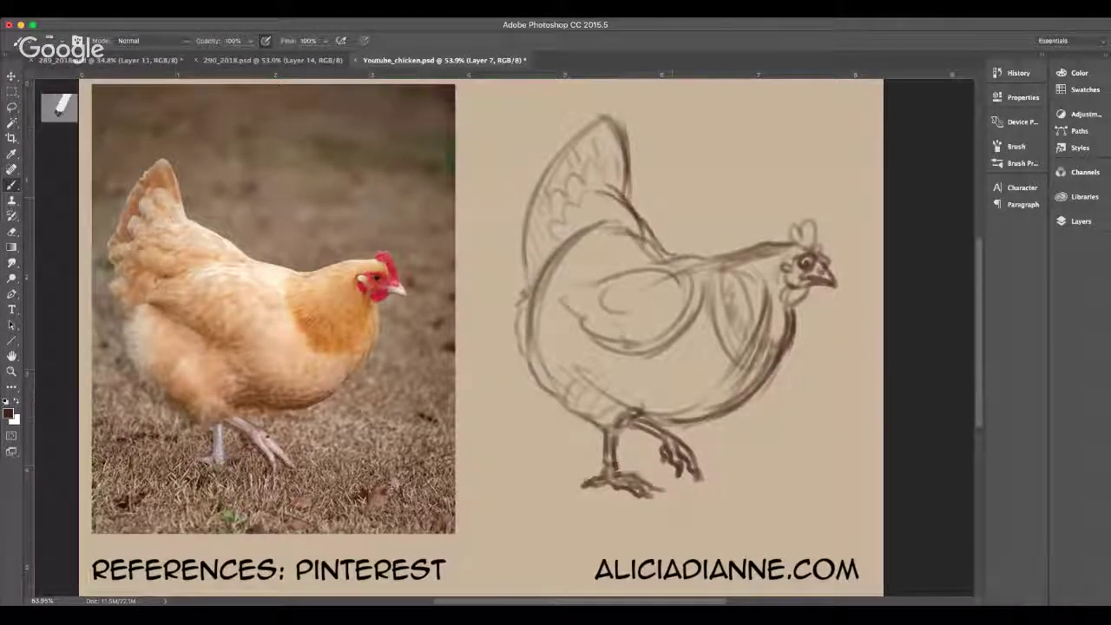
{"action": "mouse_move", "coordinate": [622, 198]}
{"action": "left_mouse_down"}
{"action": "mouse_move", "coordinate": [654, 244]}
{"action": "mouse_move", "coordinate": [708, 264]}
{"action": "left_mouse_up"}
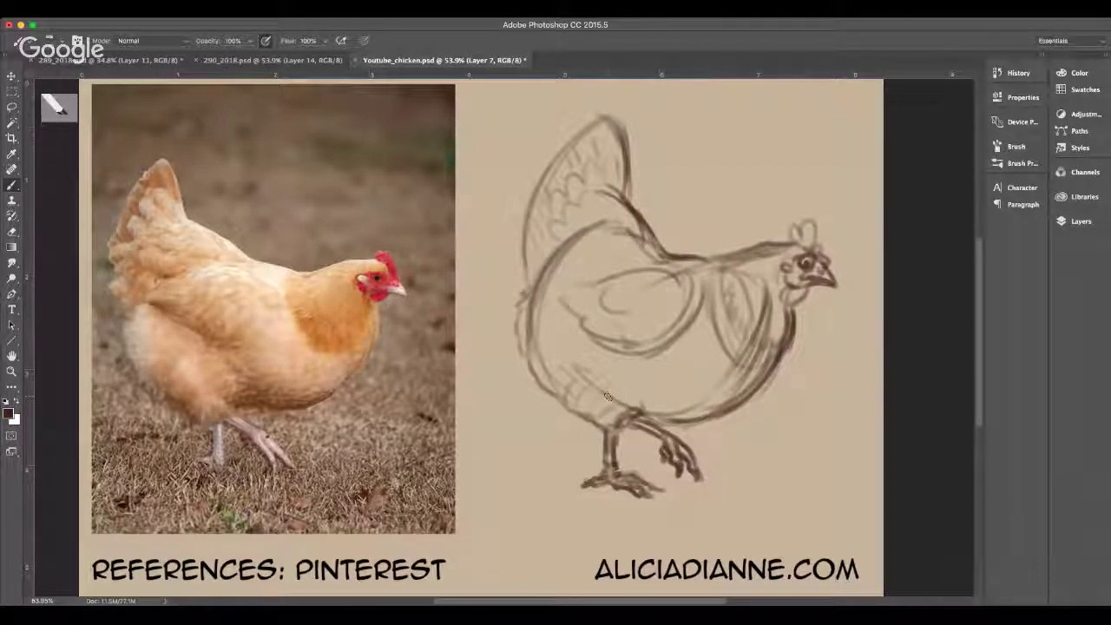
{"action": "mouse_move", "coordinate": [696, 350]}
{"action": "left_mouse_down"}
{"action": "mouse_move", "coordinate": [624, 347]}
{"action": "mouse_move", "coordinate": [645, 342]}
{"action": "mouse_move", "coordinate": [601, 301]}
{"action": "mouse_move", "coordinate": [580, 301]}
{"action": "mouse_move", "coordinate": [590, 320]}
{"action": "mouse_move", "coordinate": [592, 284]}
{"action": "mouse_move", "coordinate": [554, 294]}
{"action": "left_mouse_up"}
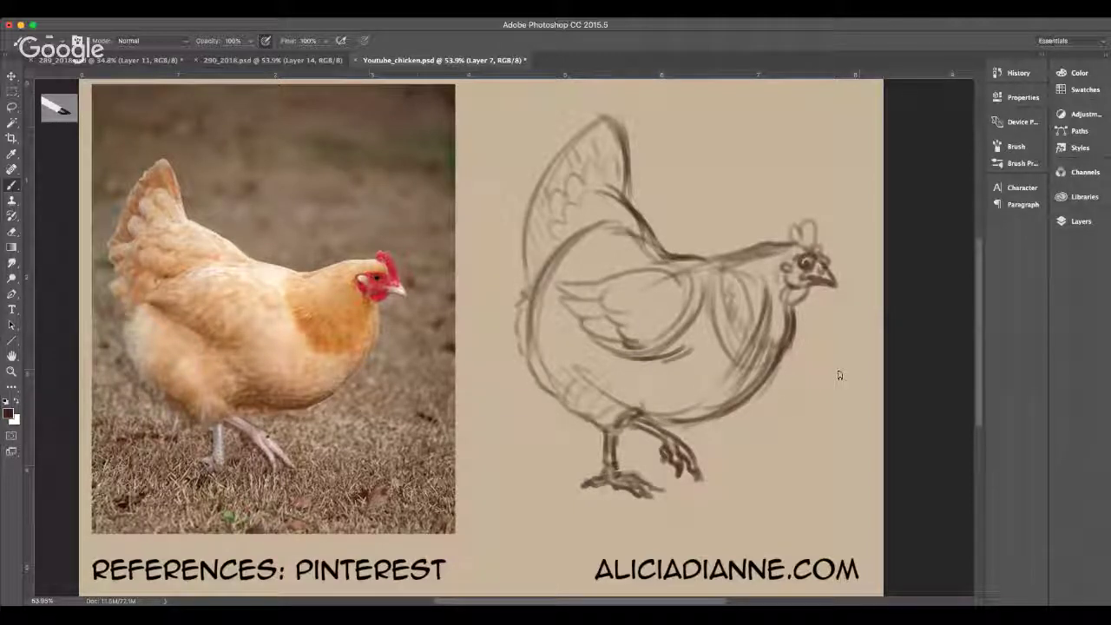